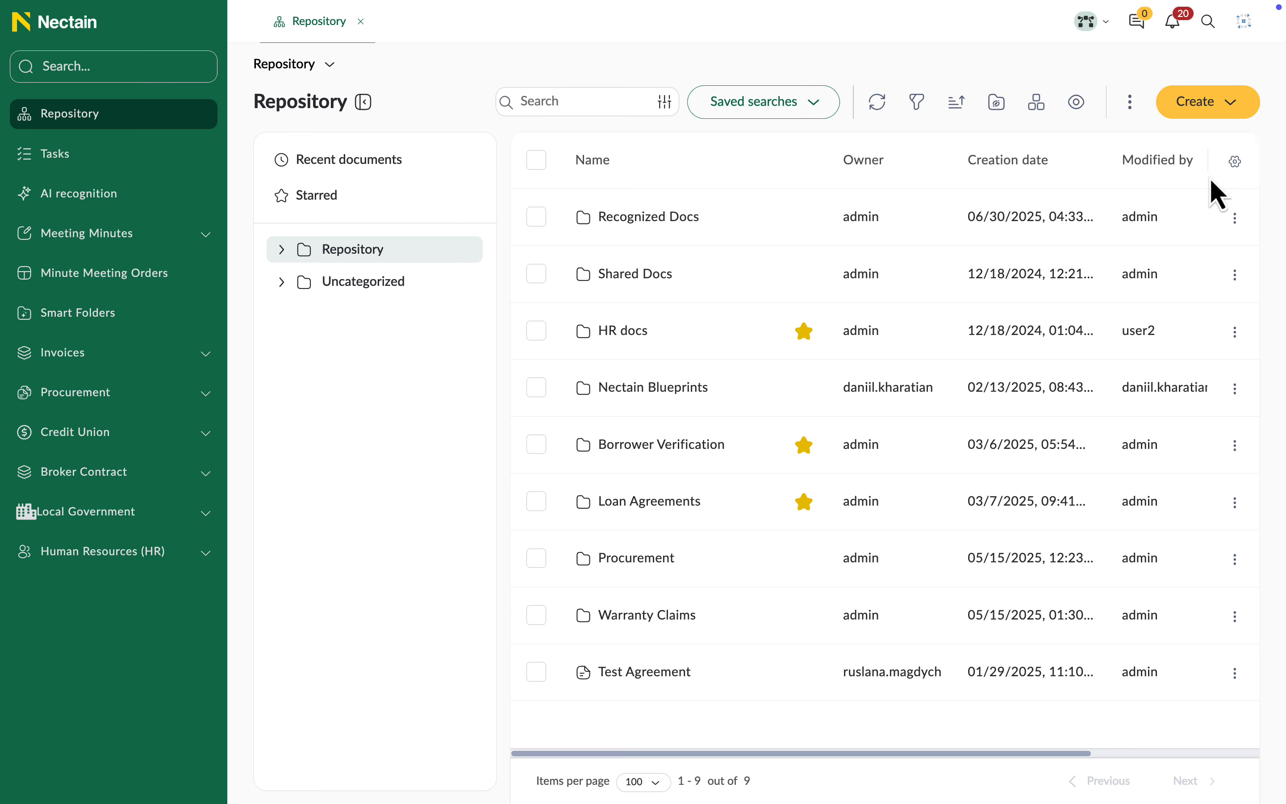
Step: Create a repository document with the subject "New document" and the document type INV1 Invoice Inbound Manual
left_click(1193, 200)
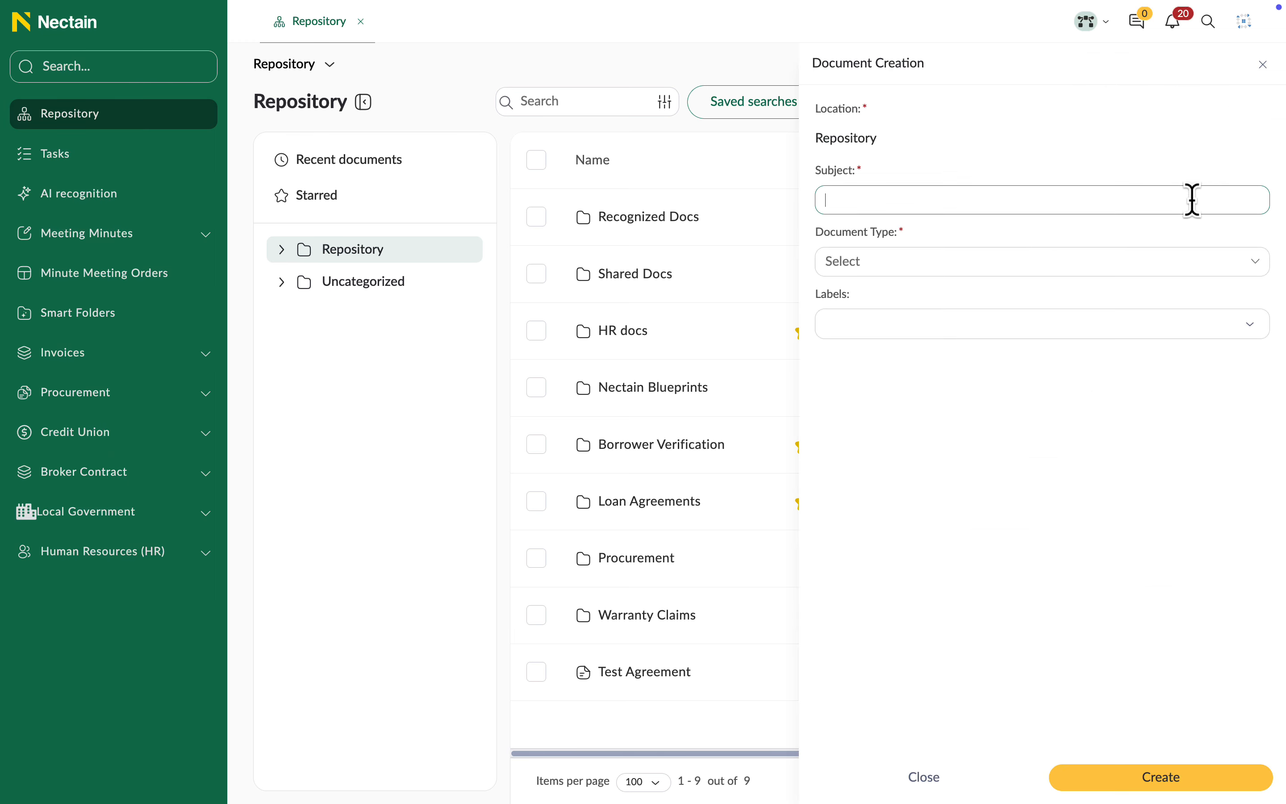
type("N")
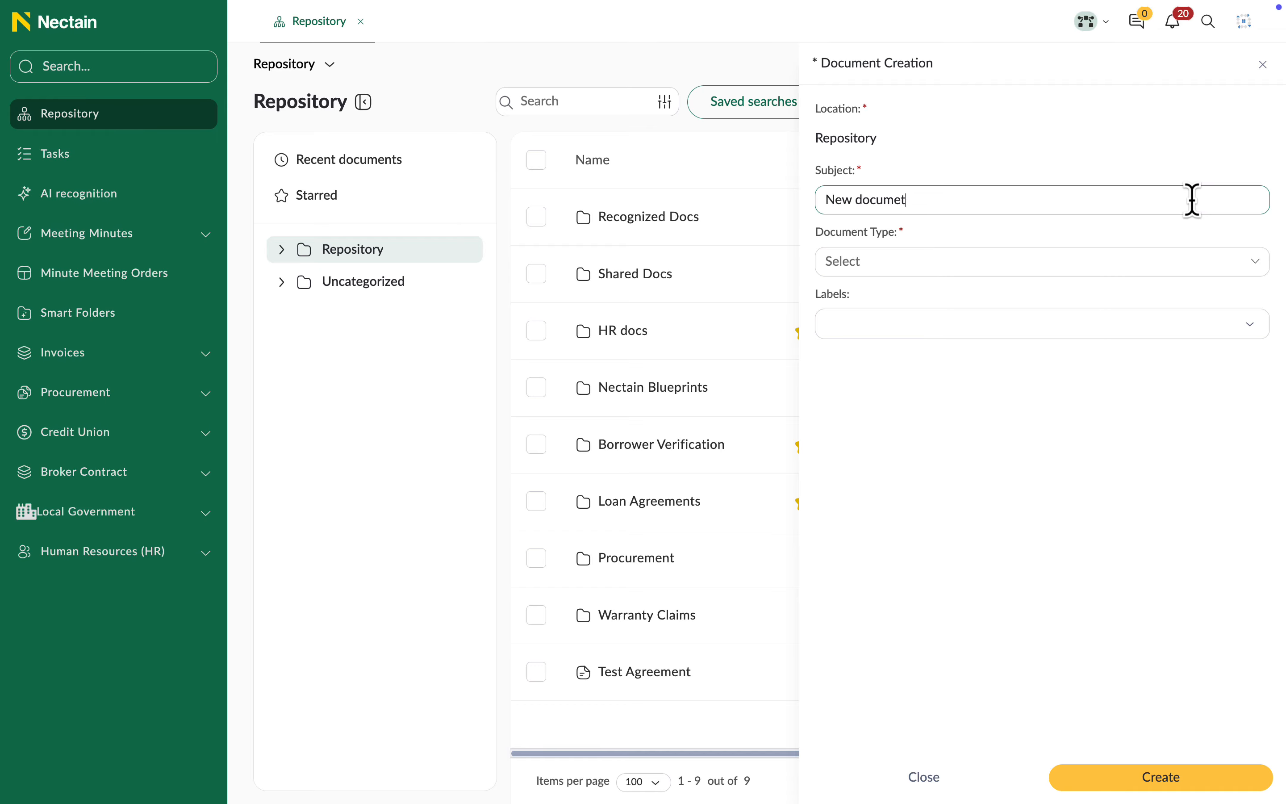
type("ew document")
left_click(1246, 265)
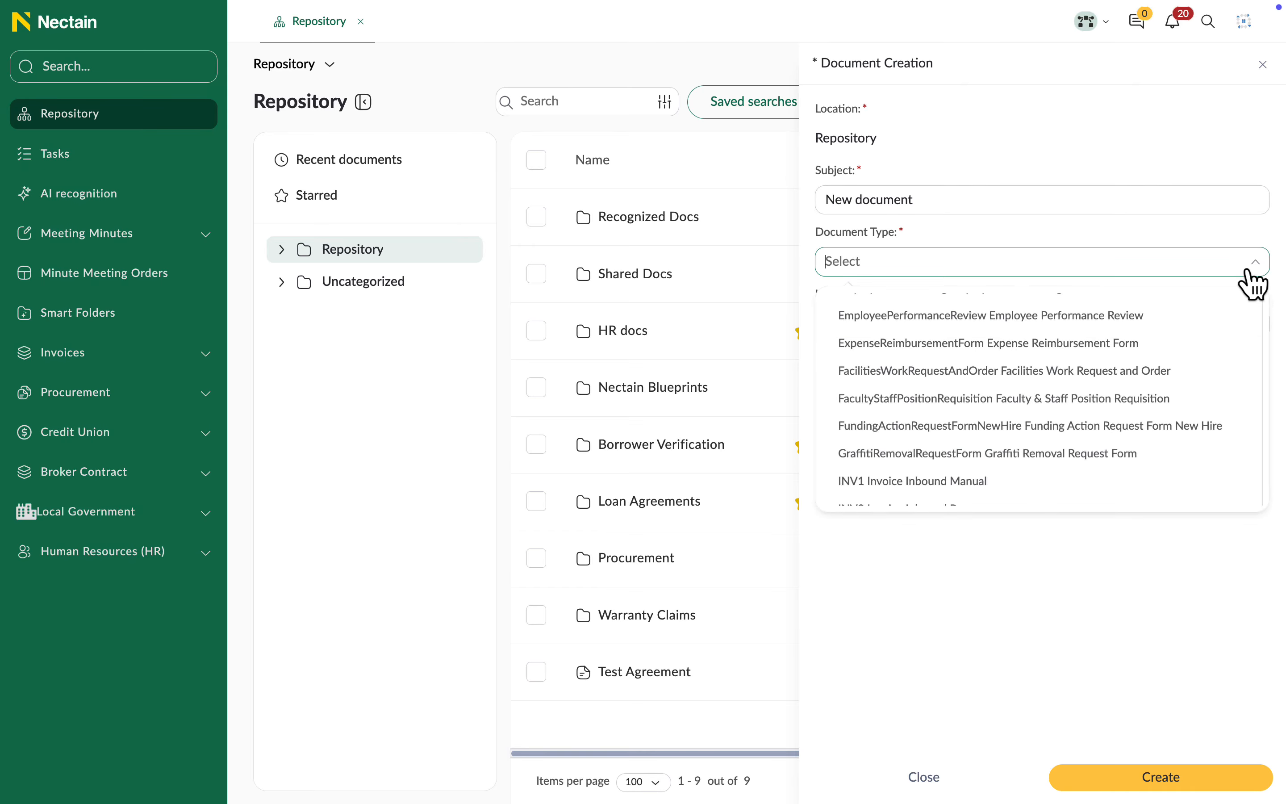
scroll(1205, 407, "down", 2)
left_click(1191, 414)
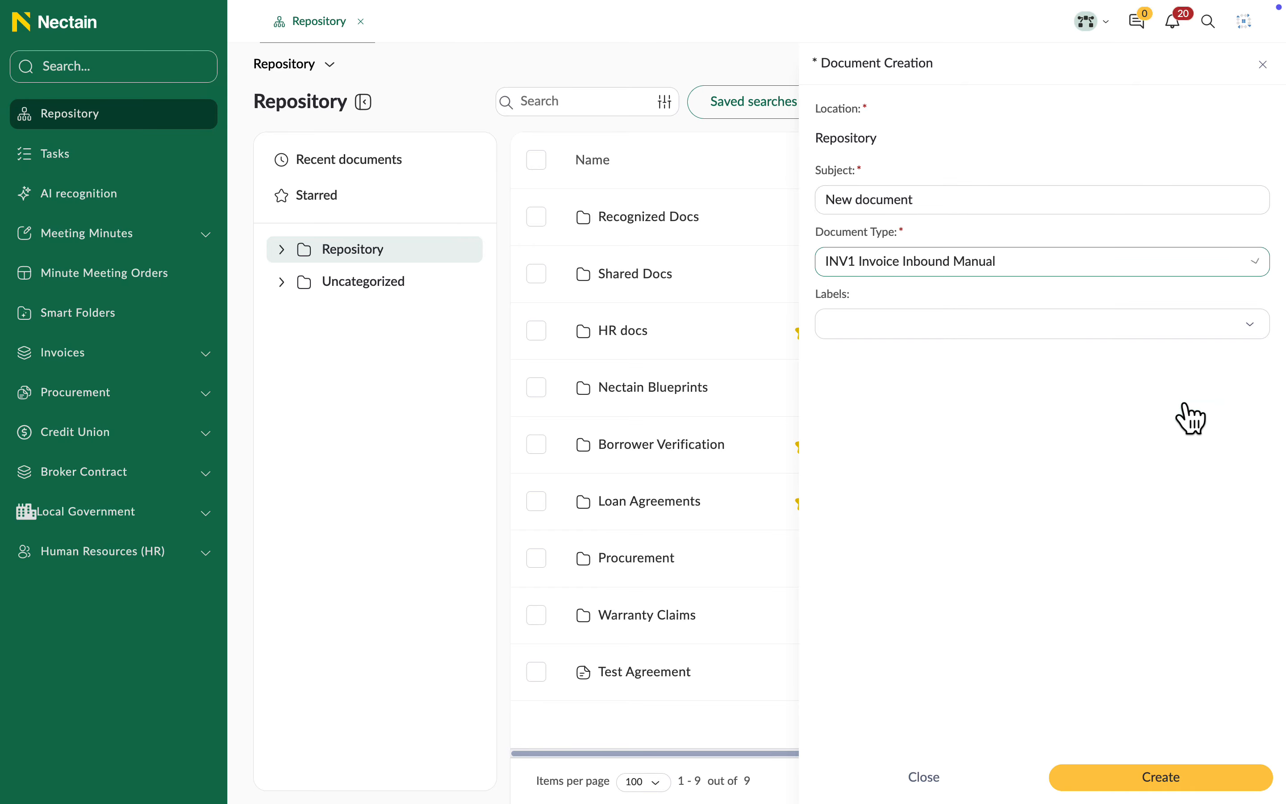
left_click(1164, 780)
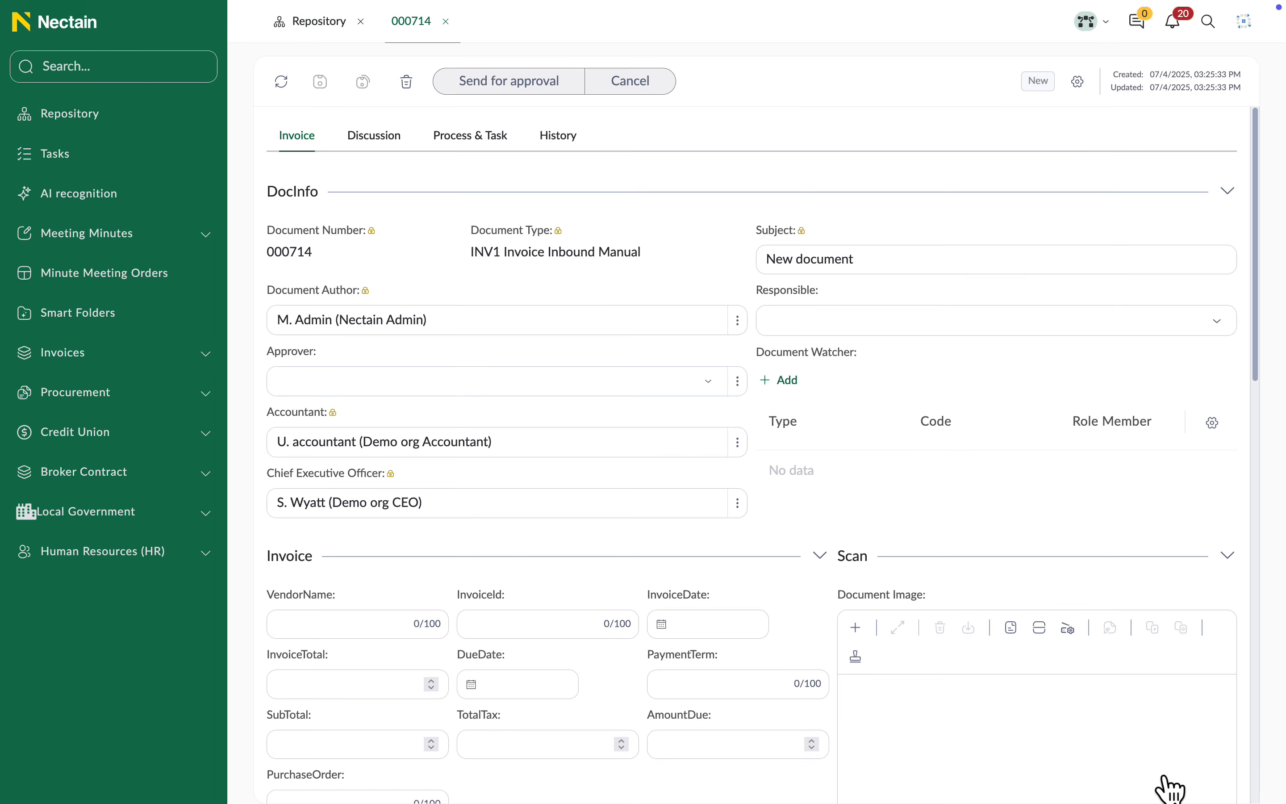
Step: Switch to the Studio workspace and open the Document Types list
scroll(1029, 515, "down", 5)
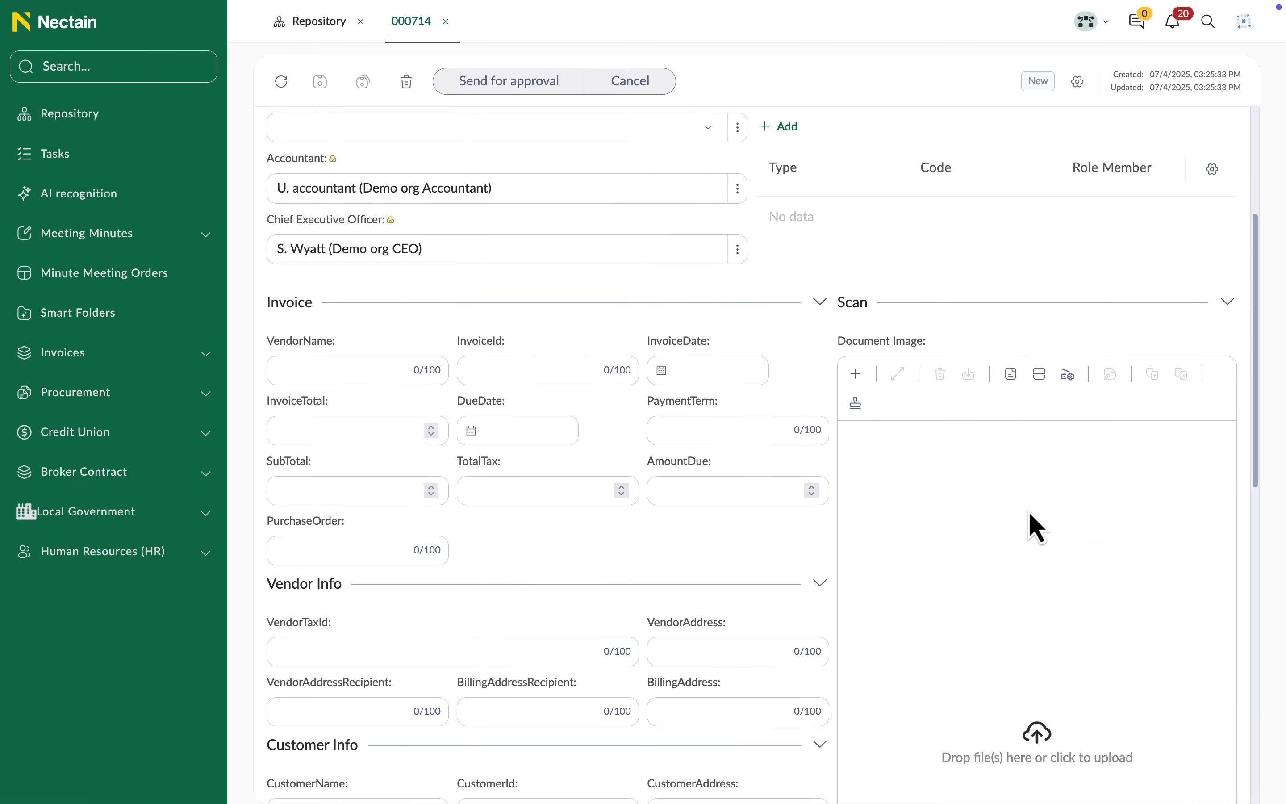
scroll(1029, 511, "down", 12)
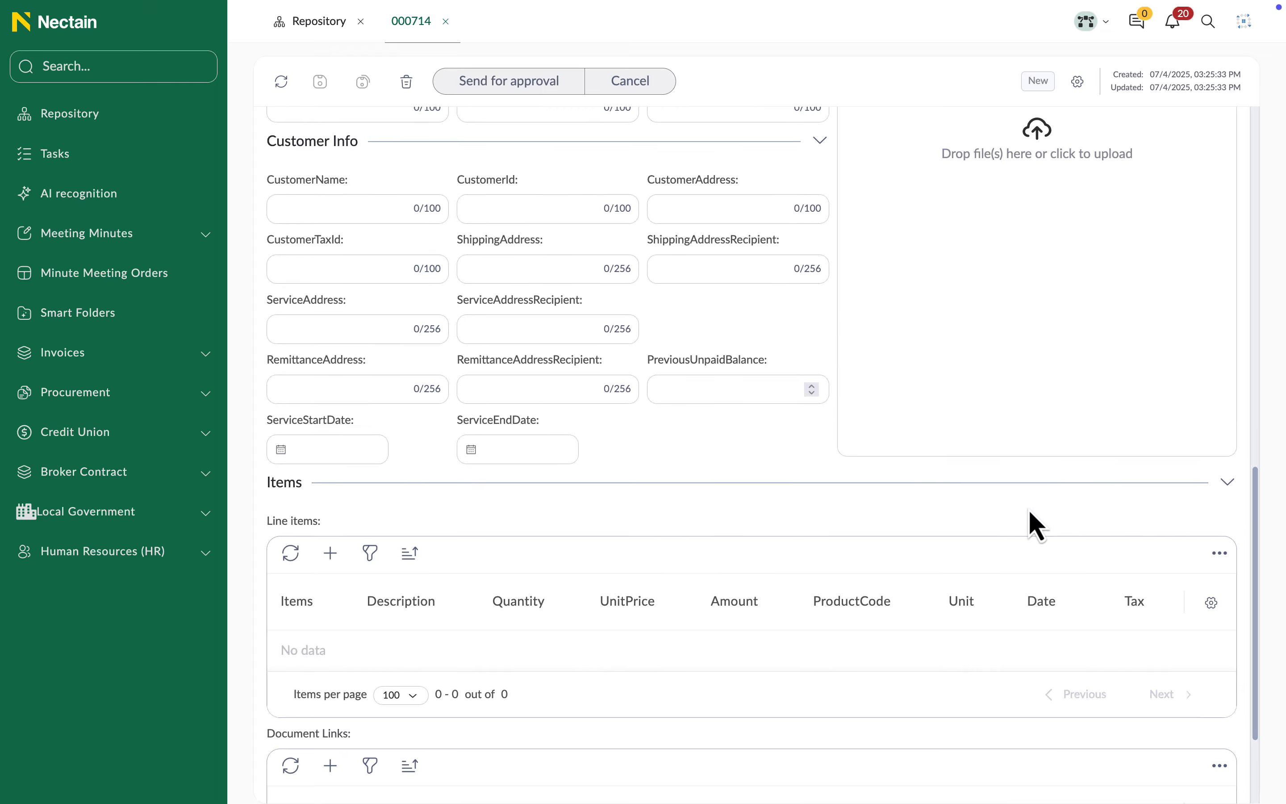
scroll(1029, 513, "up", 2)
left_click(821, 226)
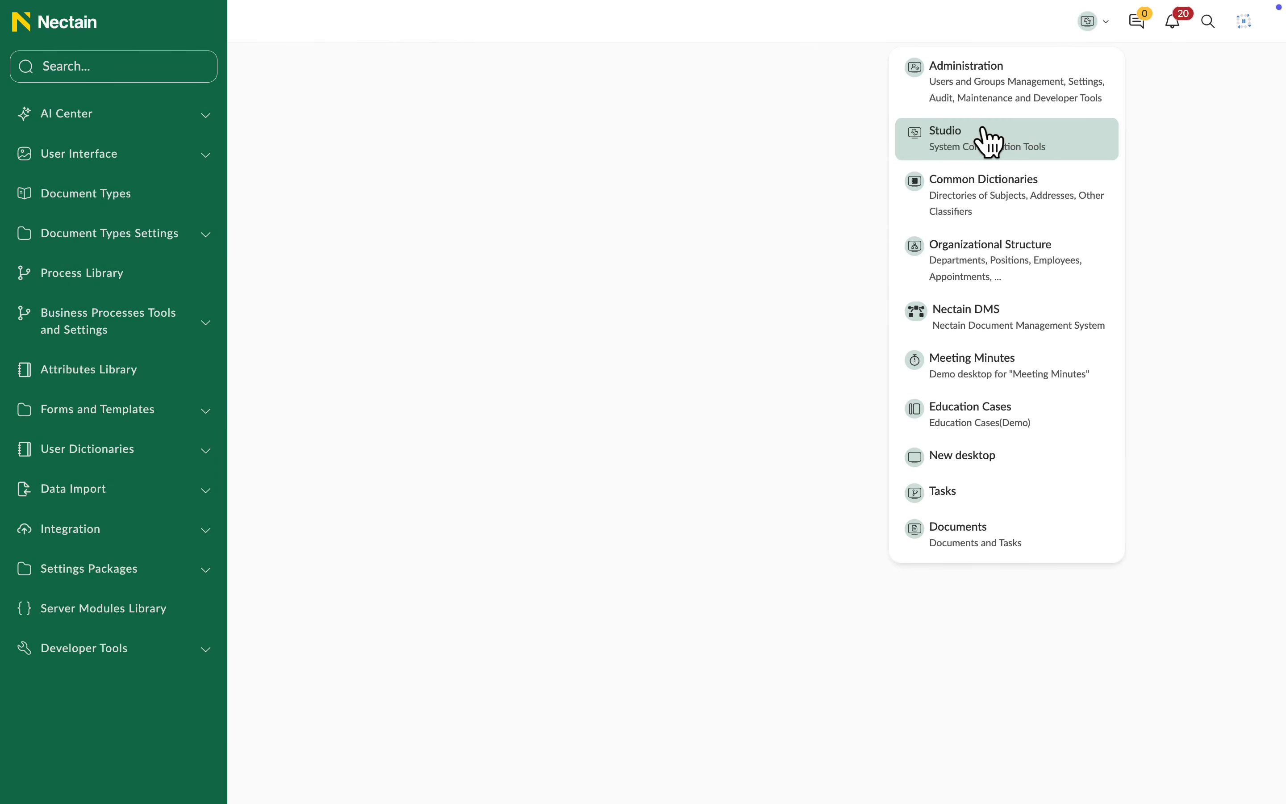
left_click(987, 139)
left_click(160, 198)
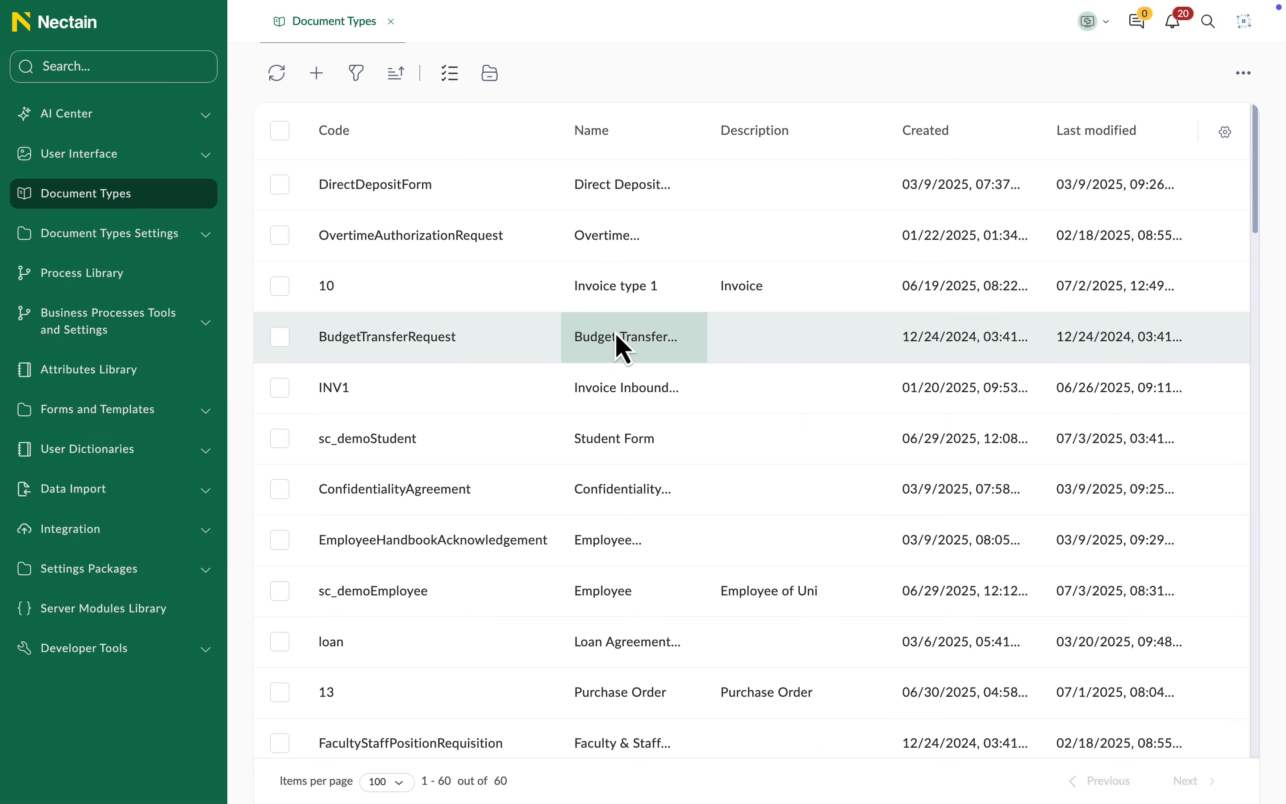
Step: Look through the document types list and toggle its row selection checkboxes off and back on
scroll(615, 332, "down", 15)
scroll(616, 340, "down", 12)
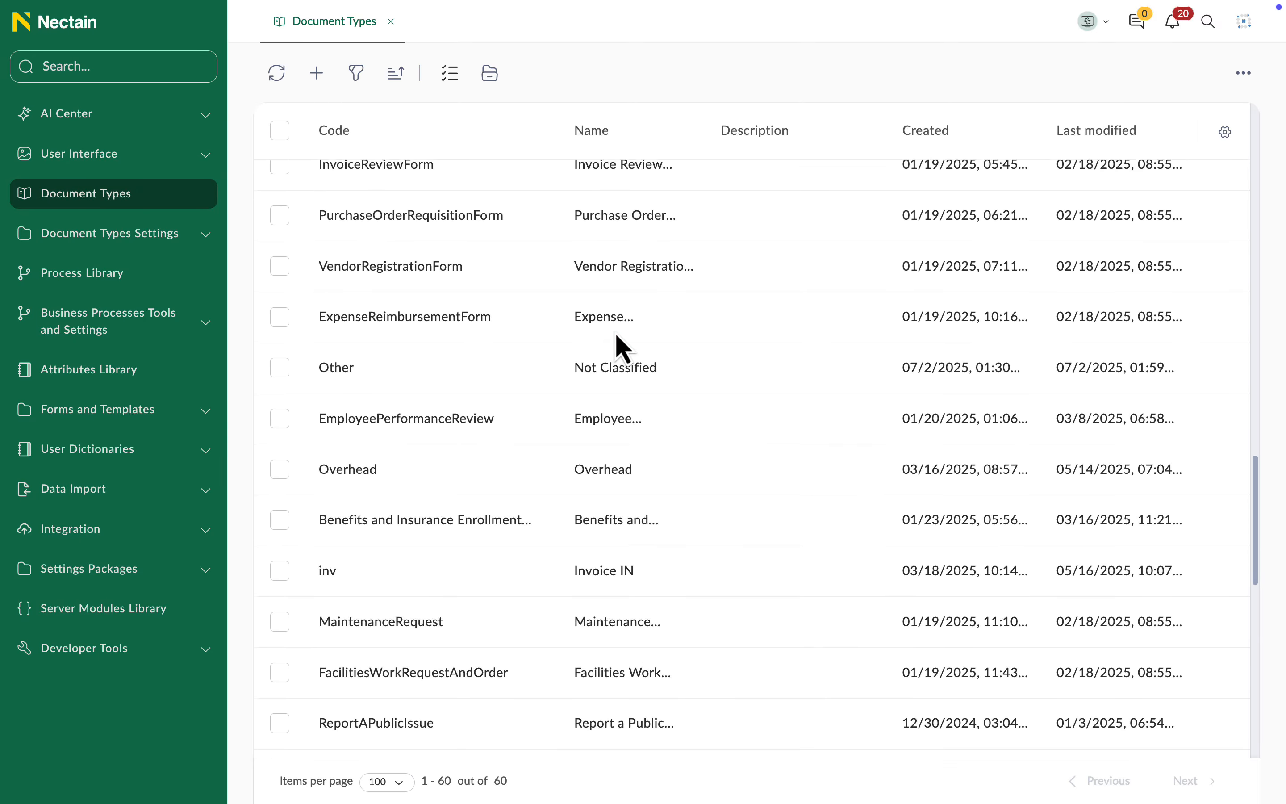
scroll(619, 367, "up", 18)
scroll(619, 366, "up", 12)
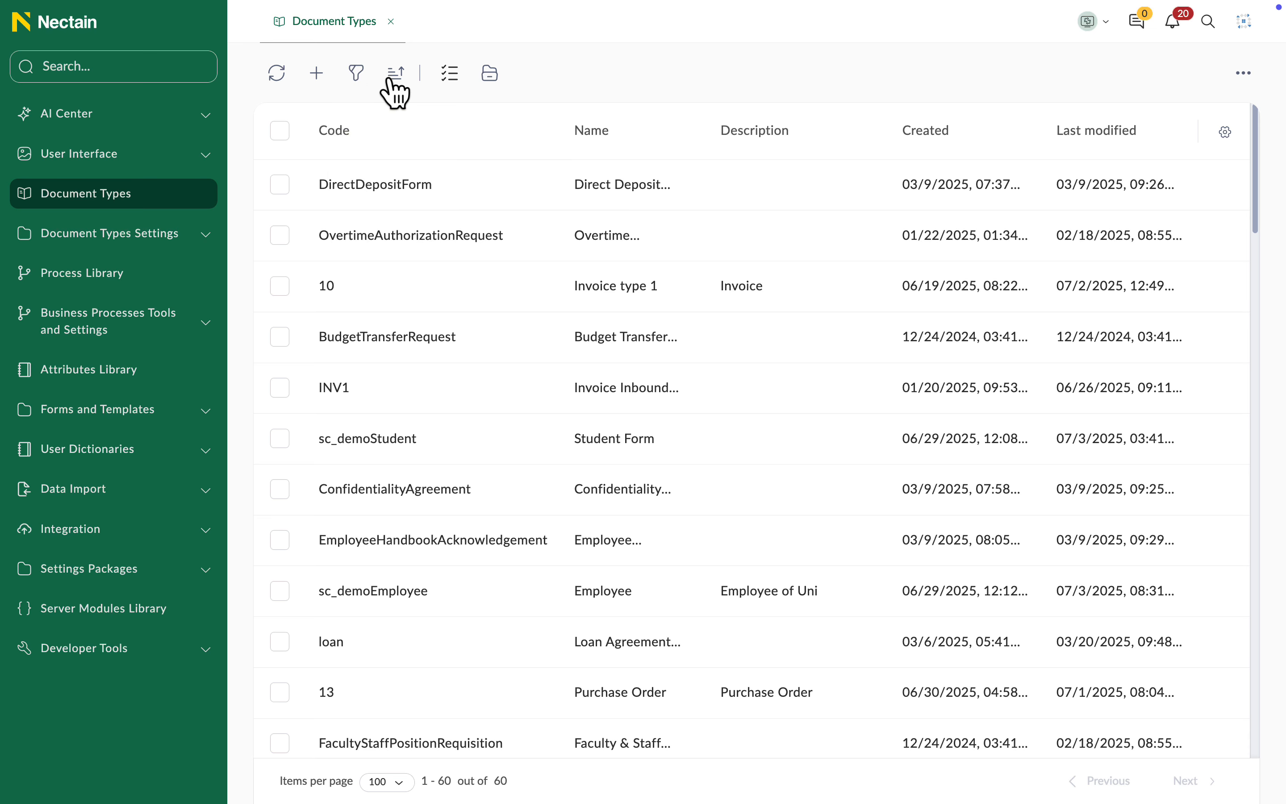
left_click(450, 75)
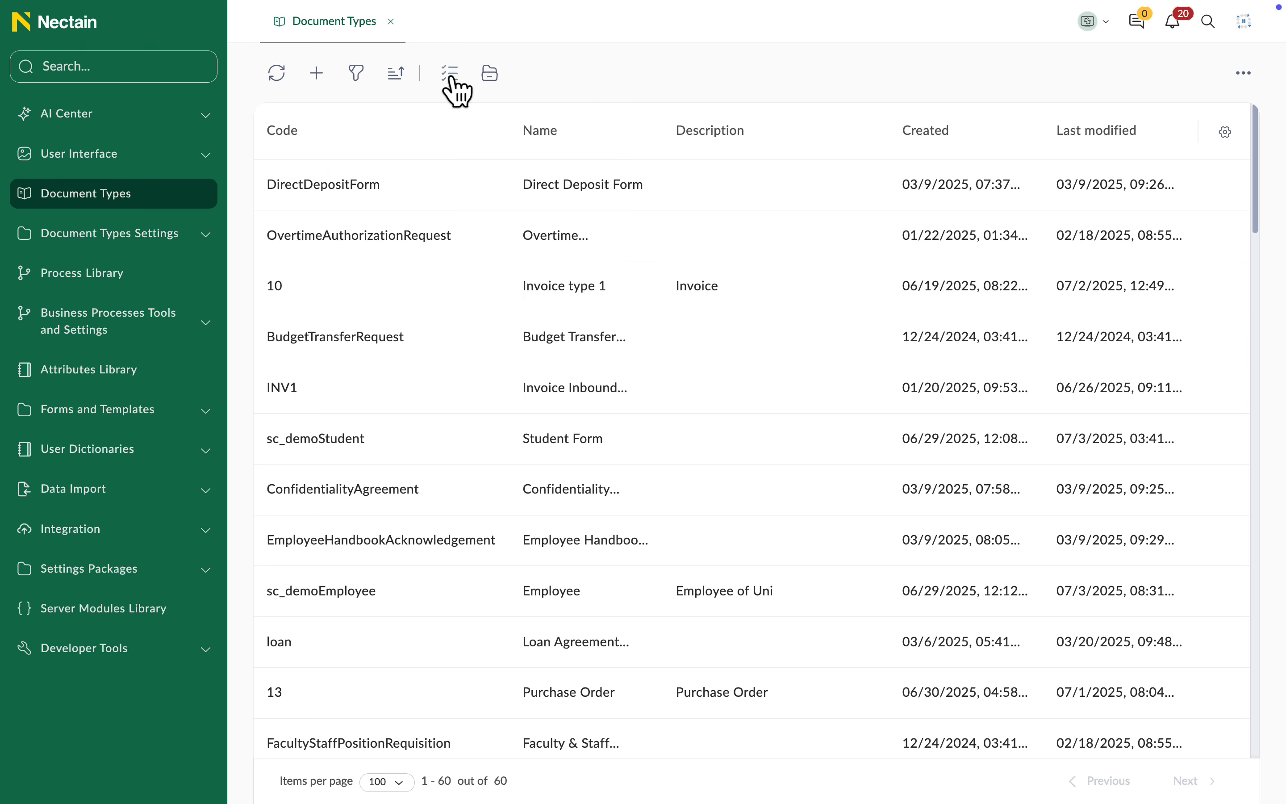
left_click(450, 75)
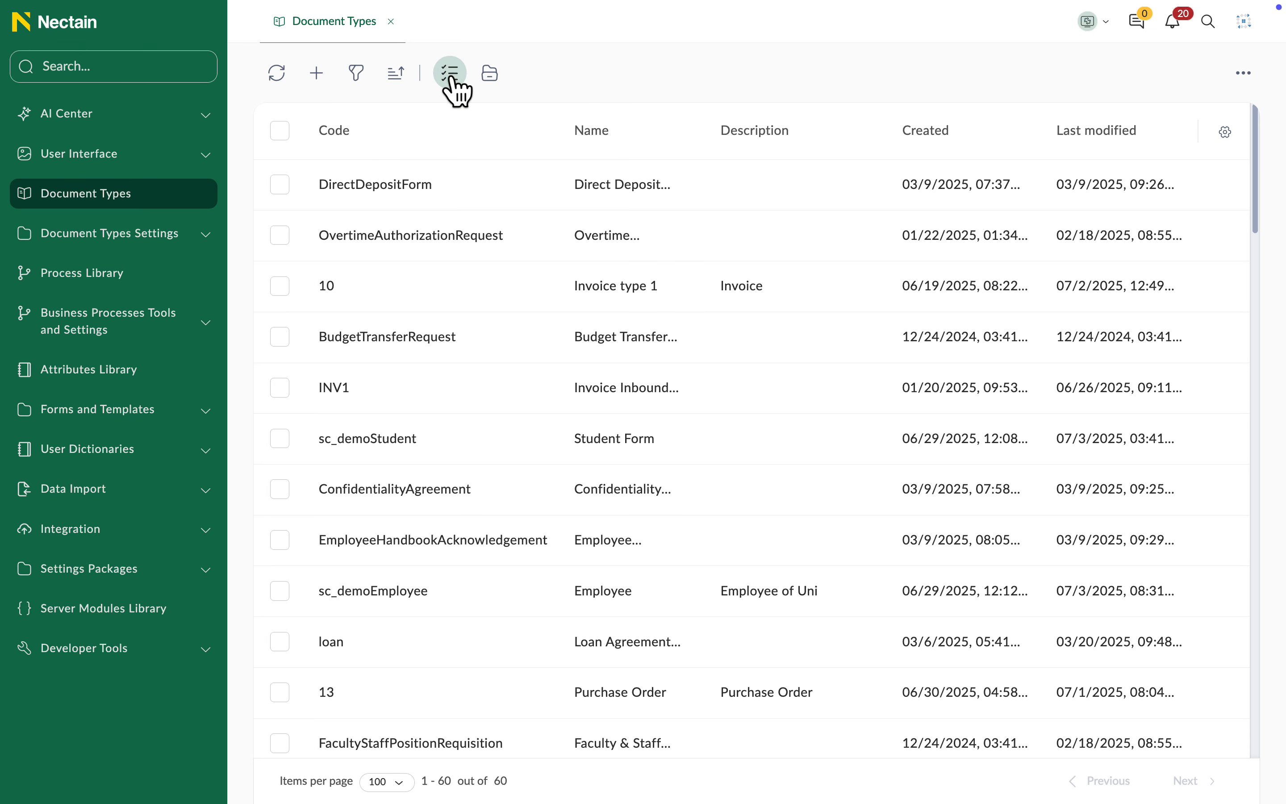
Step: Start a new document type and look through its settings sections from Roles to History, returning to the main settings
left_click(317, 75)
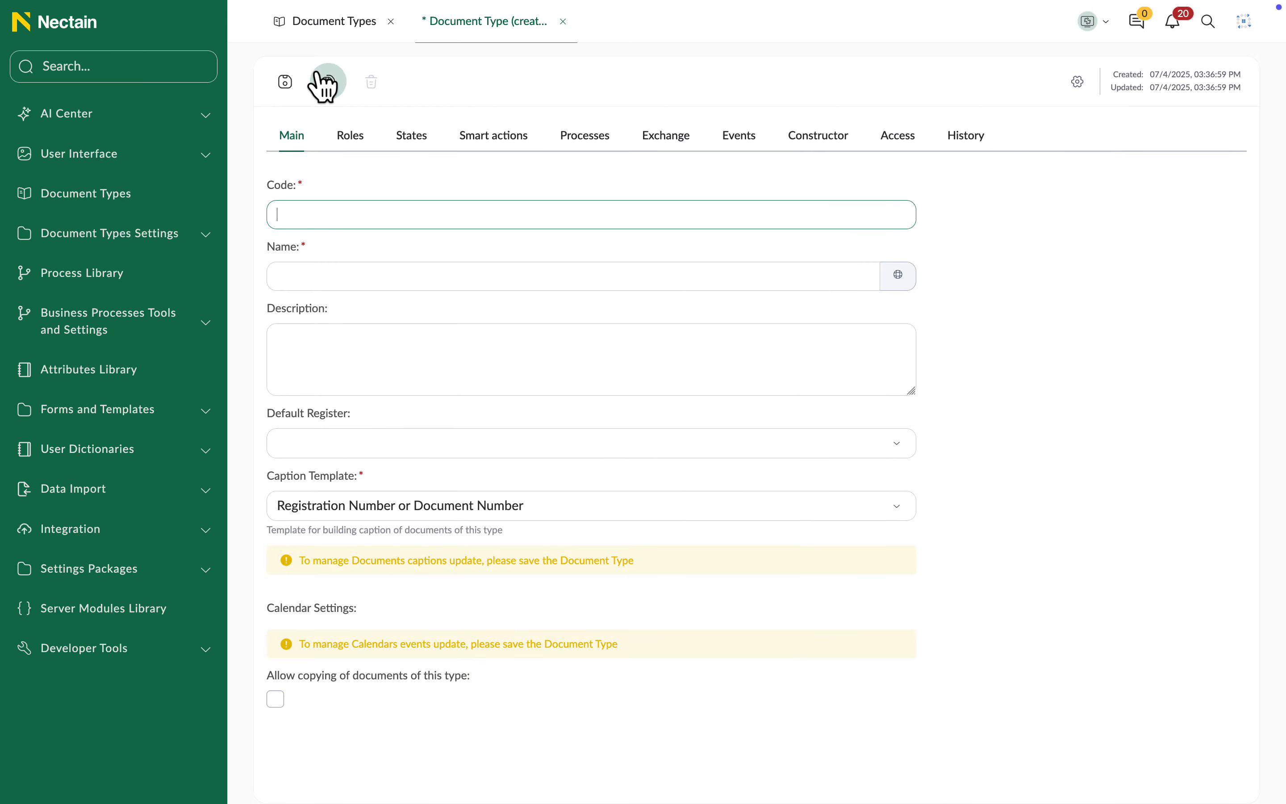
left_click(350, 137)
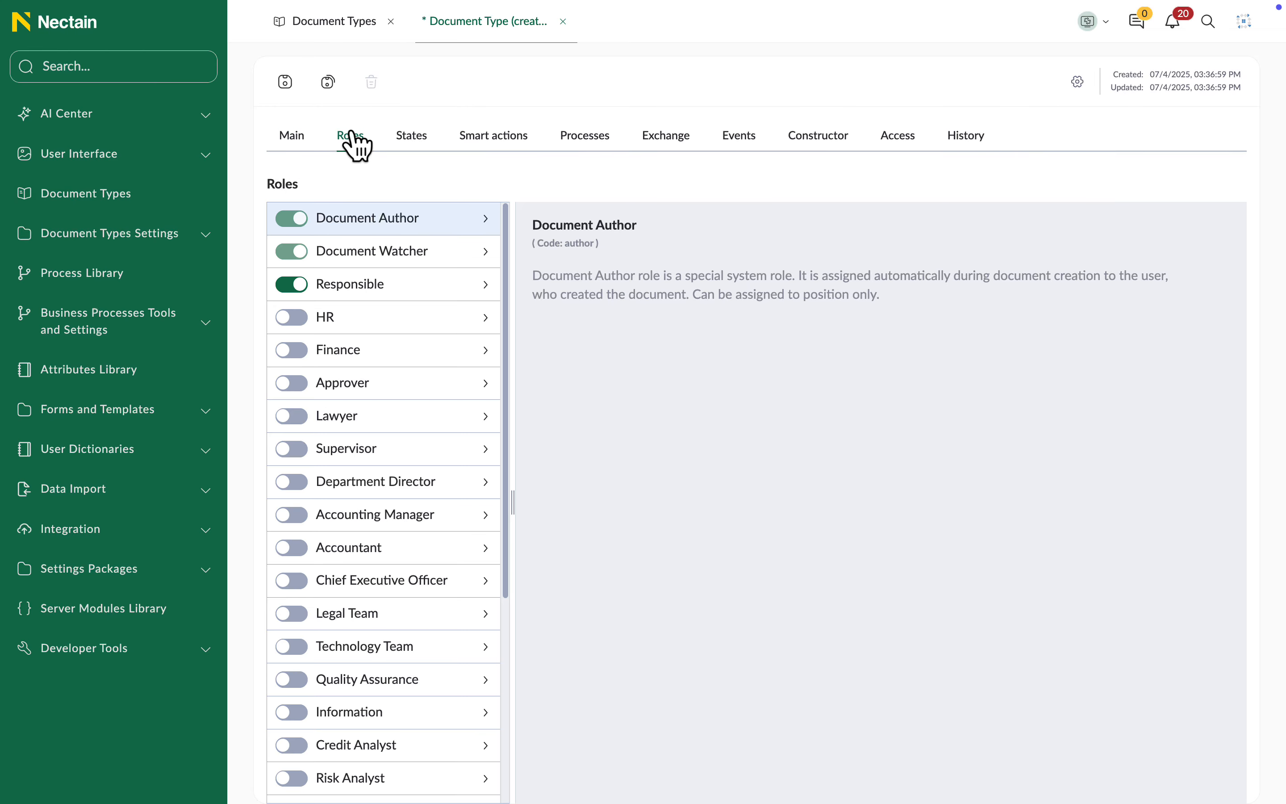
left_click(403, 136)
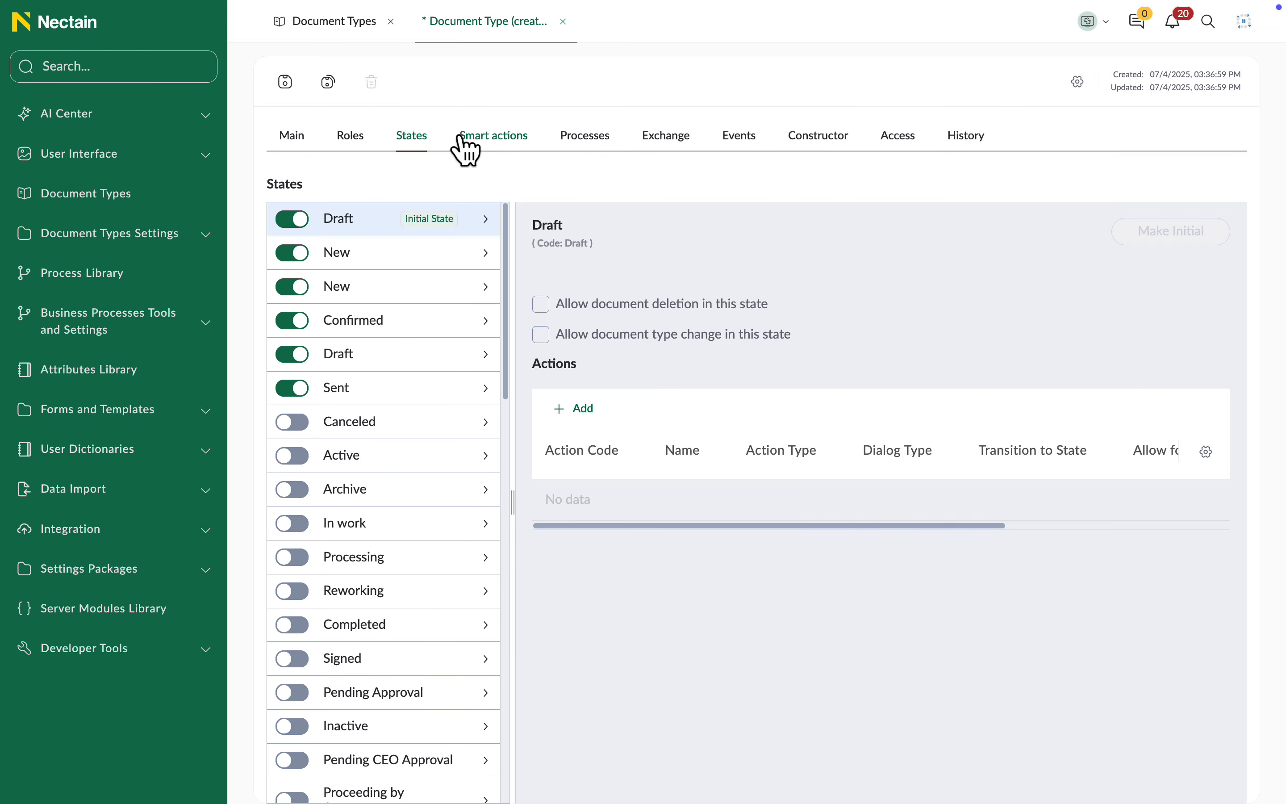
left_click(485, 140)
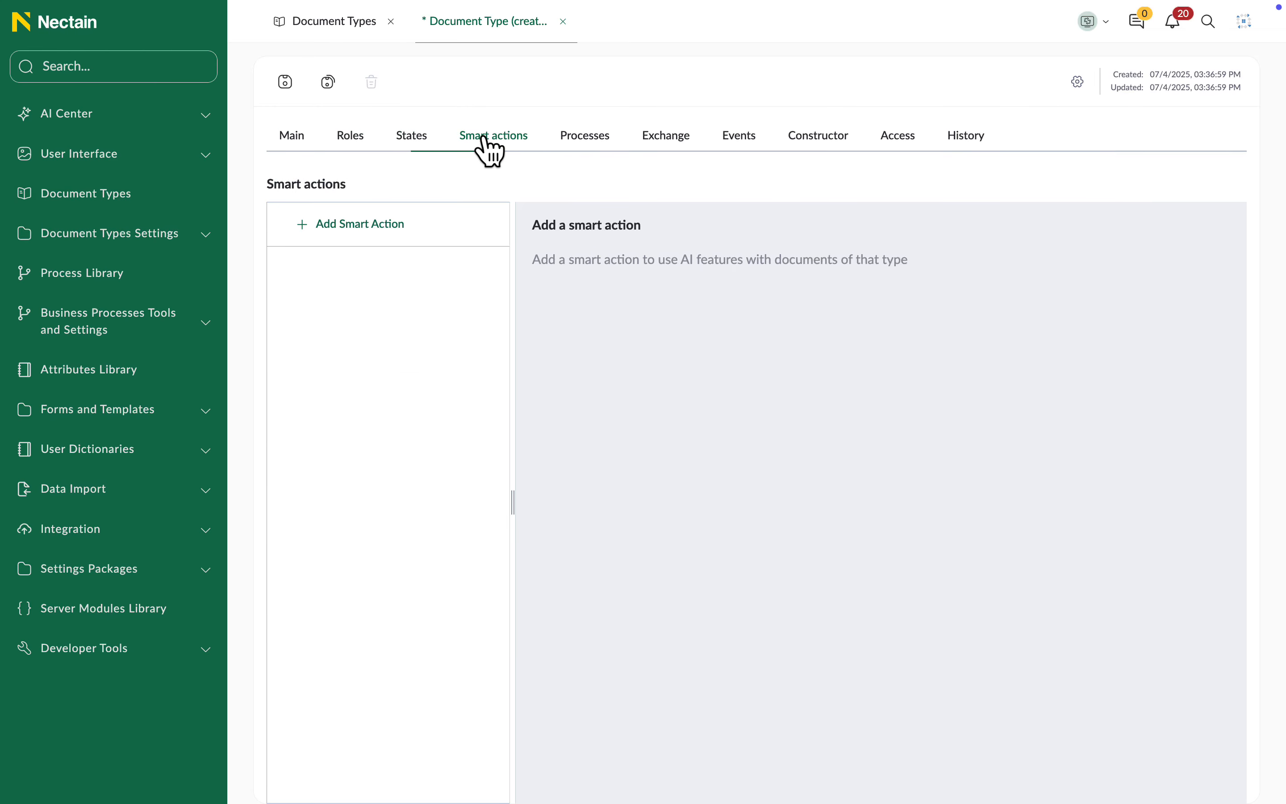
left_click(569, 139)
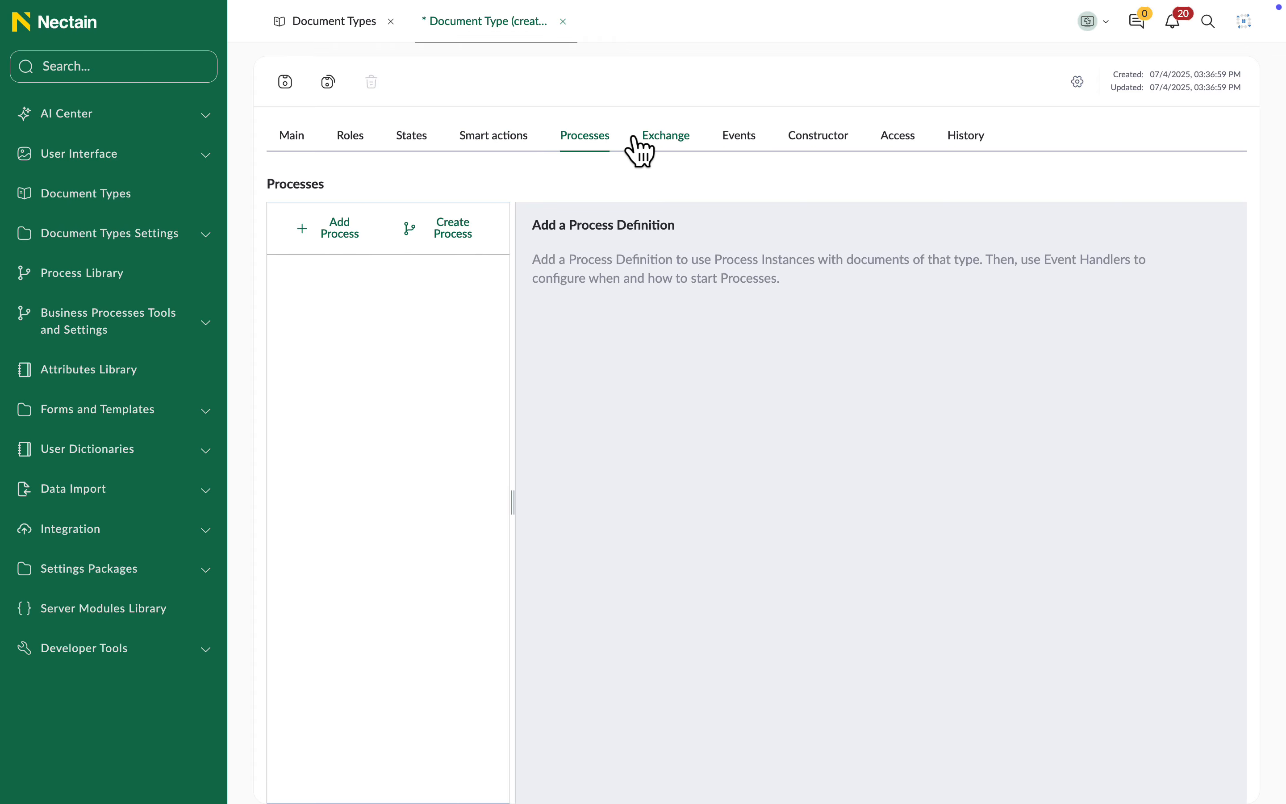
left_click(655, 139)
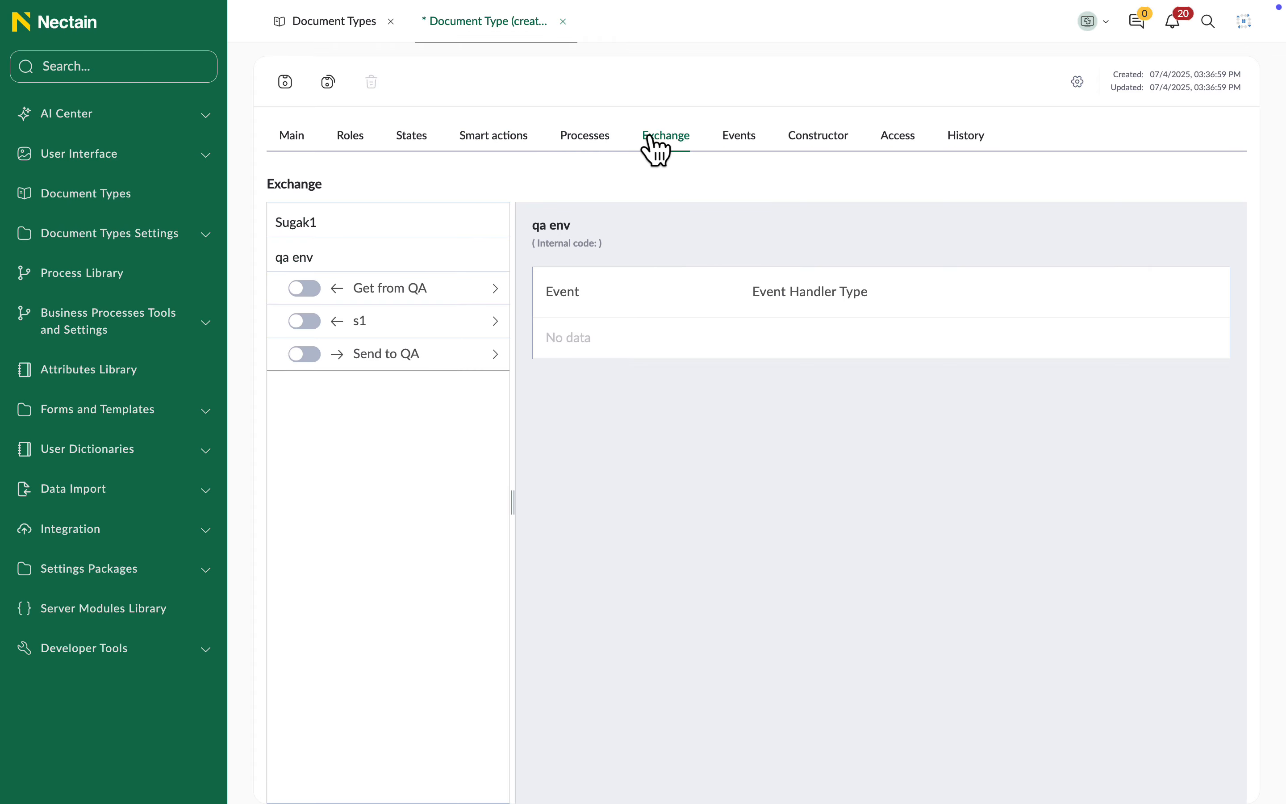
left_click(736, 140)
left_click(818, 154)
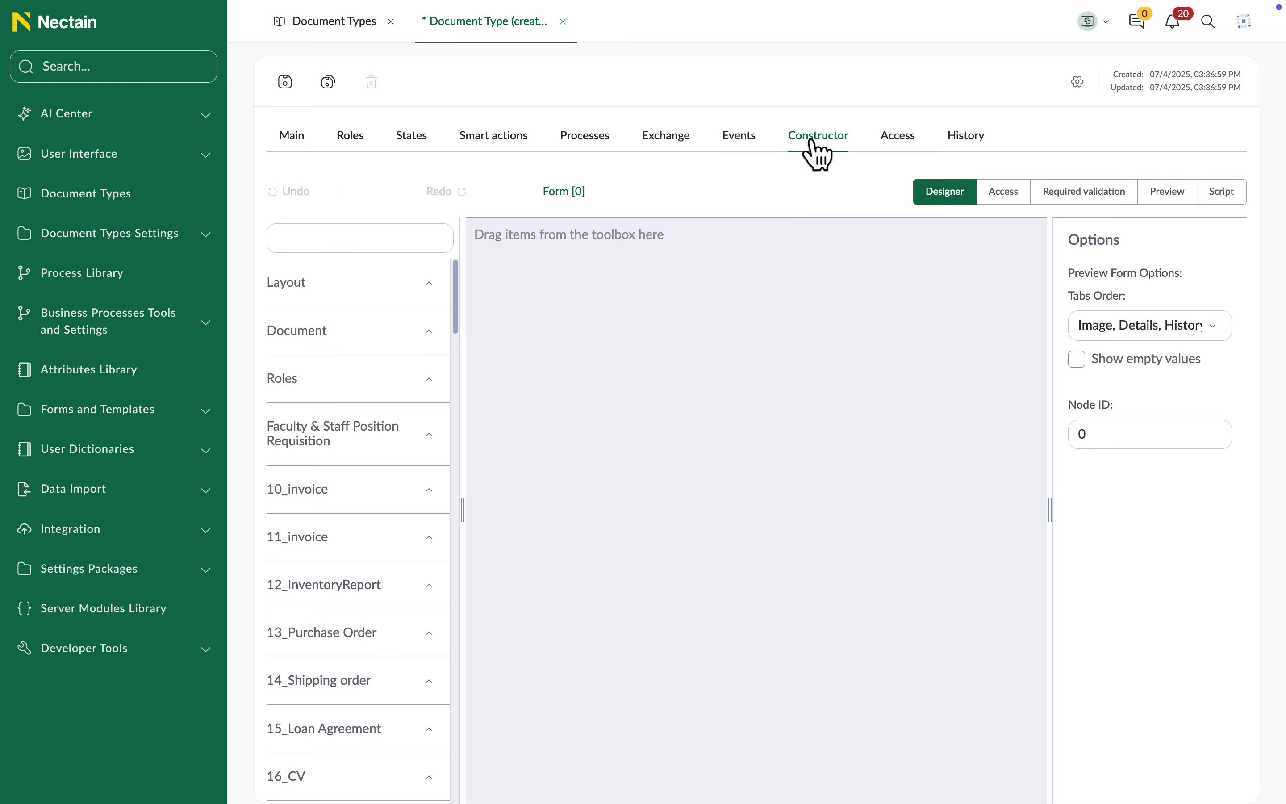
left_click(900, 153)
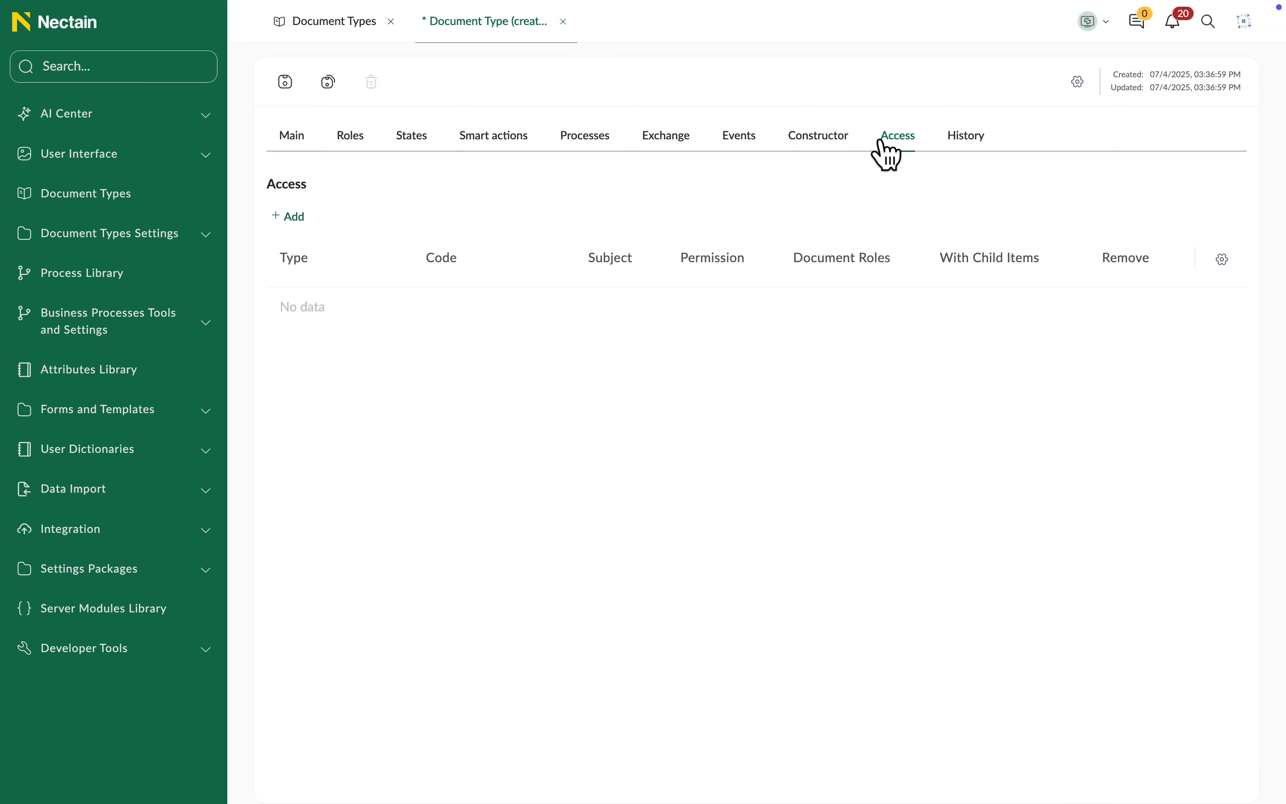
left_click(966, 154)
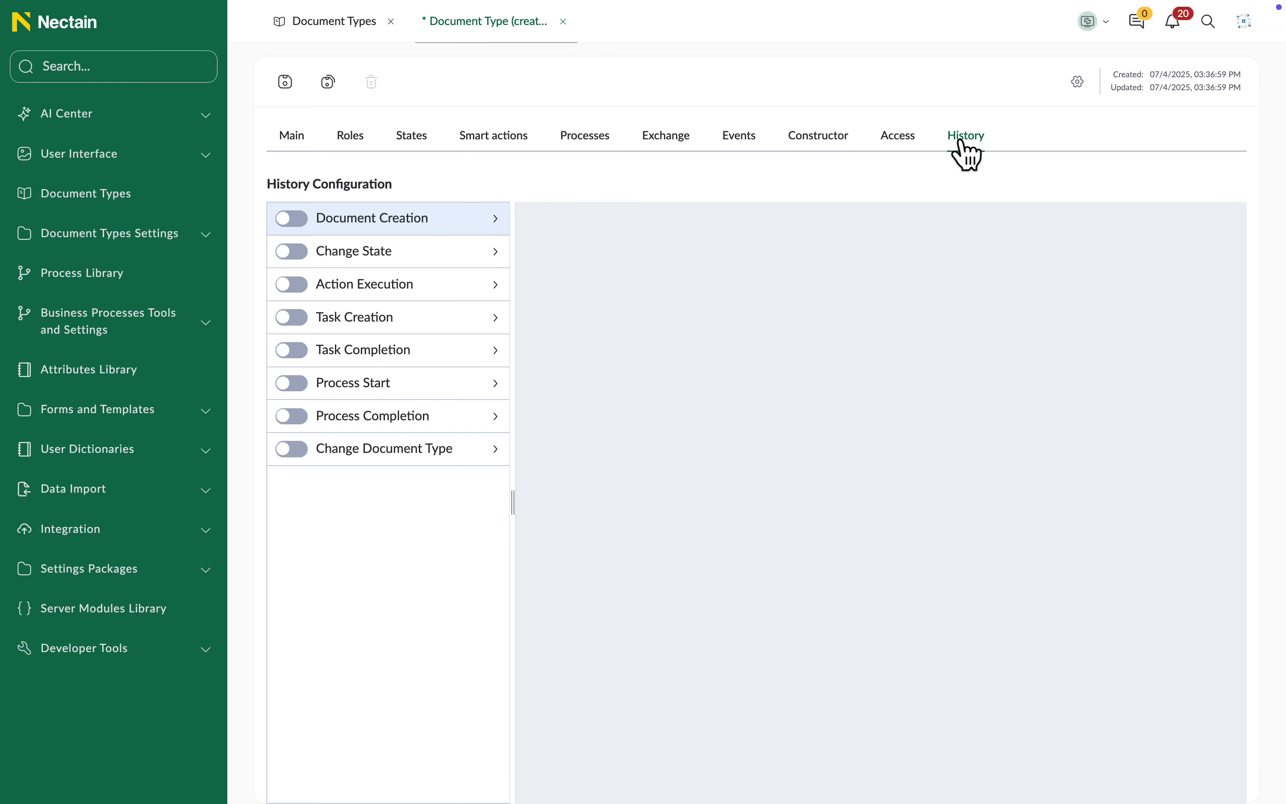
left_click(308, 142)
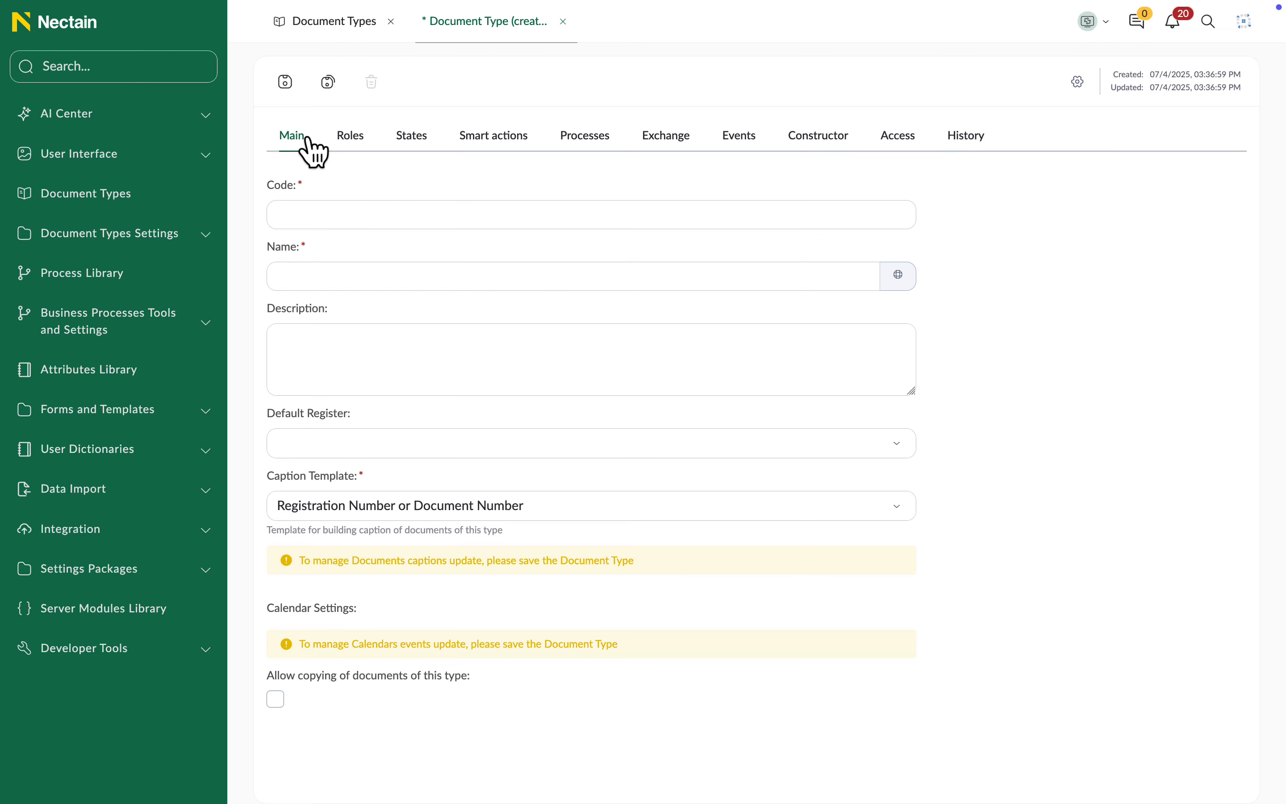
Step: Set the new document type's code to ExampleDocument and its name to "Example Document"
left_click(305, 212)
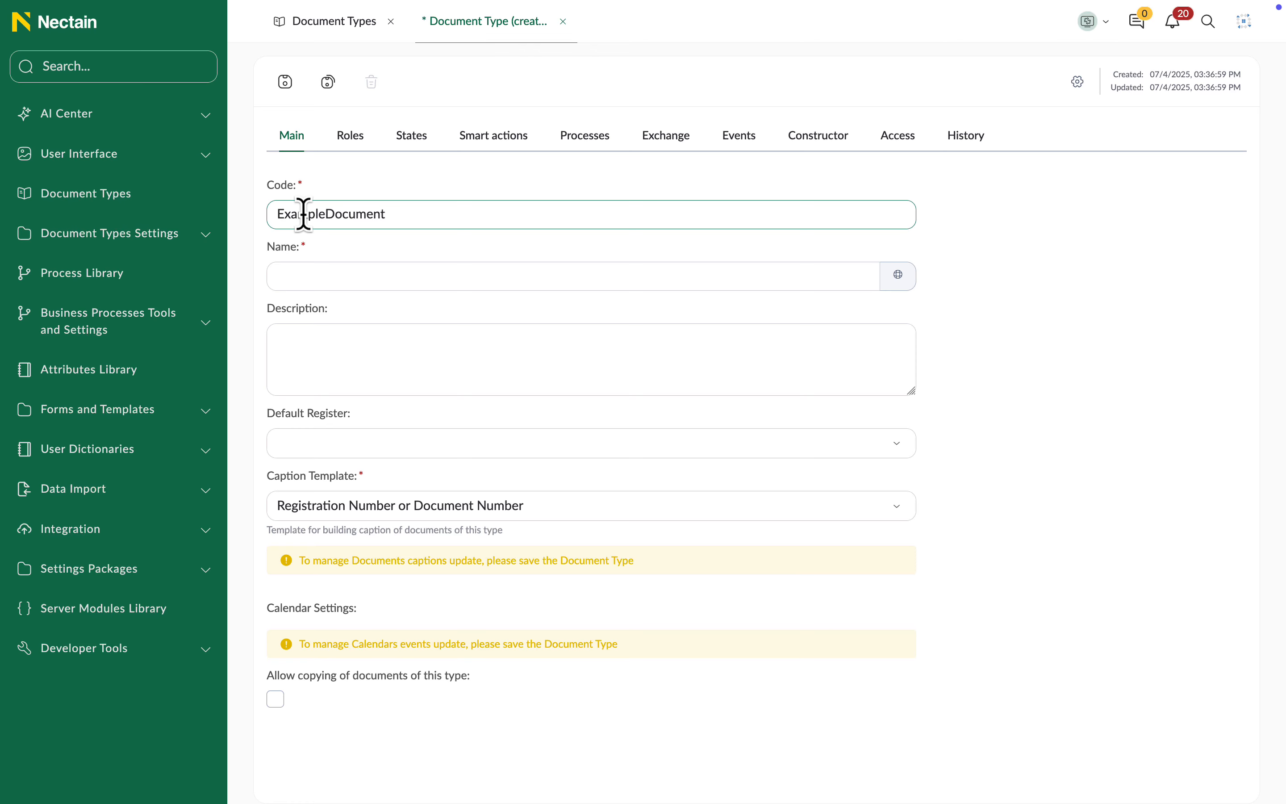
key("ctrl+a")
key("ctrl+c")
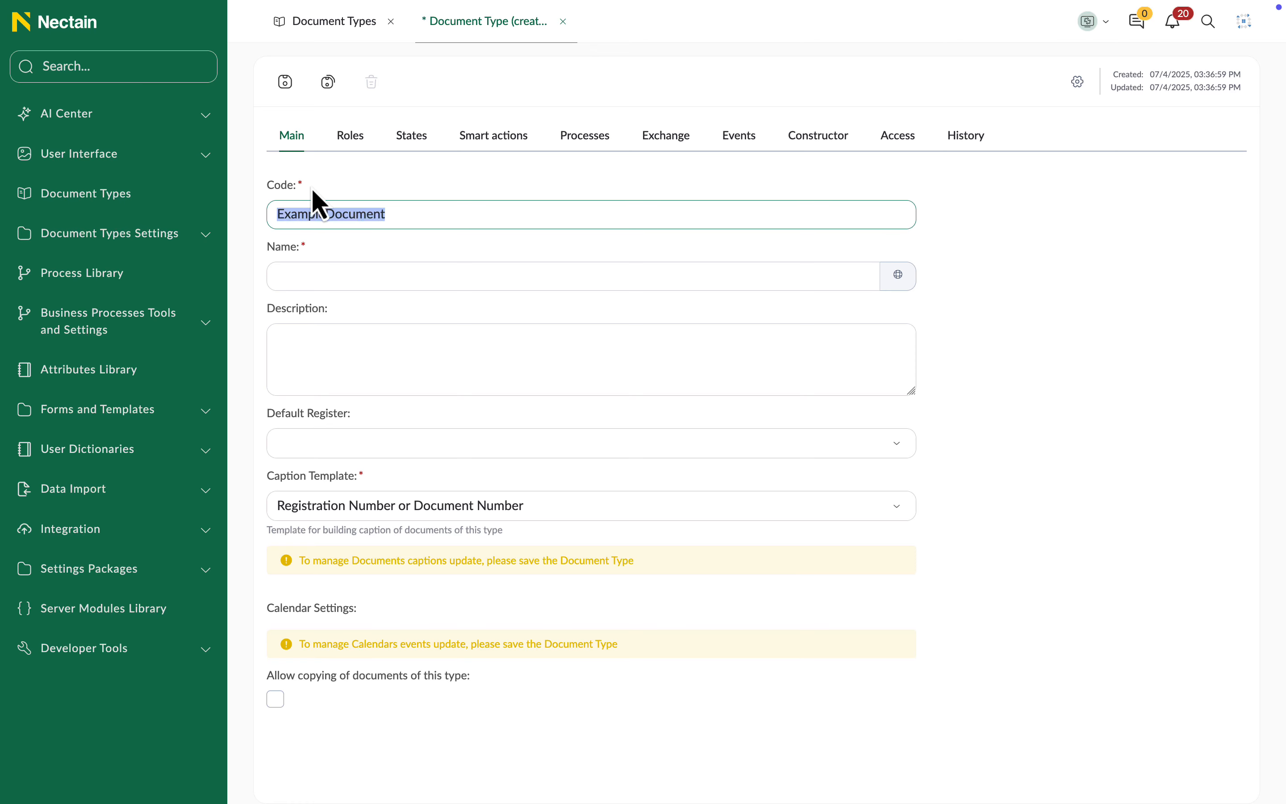
left_click(315, 273)
key("ctrl+v")
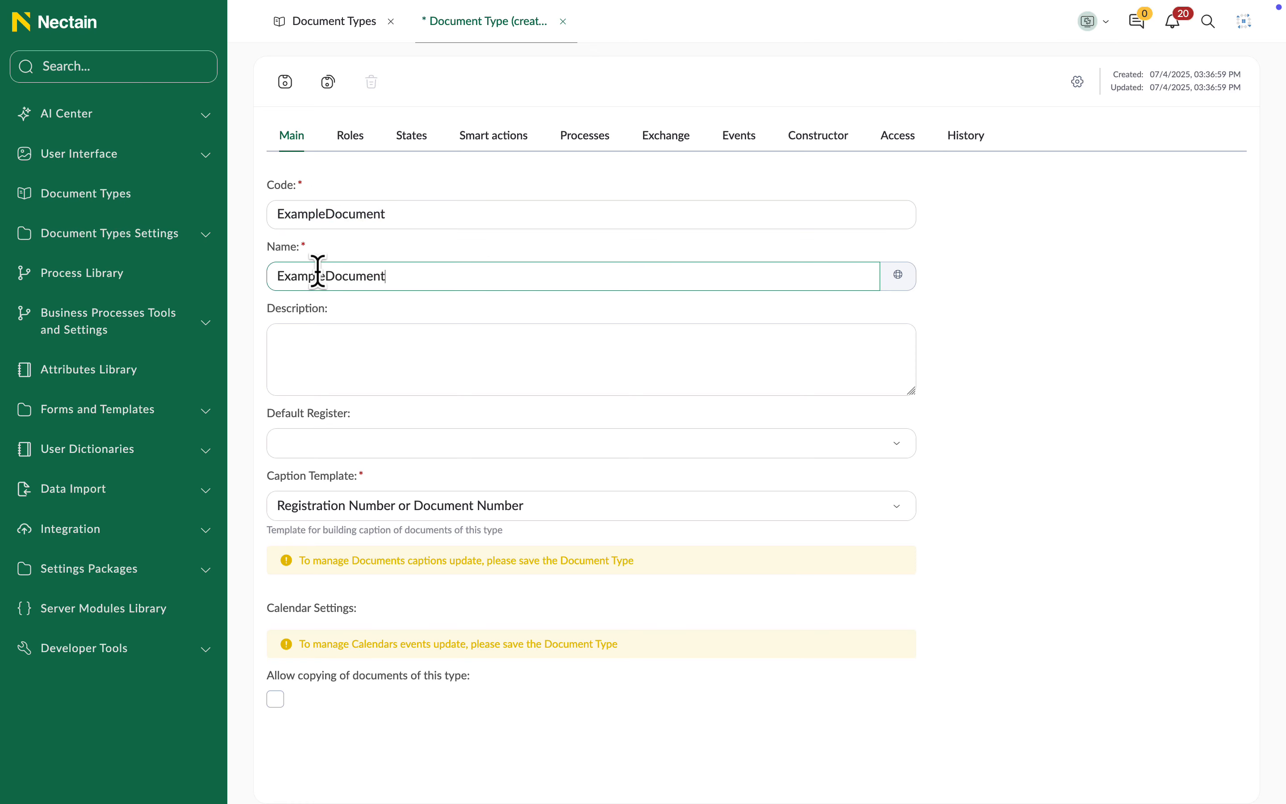
left_click(327, 276)
Step: Apply the name's English, Ukrainian and Deutsch translations and enter the description "An example document type for admin guide."
left_click(901, 277)
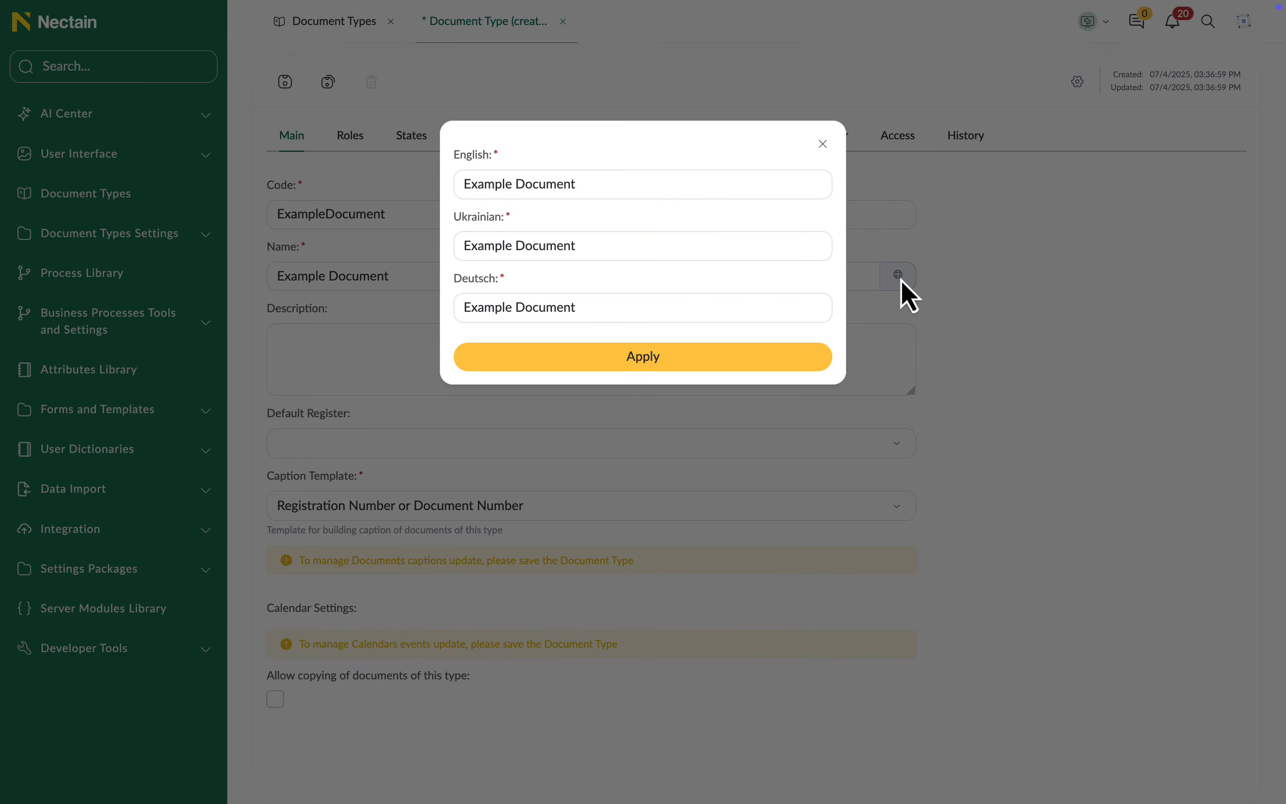
left_click(723, 357)
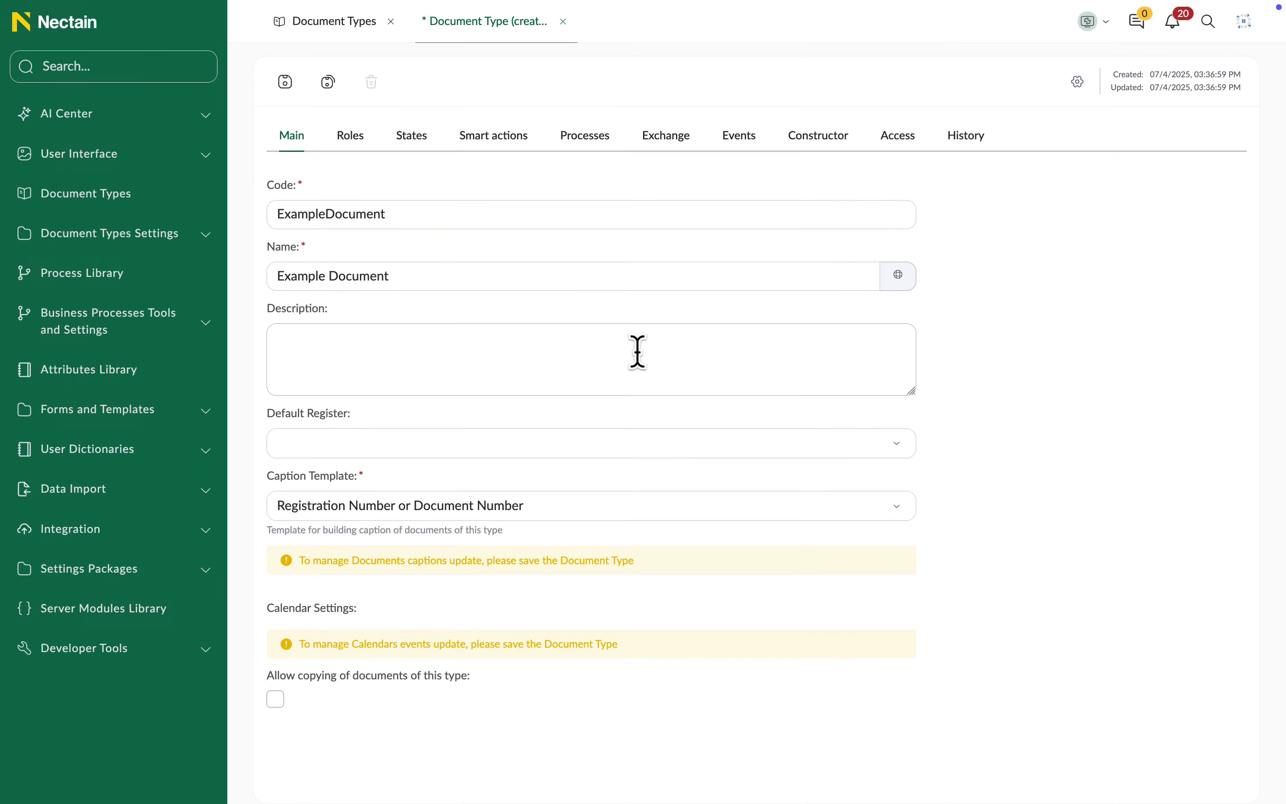
left_click(298, 341)
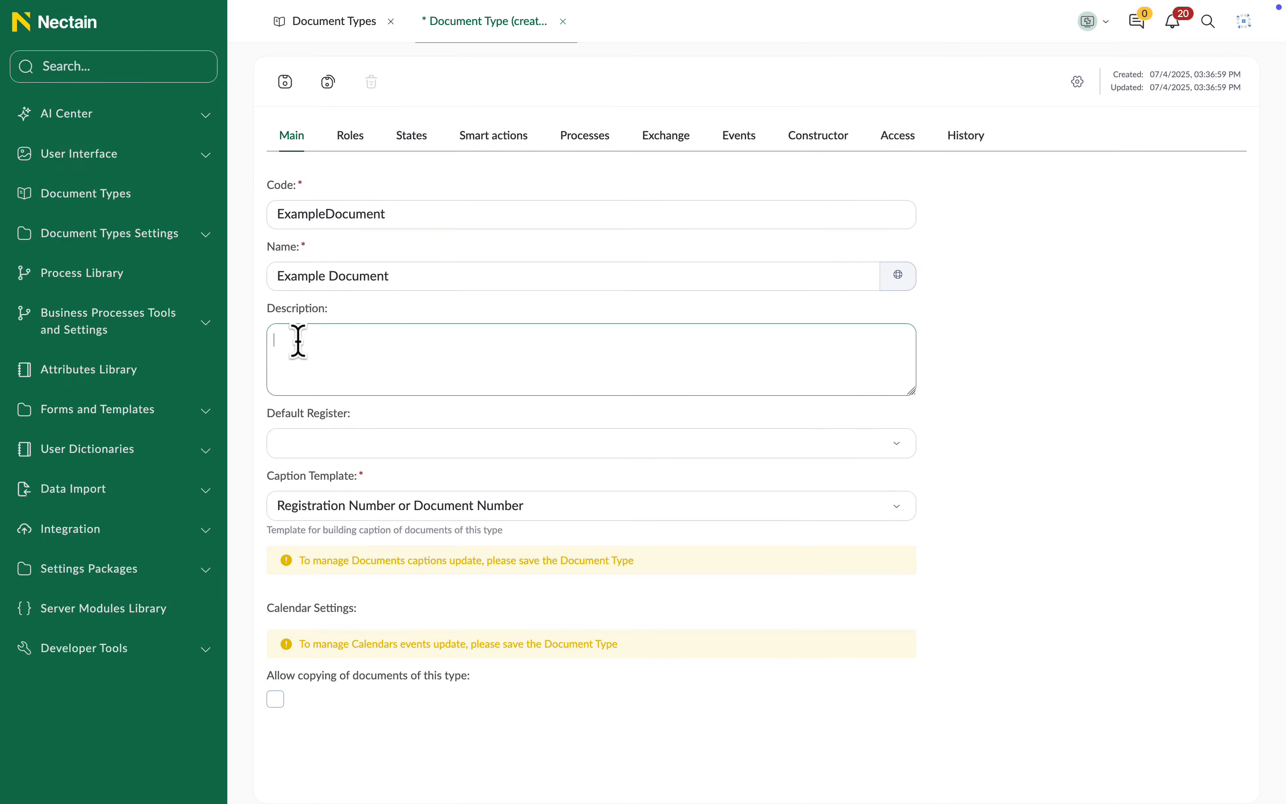
type("An example document type for admin guide.")
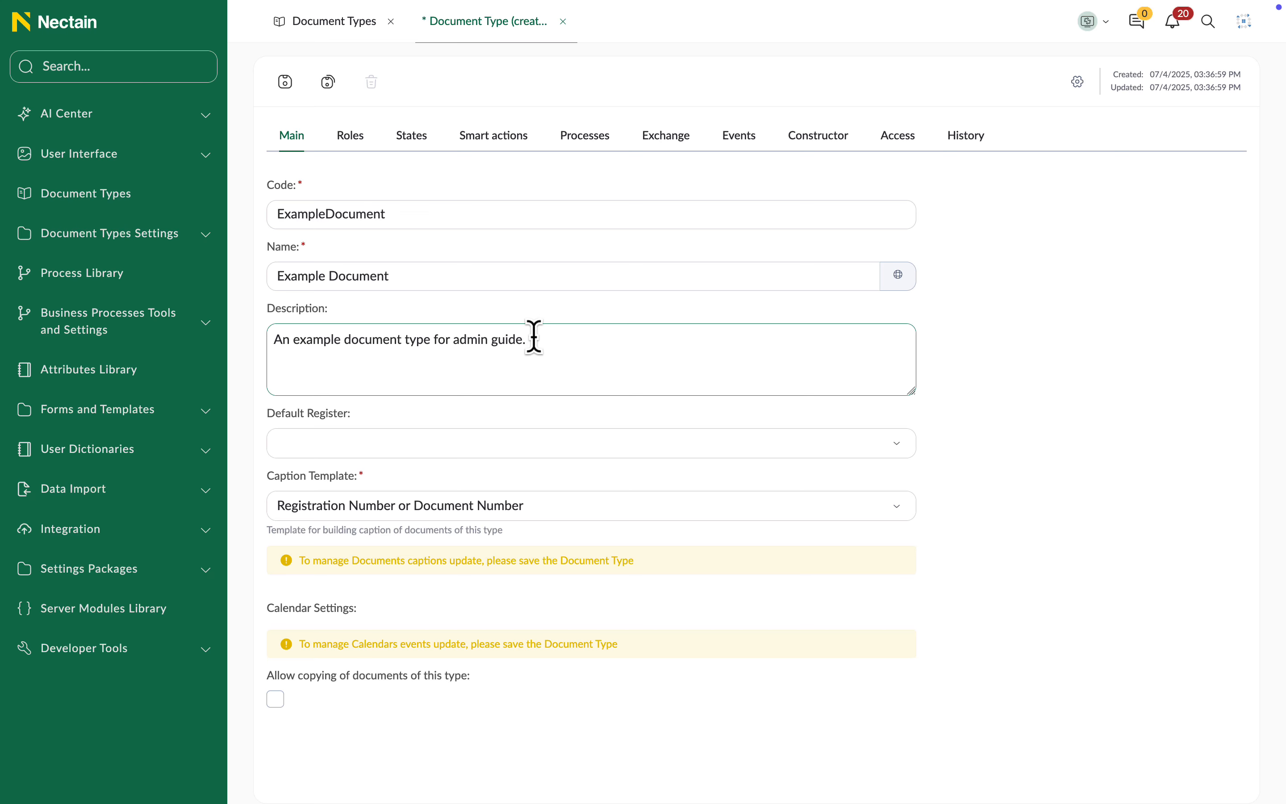
Step: Set the default register to Main Registration Journal and the caption template to Document Number
triple_click(330, 413)
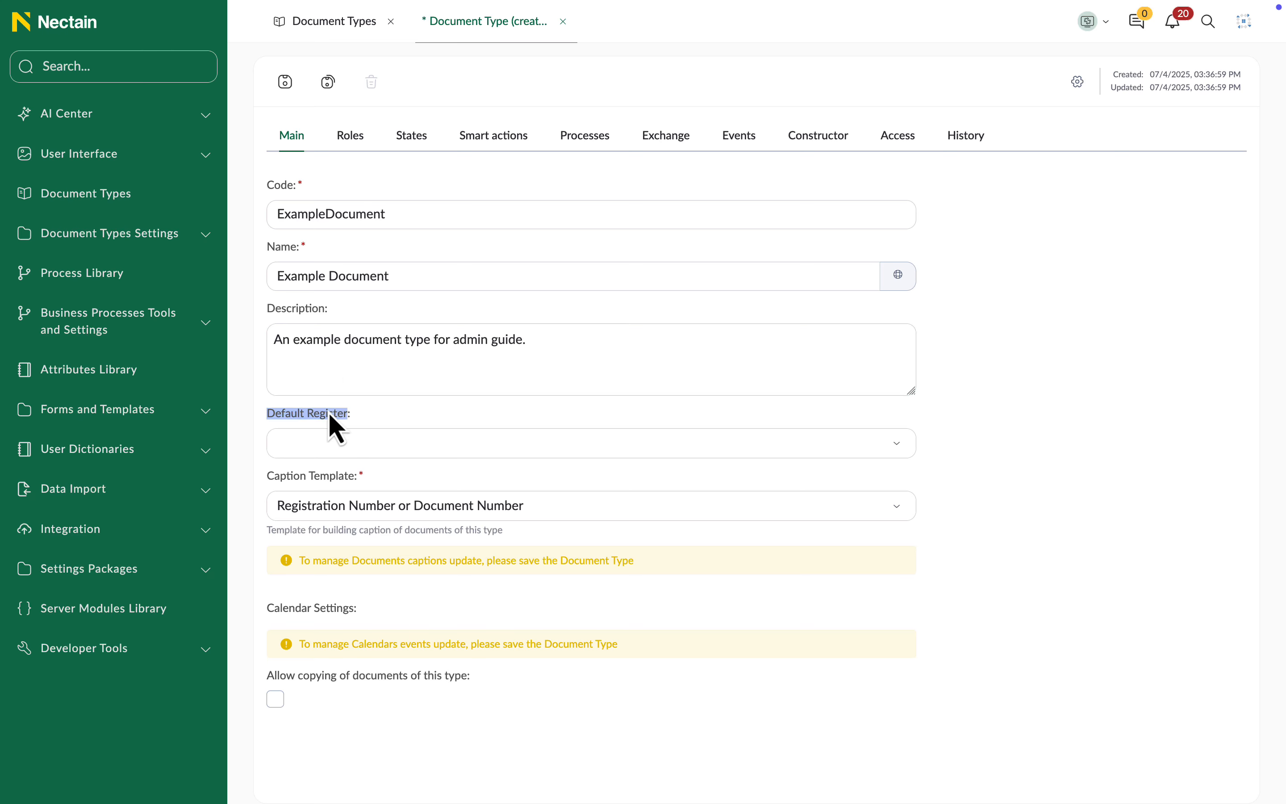
left_click(898, 444)
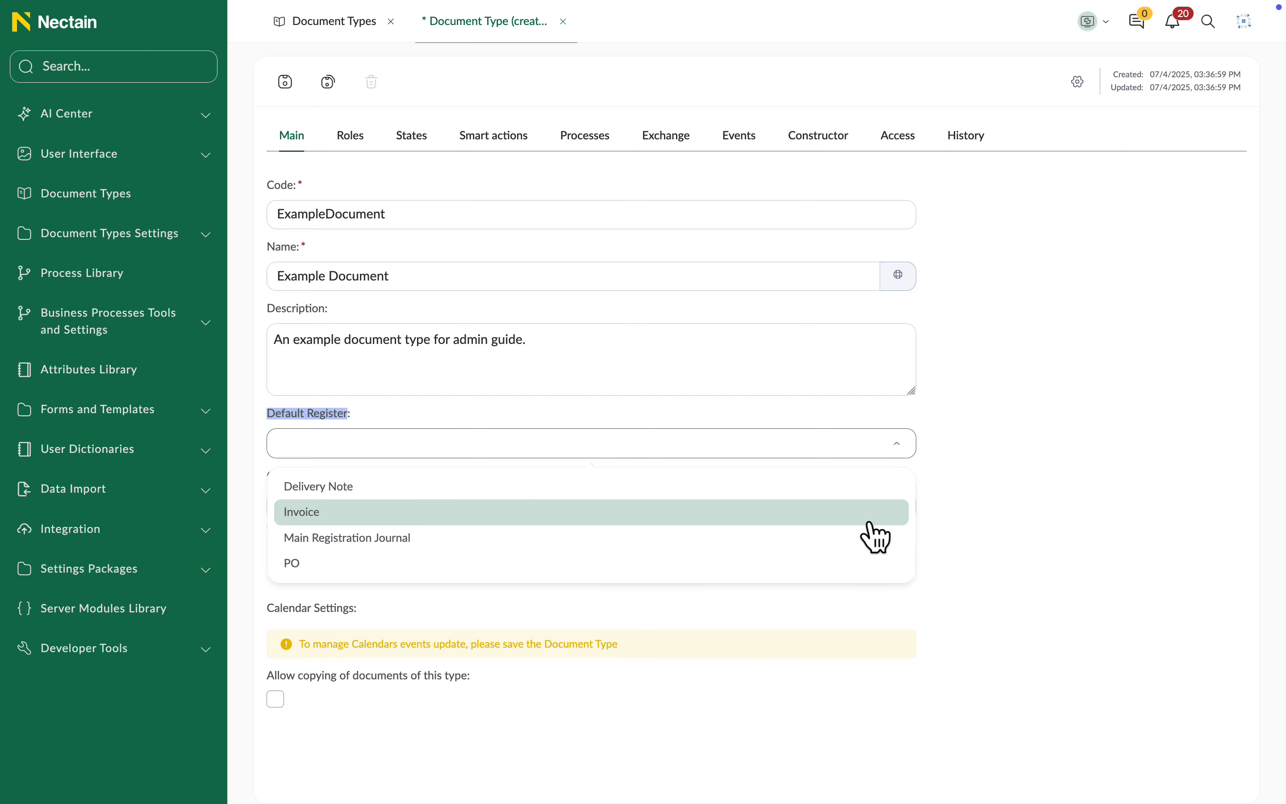
left_click(873, 541)
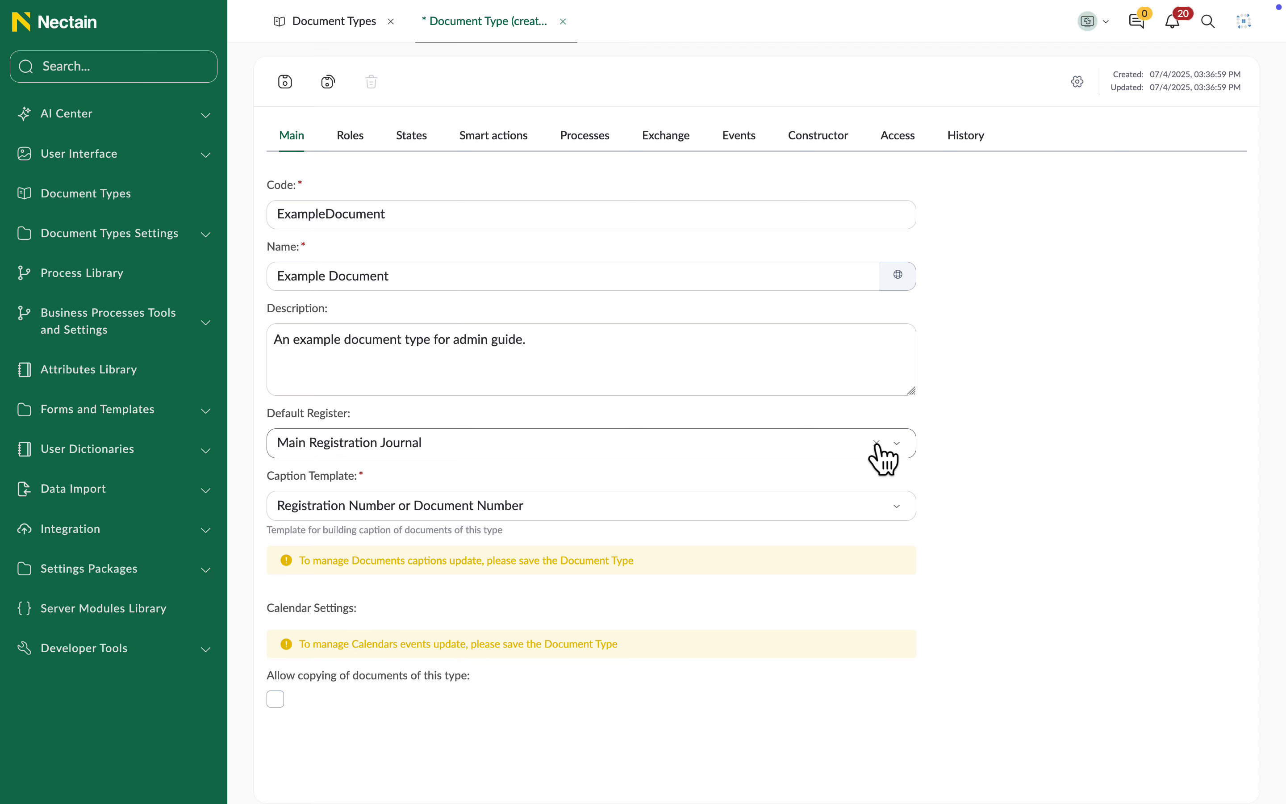
left_click(903, 516)
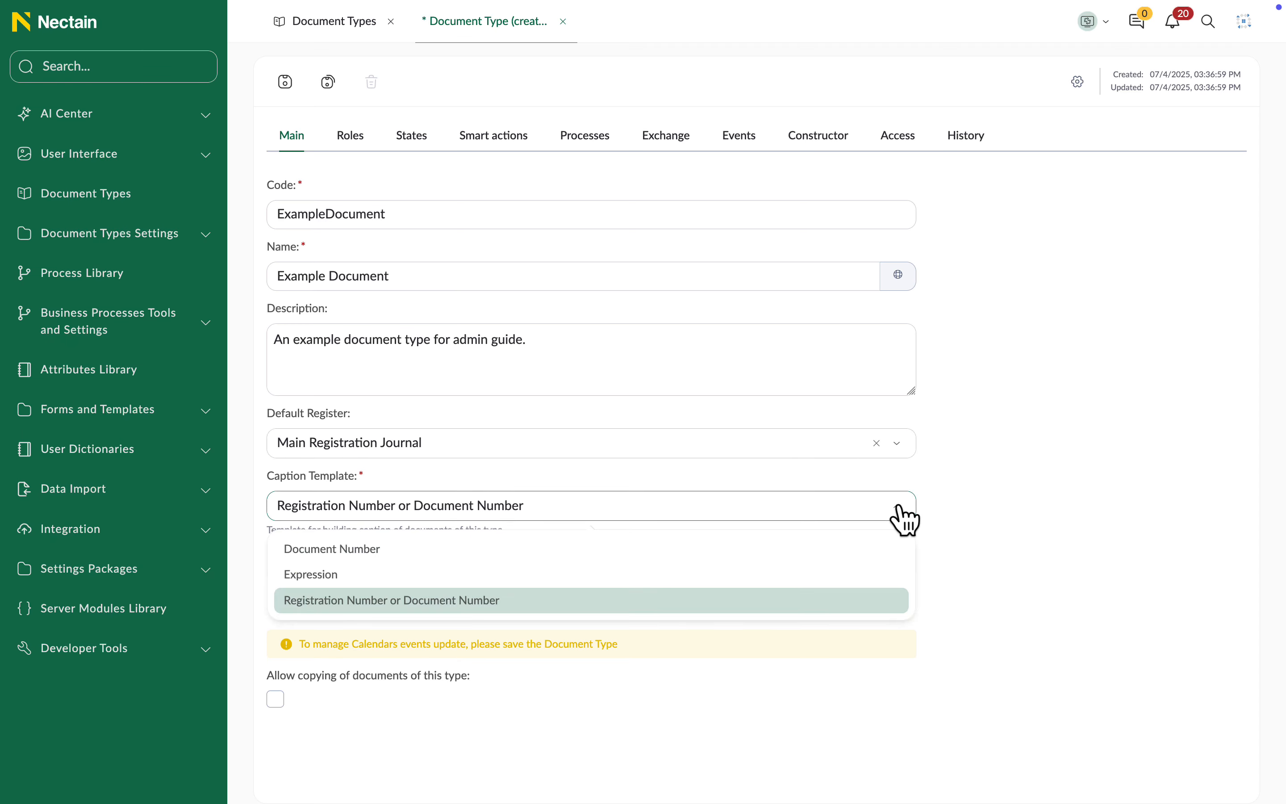
left_click(874, 556)
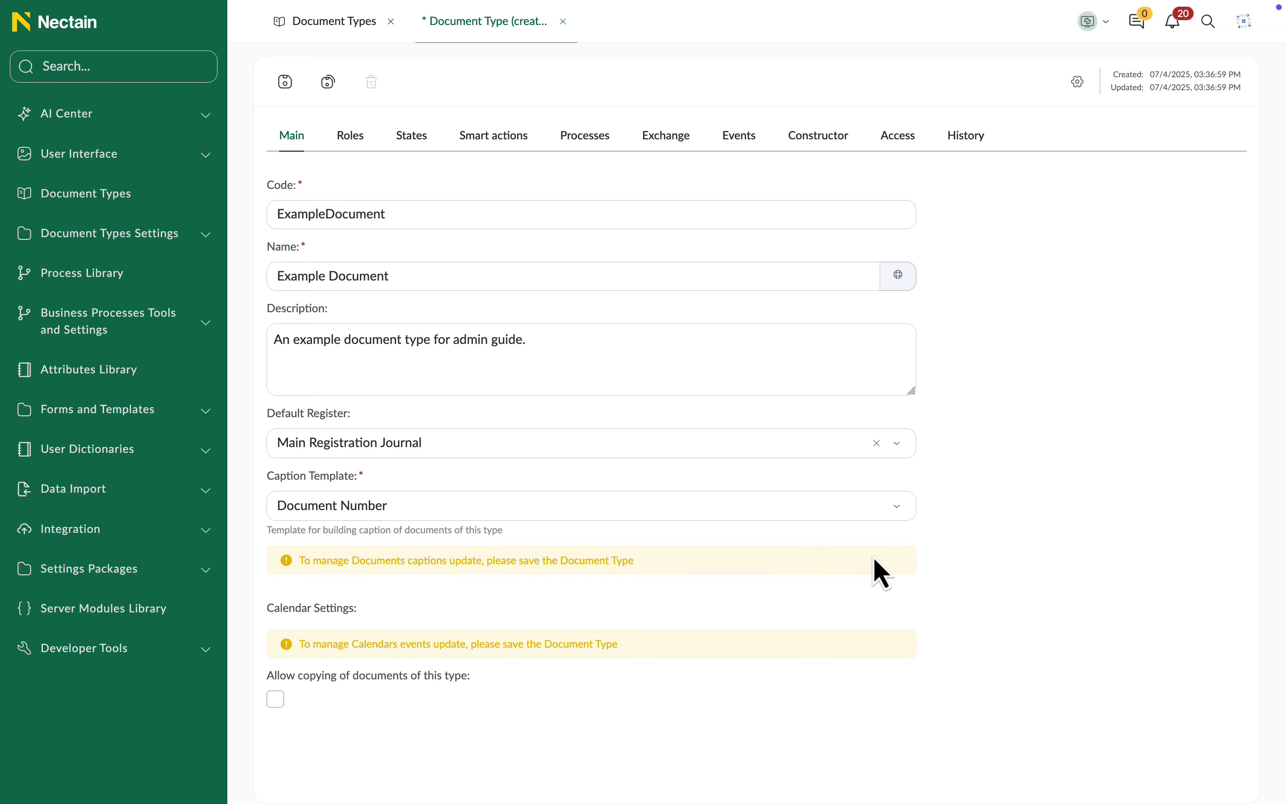
Step: Switch to the Studio desktop and look through the Document Registration Journals and Register Number Masks under Document Types Settings
left_click(1087, 21)
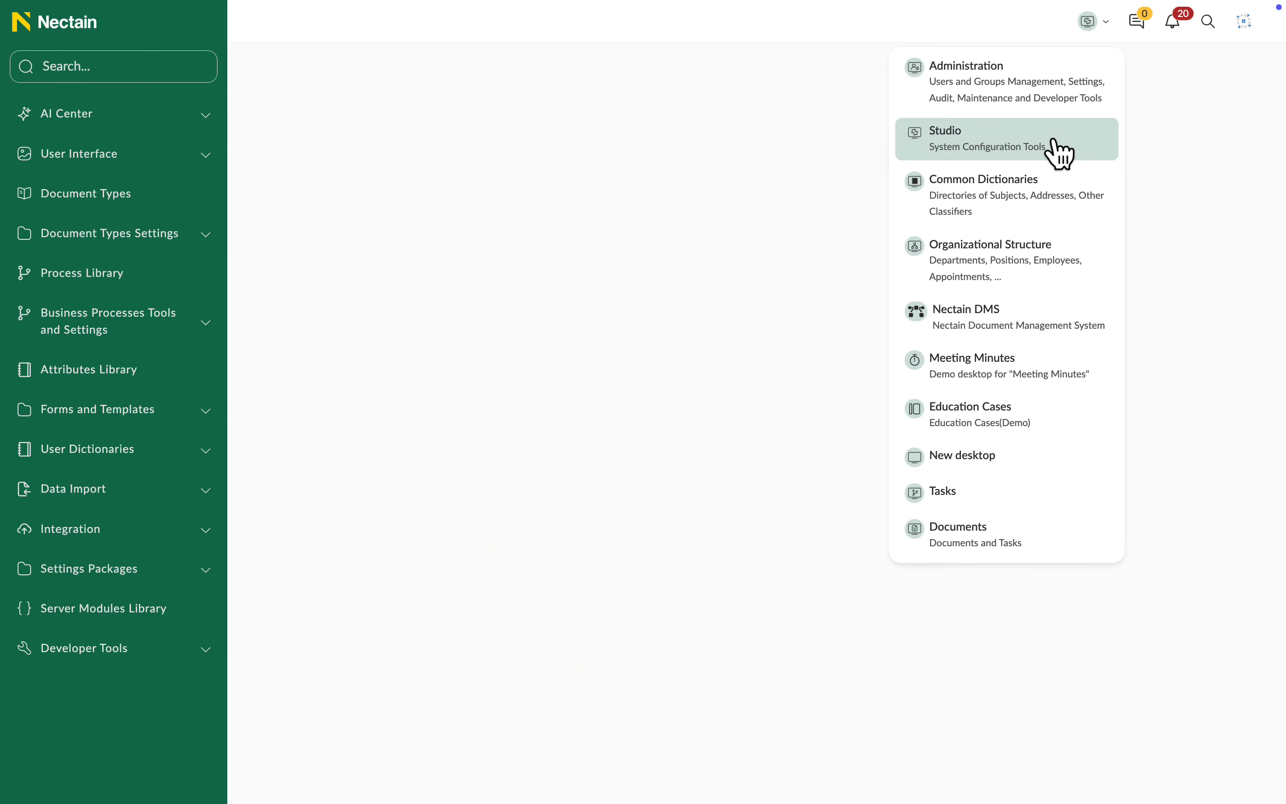
left_click(1053, 142)
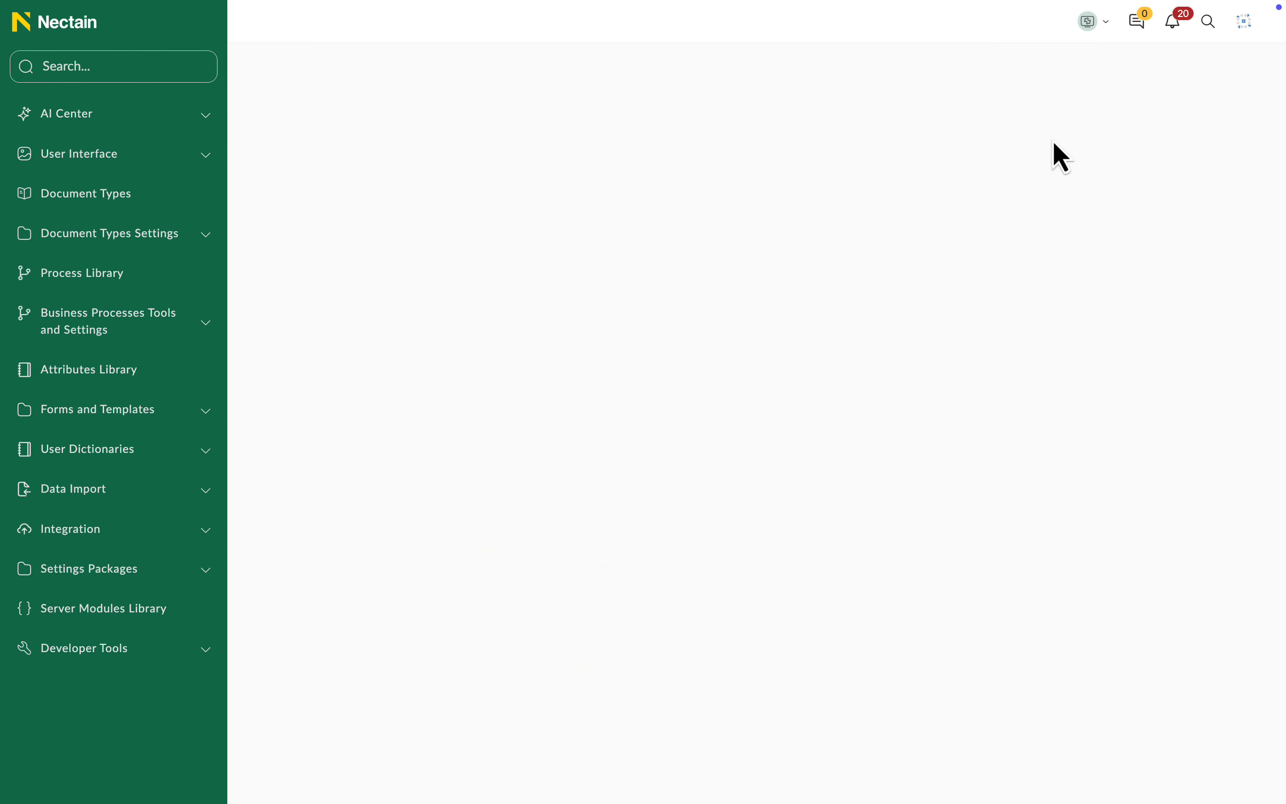
left_click(202, 235)
left_click(180, 352)
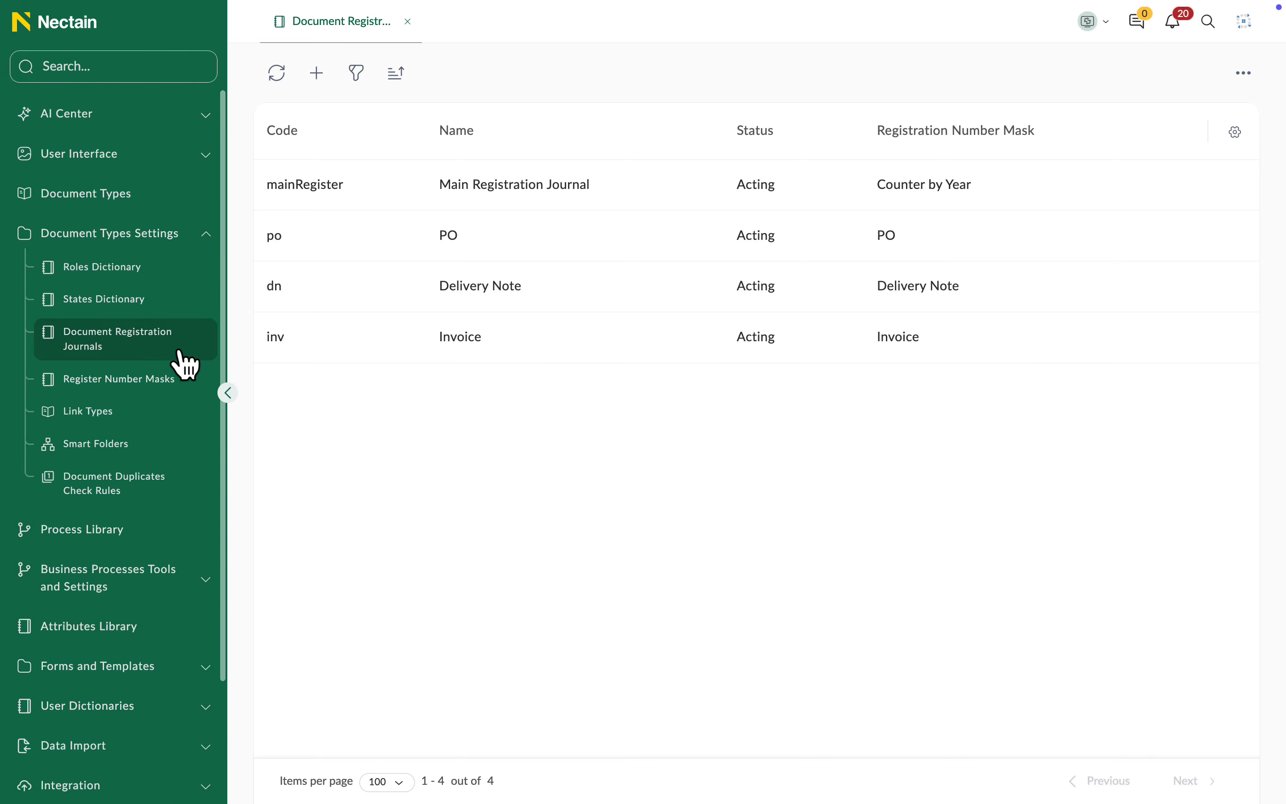
left_click(180, 400)
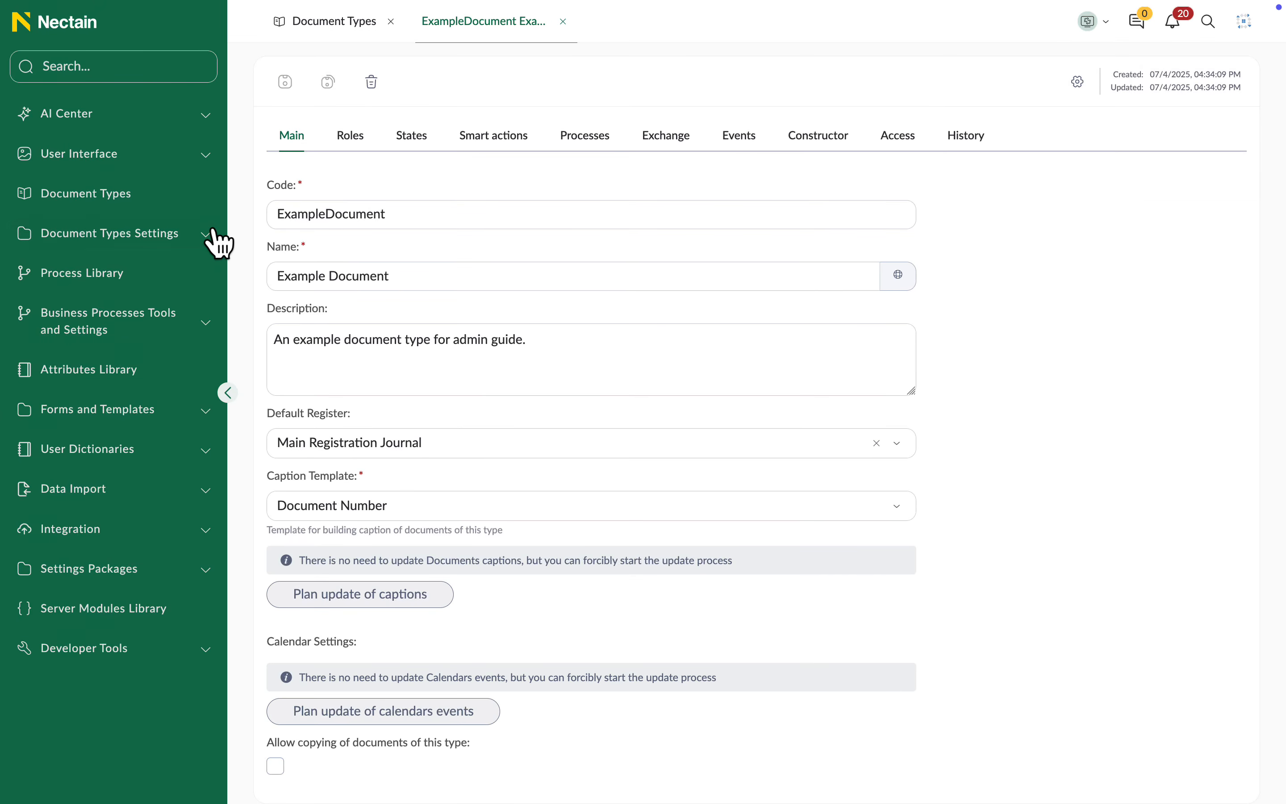
Step: Create a new document registration journal with the code ExampleJournal and the name "Example Journal"
left_click(207, 235)
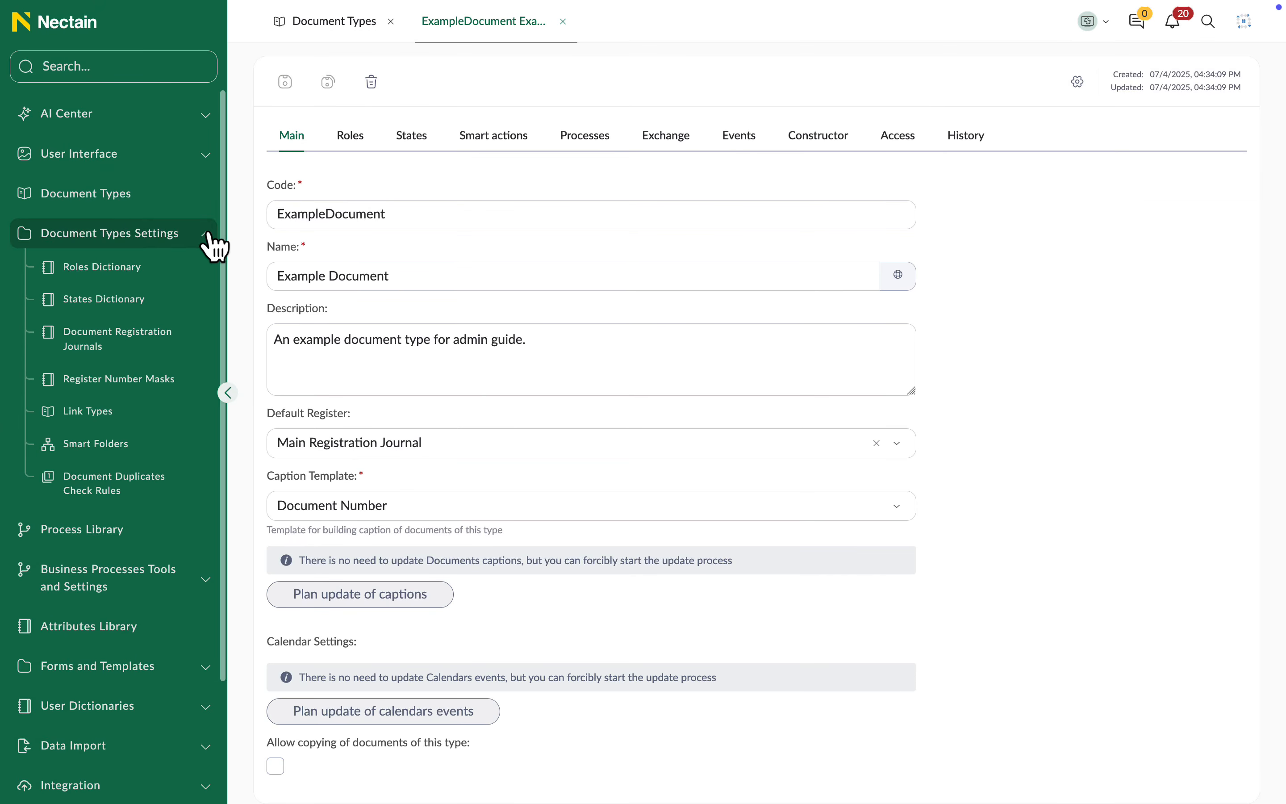
left_click(187, 352)
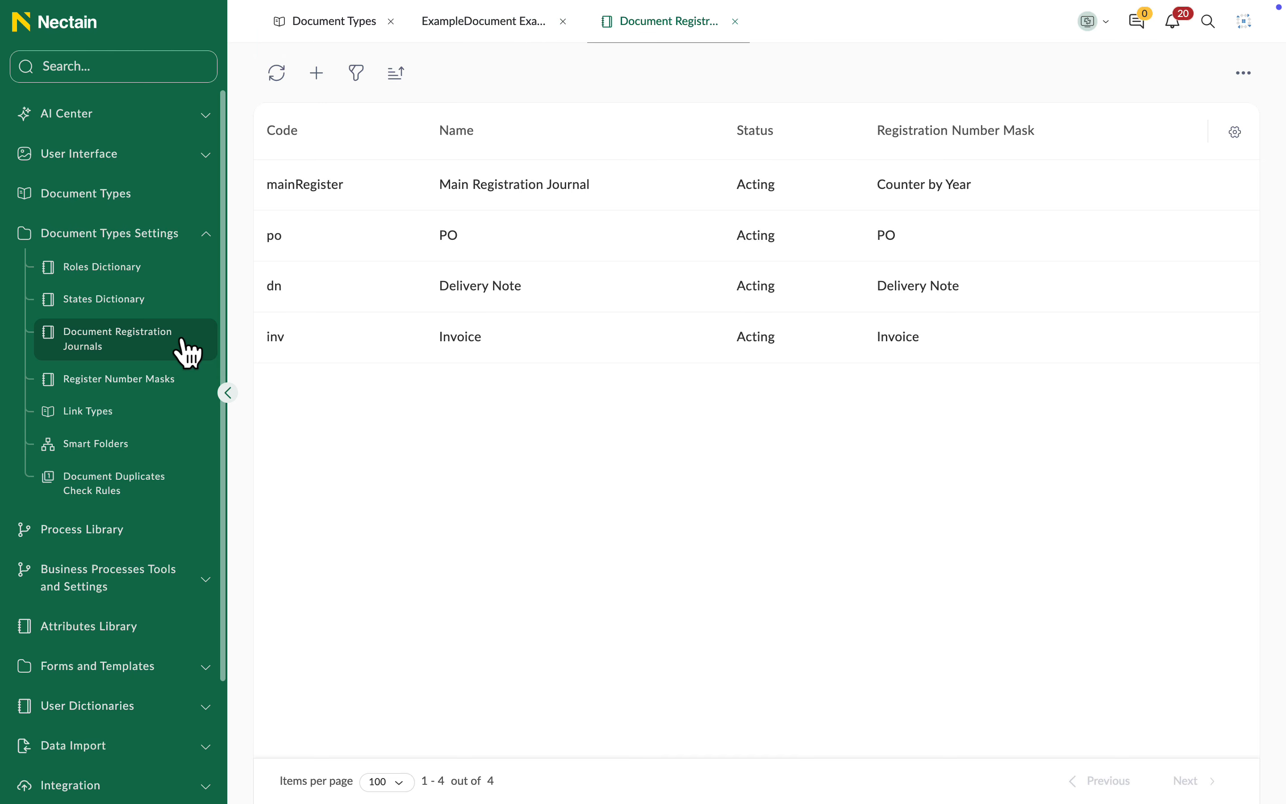
left_click(317, 74)
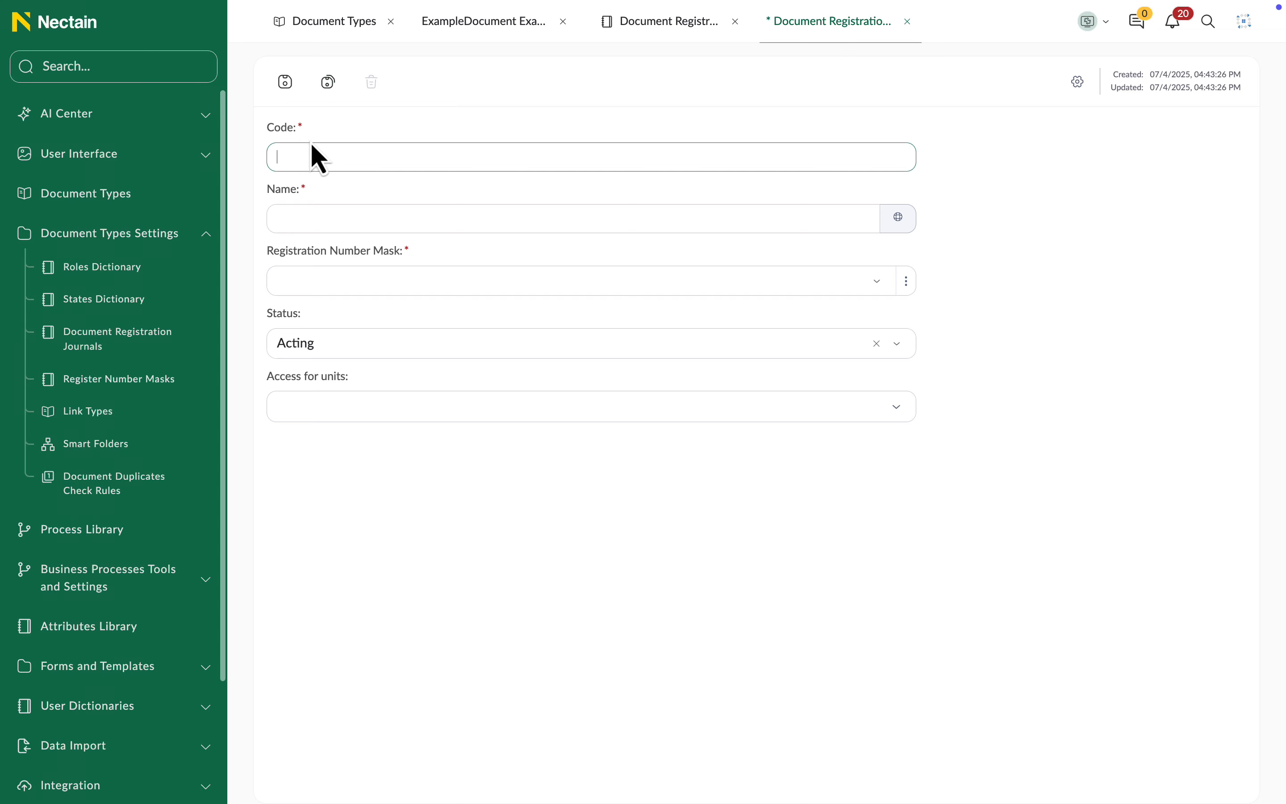
type("ExampleJournal")
left_click(302, 218)
type("ExampleJournal")
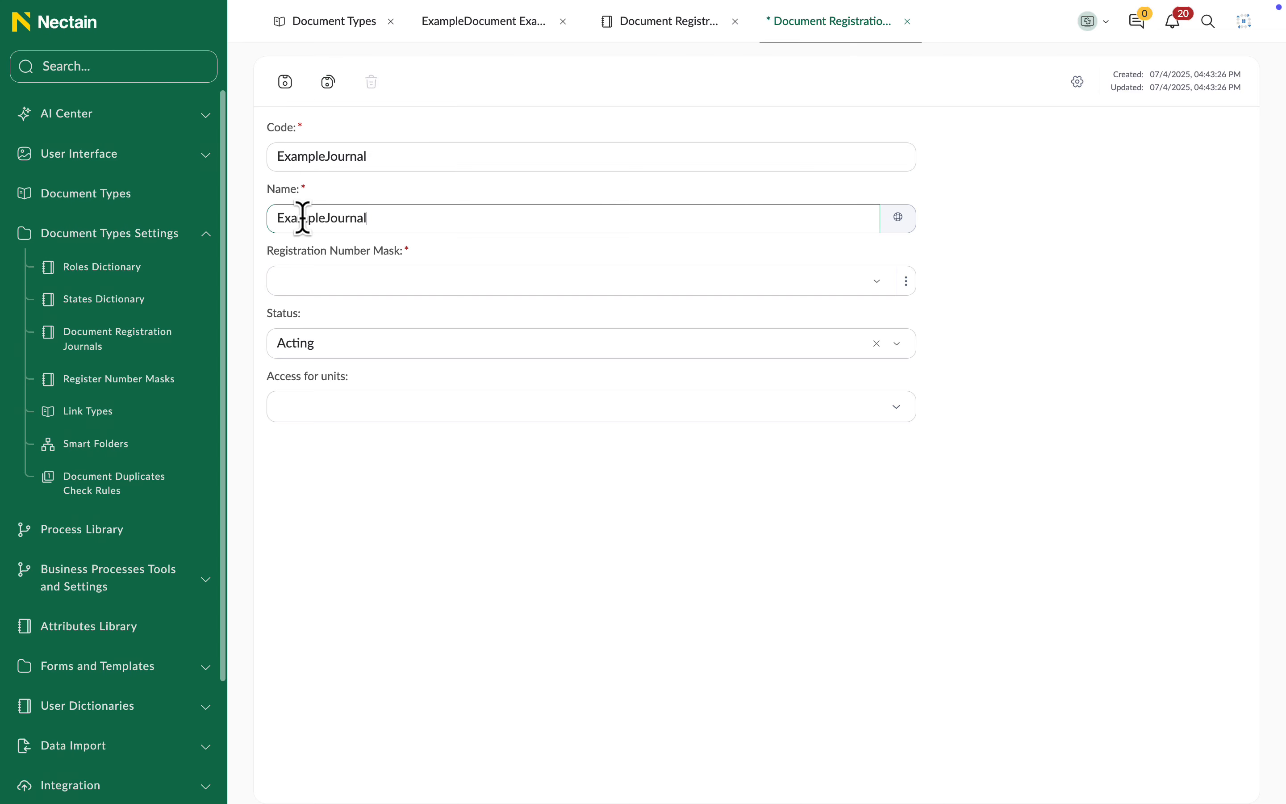
left_click(325, 218)
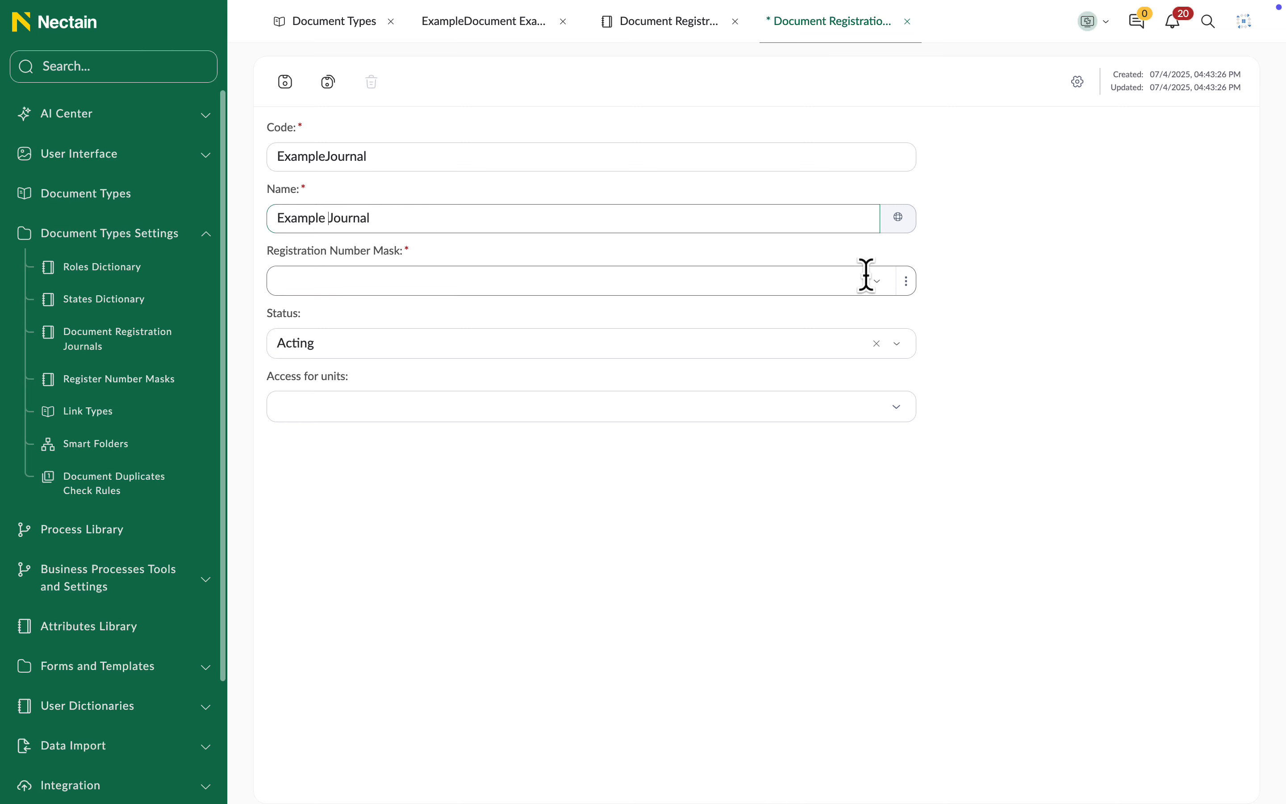
Step: Set the journal's registration number mask to Counter by Year and its status to Acting
left_click(907, 282)
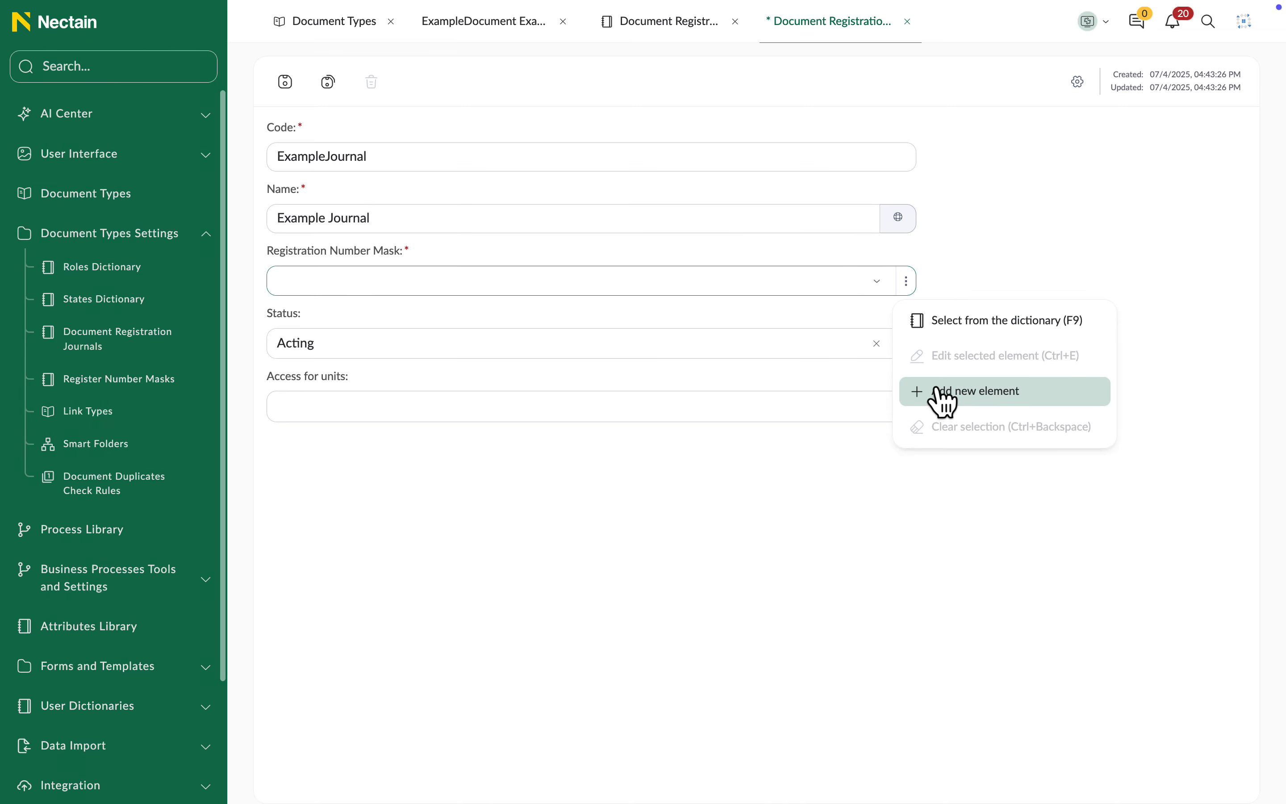
left_click(878, 281)
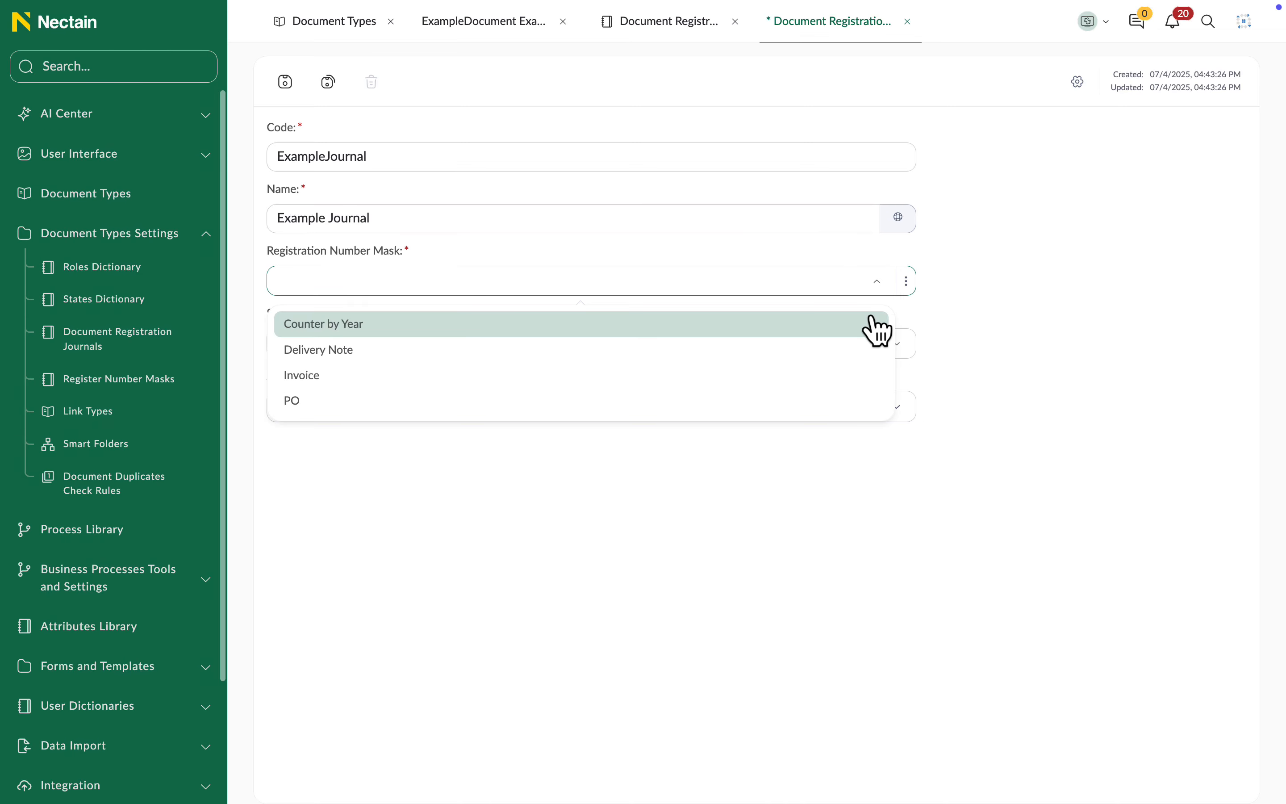
left_click(875, 329)
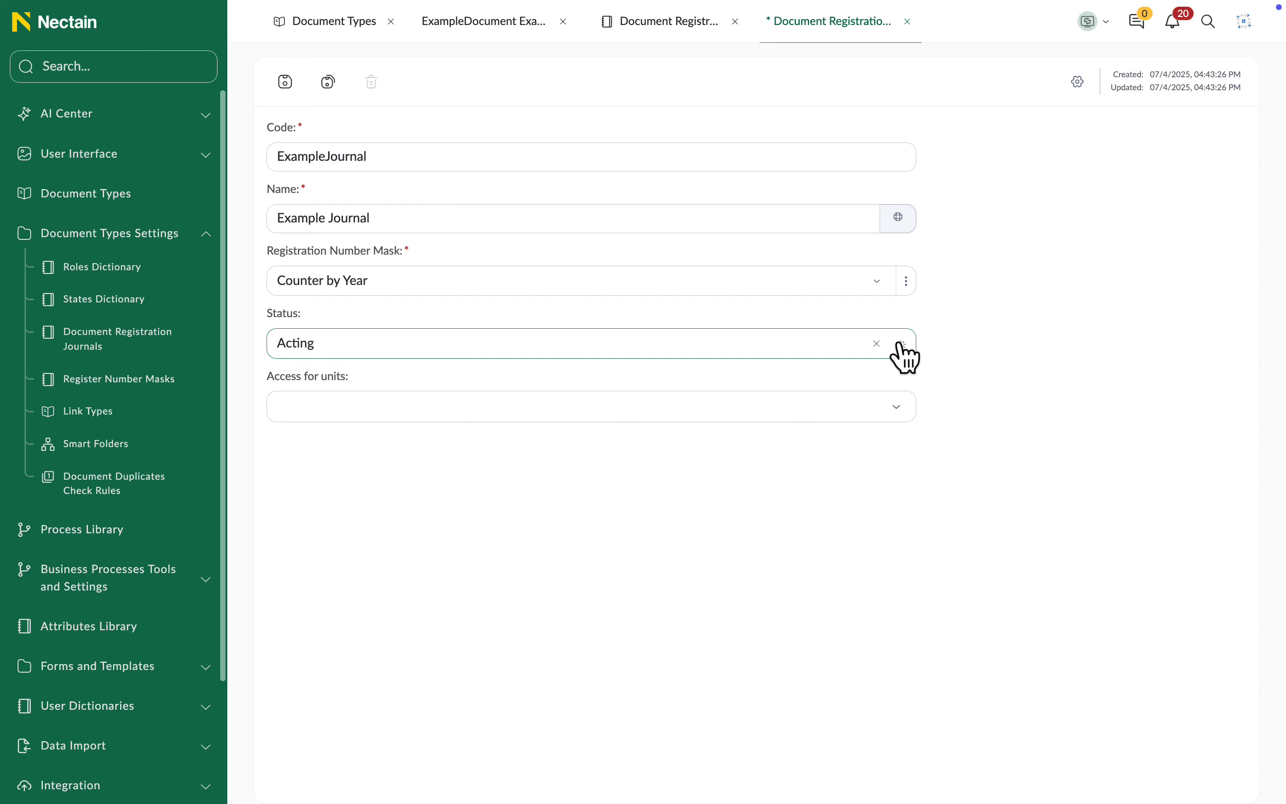
left_click(901, 344)
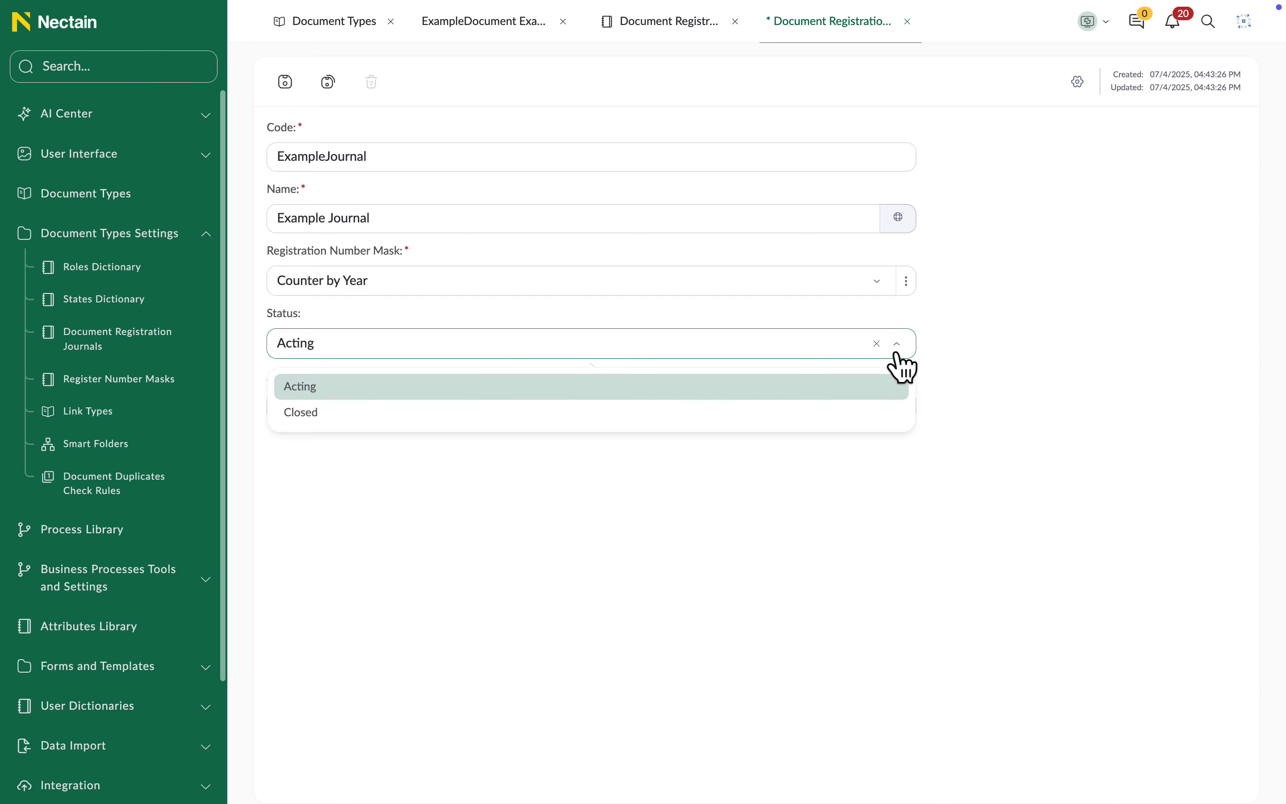
left_click(935, 385)
Step: Grant the Nectain Admin unit access to the journal and save it
left_click(900, 421)
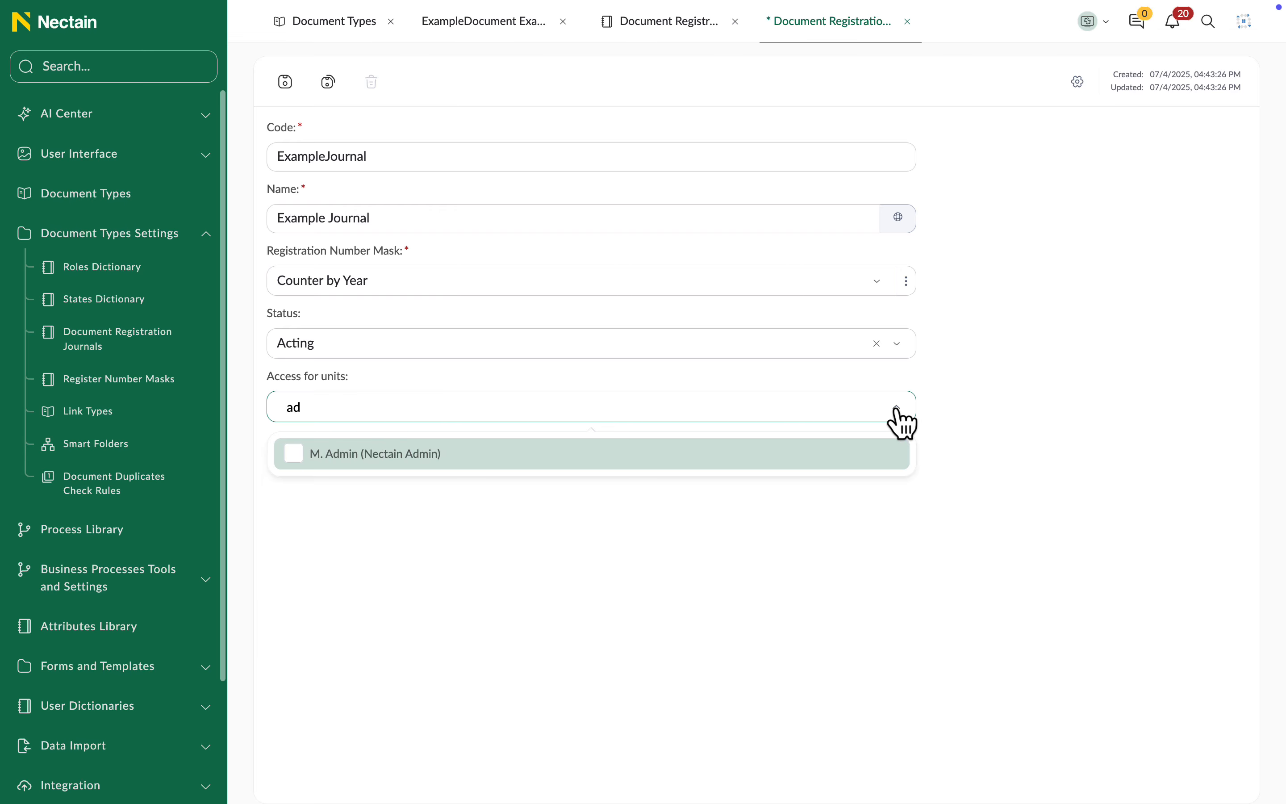
left_click(827, 453)
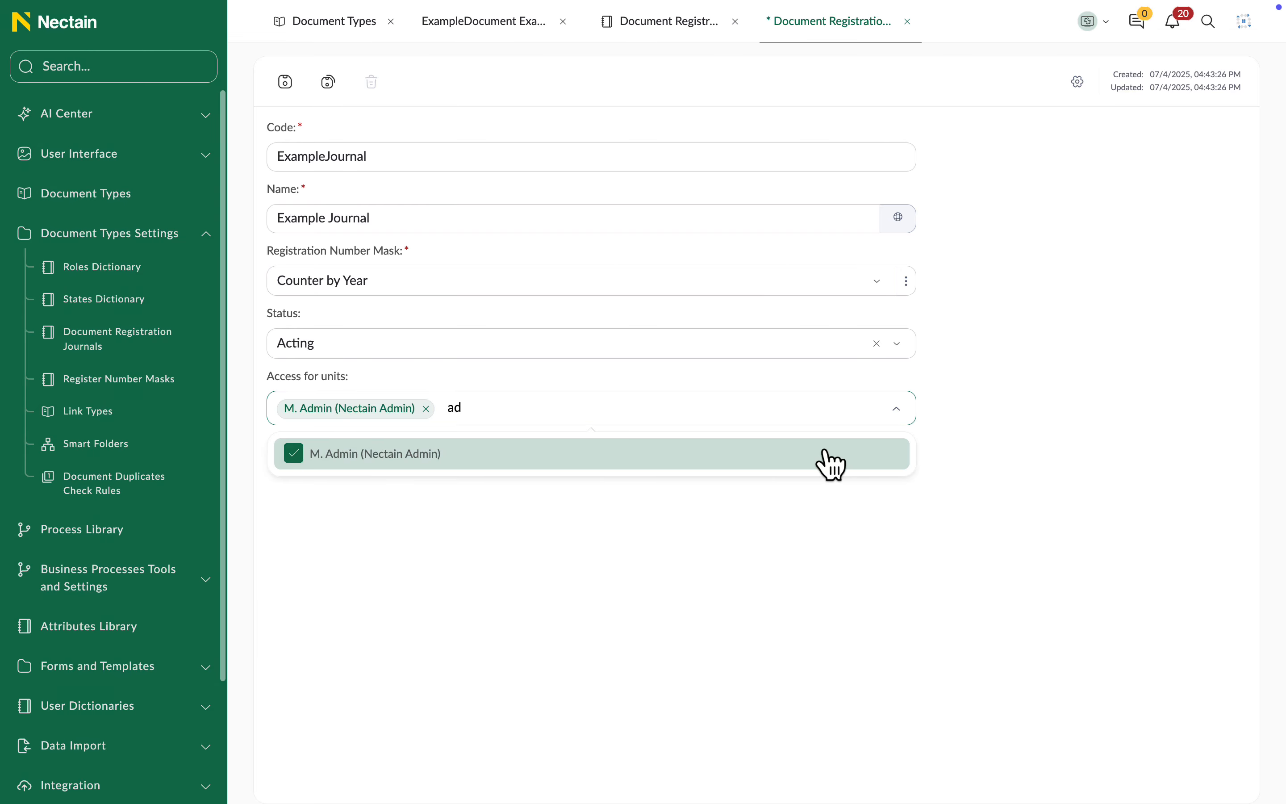
left_click(809, 505)
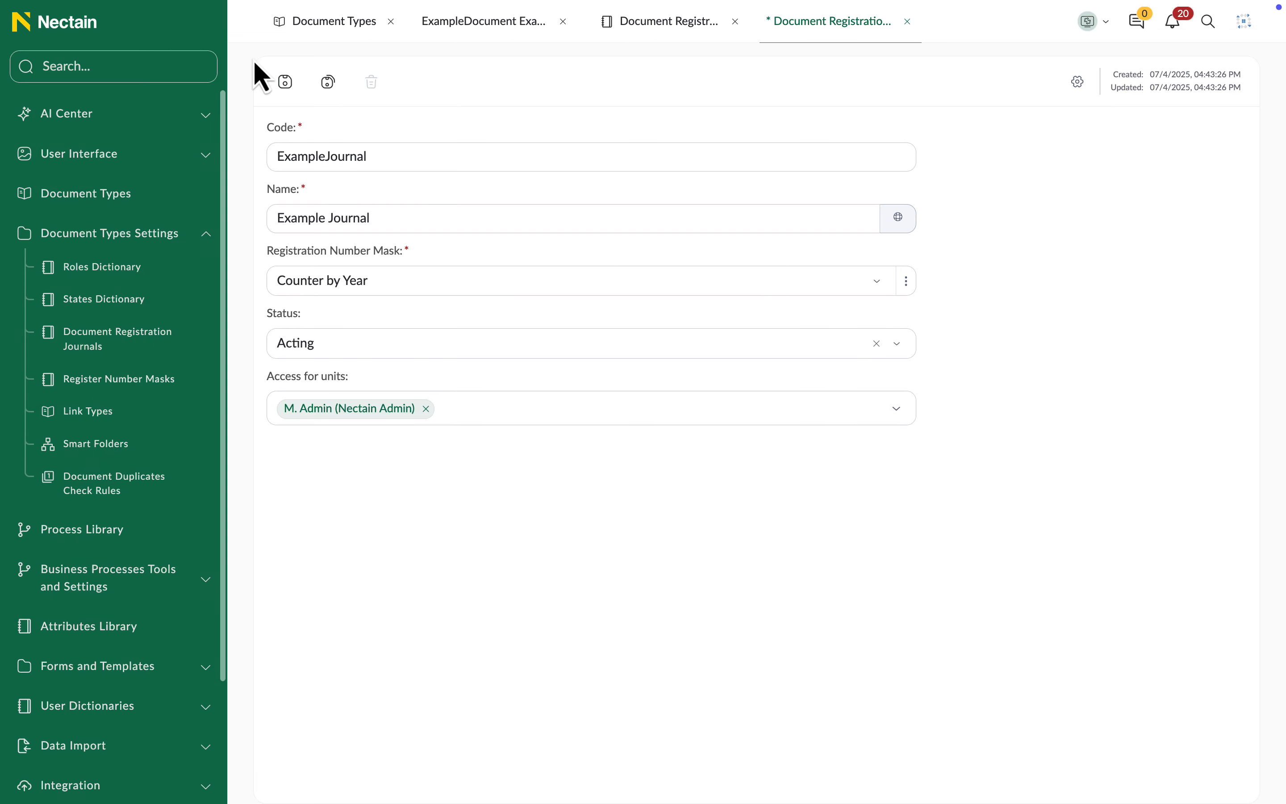
left_click(284, 82)
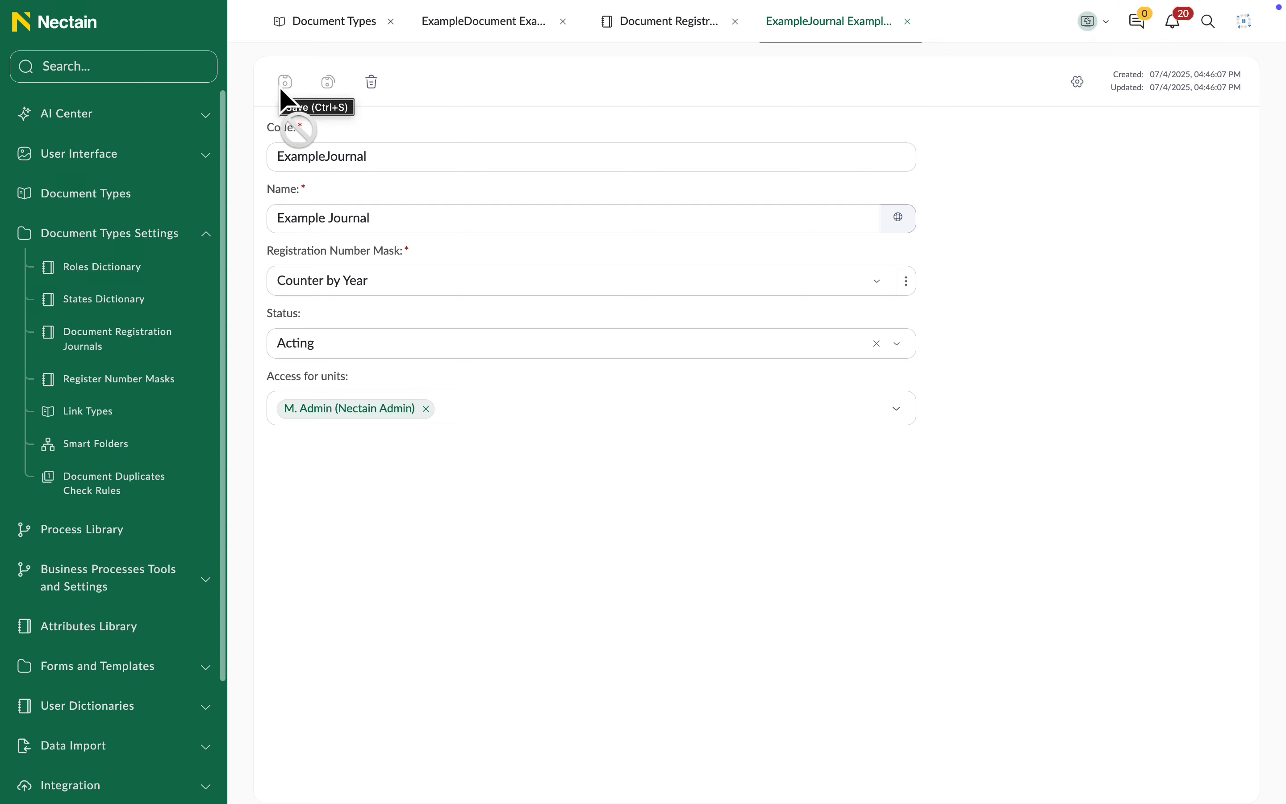
Step: Create a new register number mask with the code ExampleMask and the name "Example Mask"
left_click(172, 397)
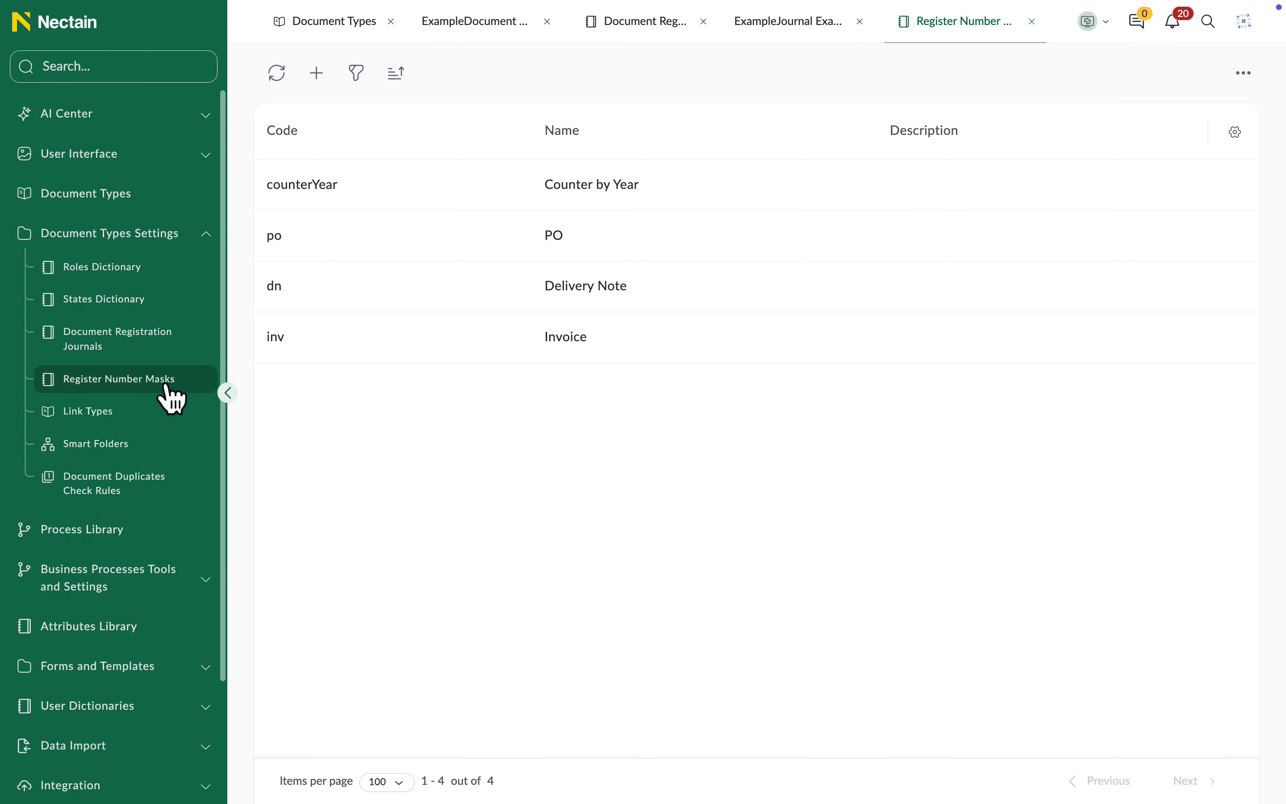
left_click(317, 74)
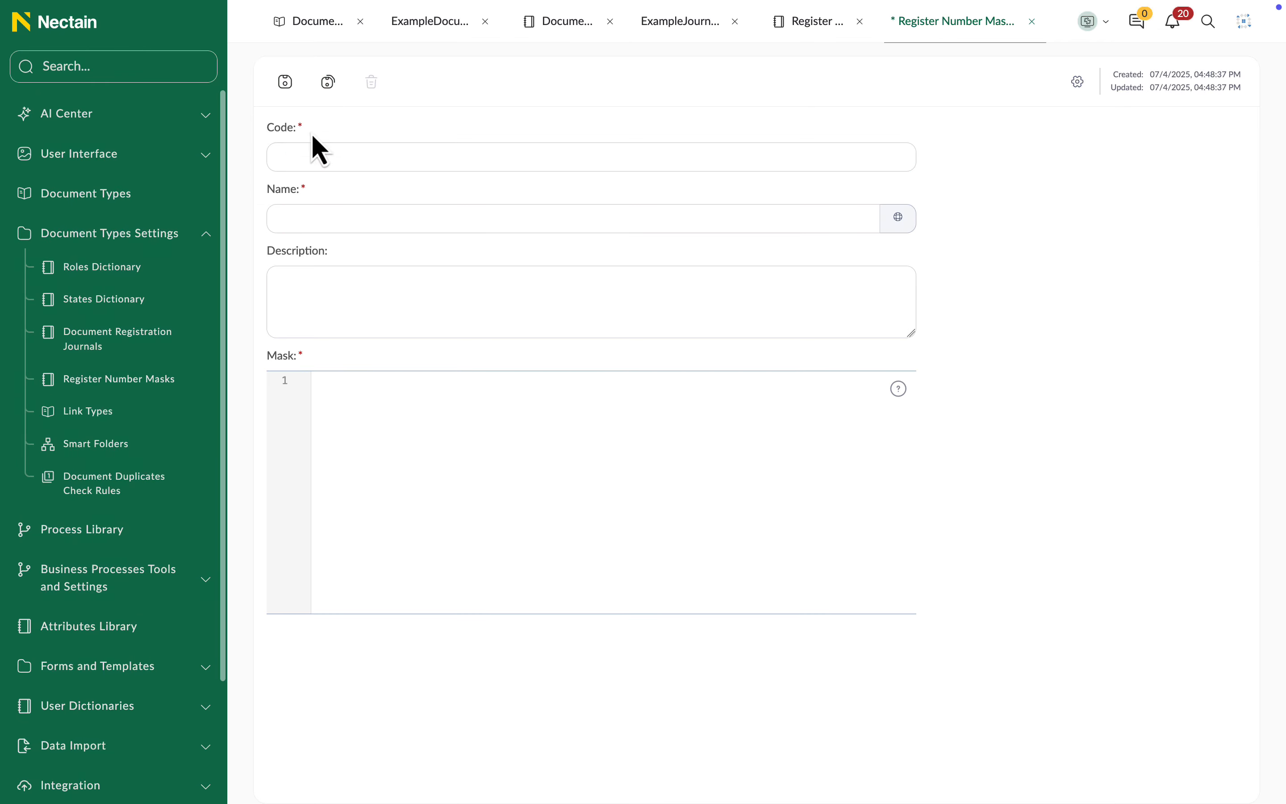
type("ExampleMask")
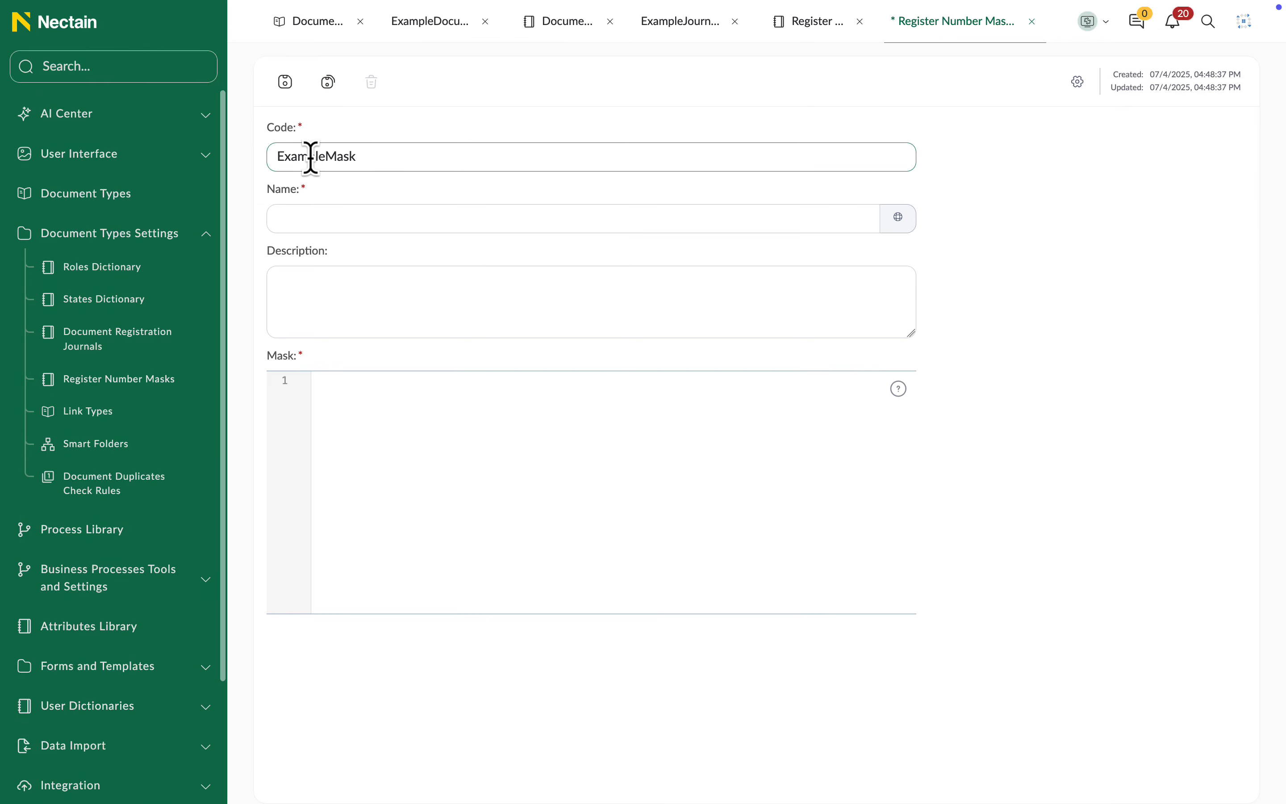
left_click(313, 213)
type("ExampleMask")
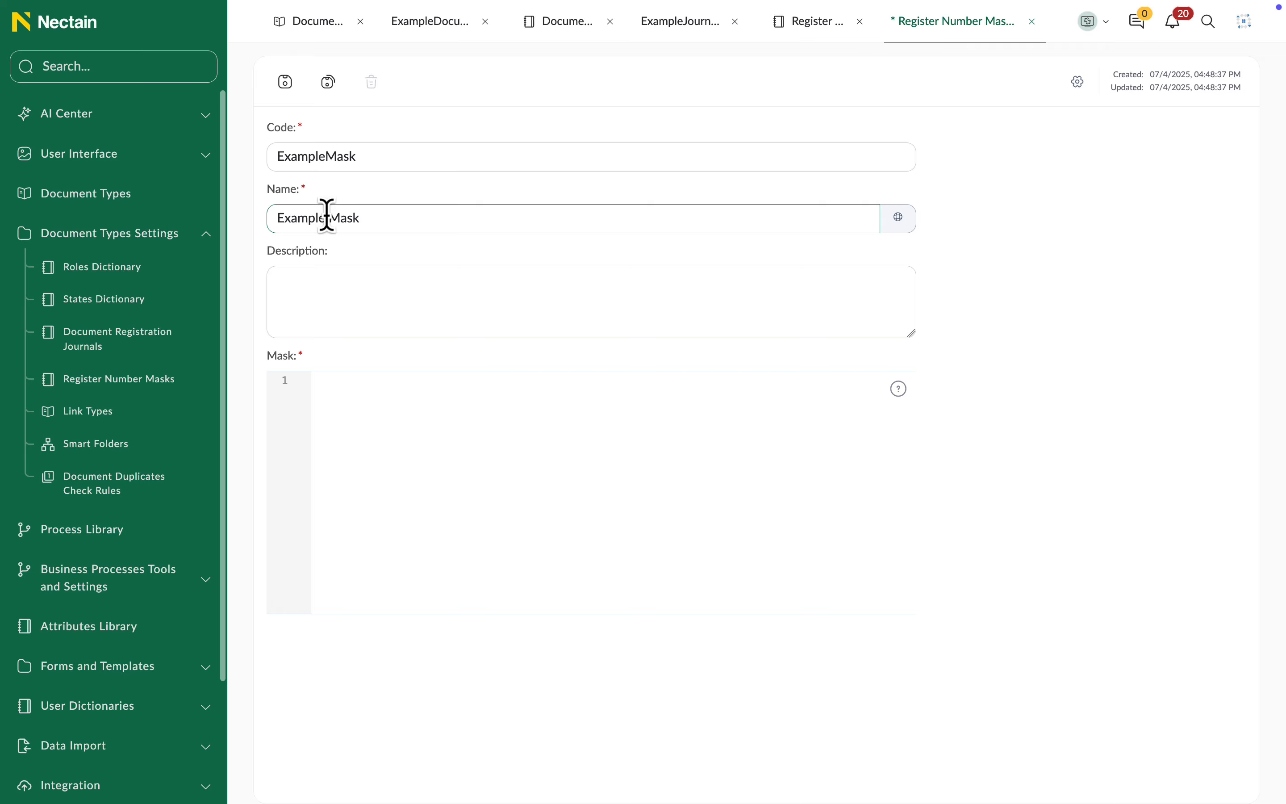
left_click(326, 217)
Step: Consult the mask syntax help, enter STR($now, 'YYYY') + '/' + COUNTER(STR($now, 'YYYY')) as the mask expression and save it
mouse_move(894, 389)
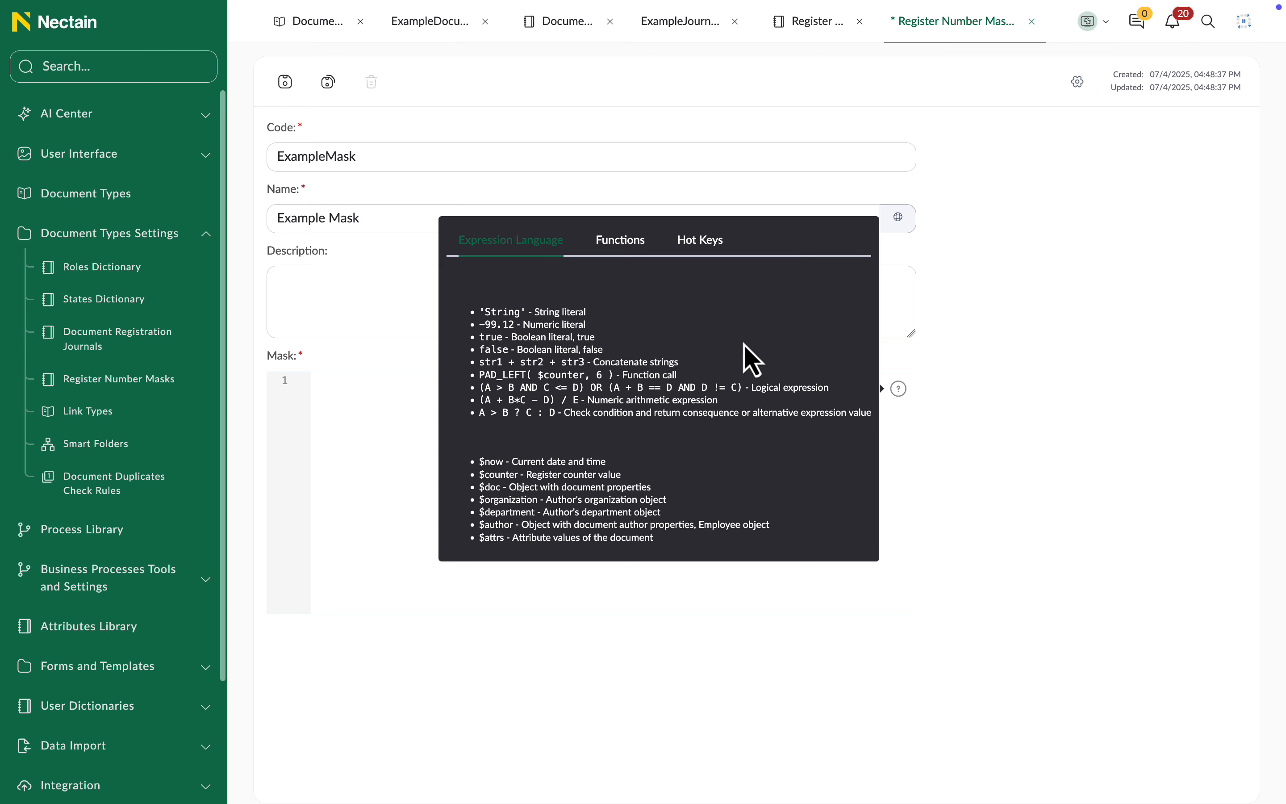
left_click(620, 246)
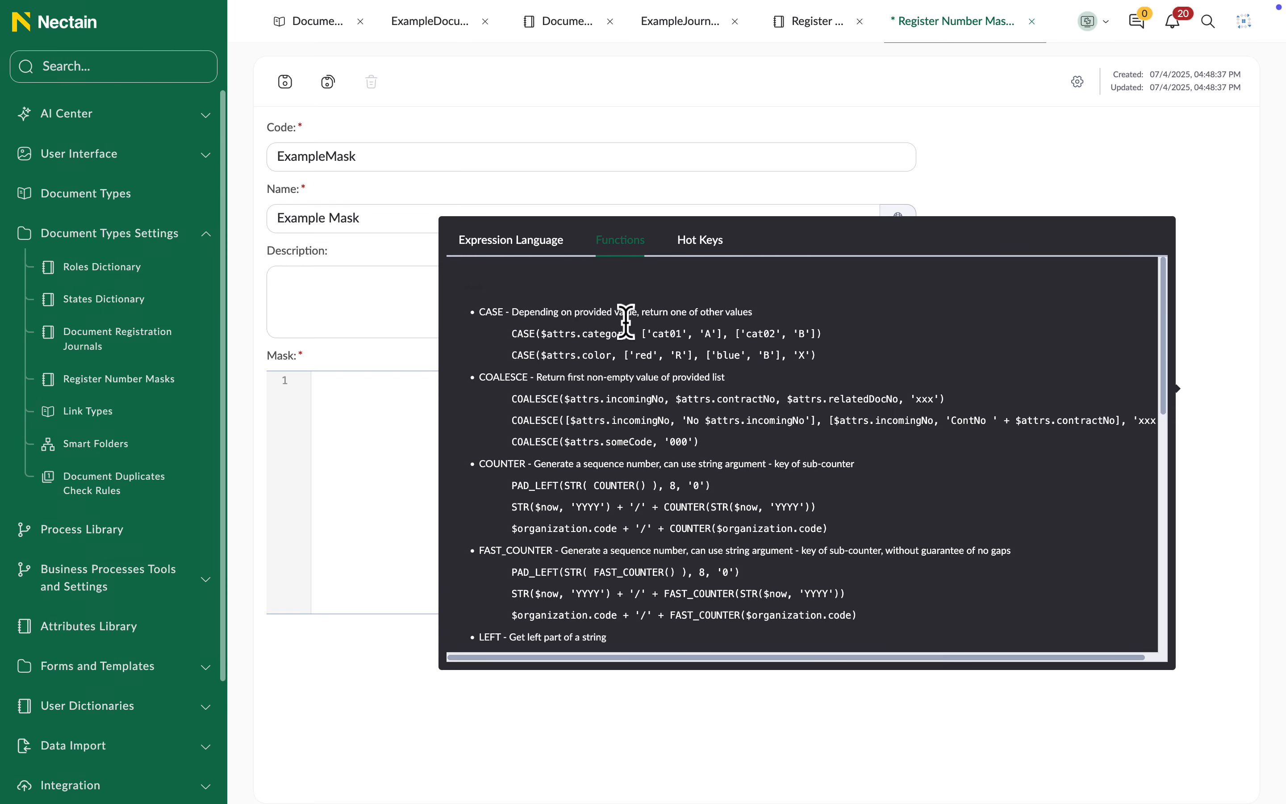
scroll(636, 419, "down", 3)
scroll(637, 420, "down", 8)
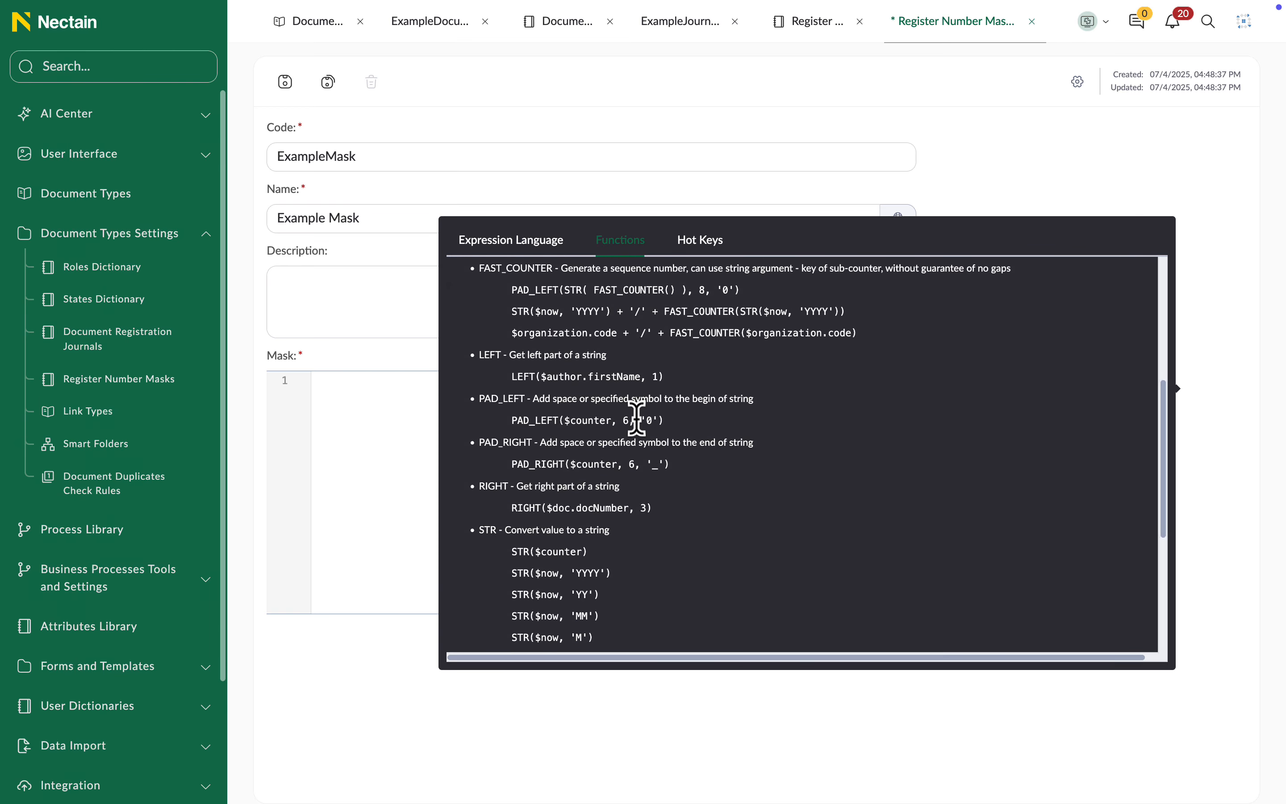
scroll(638, 419, "up", 6)
scroll(641, 425, "up", 5)
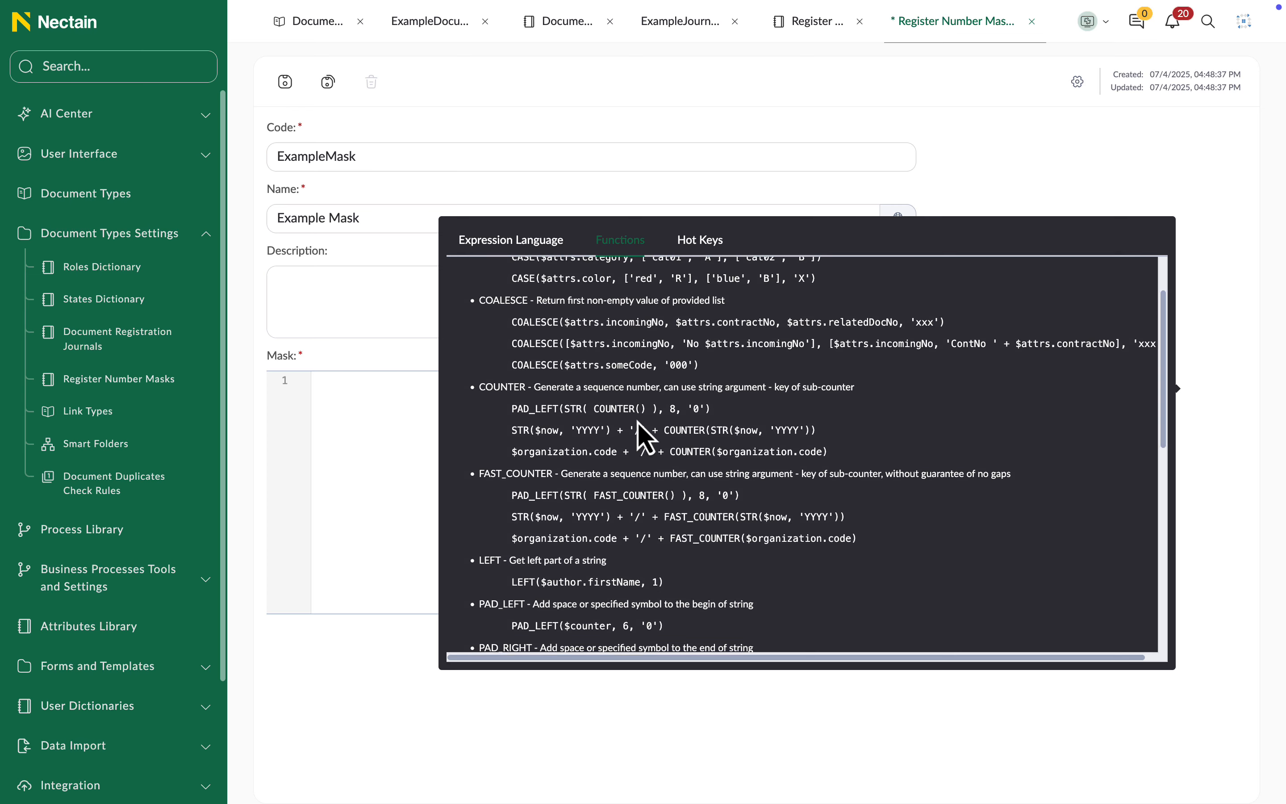
left_click(700, 242)
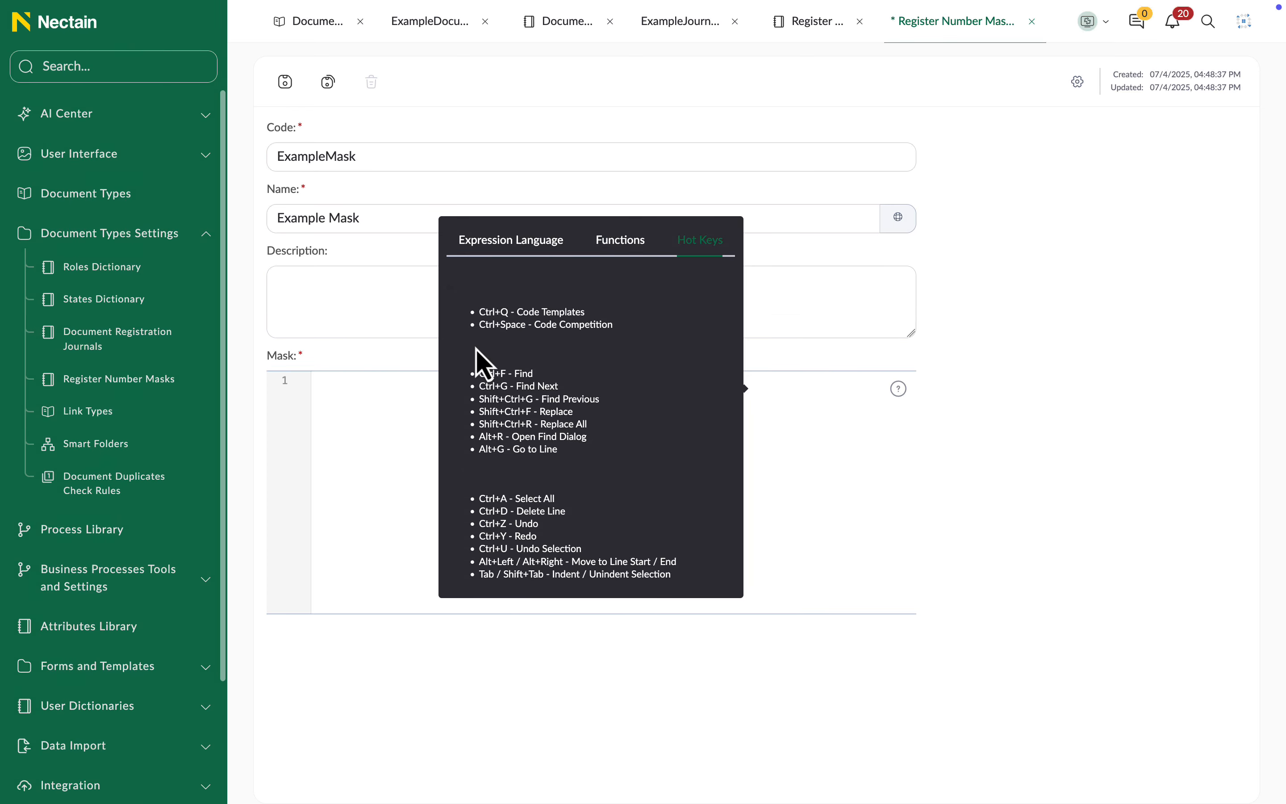
type("STR($now, 'YYYY') + '/' + COUNTER(STR($now, 'YYYY'))")
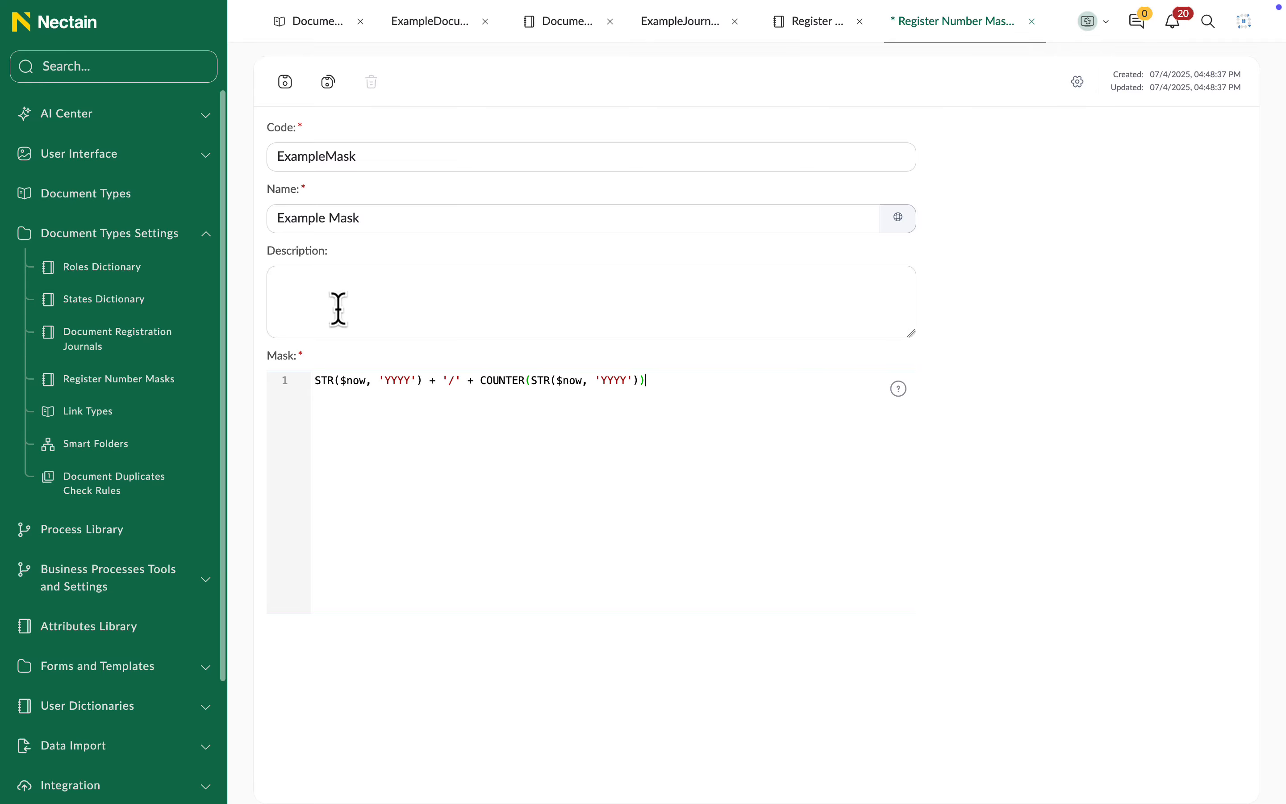
left_click(286, 82)
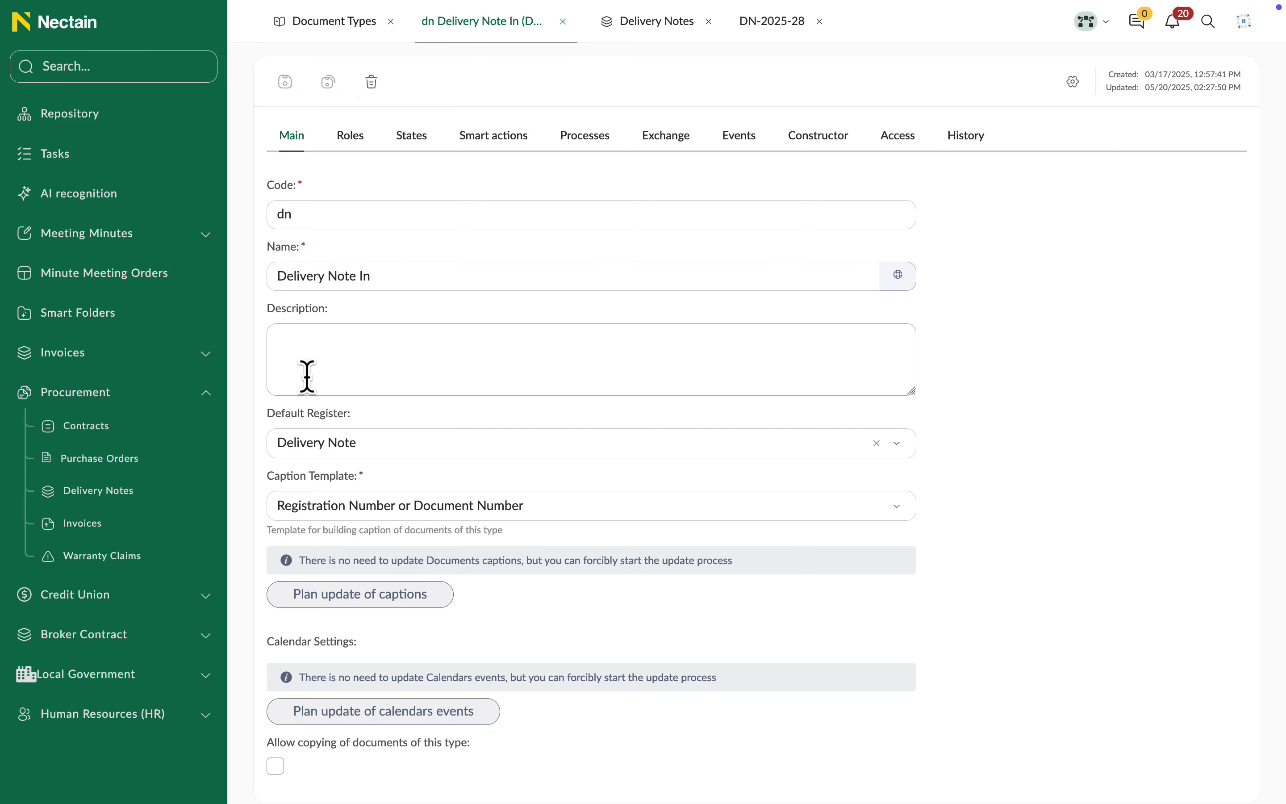
Step: Examine the Delivery Note In type's default register and registration number attribute, and the registration number and date in the open delivery note
double_click(310, 418)
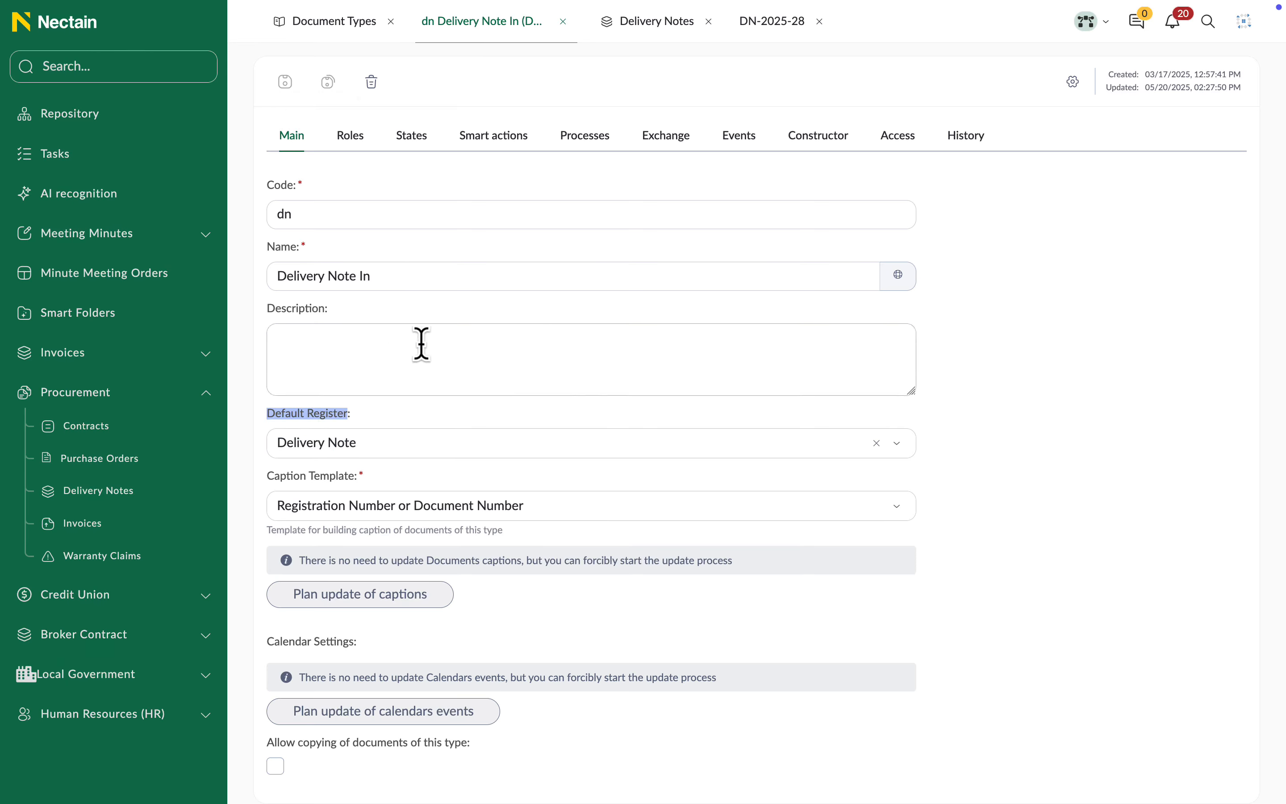
left_click(811, 150)
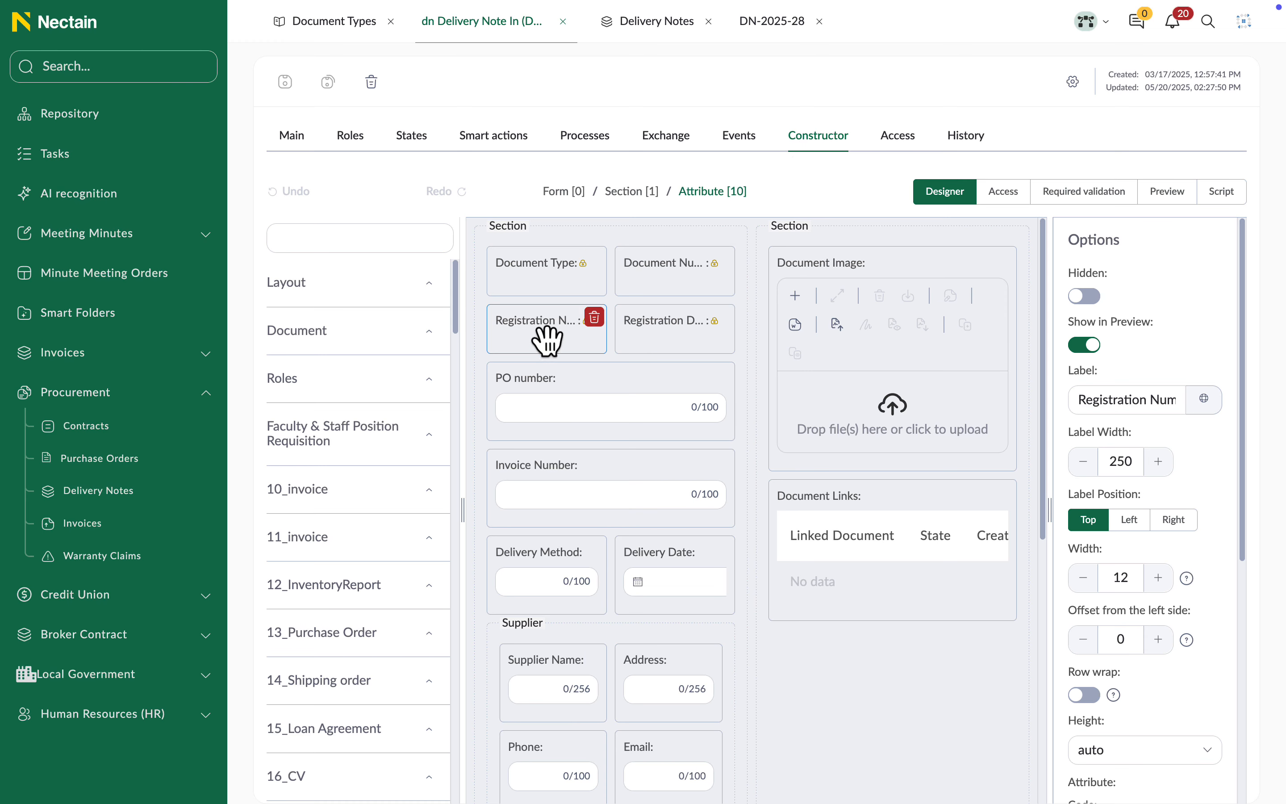
left_click(771, 24)
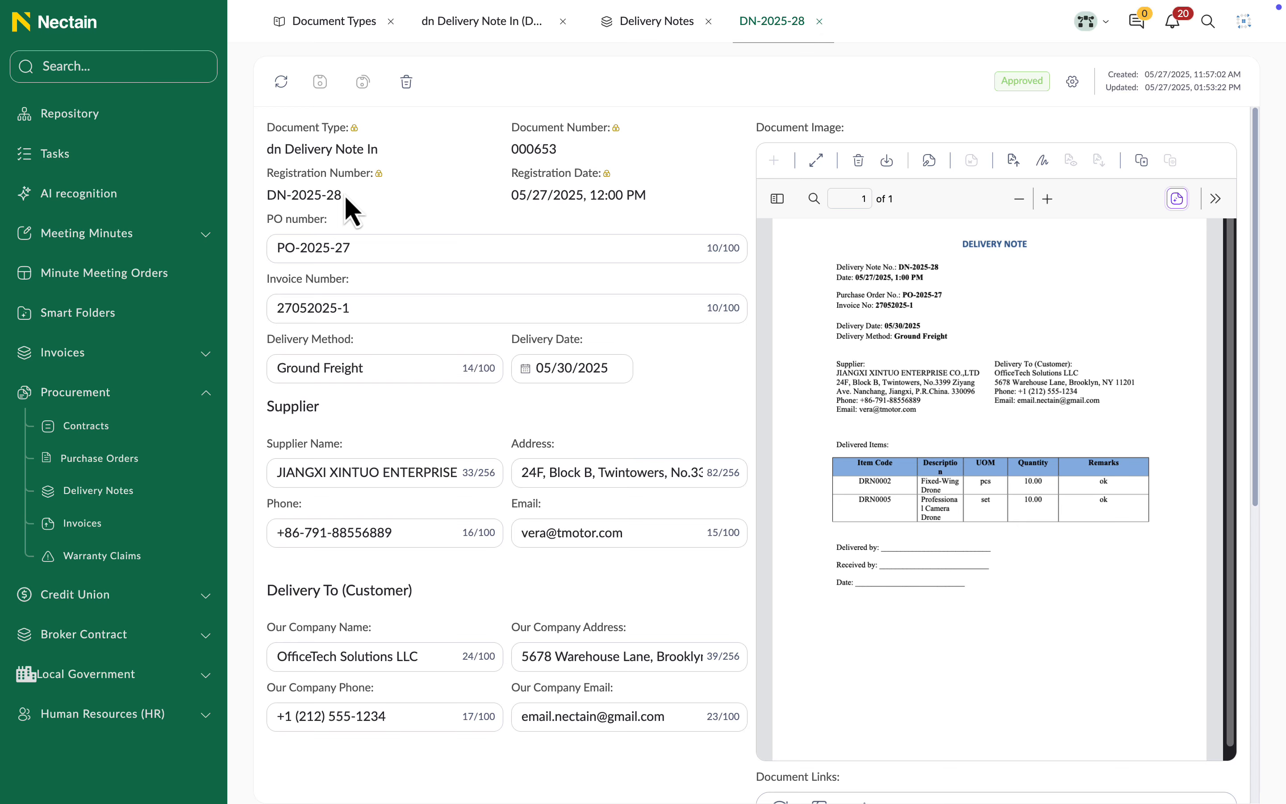
left_click(540, 193)
triple_click(540, 193)
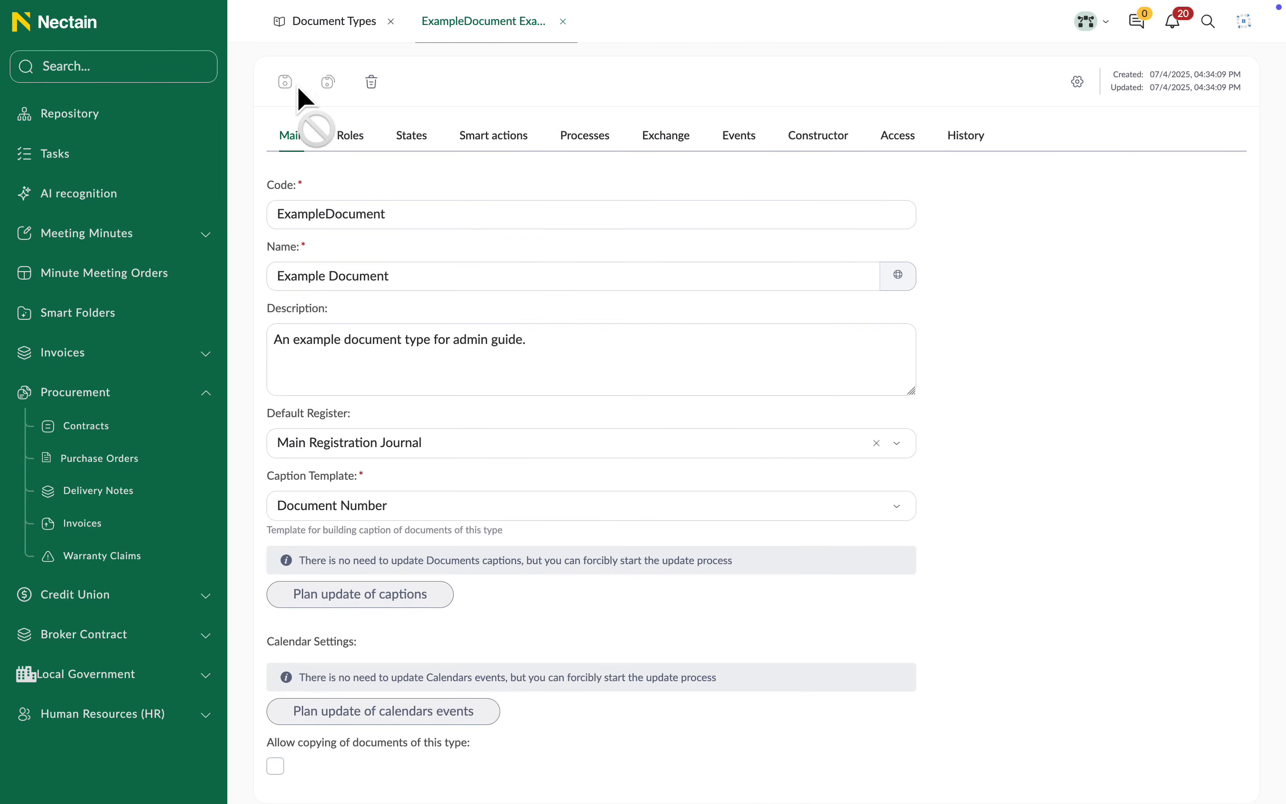
Step: Add the admin user as a member of the Example Document type's Responsible role
left_click(349, 139)
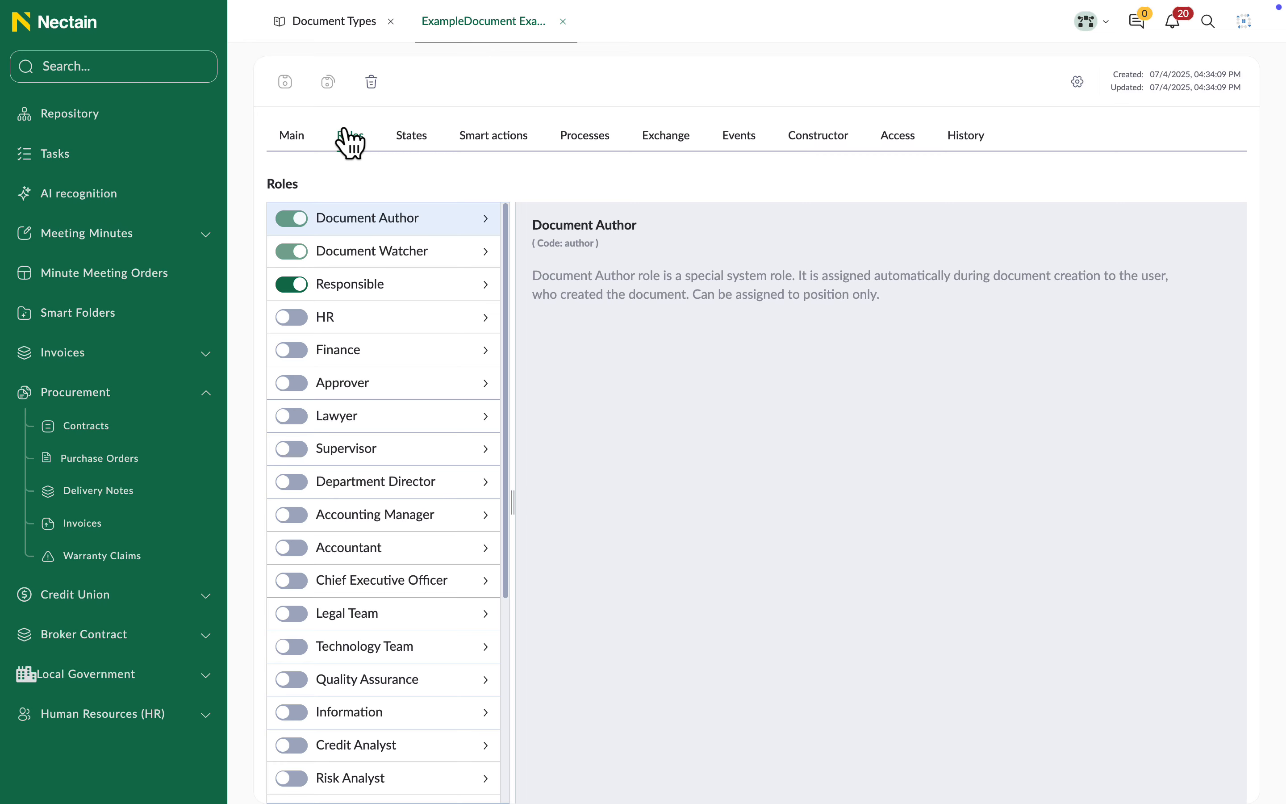
left_click(403, 282)
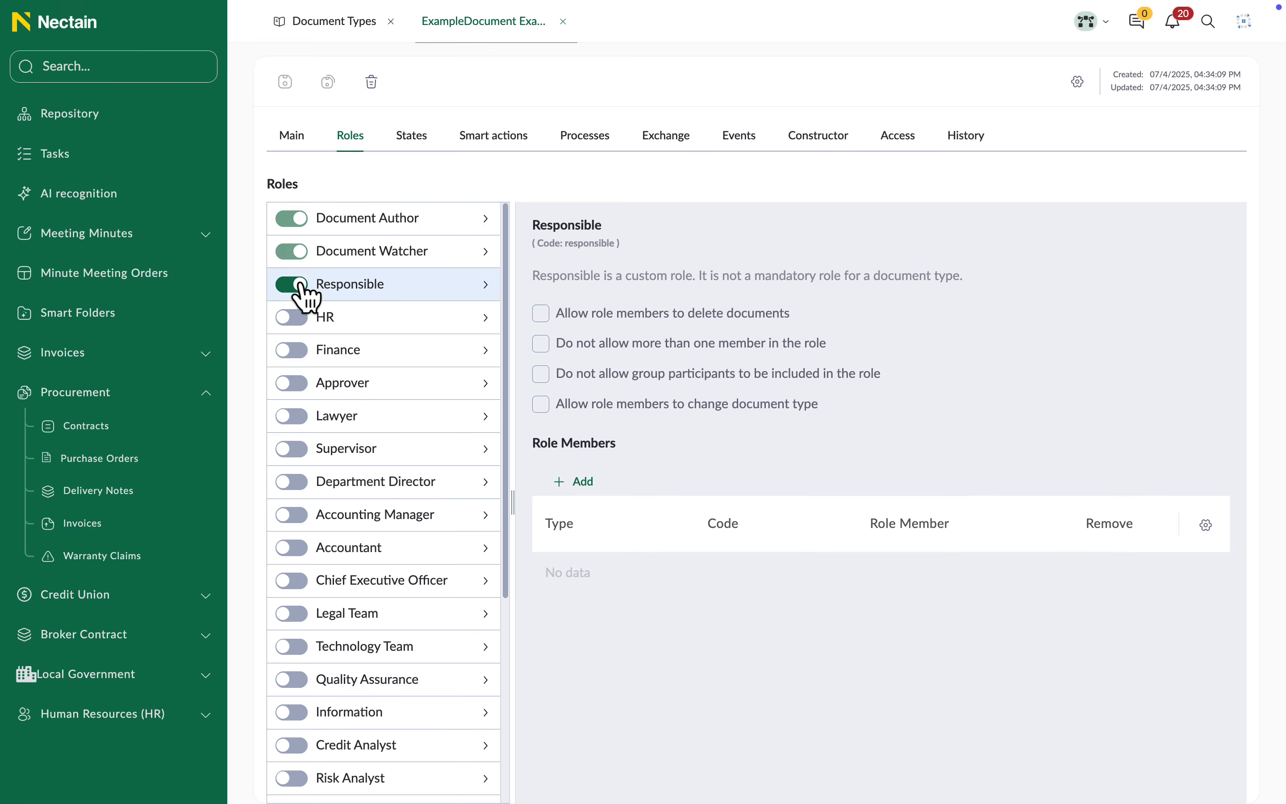
left_click(563, 481)
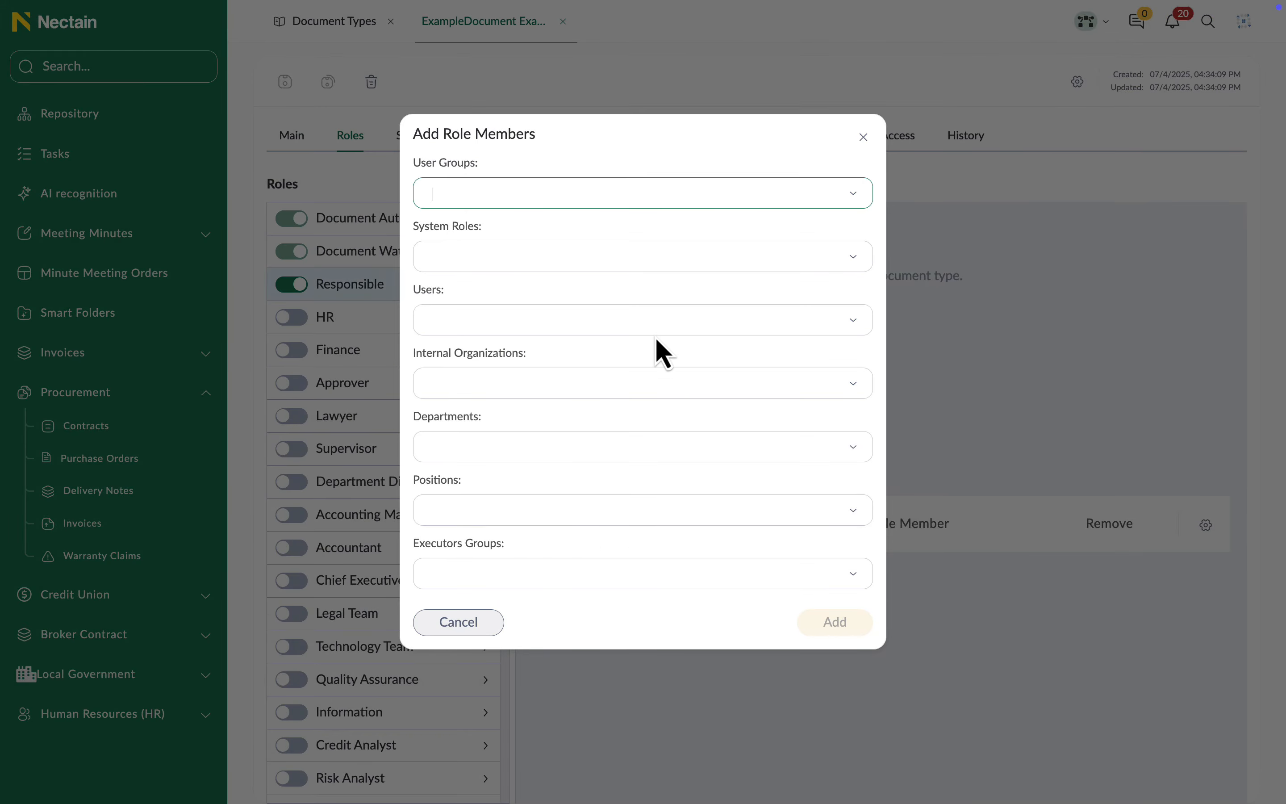
left_click(659, 319)
type("ad")
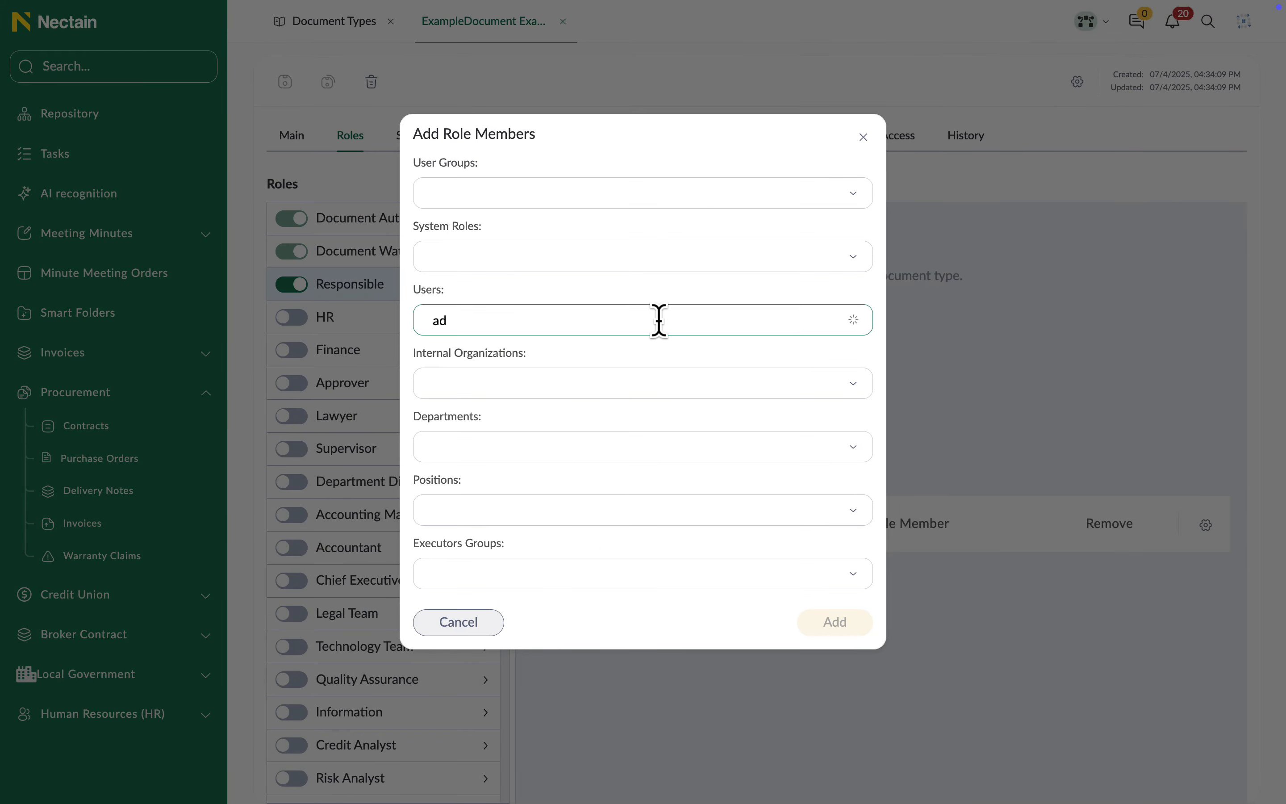
left_click(660, 366)
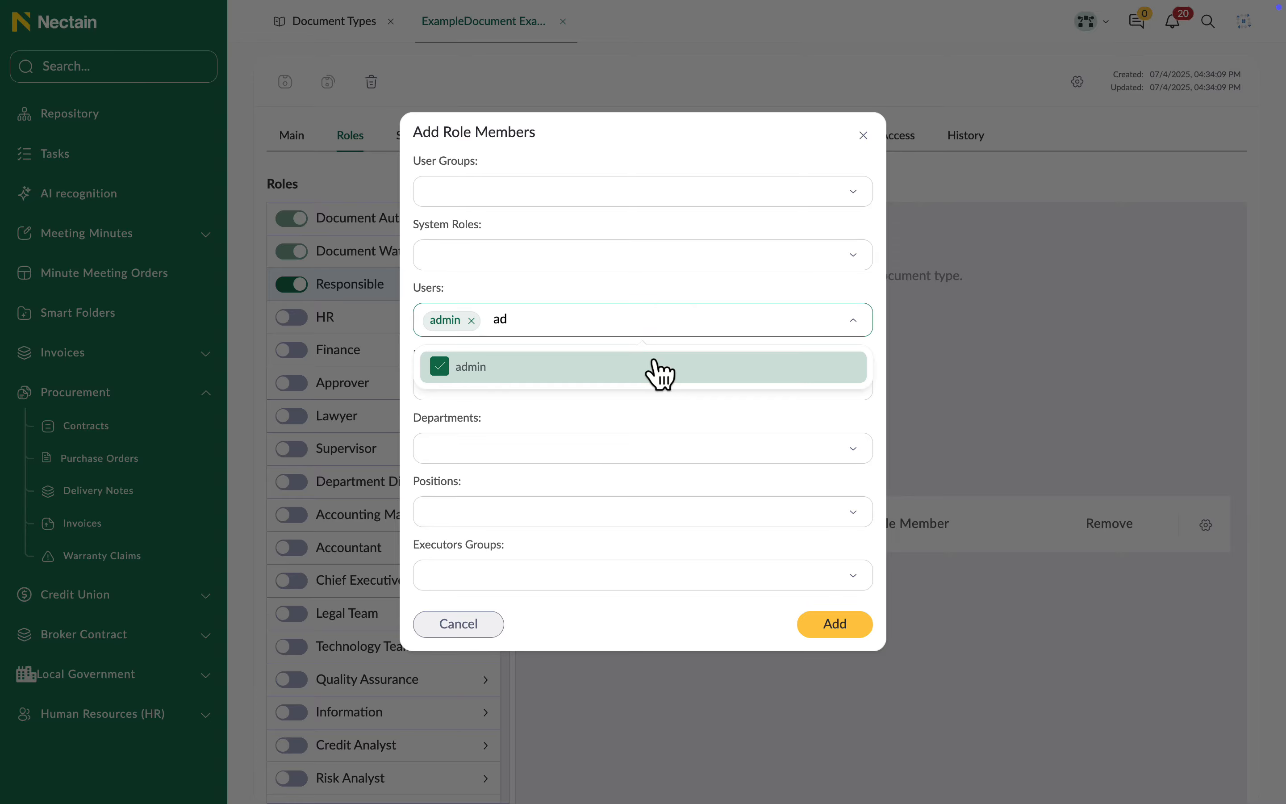
left_click(829, 634)
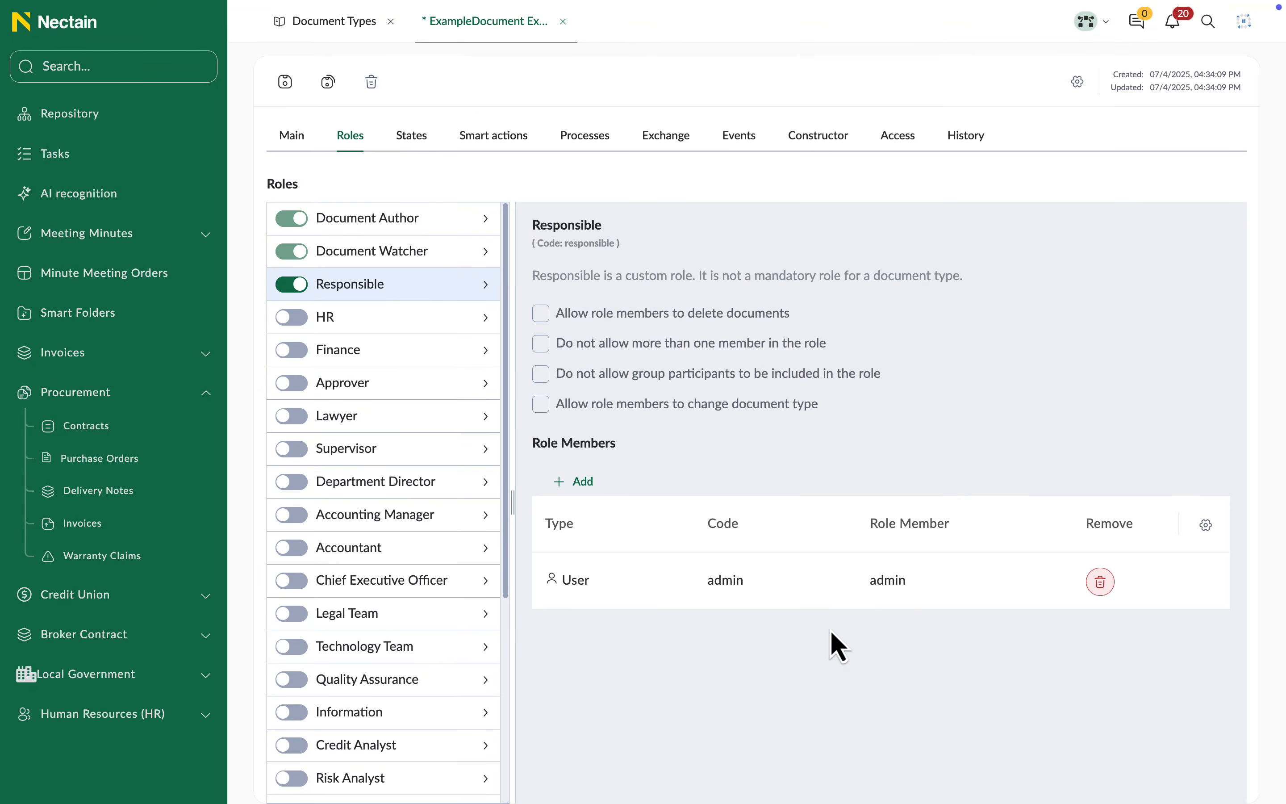
Step: Review the Document Author and Document Watcher roles, and switch the Responsible role off and back on
left_click(456, 223)
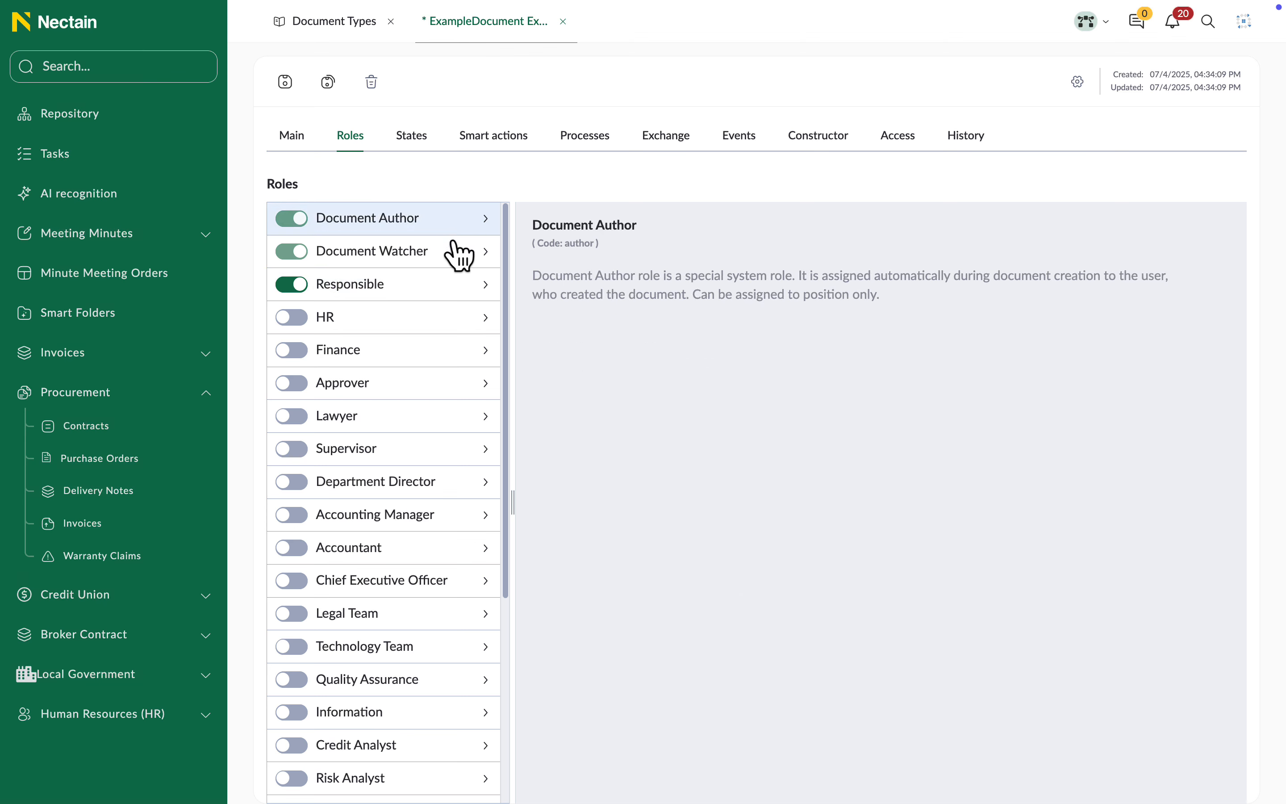
left_click(459, 255)
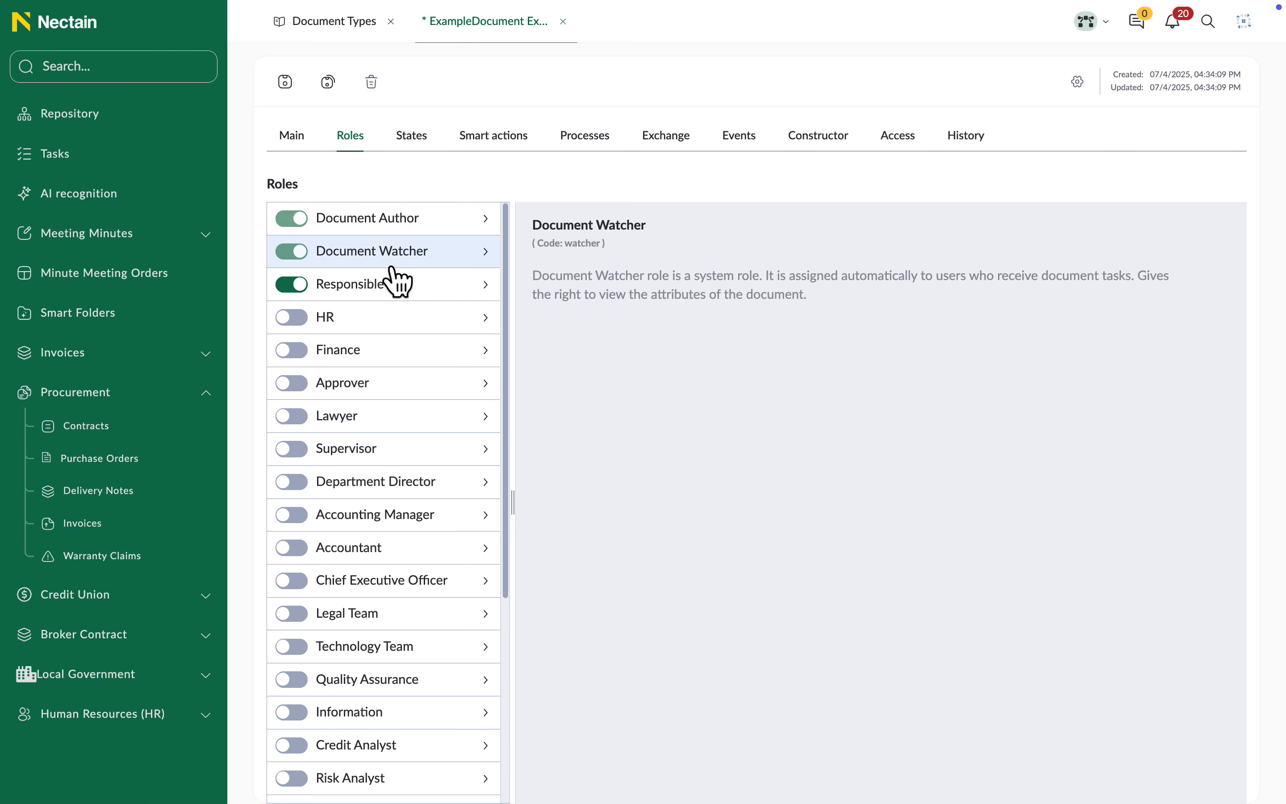
left_click(301, 285)
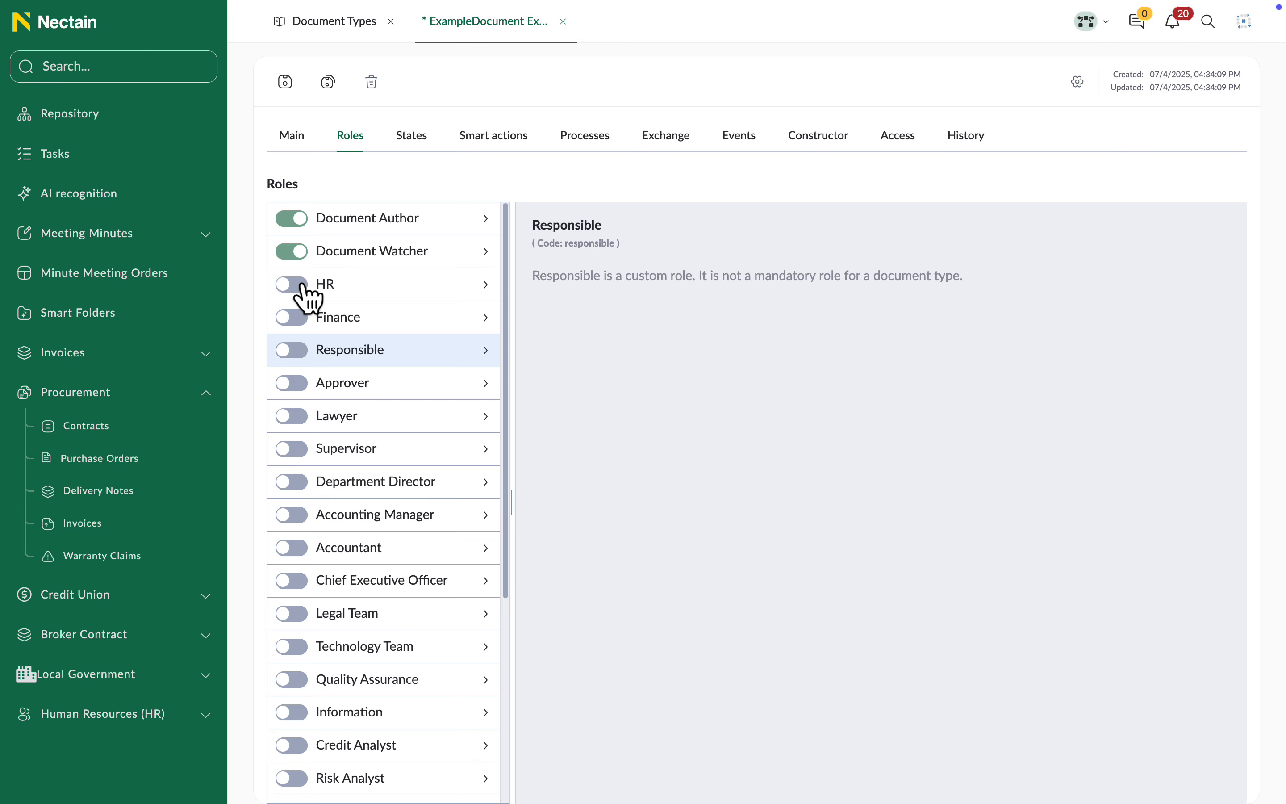
left_click(294, 351)
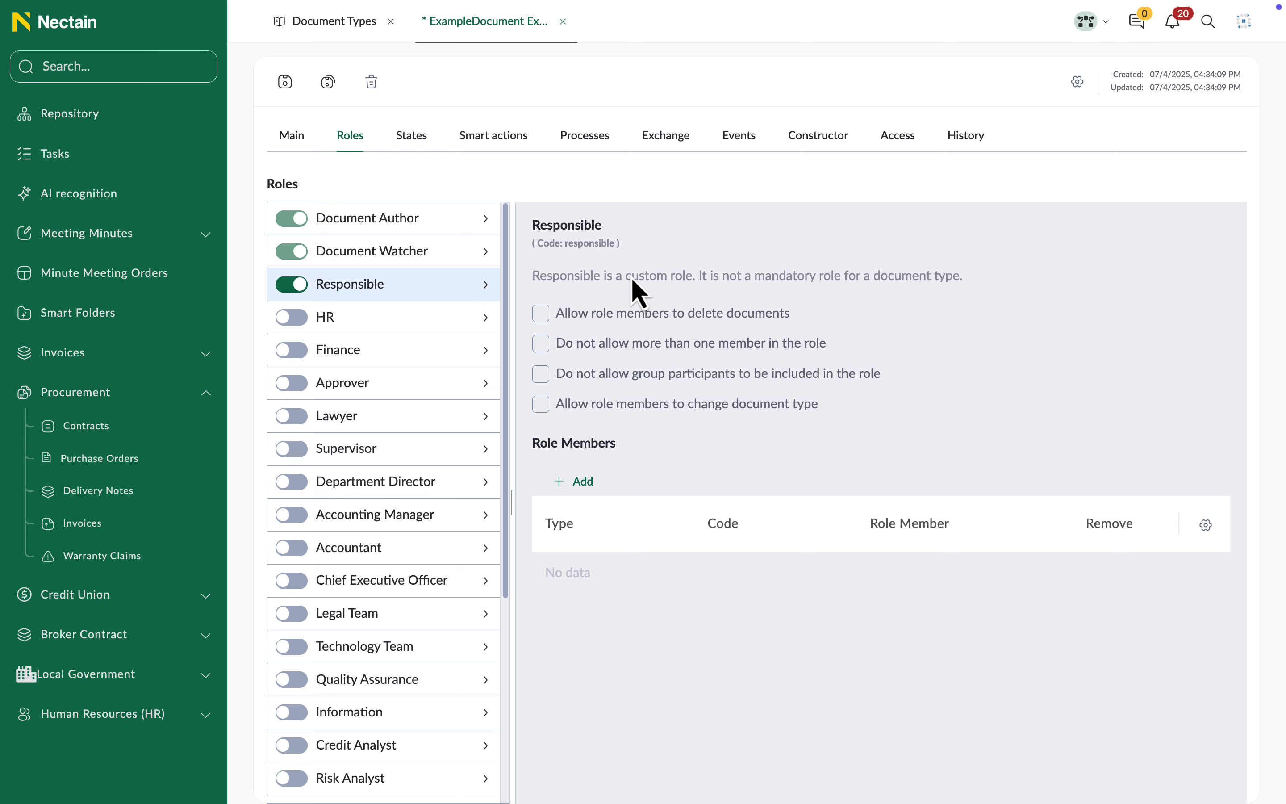
Step: Try the Responsible role's options for deleting documents, limiting it to one member and excluding group participants, switching each back off
left_click(541, 313)
left_click(542, 313)
left_click(541, 344)
left_click(543, 344)
left_click(541, 376)
left_click(542, 376)
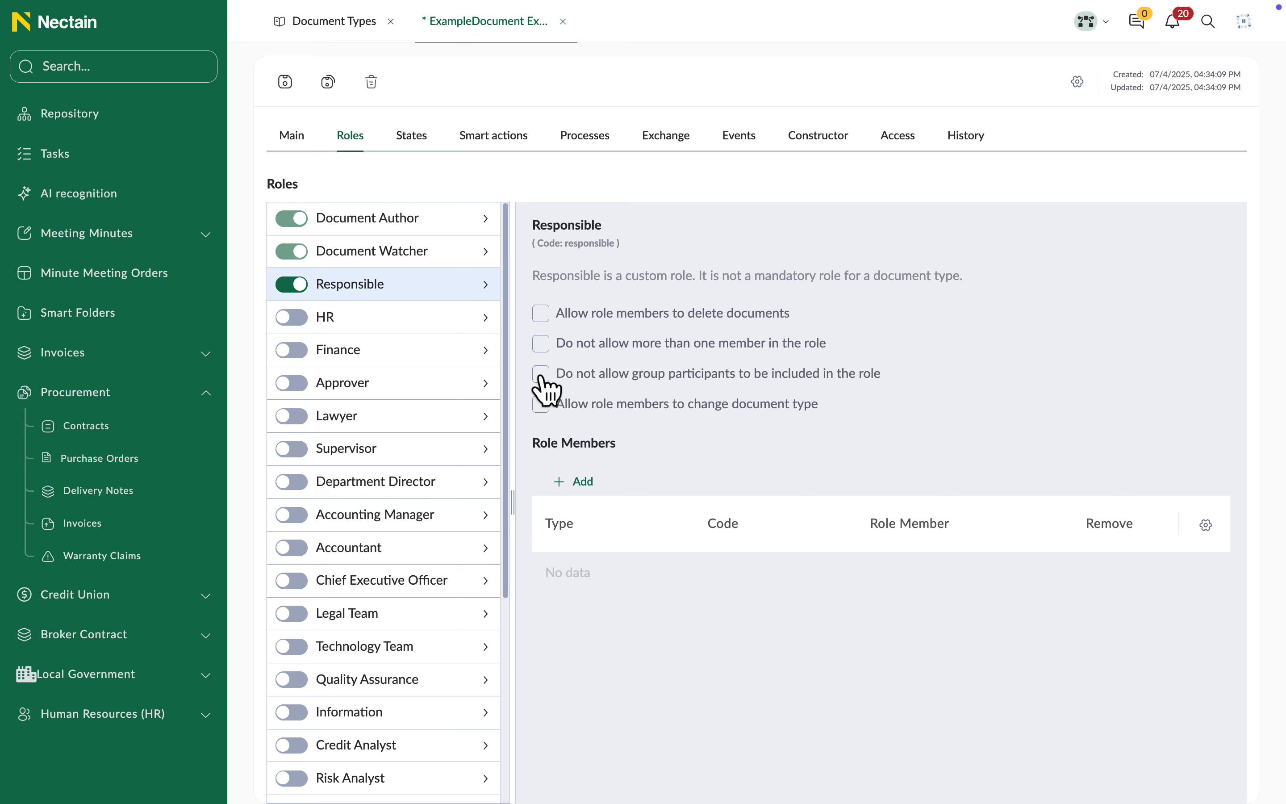
Step: Allow members of the Responsible role to delete documents and save the document type
left_click(541, 313)
left_click(294, 82)
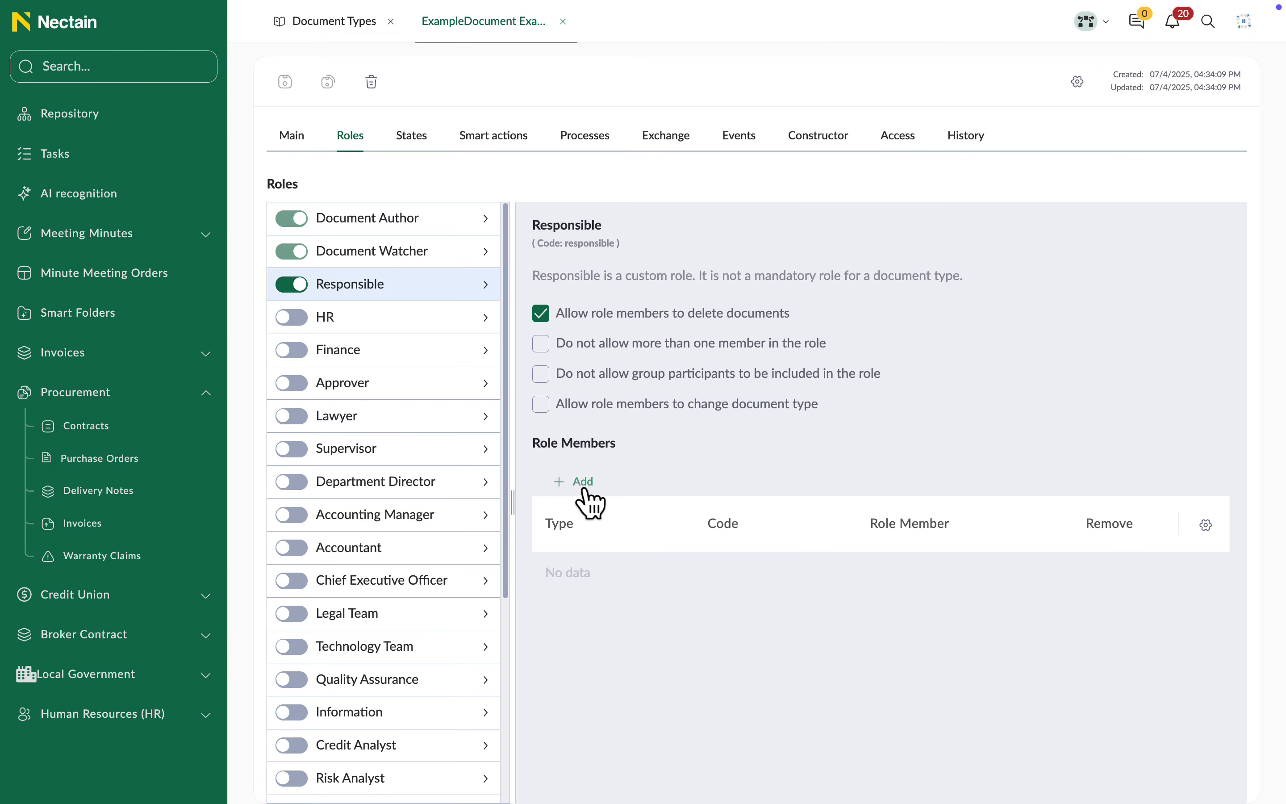
Step: Add the Dream Team user group and the admin user to the Responsible role, and disallow group participants, accepting their removal
left_click(585, 490)
left_click(853, 196)
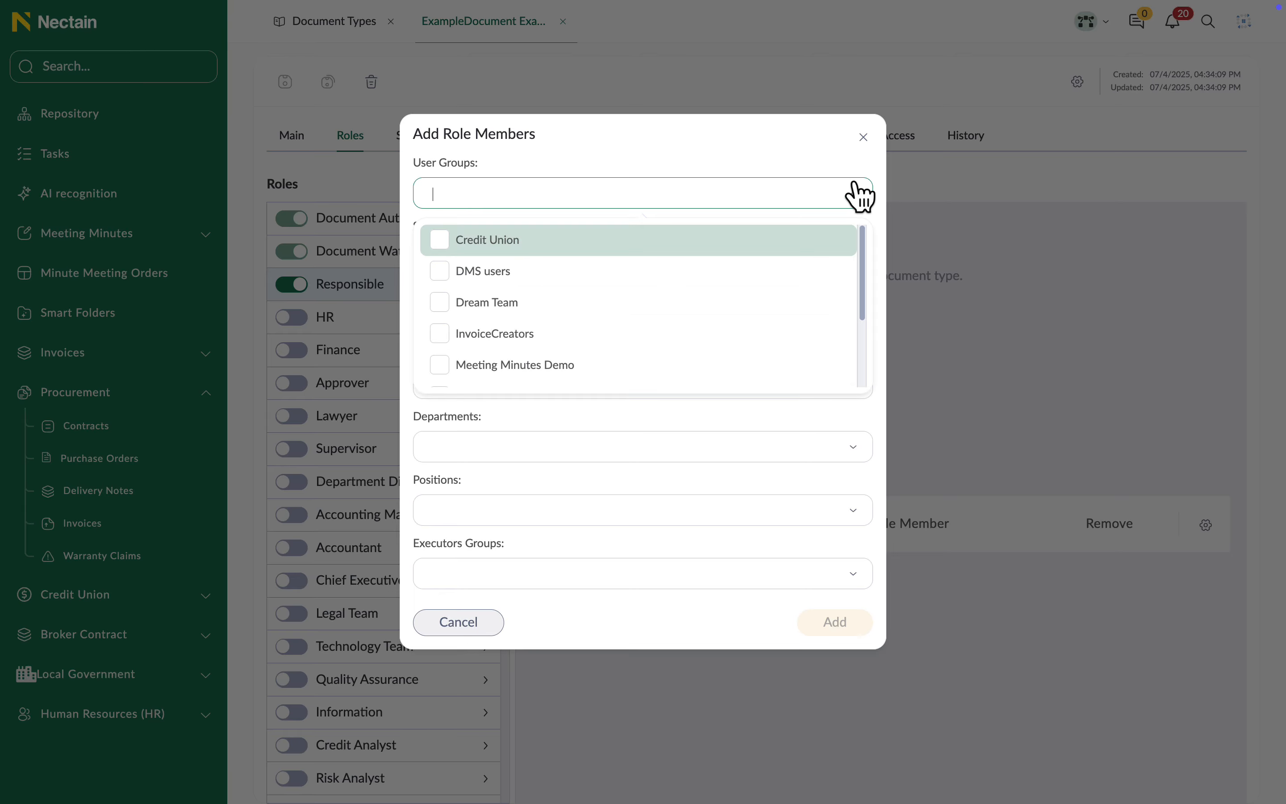
left_click(827, 304)
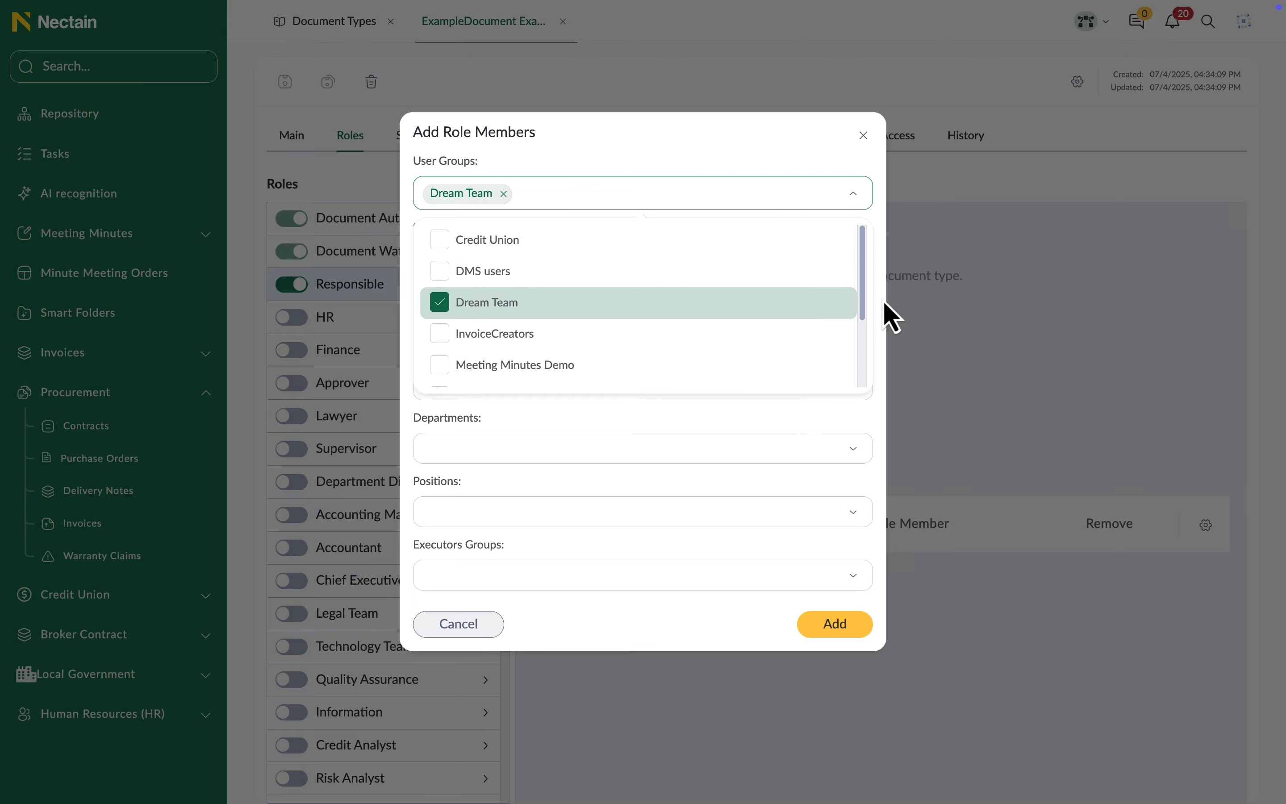
left_click(883, 303)
left_click(860, 325)
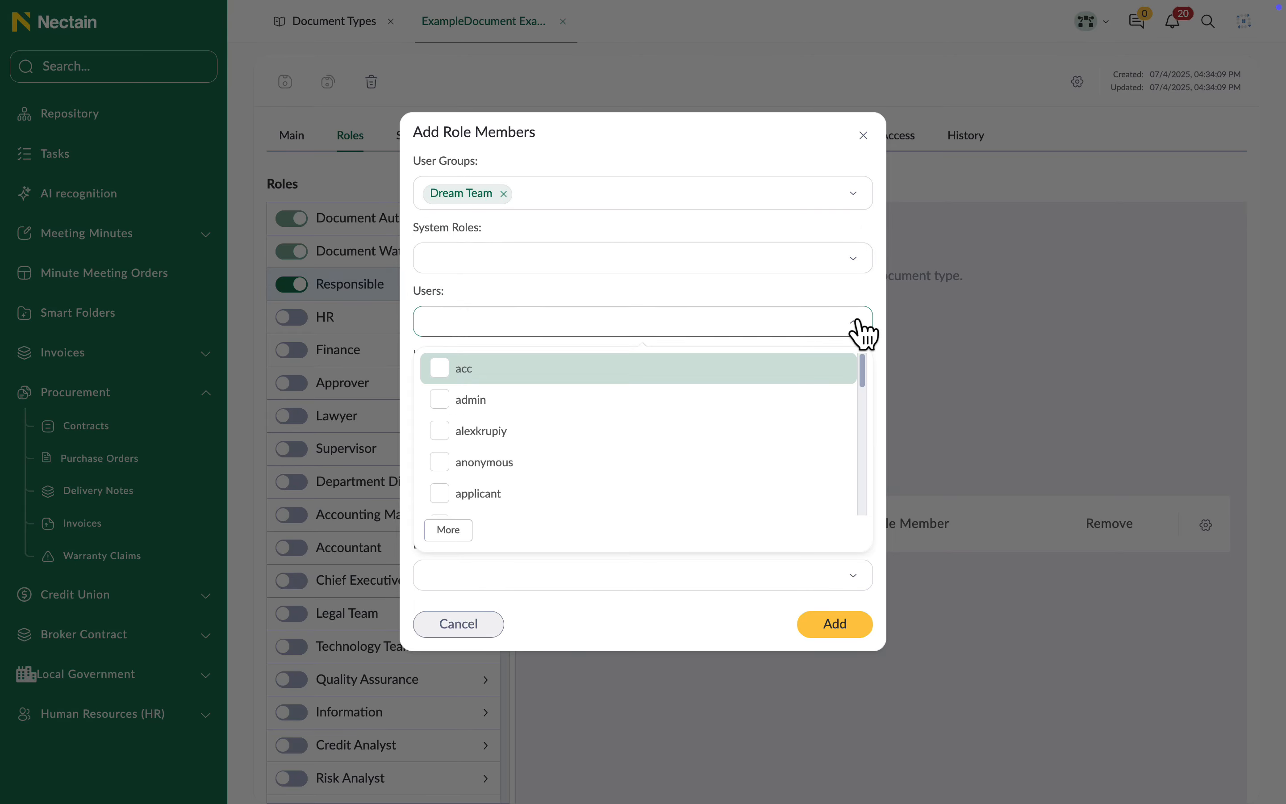
left_click(819, 398)
left_click(881, 399)
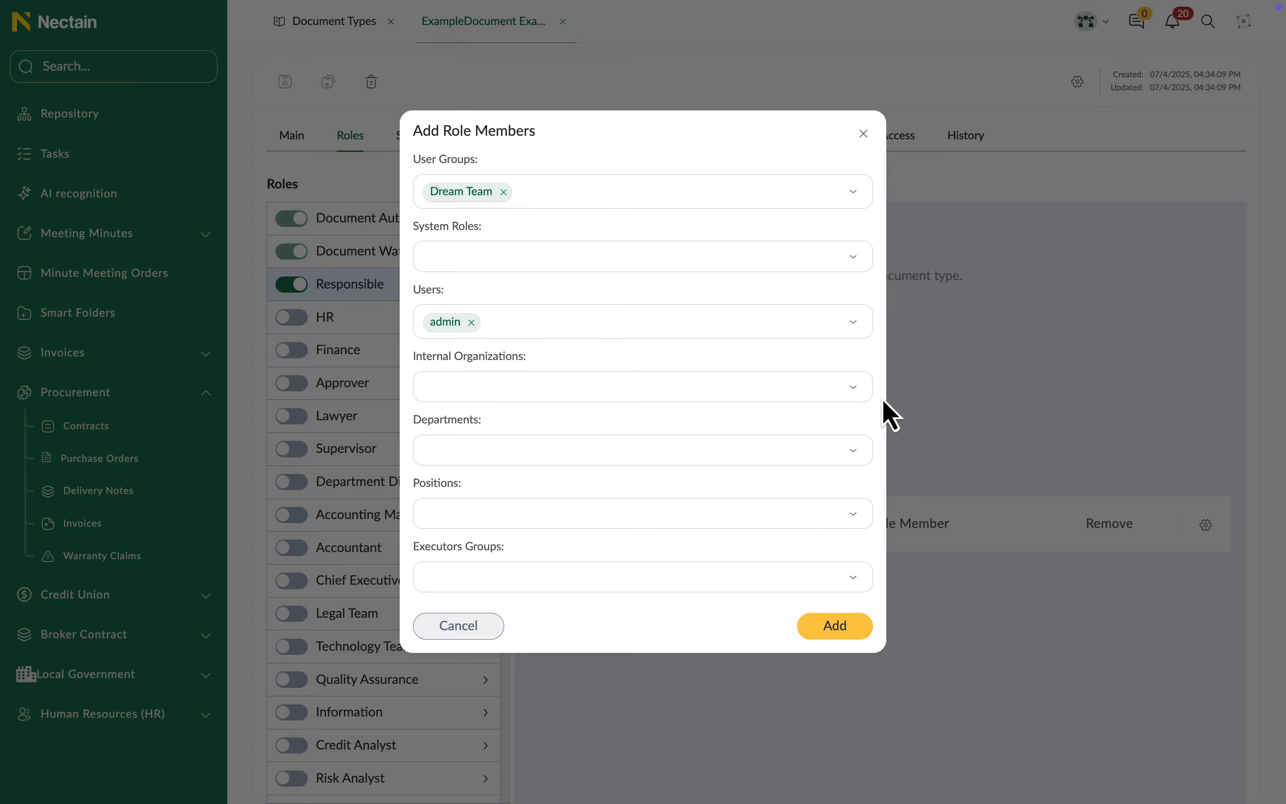
left_click(825, 627)
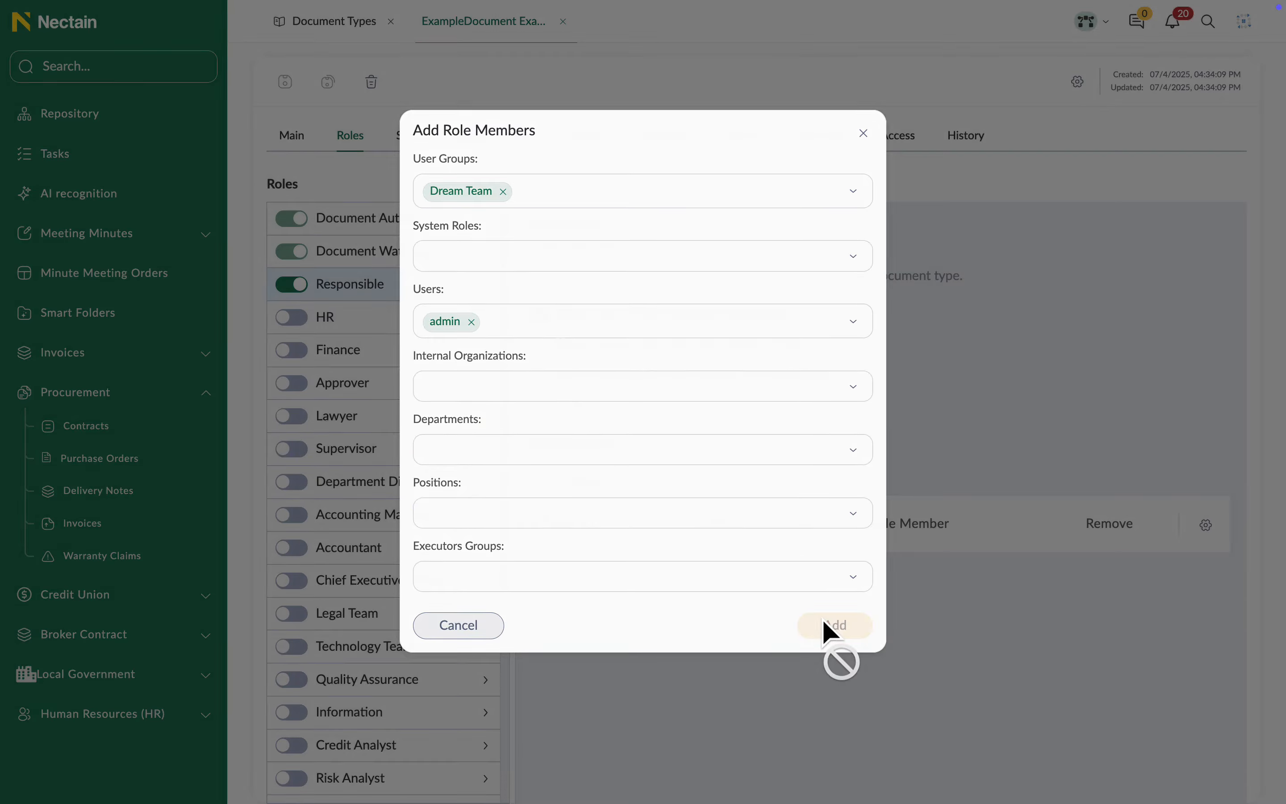
left_click(786, 382)
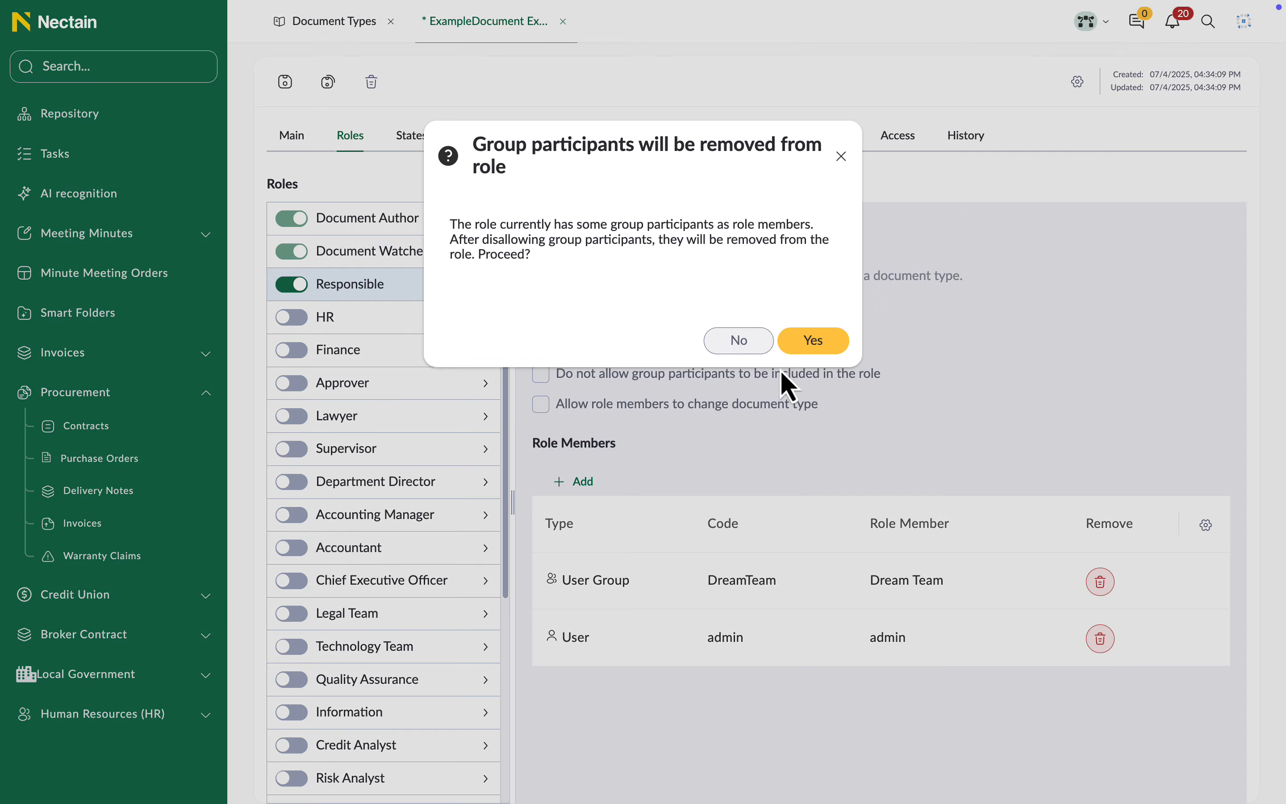
left_click(814, 341)
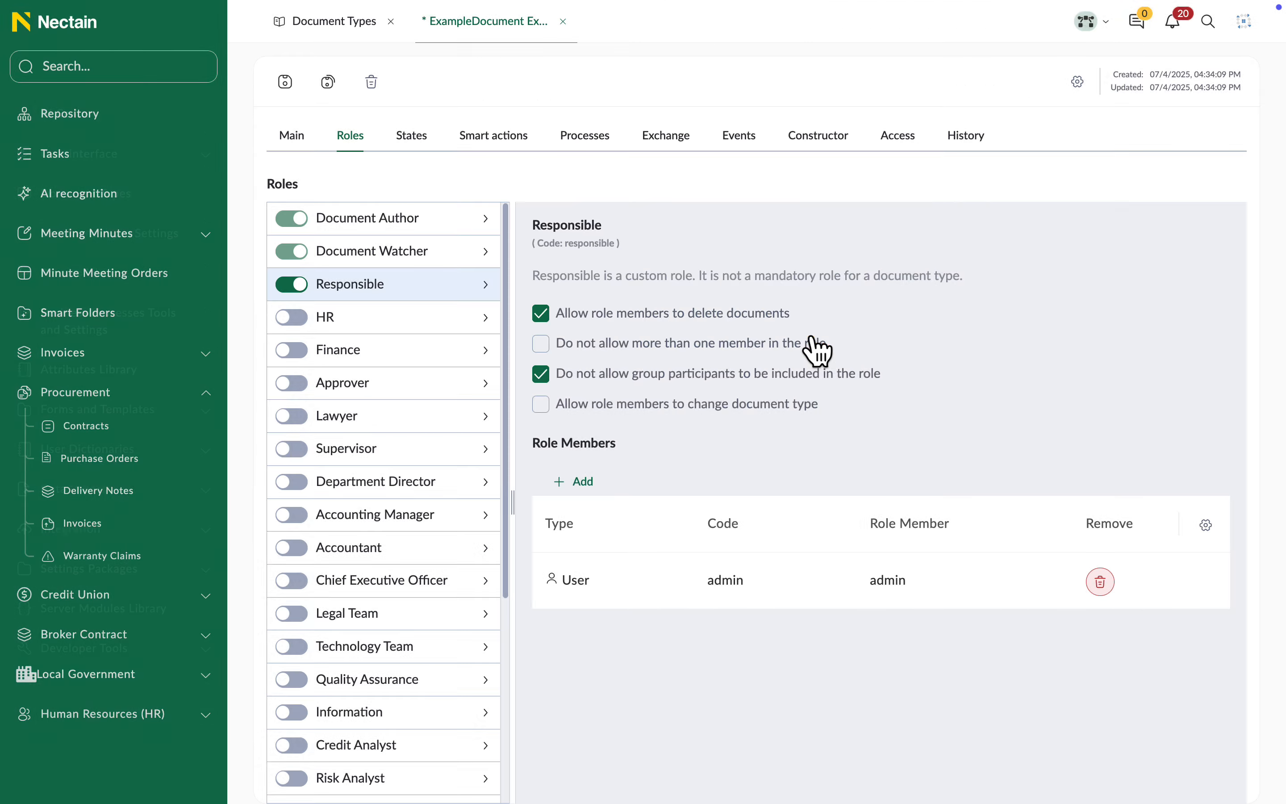
Step: Create a new role in the Roles Dictionary with the code ExampleRole and the name "Example Role"
left_click(212, 236)
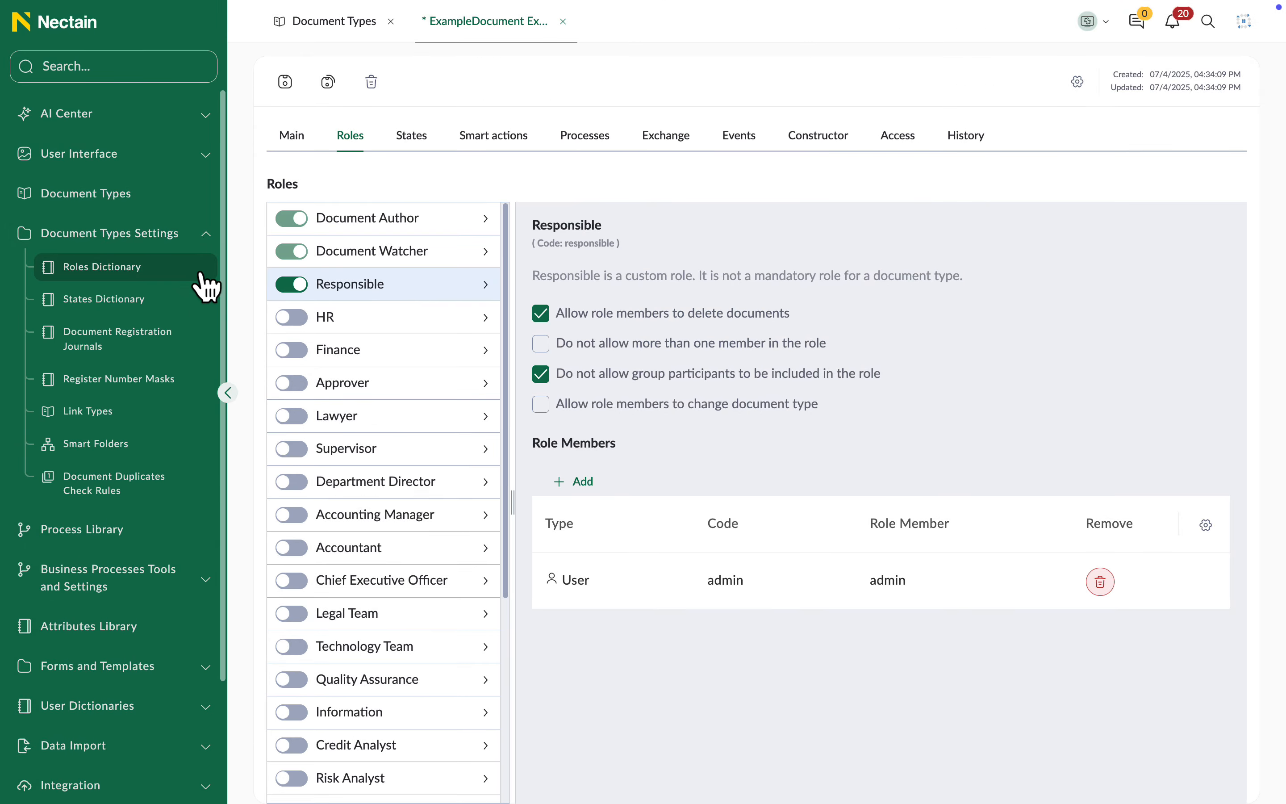
left_click(202, 277)
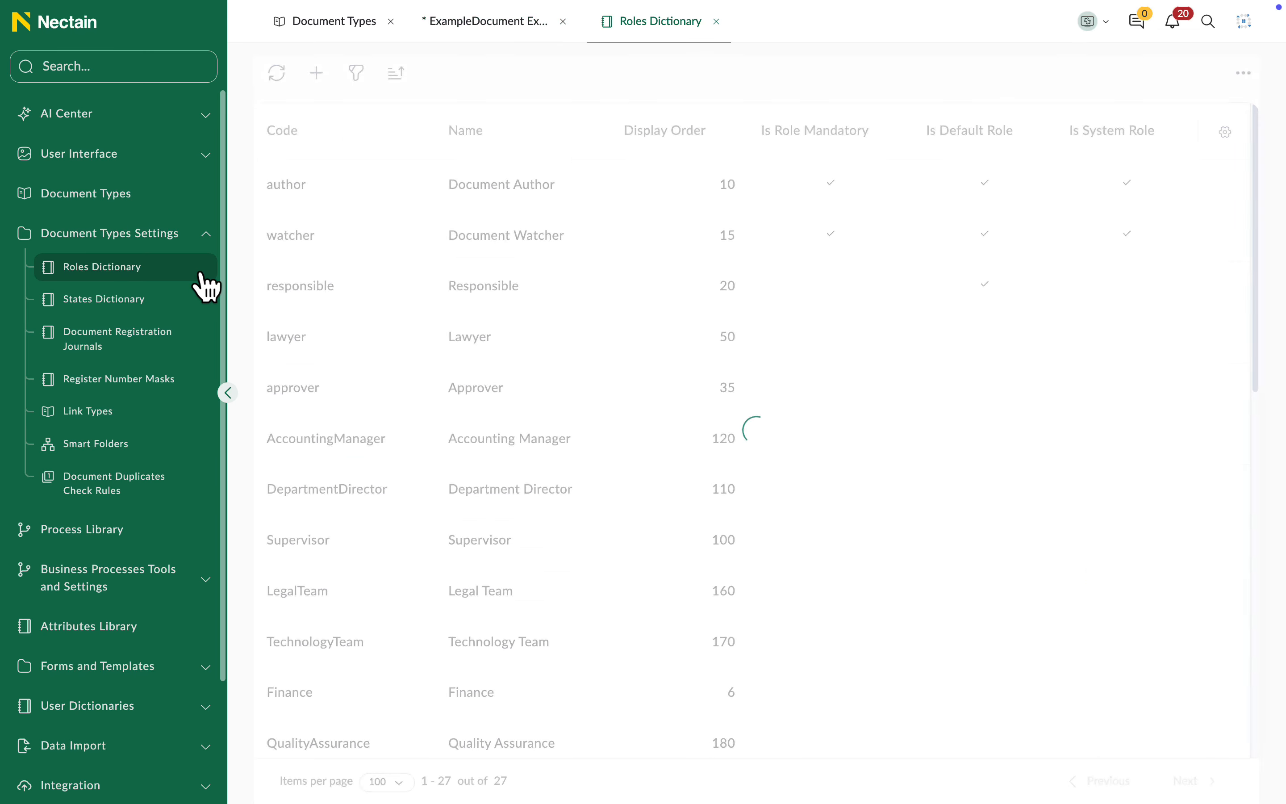
left_click(317, 73)
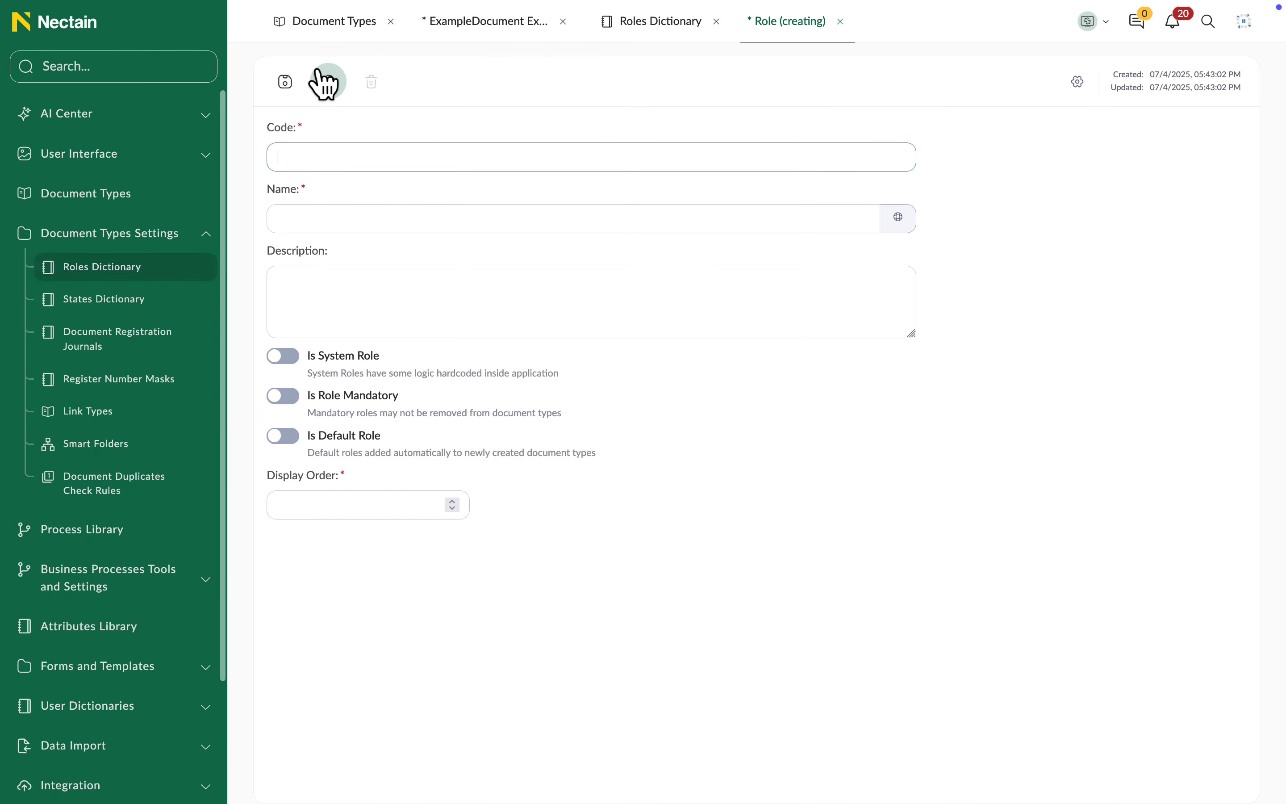
left_click(318, 151)
type("ExampleRole")
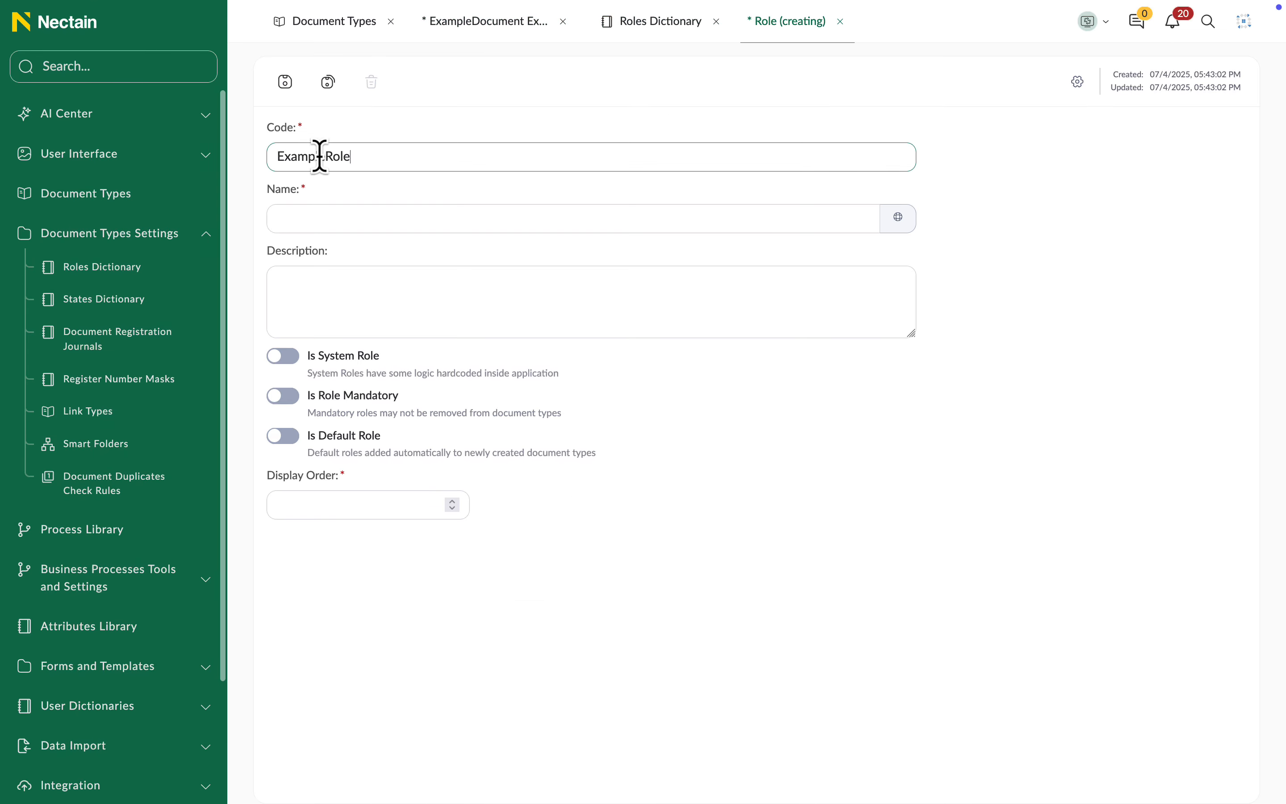
left_click(325, 218)
type("ExampleRole")
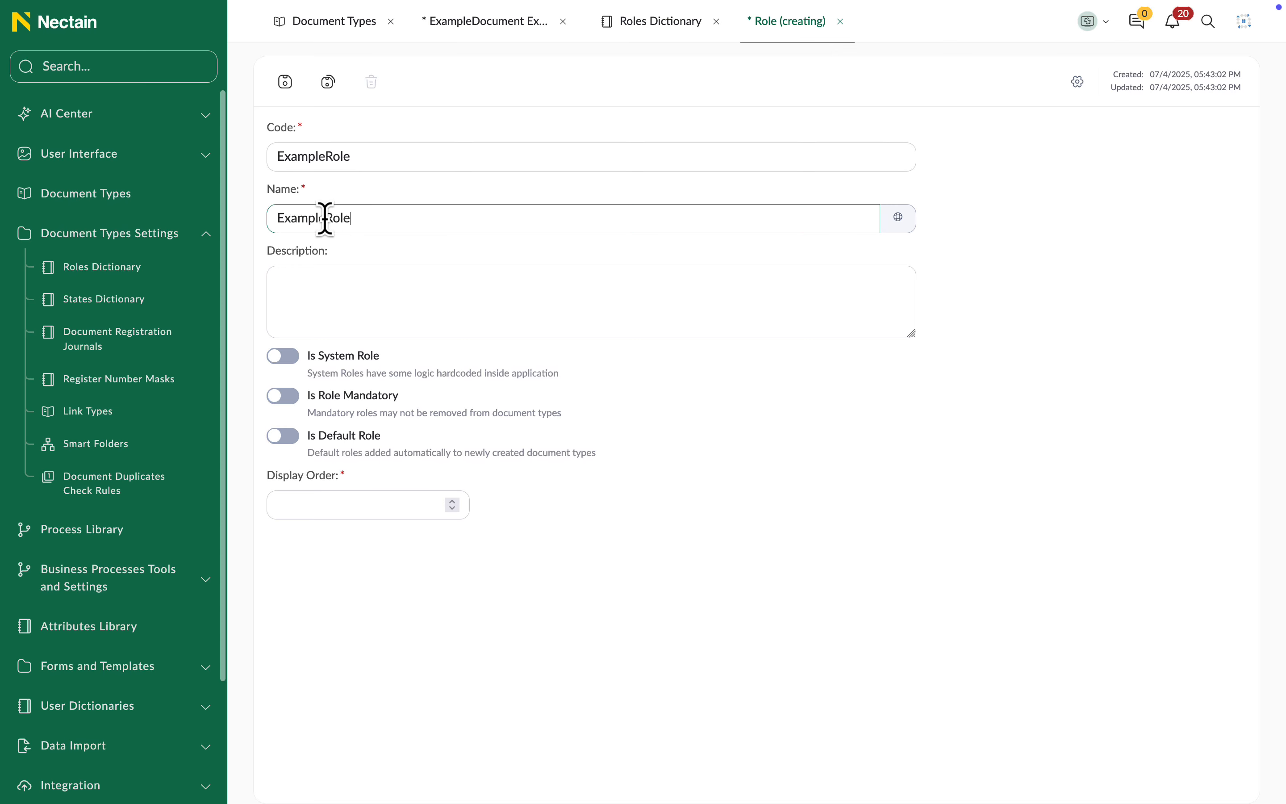
left_click(325, 218)
Step: Try the new role's mandatory and default settings, switching both back off
left_click(279, 396)
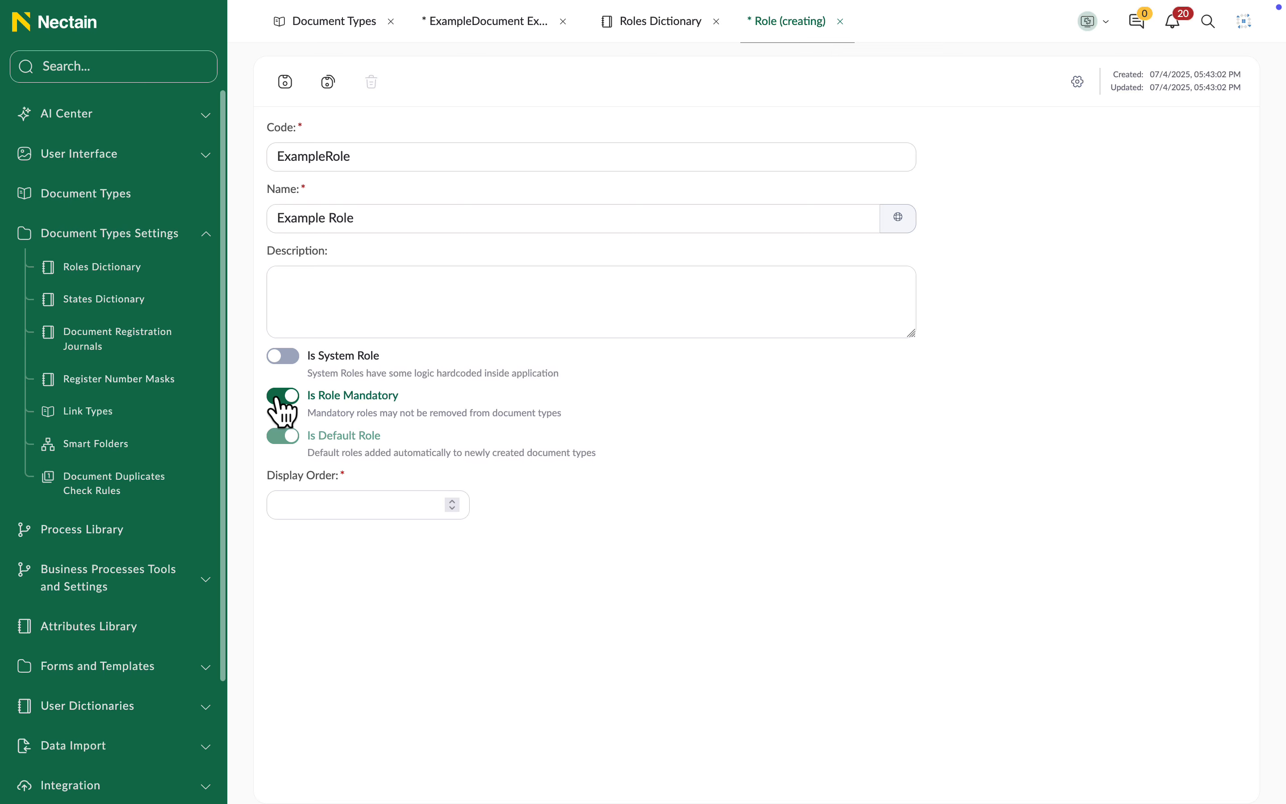
left_click(279, 397)
left_click(278, 437)
left_click(277, 437)
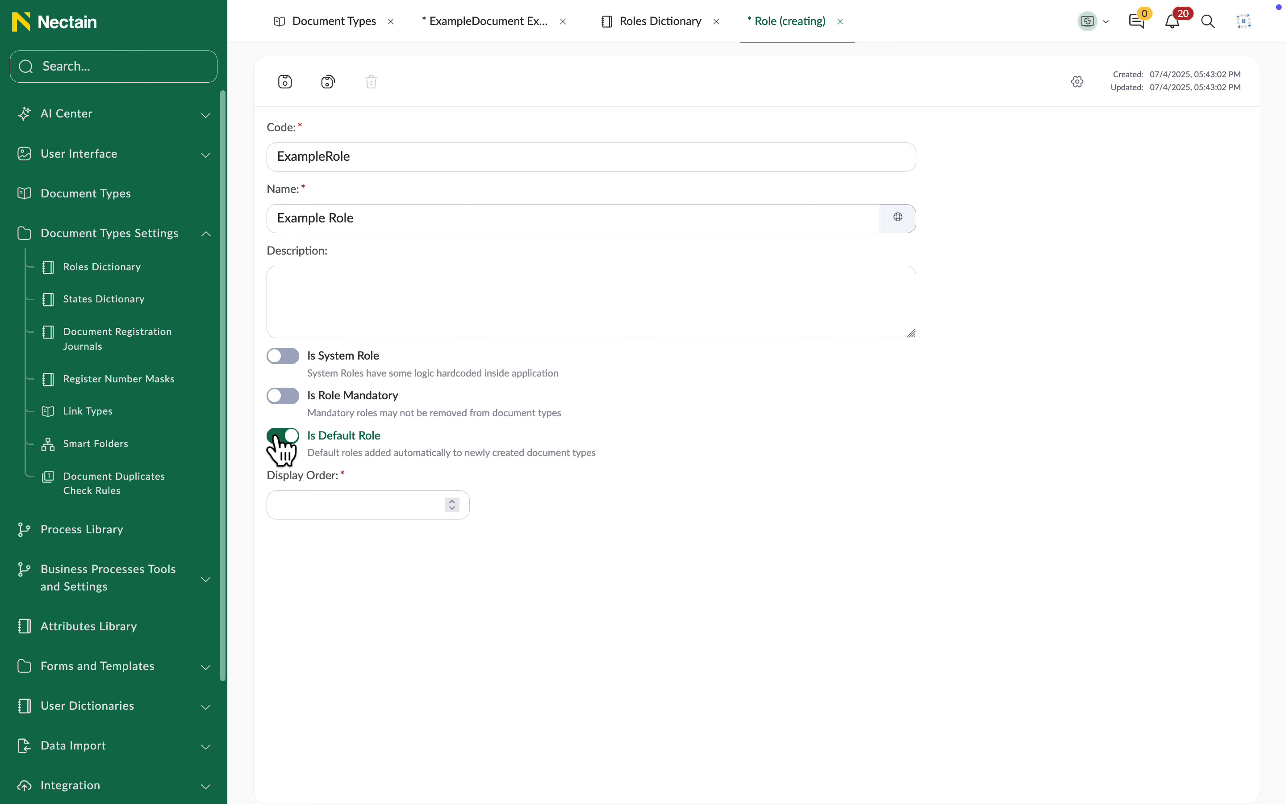
left_click(276, 438)
Step: Set the new role's display order to 1000 and save the role
left_click(304, 509)
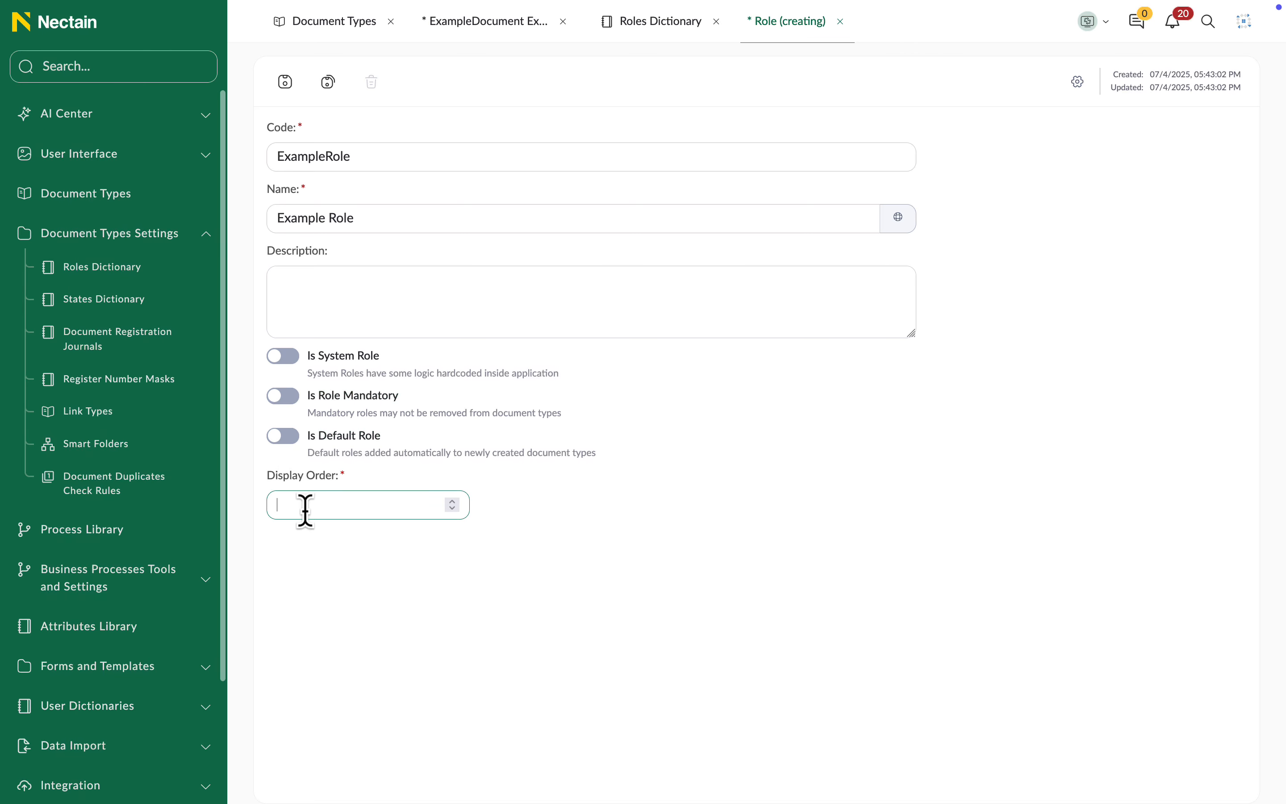
type("1000")
left_click(285, 82)
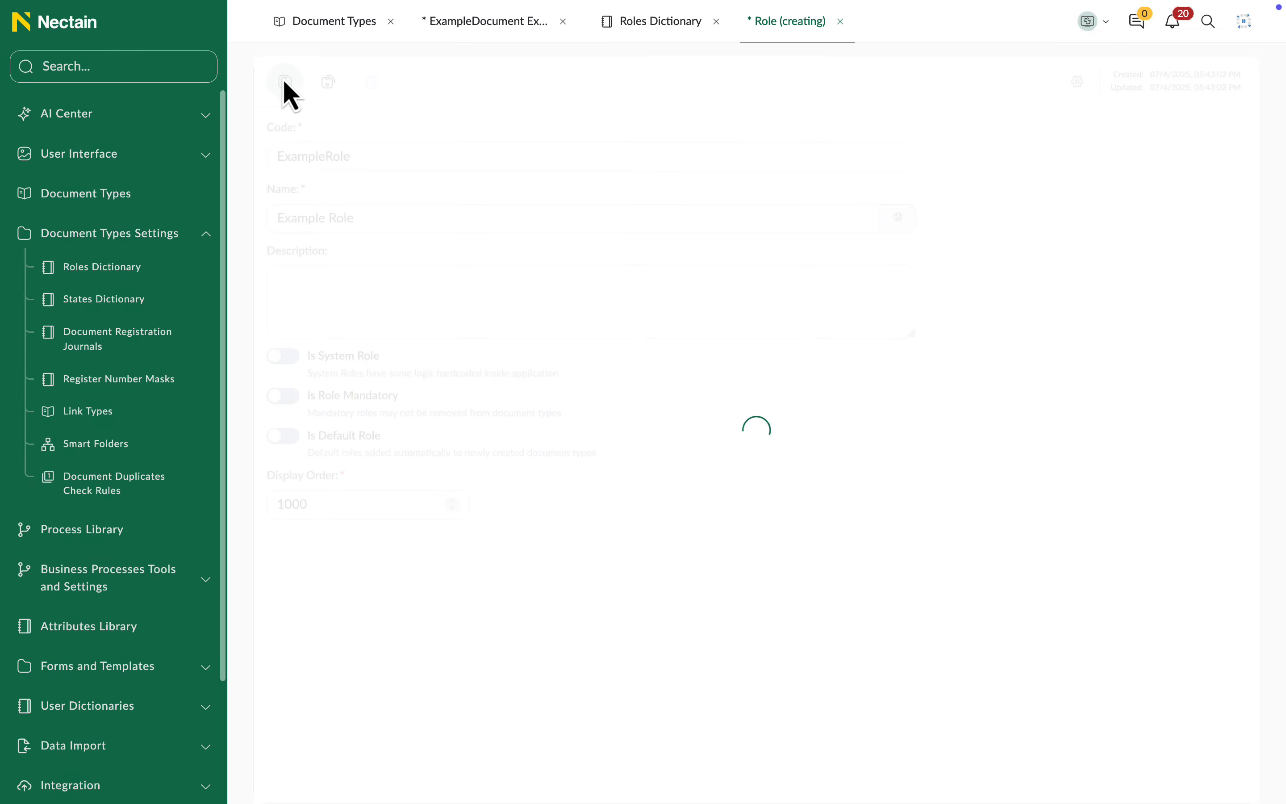
Step: Enable Example Role for the ExampleDocument type and save the document type
left_click(492, 29)
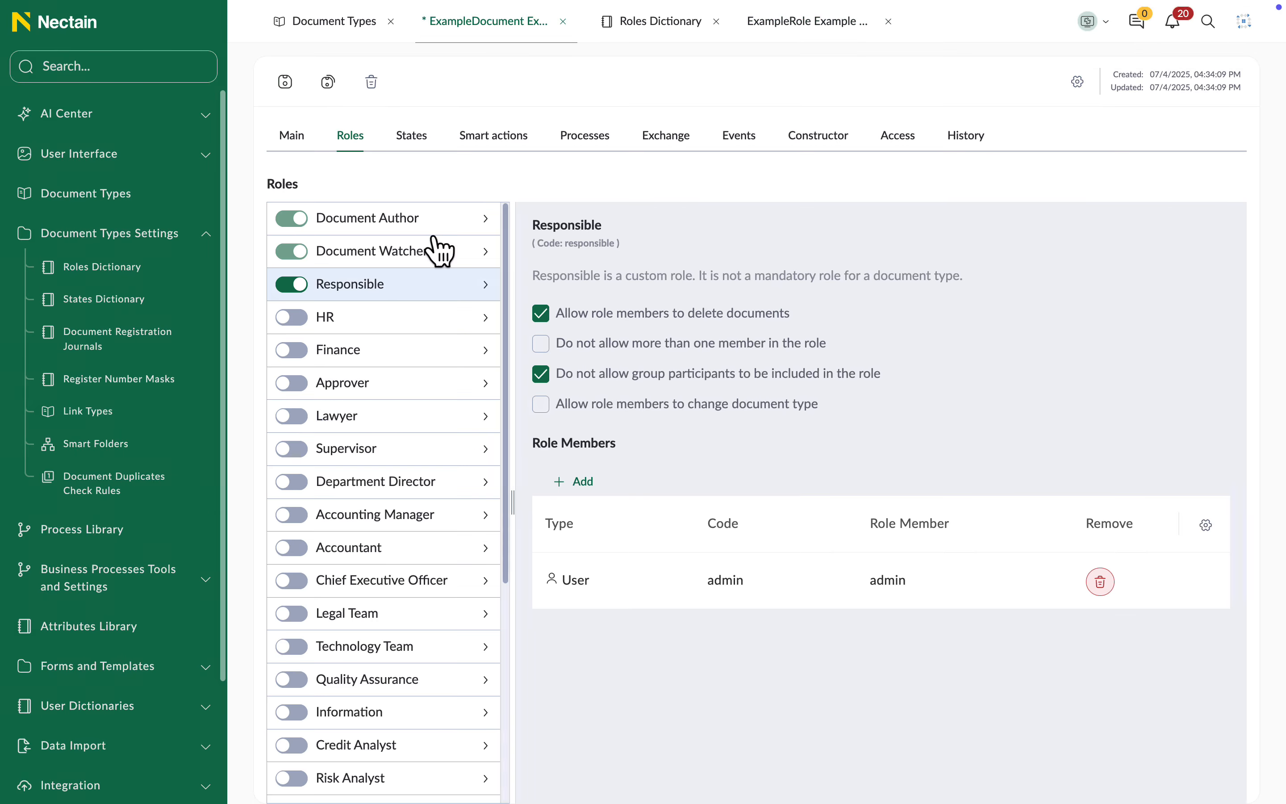
scroll(410, 367, "down", 5)
left_click(301, 787)
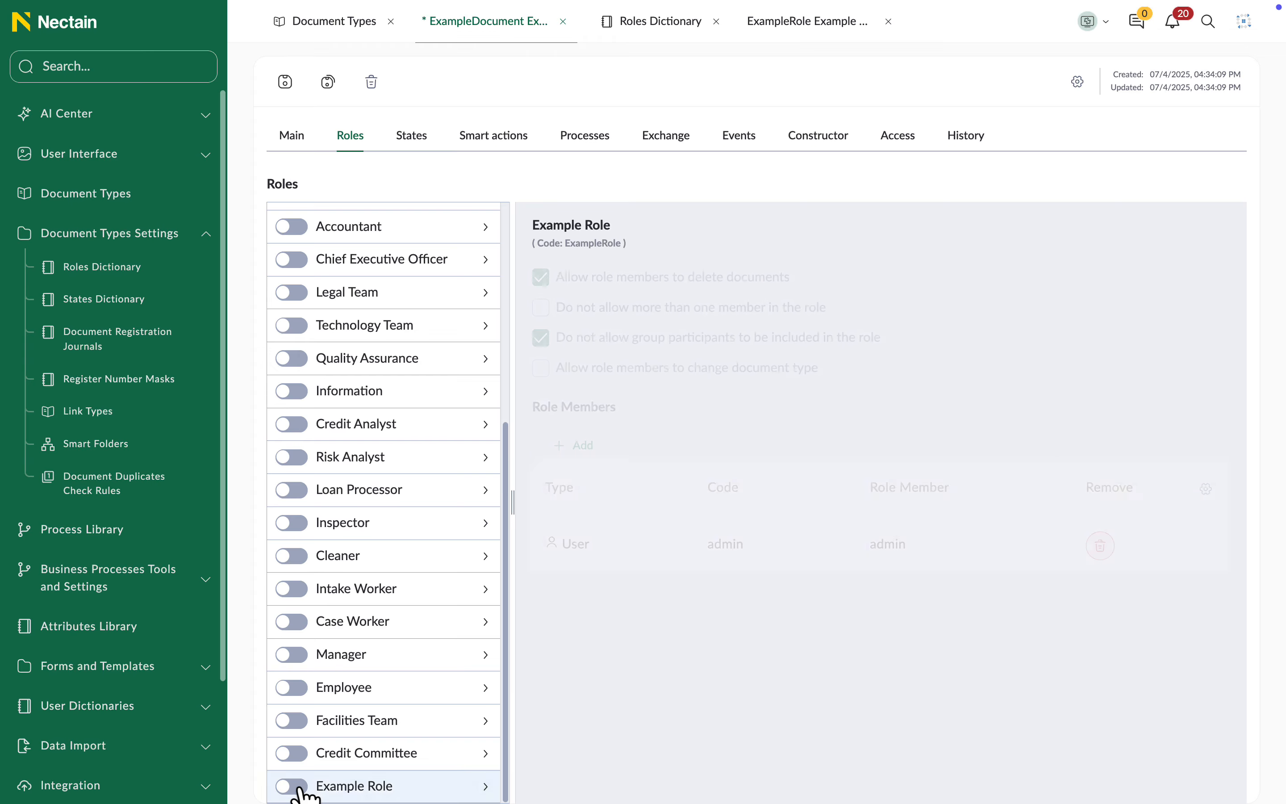
scroll(336, 558, "up", 5)
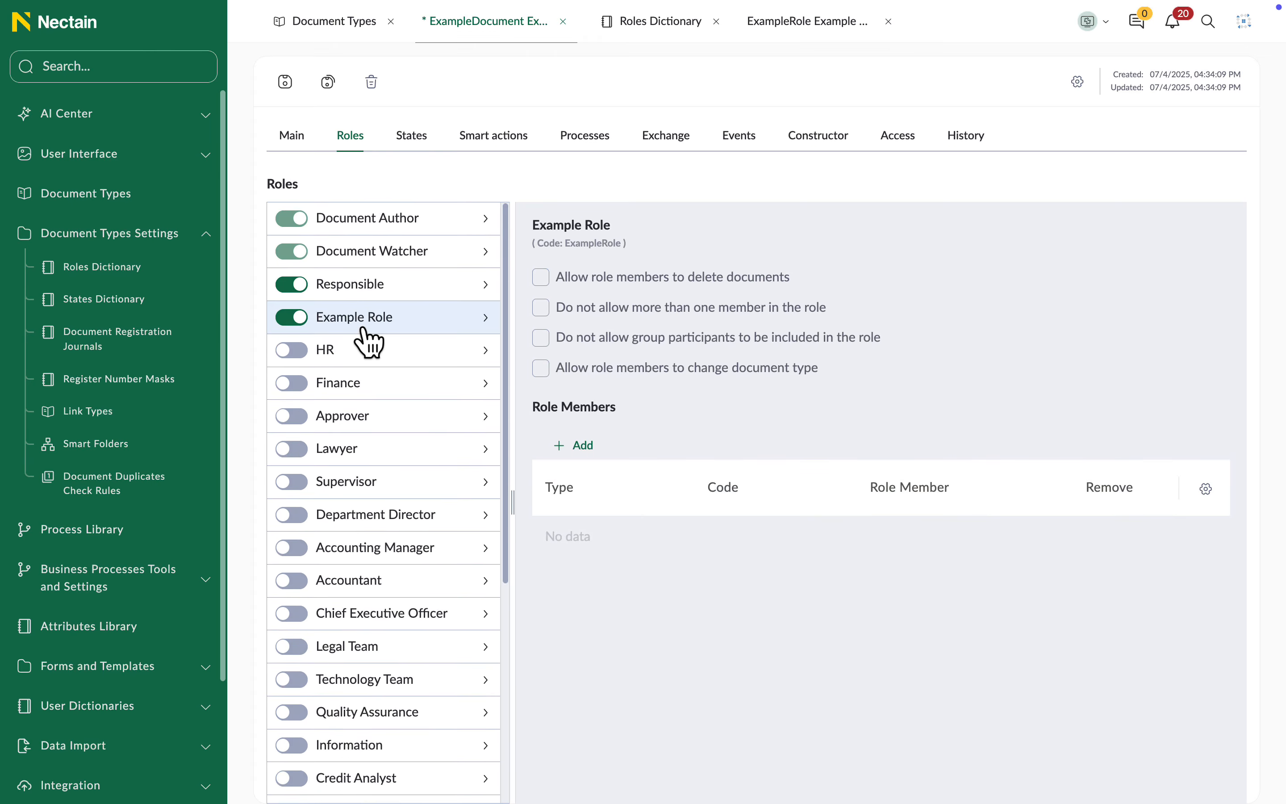
left_click(285, 81)
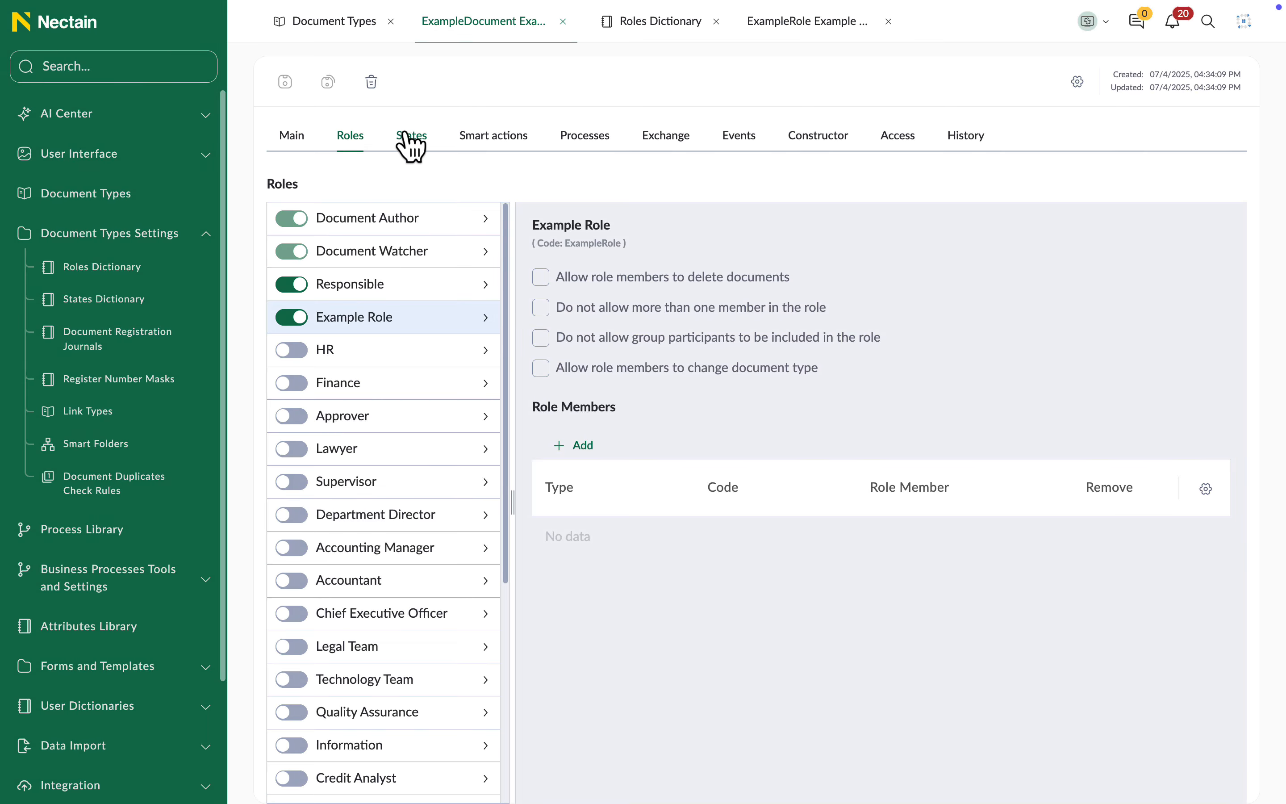
Step: Review the document type's Draft, New and Archive states, and try switching the Archive state off and back on
left_click(411, 137)
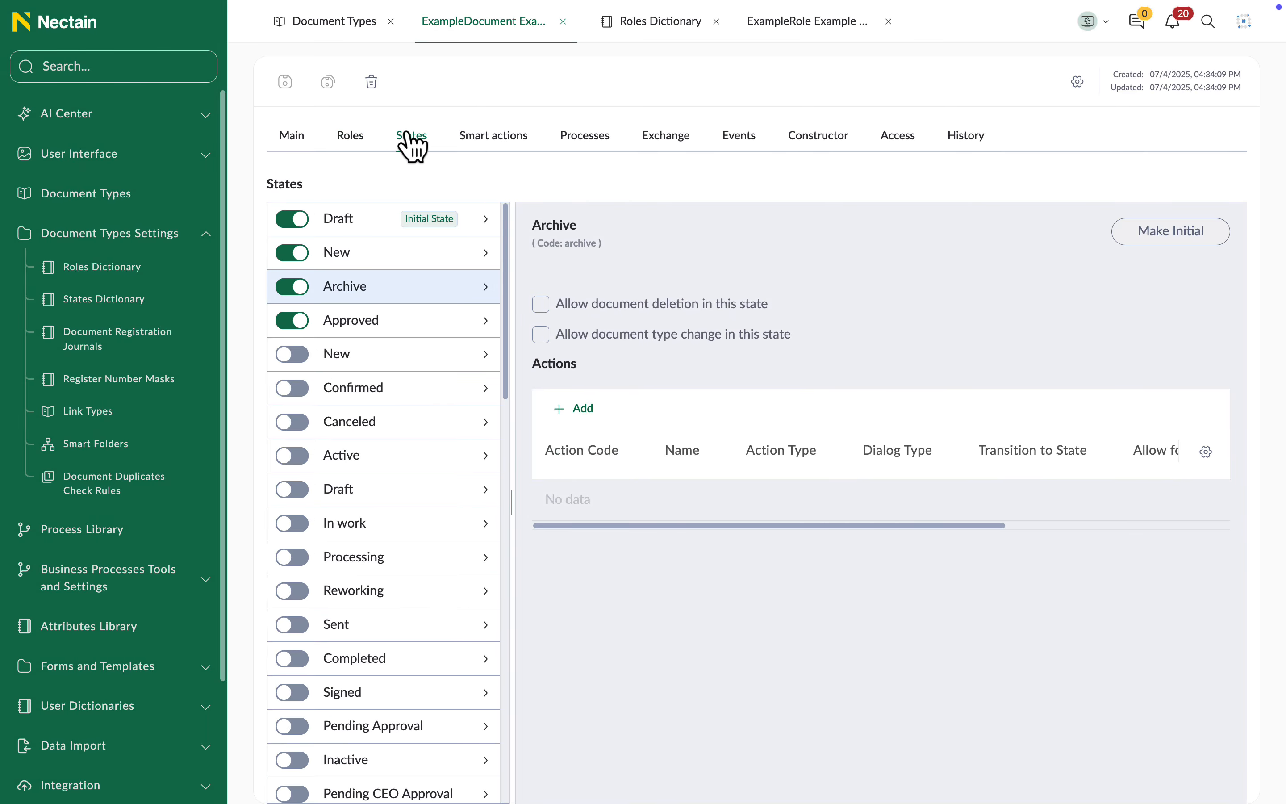
left_click(374, 219)
left_click(376, 253)
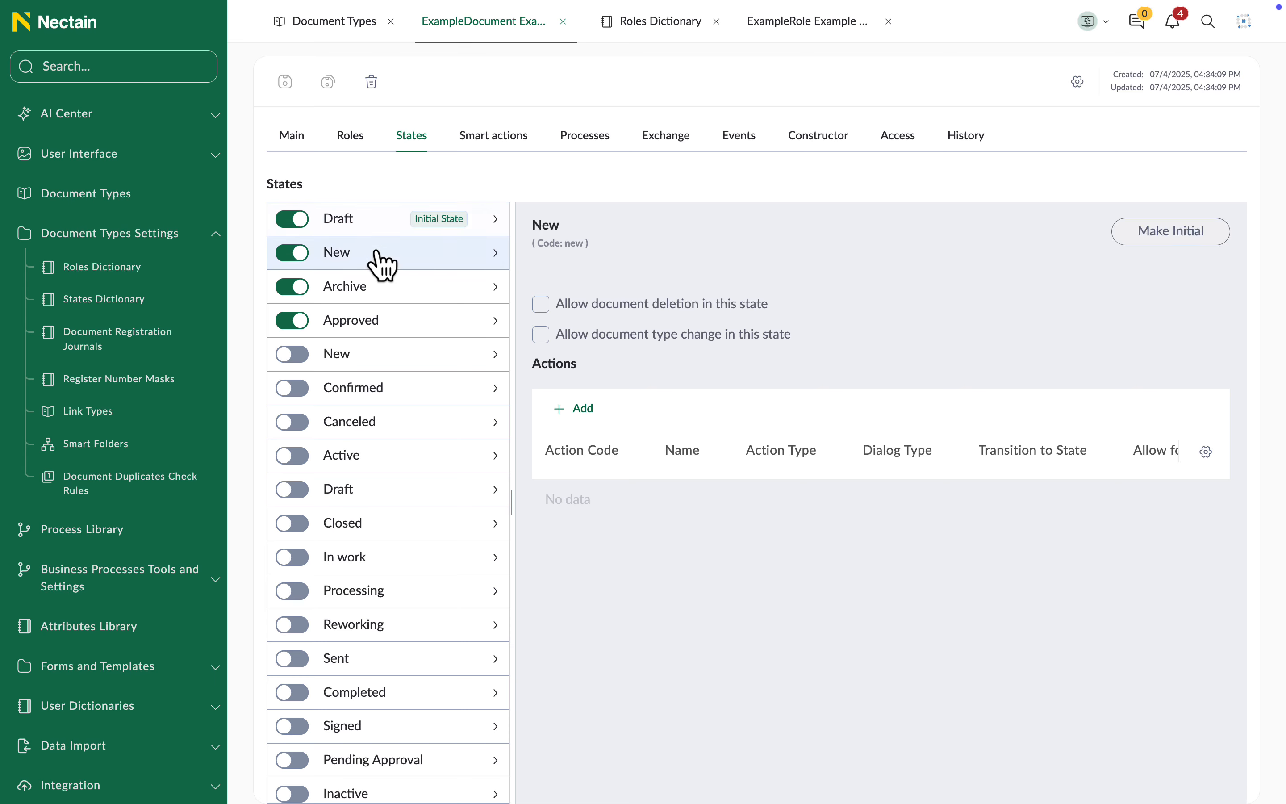
left_click(379, 292)
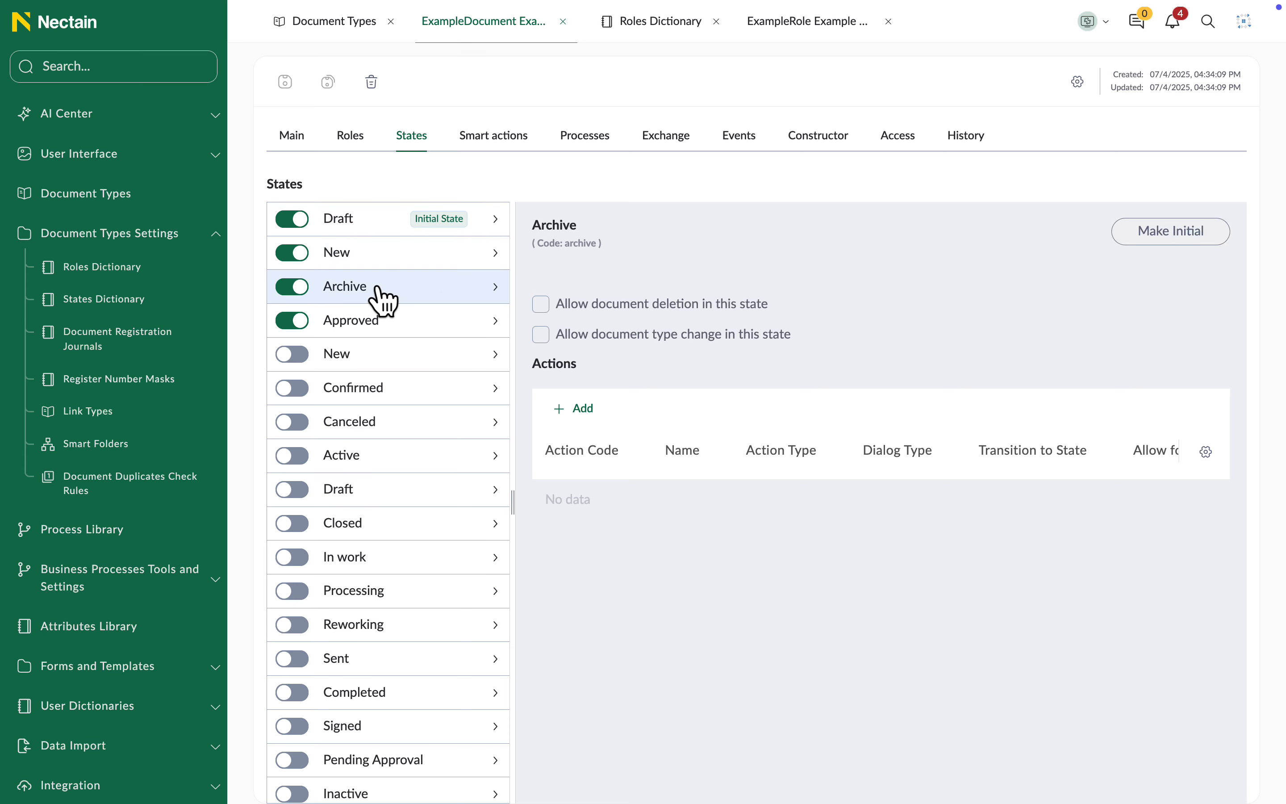
left_click(297, 291)
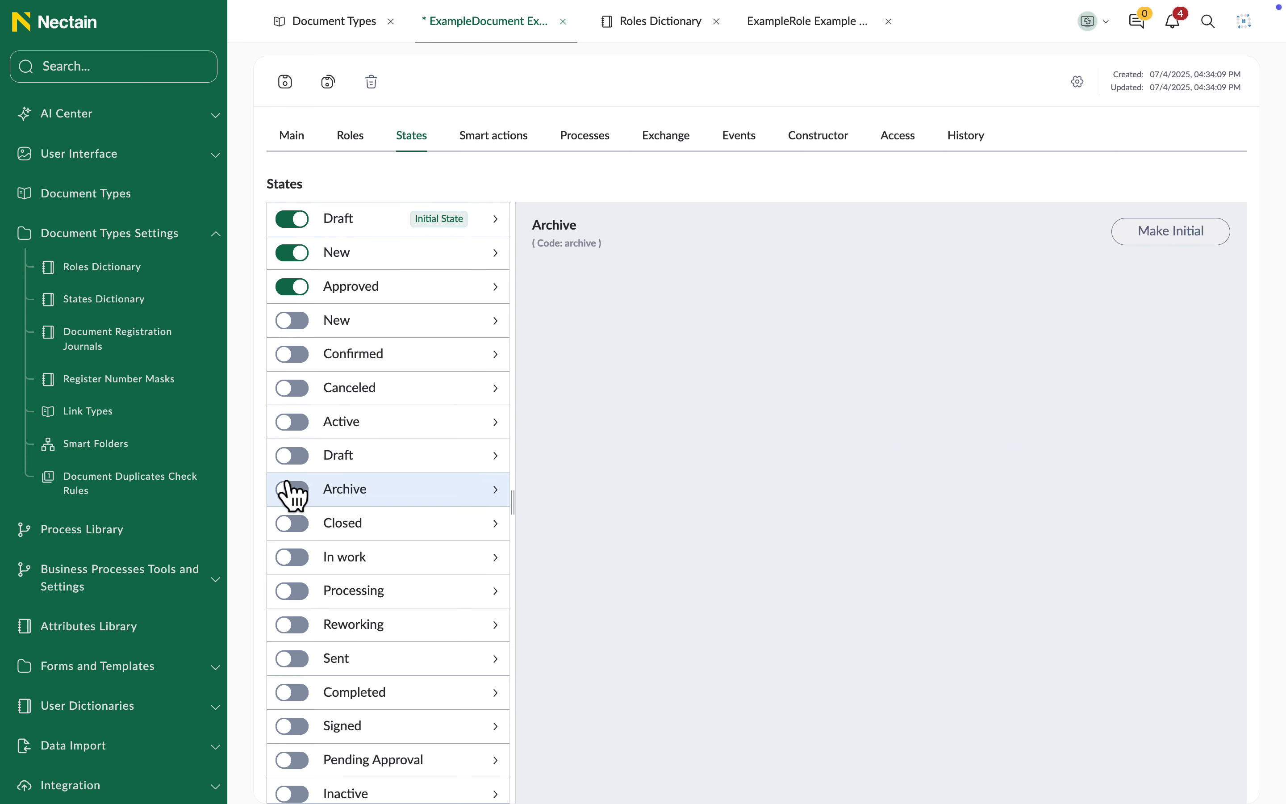
left_click(290, 490)
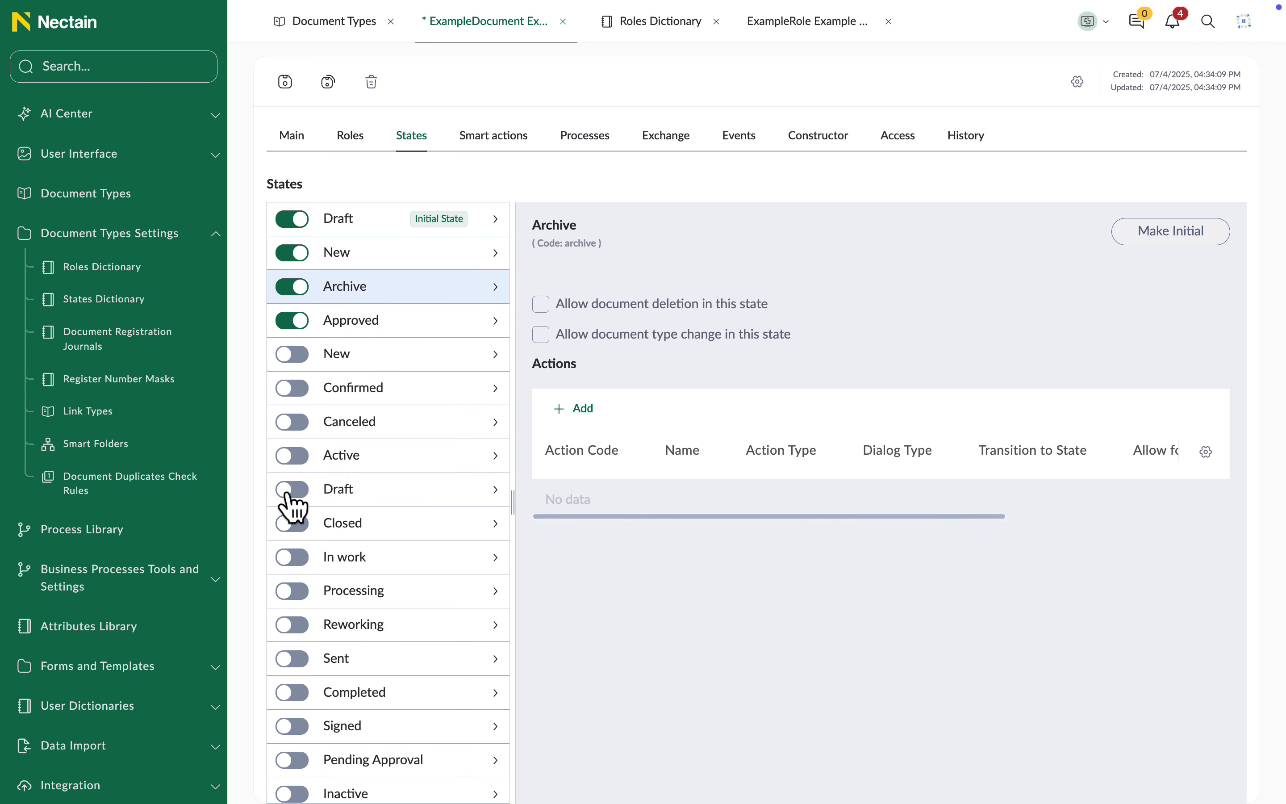
Step: Make New the initial state with document deletion allowed, and disable the Draft state
left_click(335, 254)
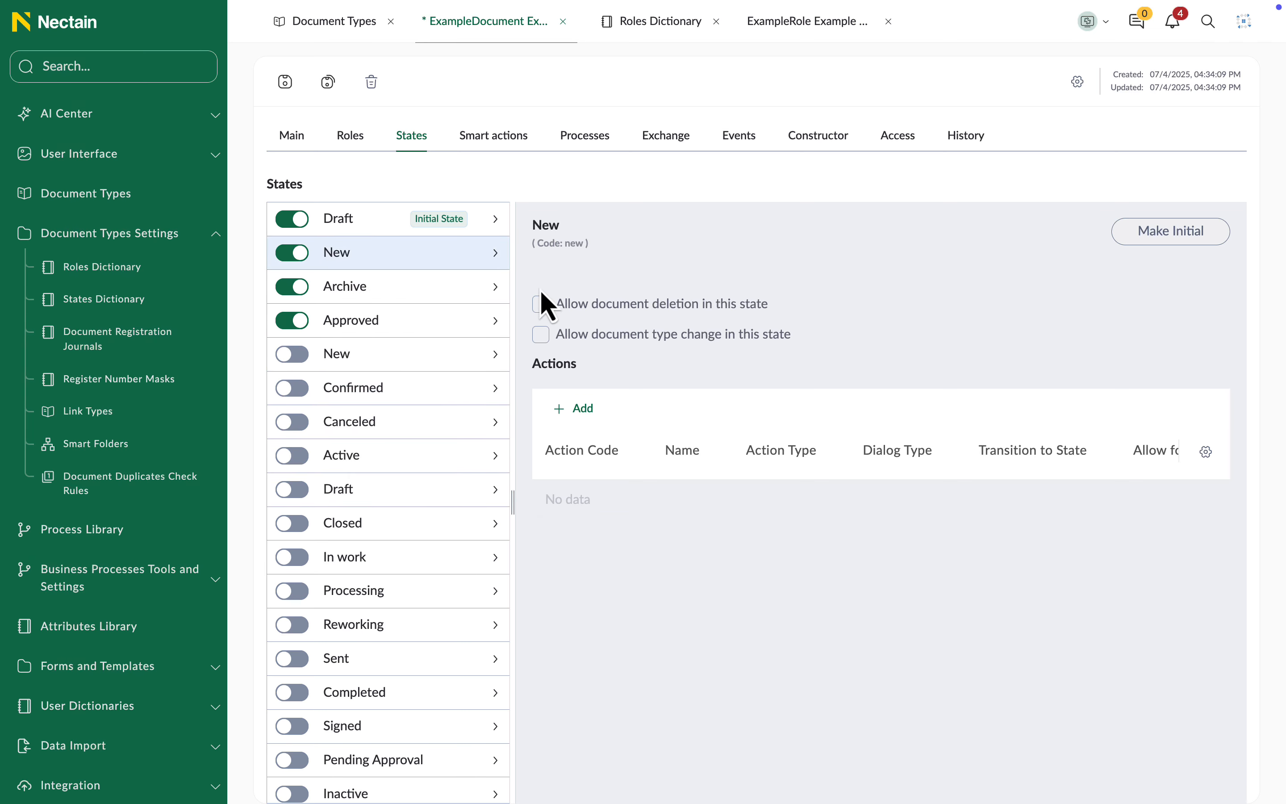
left_click(542, 304)
left_click(1148, 242)
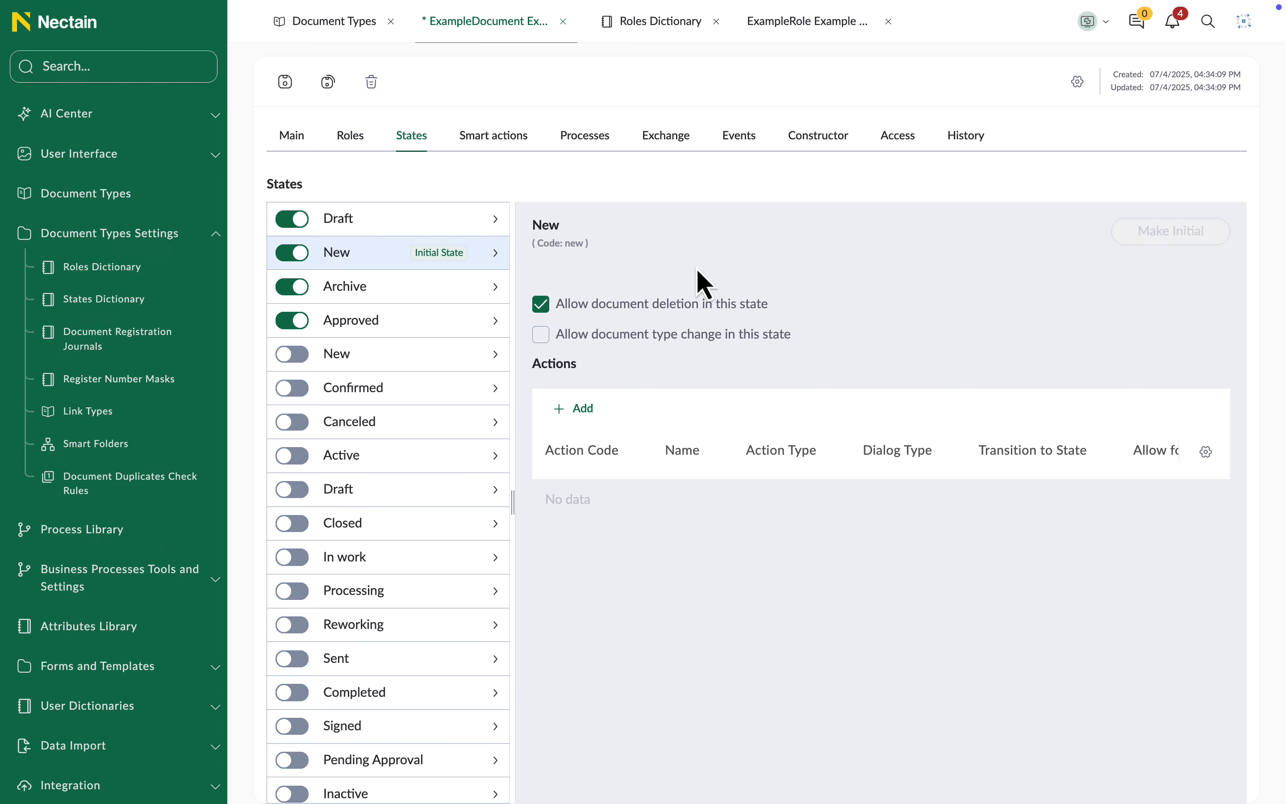
left_click(299, 221)
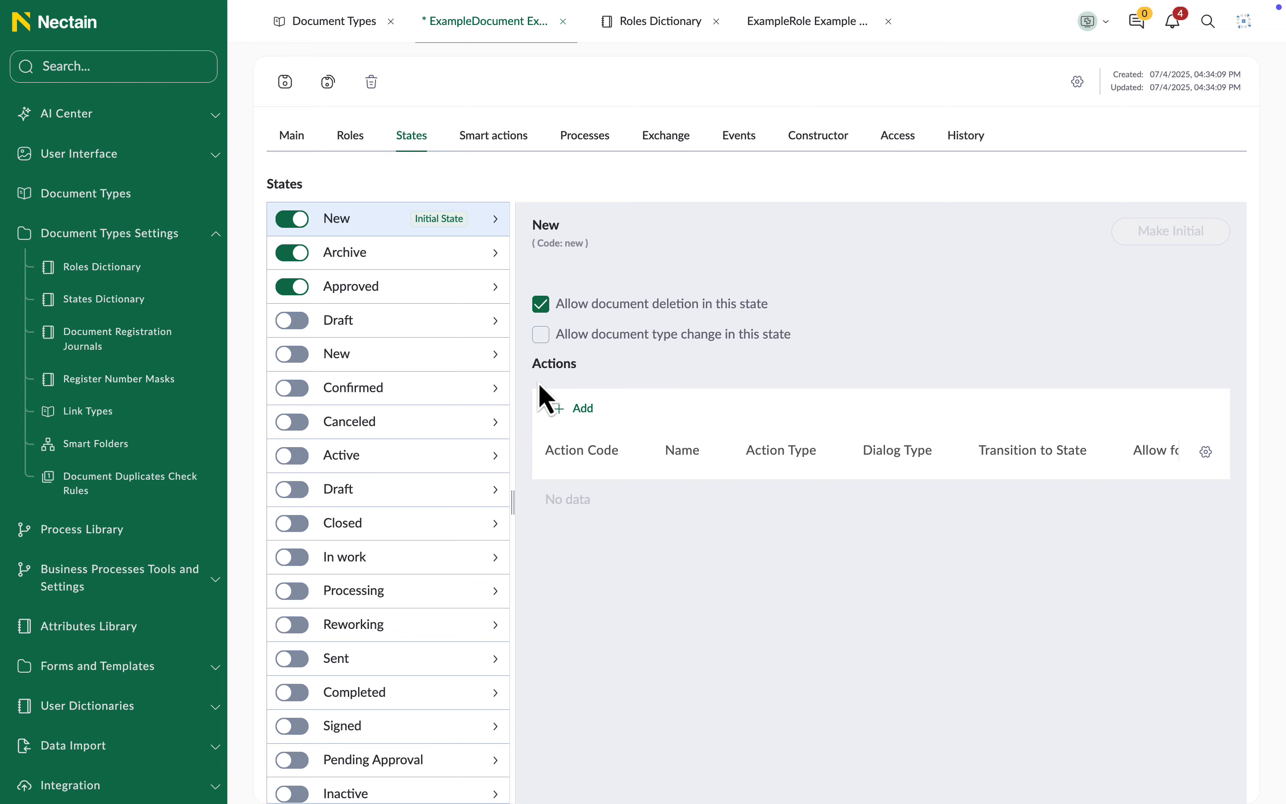
Step: Start a new action for the New state with the code ExampleAction and the name "Example Action"
left_click(574, 412)
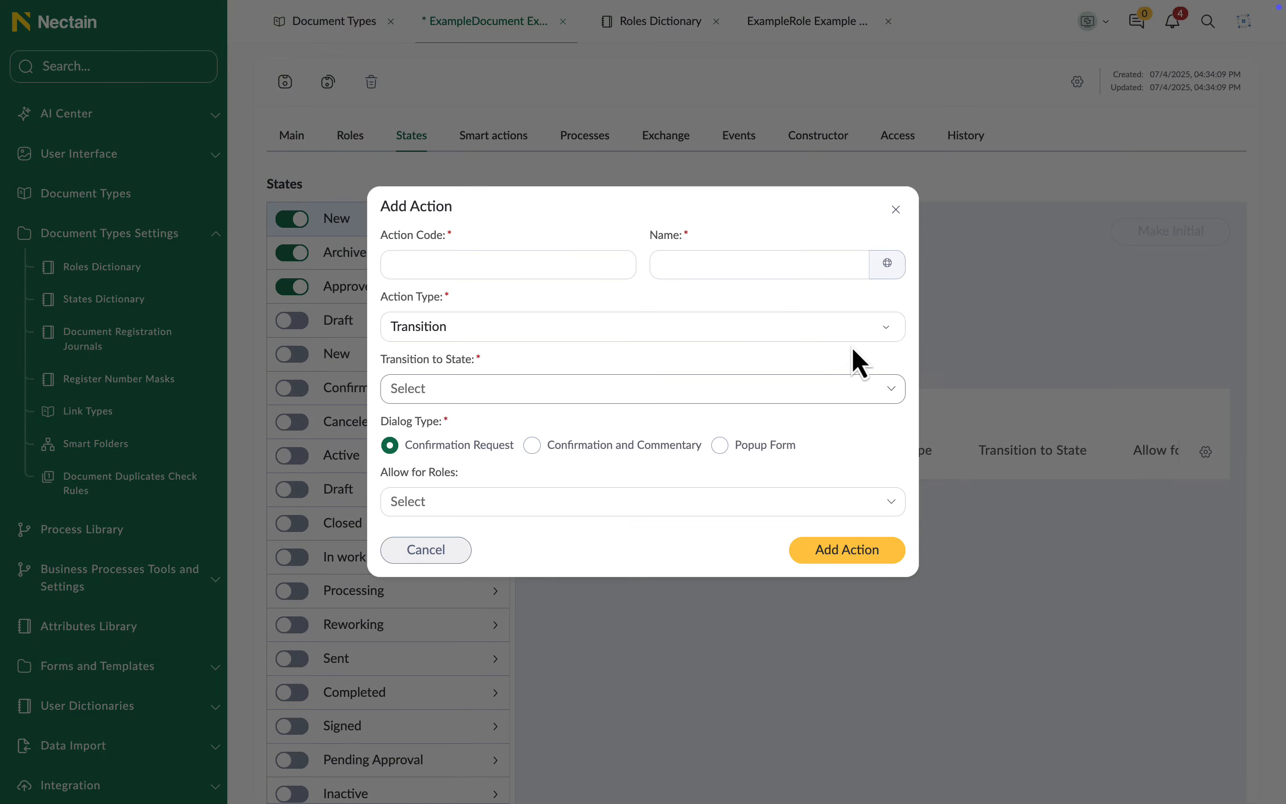
left_click(888, 329)
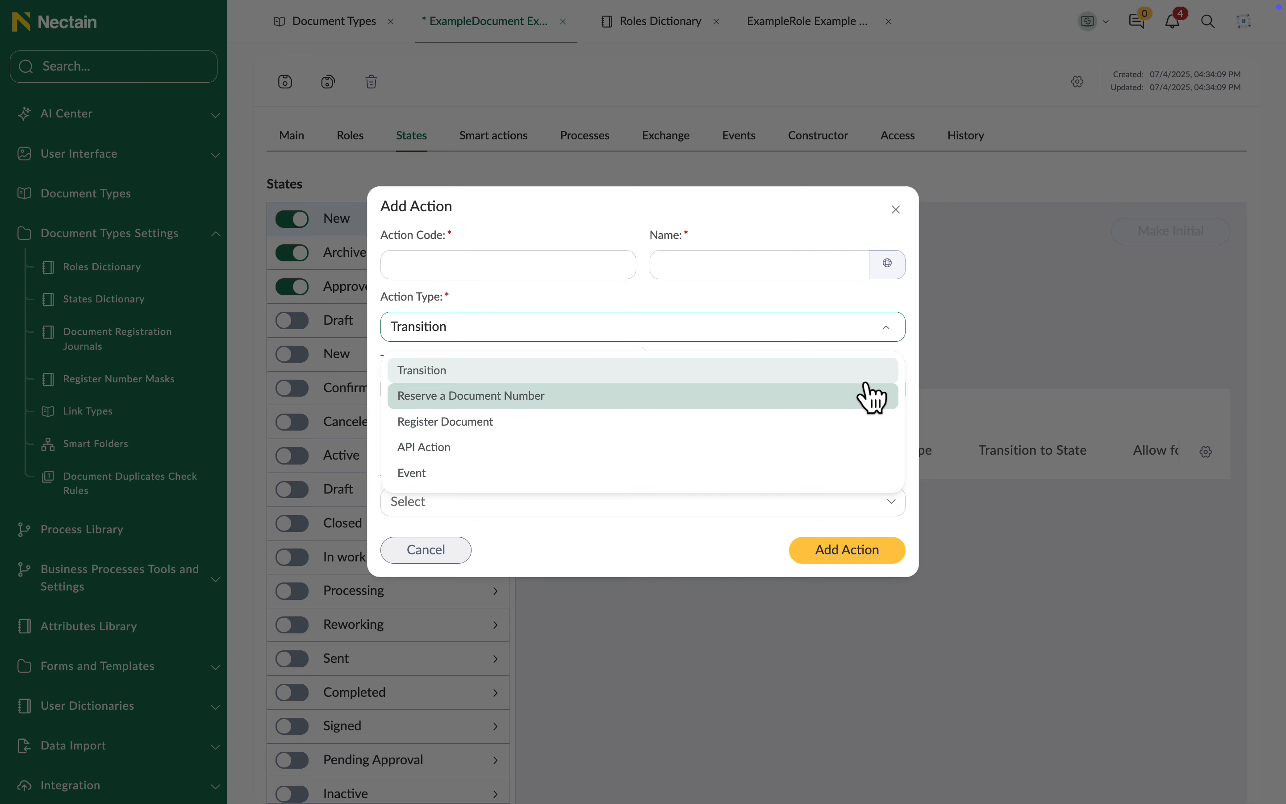
left_click(569, 266)
type("Ex")
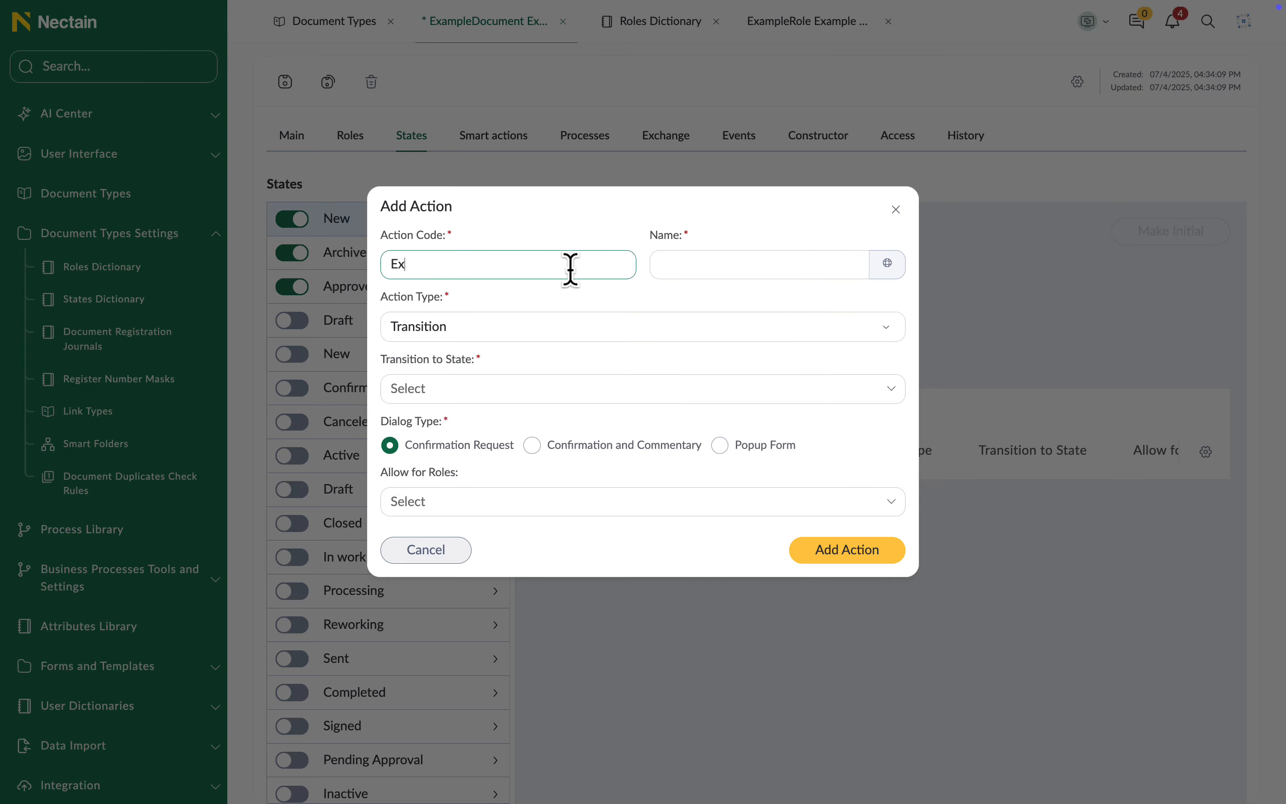
type("ampleAction")
key("ctrl+a")
key("ctrl+c")
left_click(678, 264)
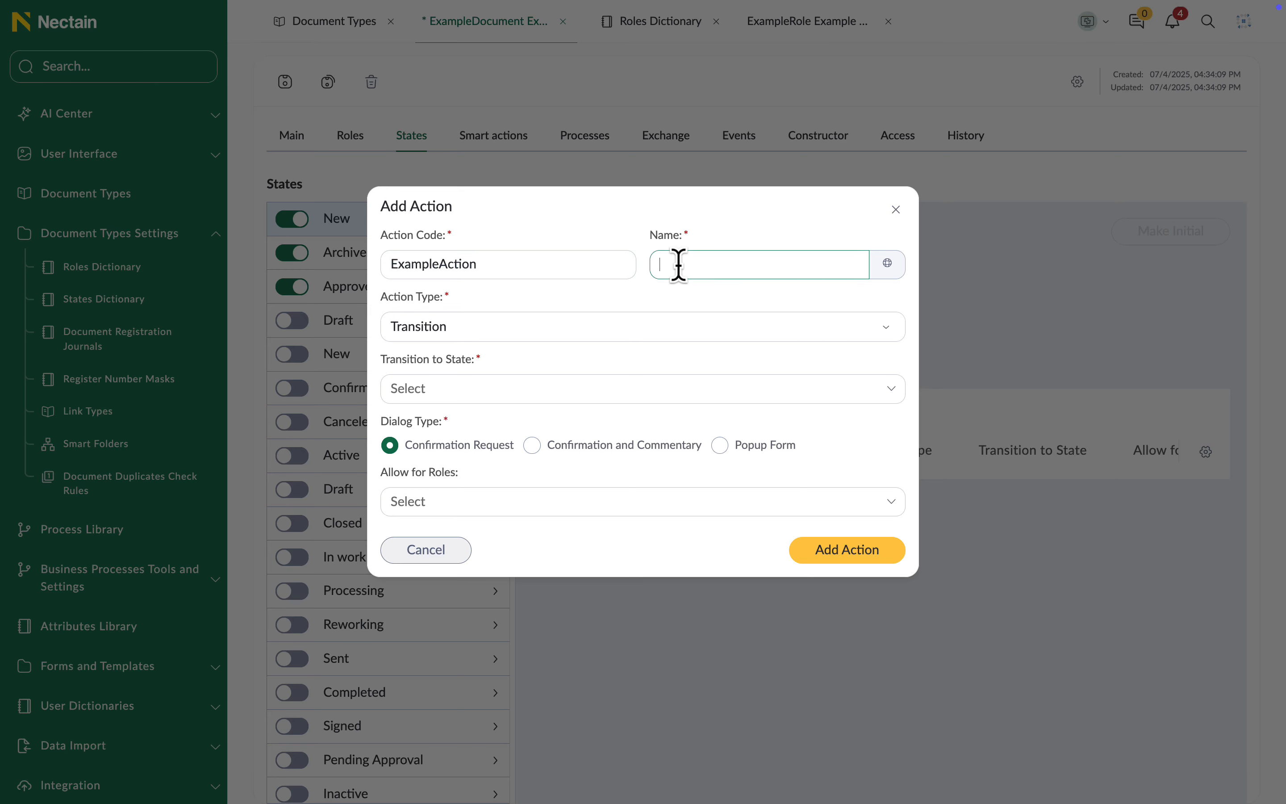
key("ctrl+v")
left_click(708, 264)
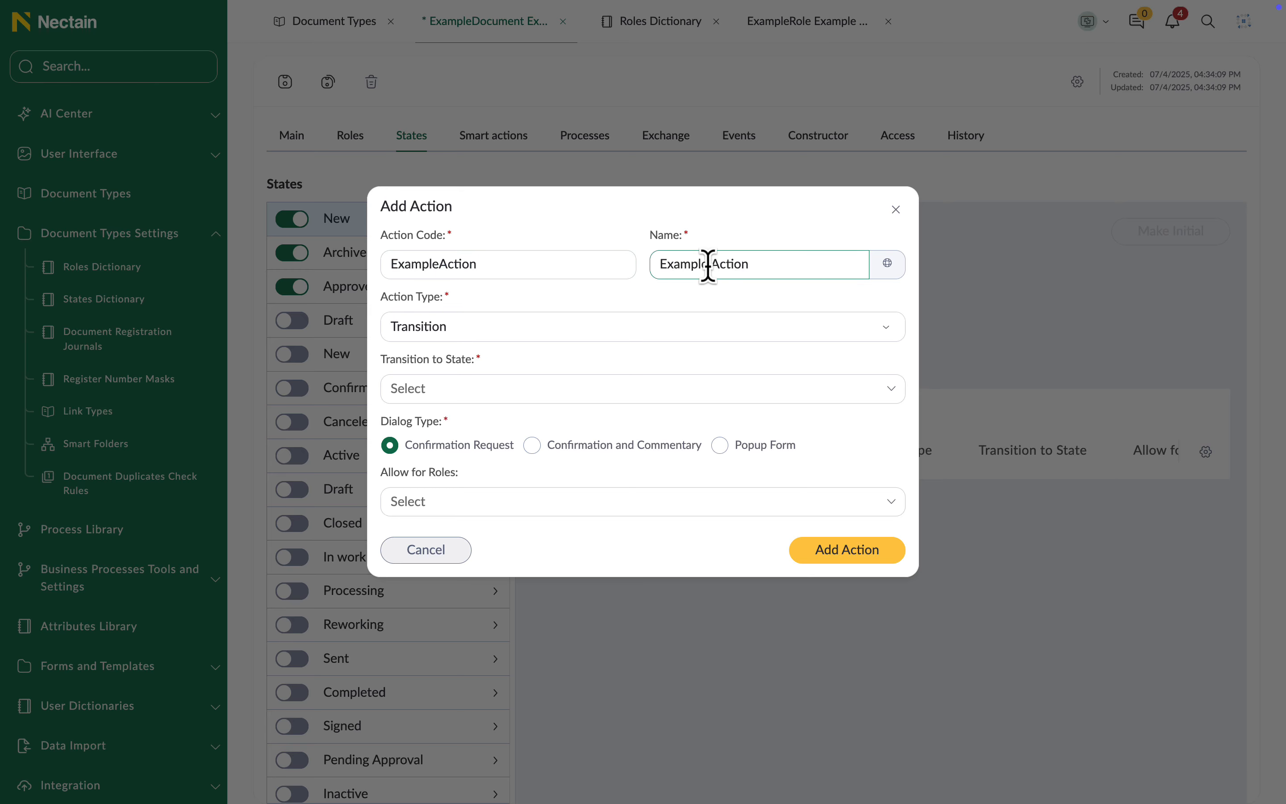
Step: Try the Reserve a Document Number, Register Document, API Action and Event action types, returning the type to Transition
left_click(893, 333)
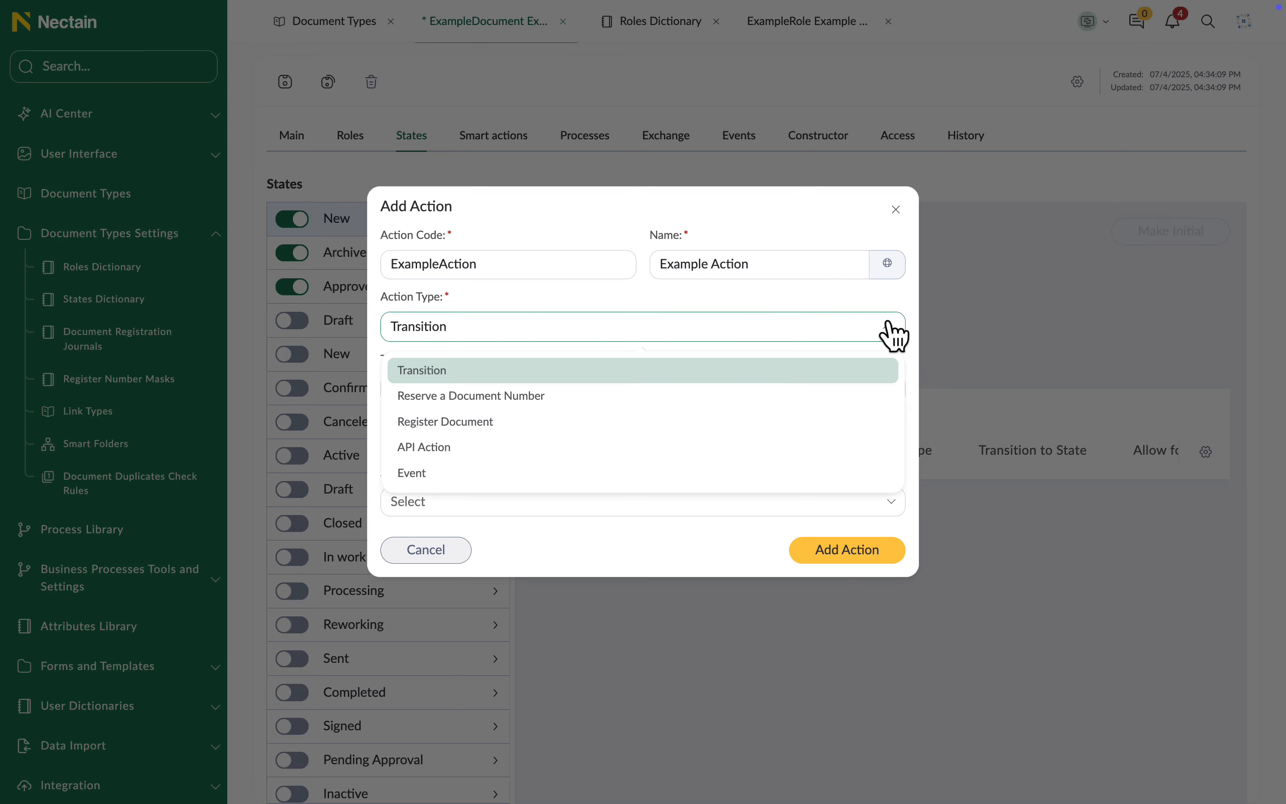
left_click(874, 372)
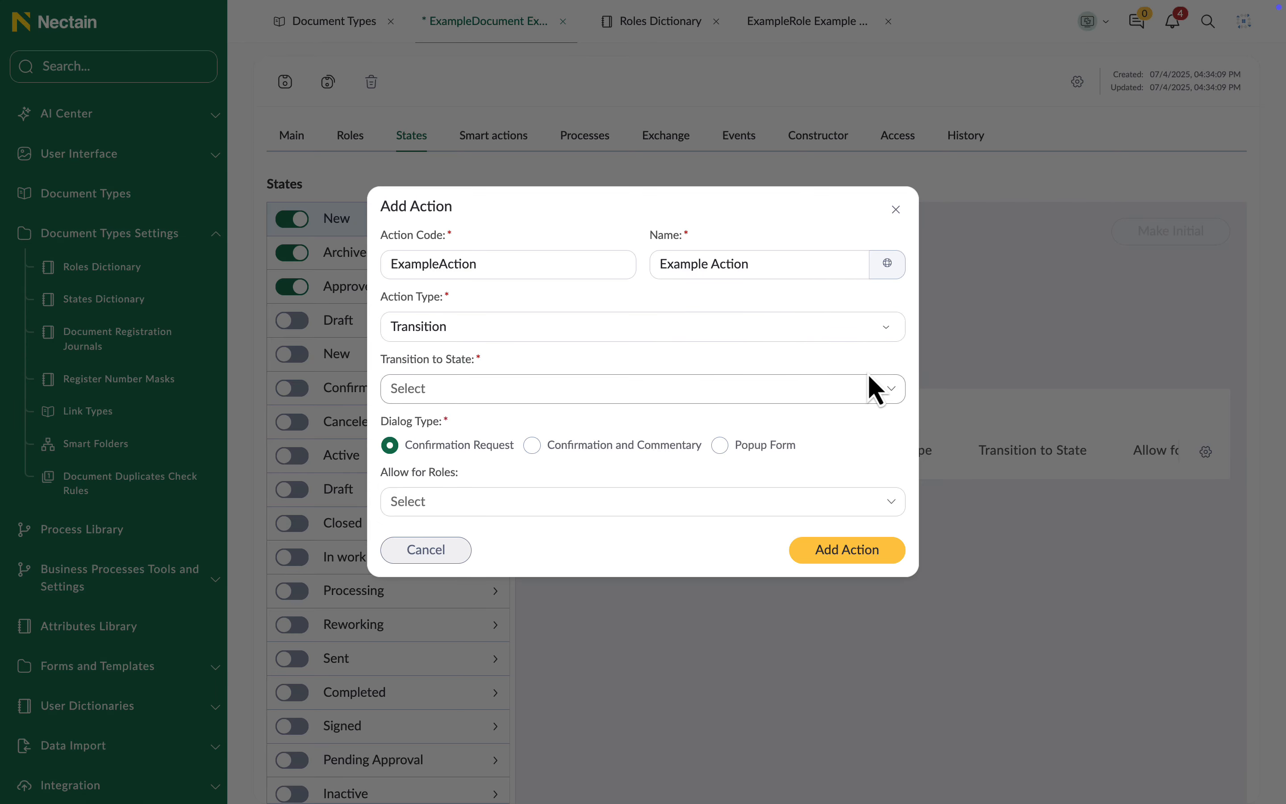
left_click(887, 330)
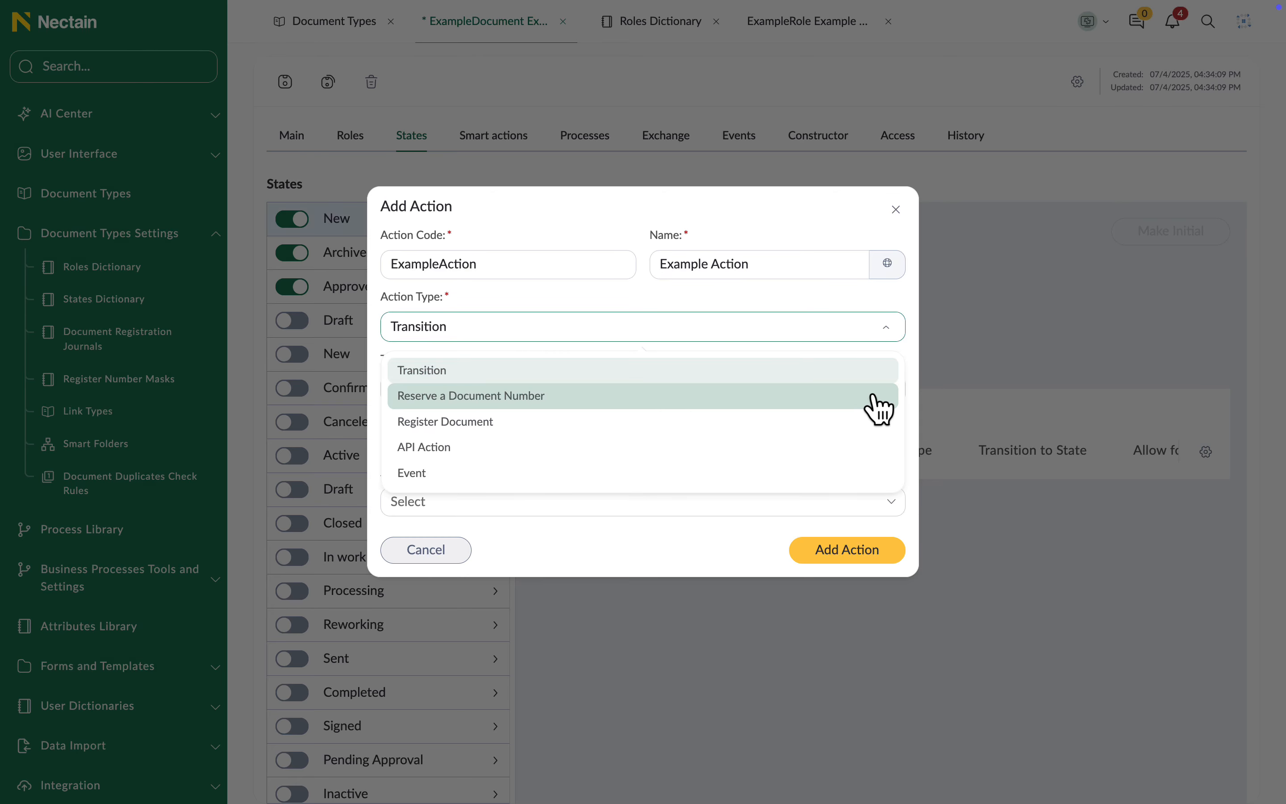
left_click(880, 399)
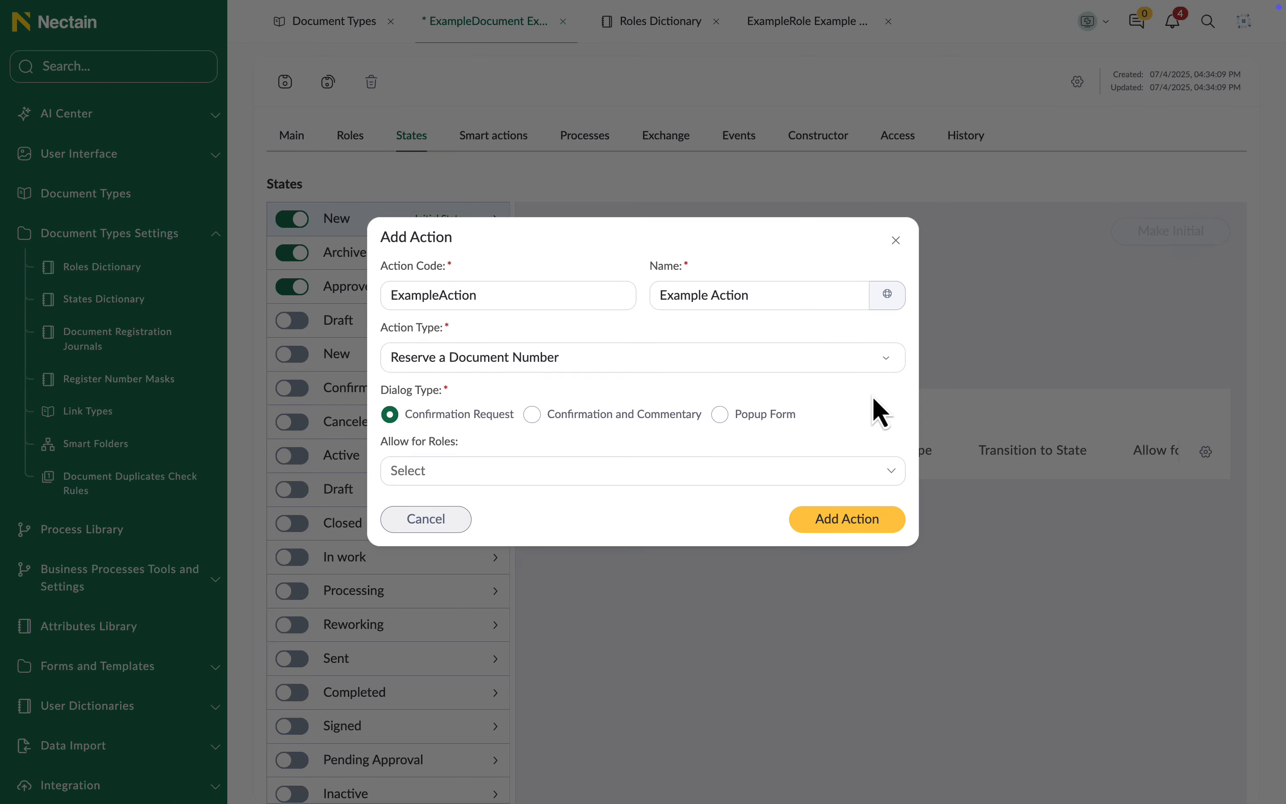
left_click(885, 358)
left_click(878, 457)
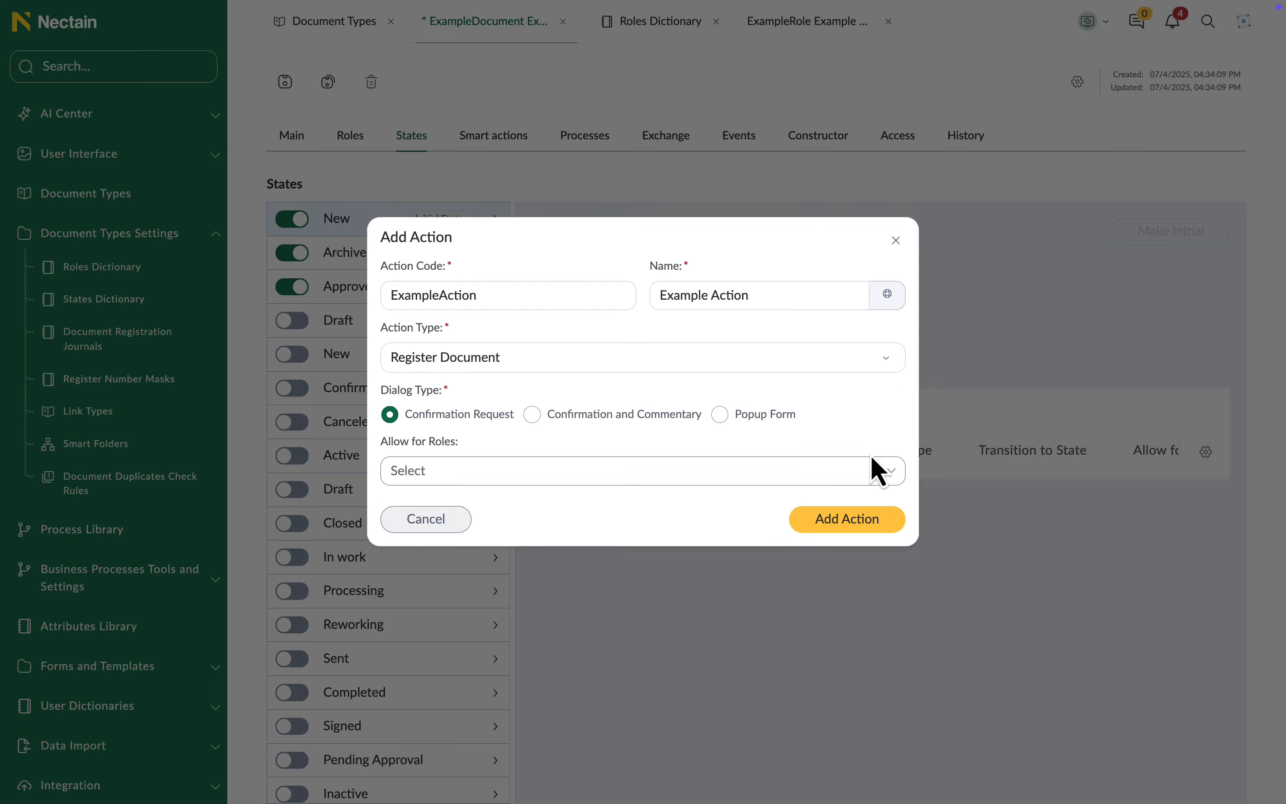
left_click(886, 360)
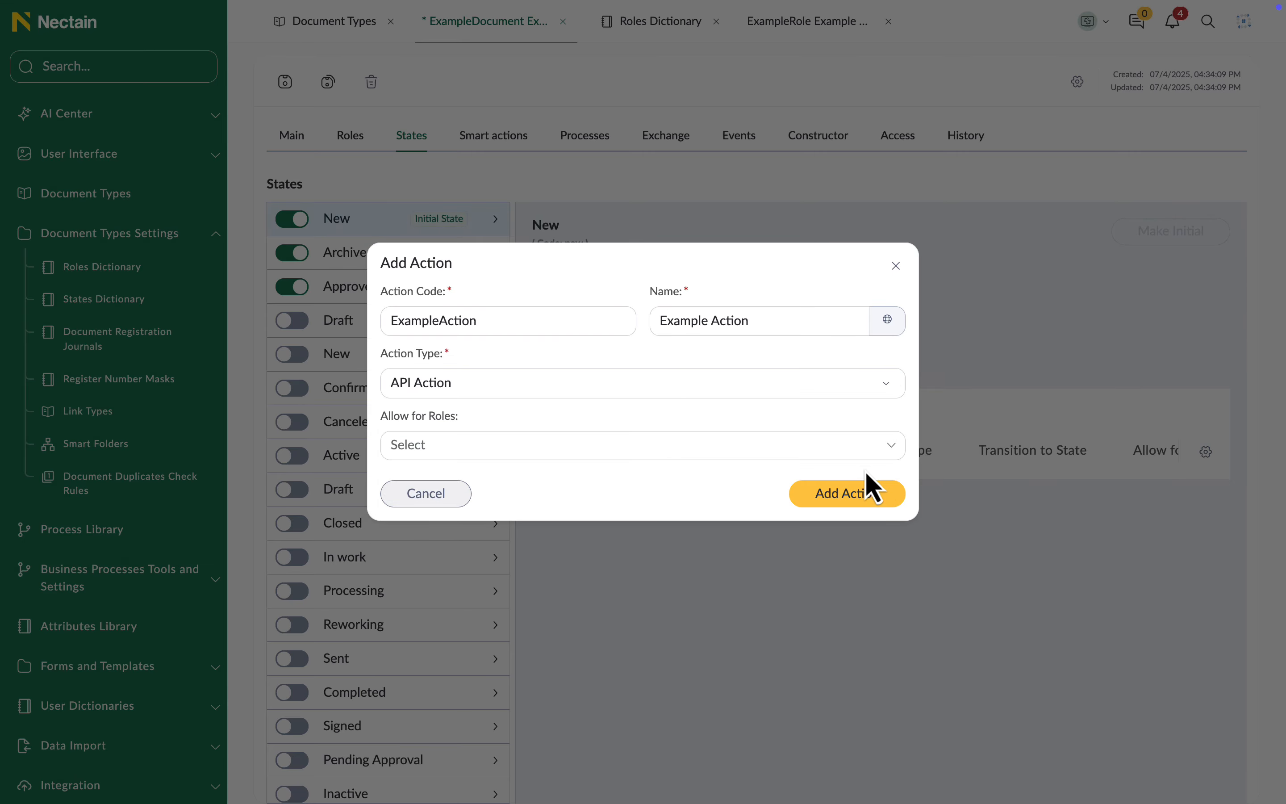
left_click(885, 384)
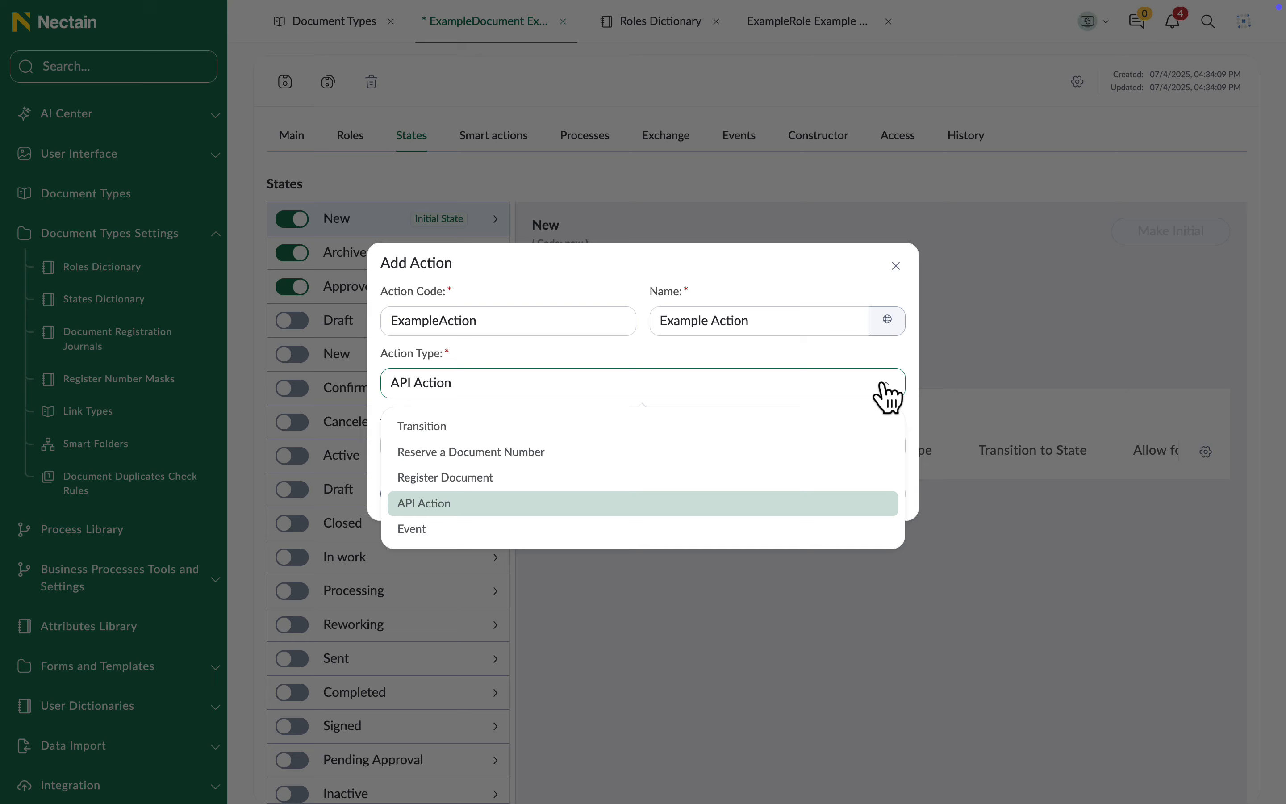
left_click(860, 530)
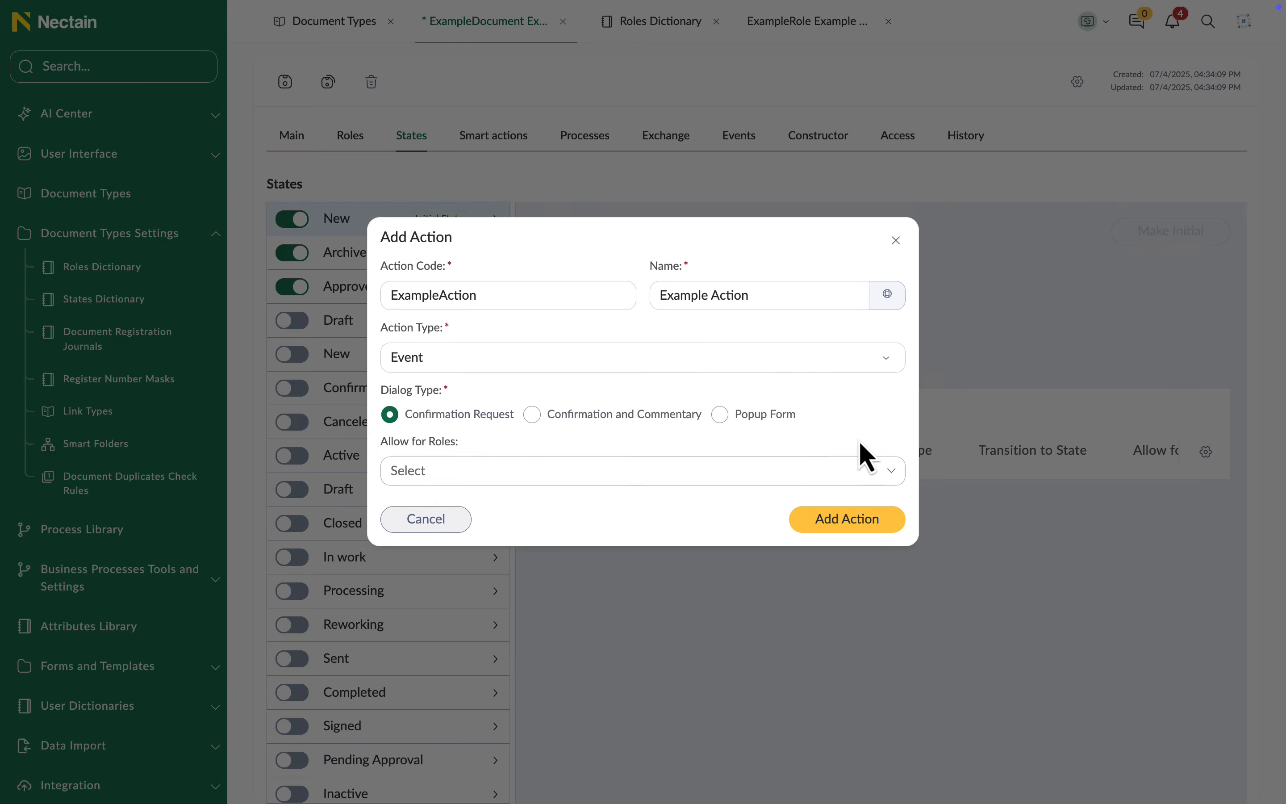
left_click(886, 357)
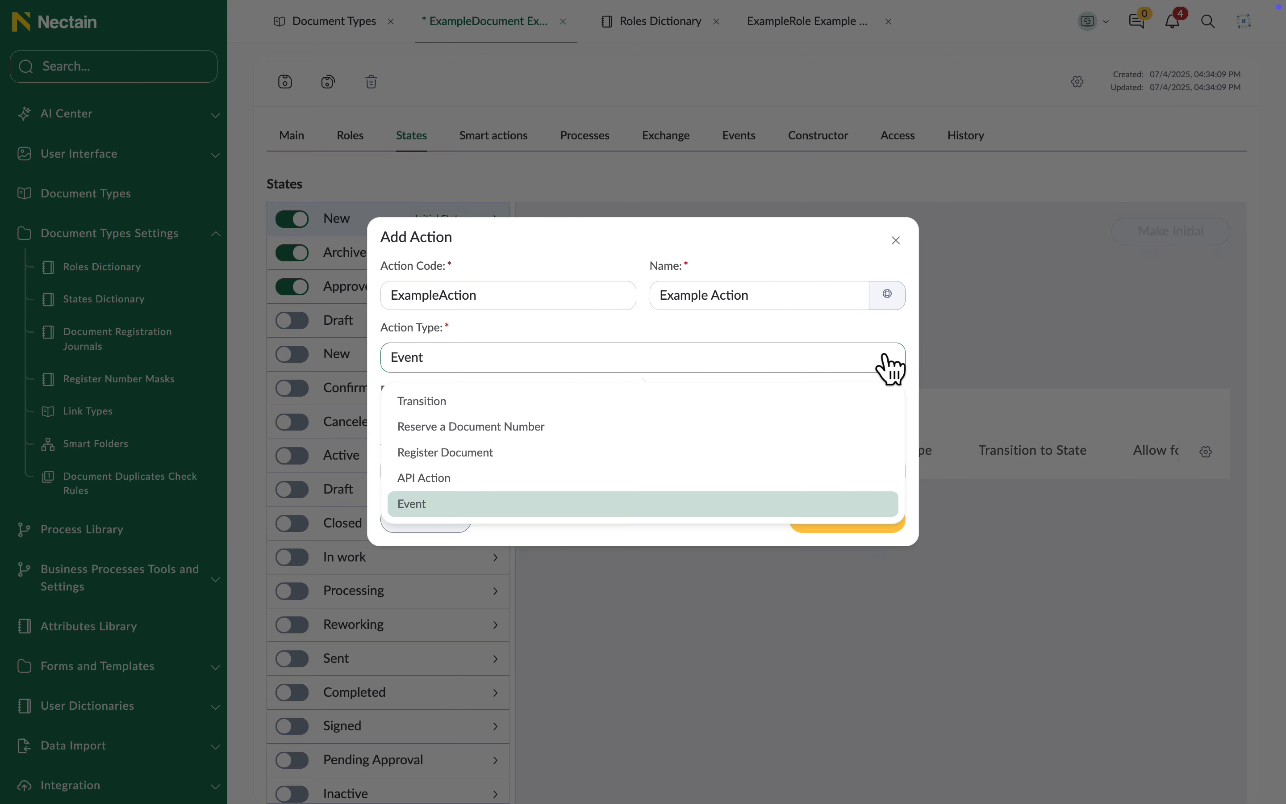
left_click(867, 404)
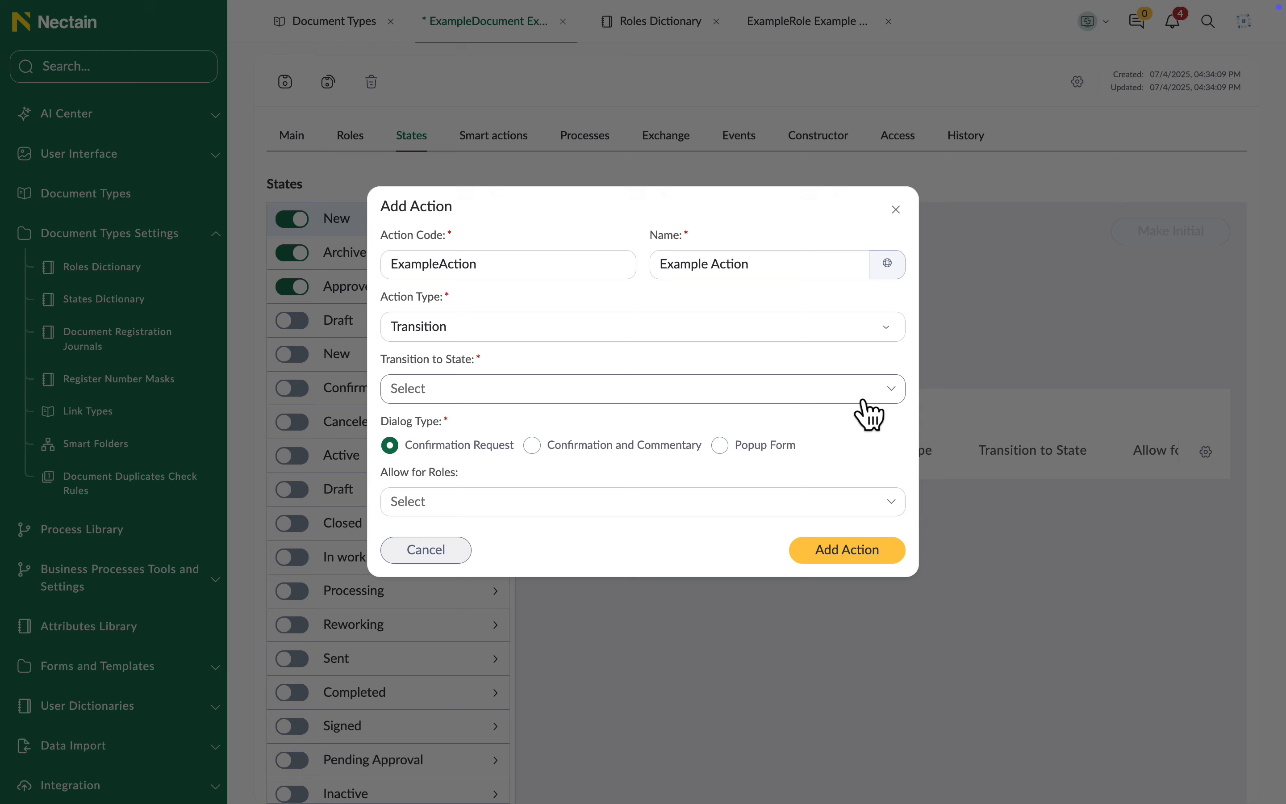
Step: Set Approved as the state that the action transitions to
left_click(897, 400)
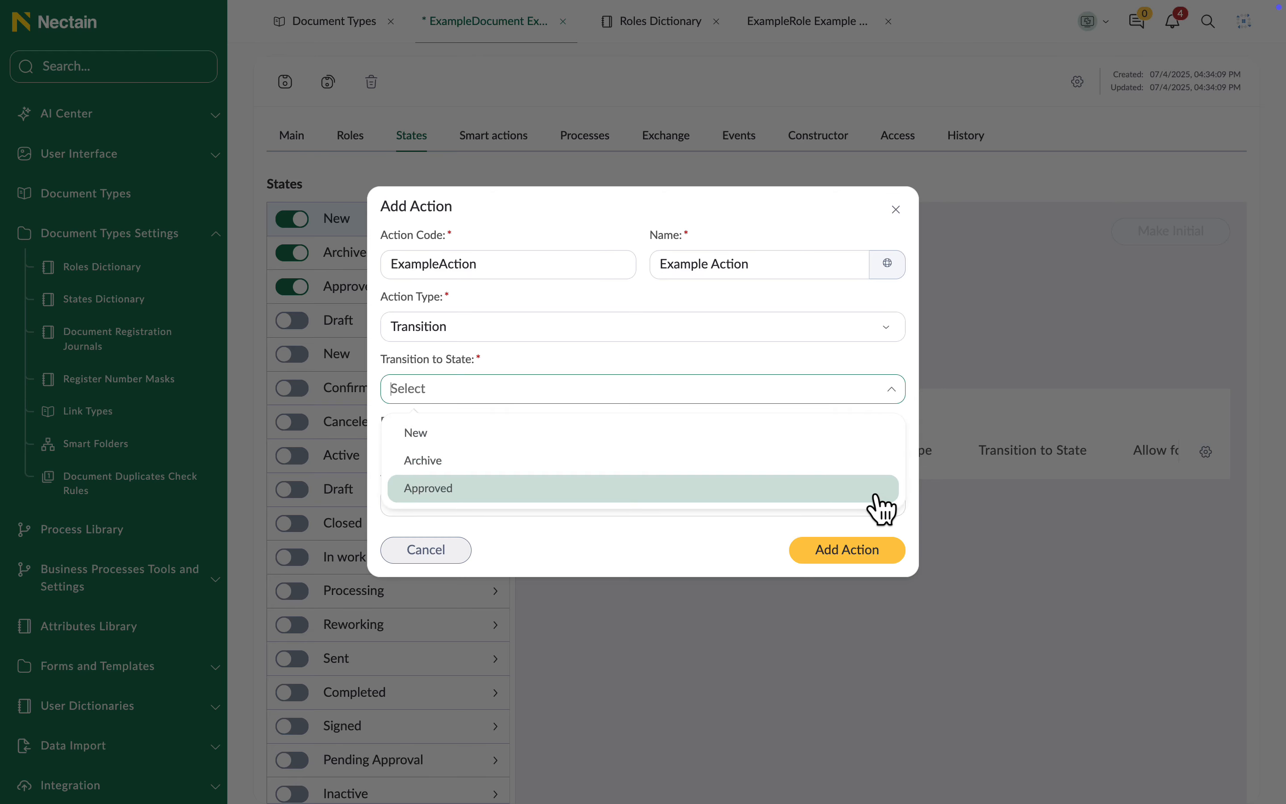
left_click(883, 488)
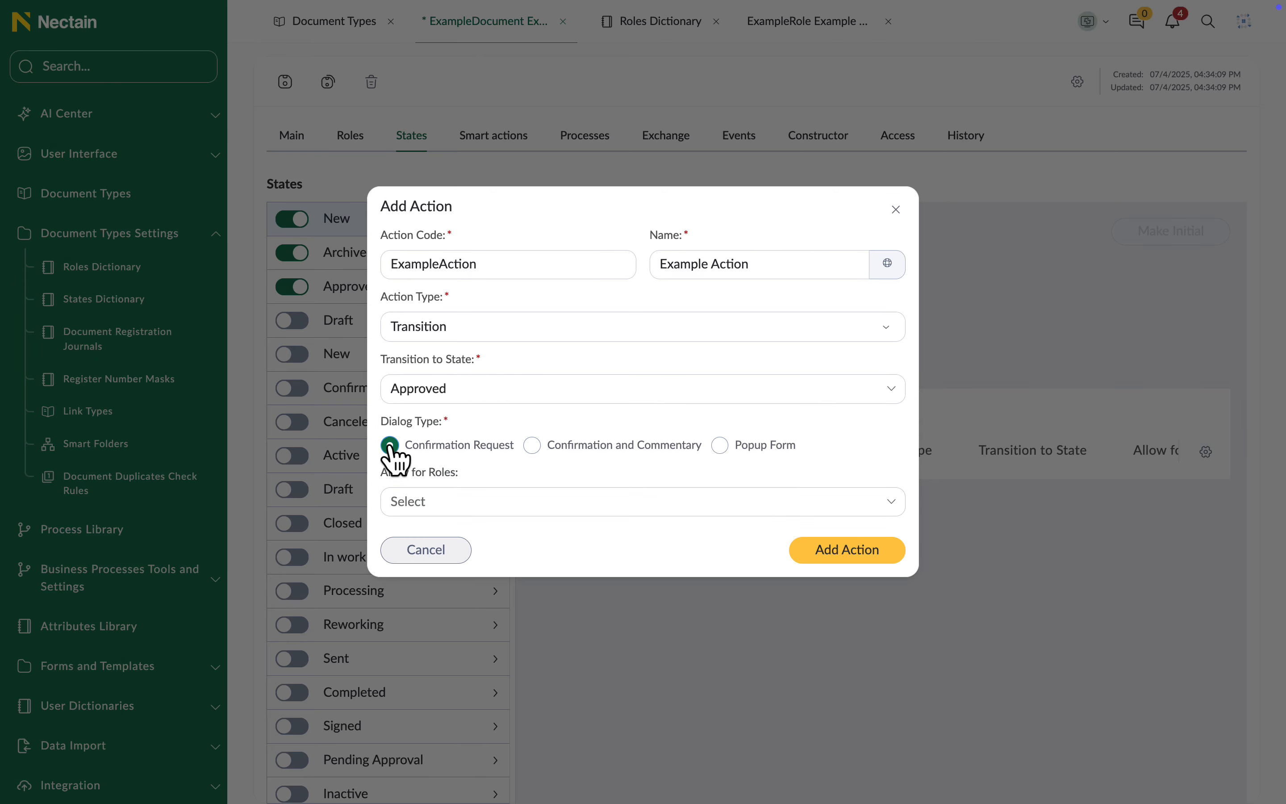
Step: Try the Confirmation and Commentary and Popup Form dialog types for the action, returning to Confirmation Request
left_click(532, 445)
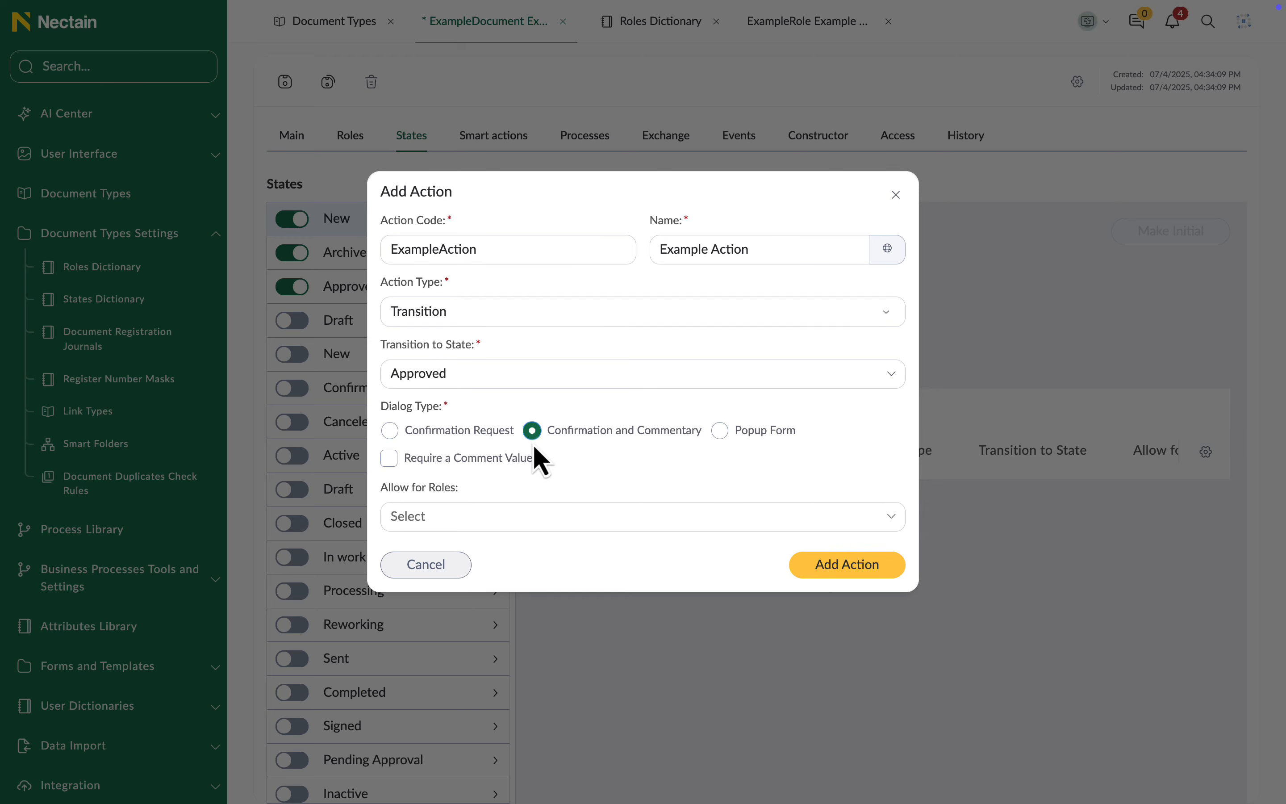
left_click(721, 431)
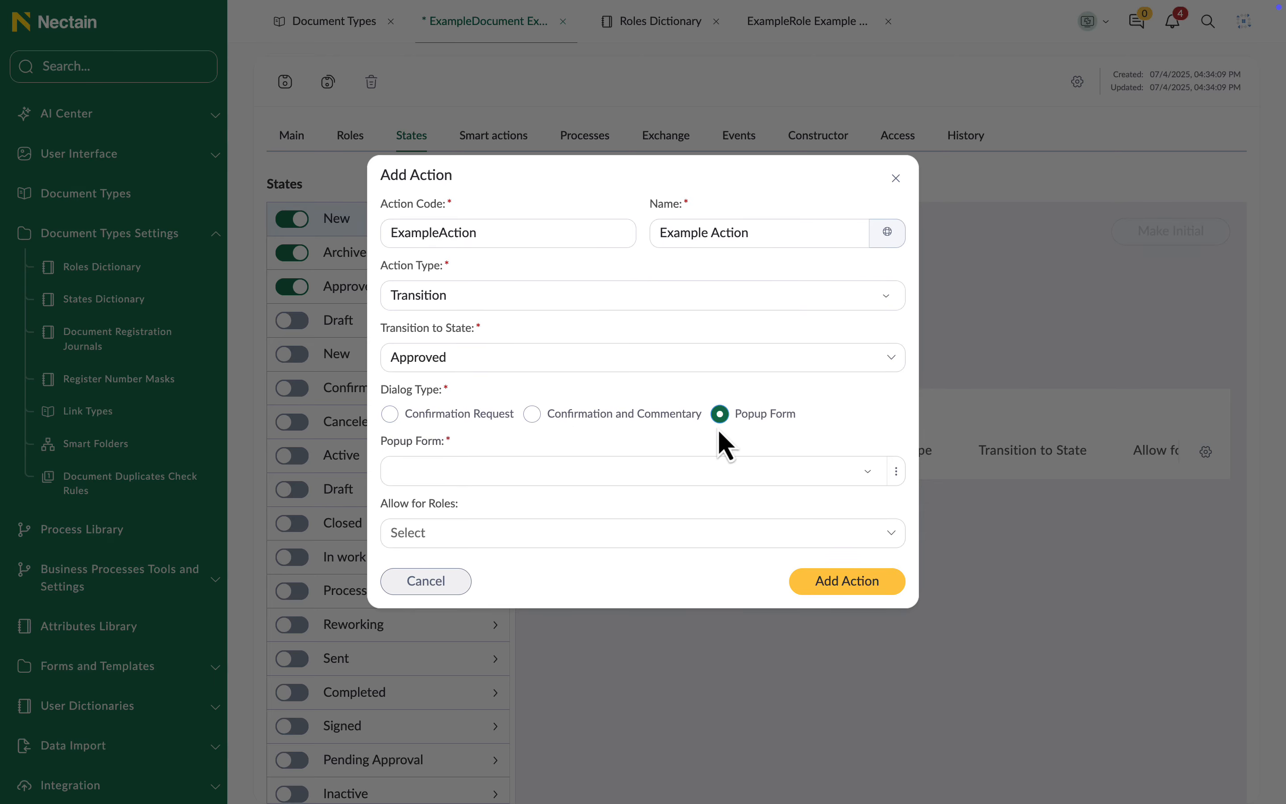
left_click(869, 474)
left_click(873, 480)
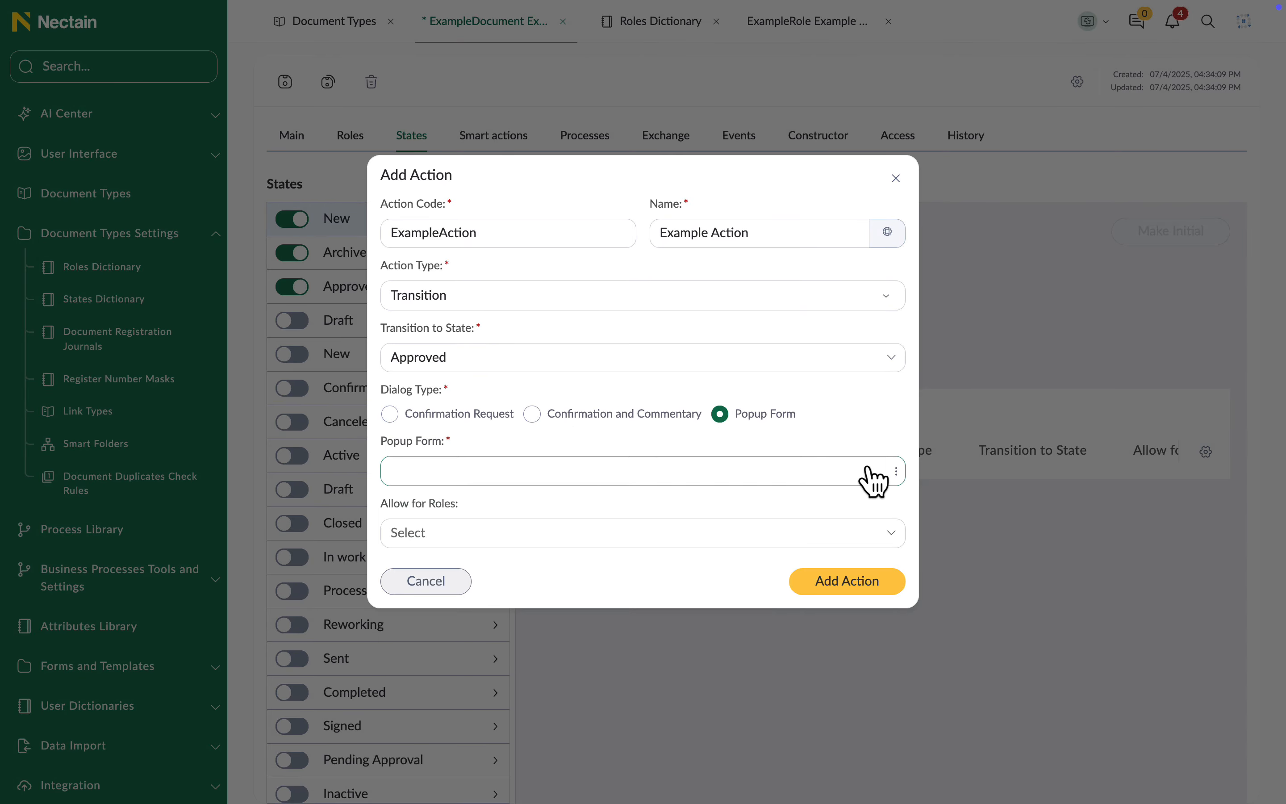
left_click(392, 415)
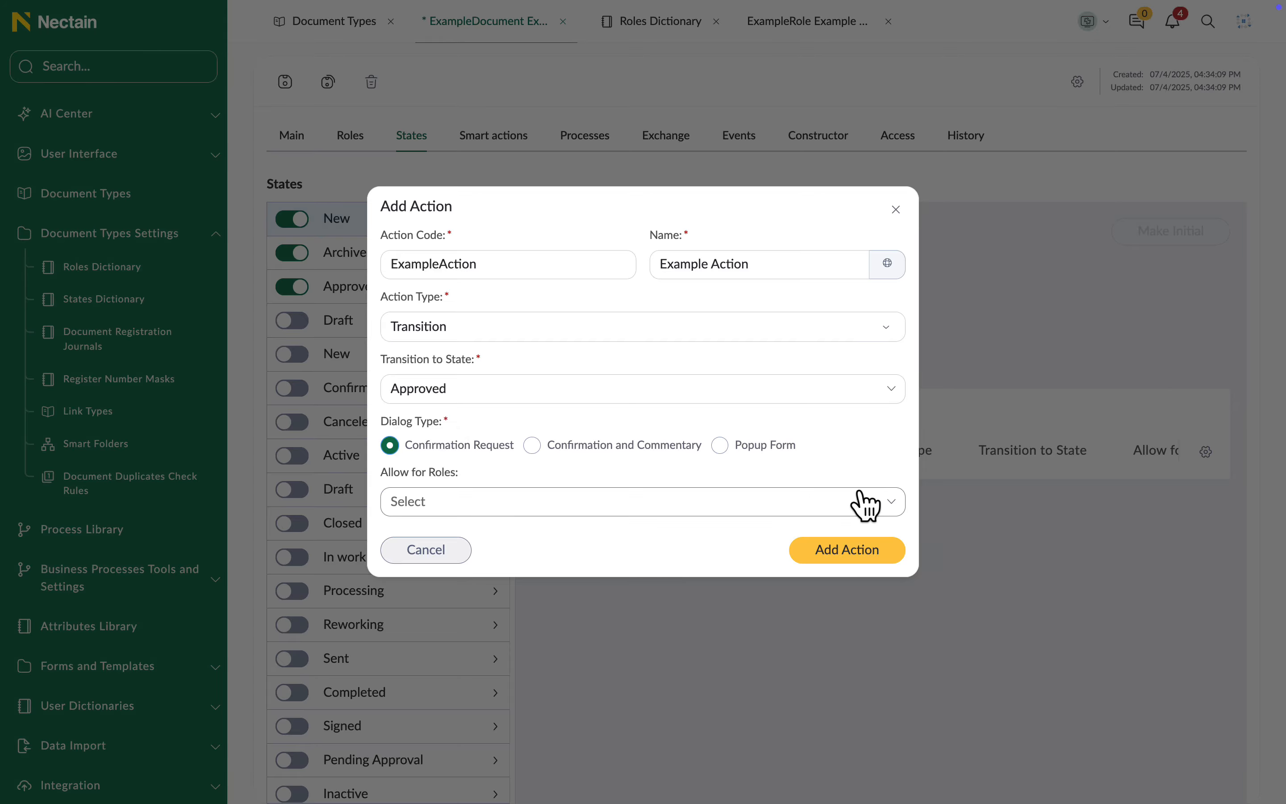
Step: Add Example Action with the Document Author role allowed, and move it below the Archive action
left_click(889, 508)
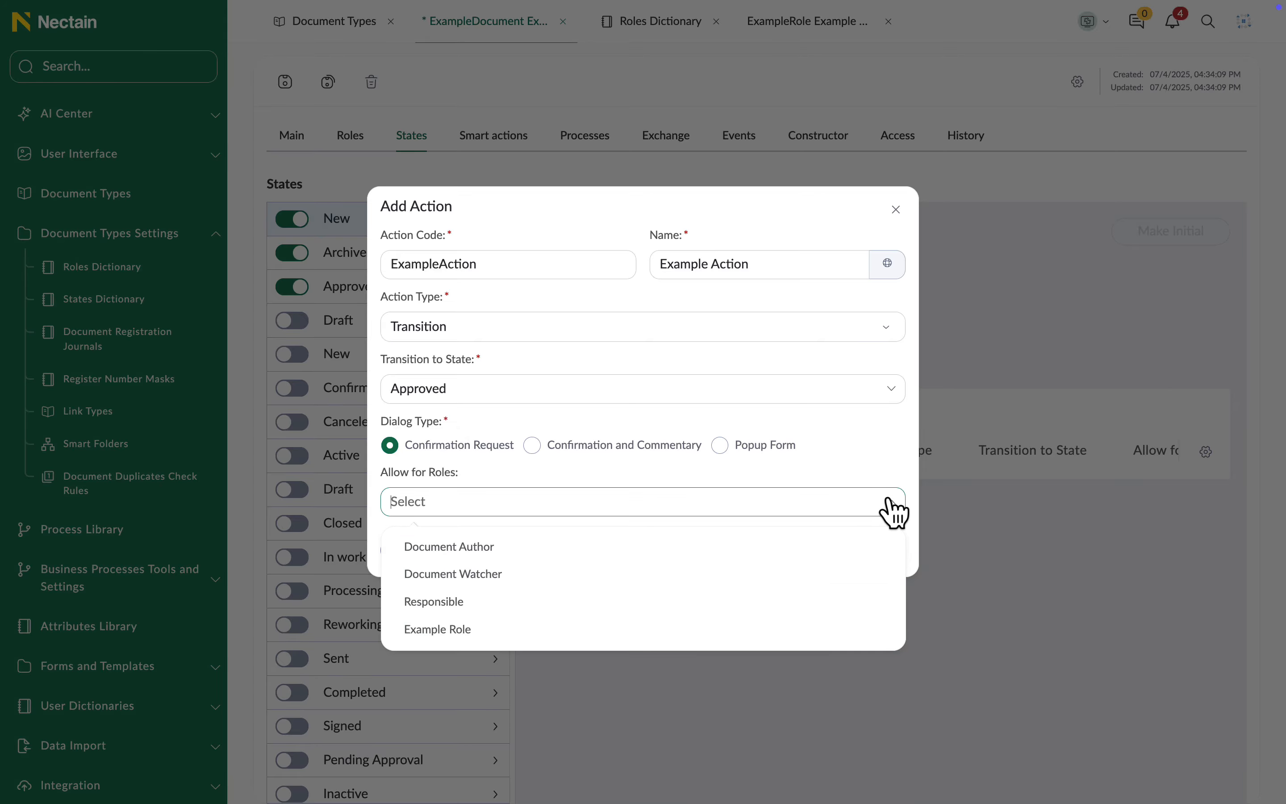
left_click(875, 547)
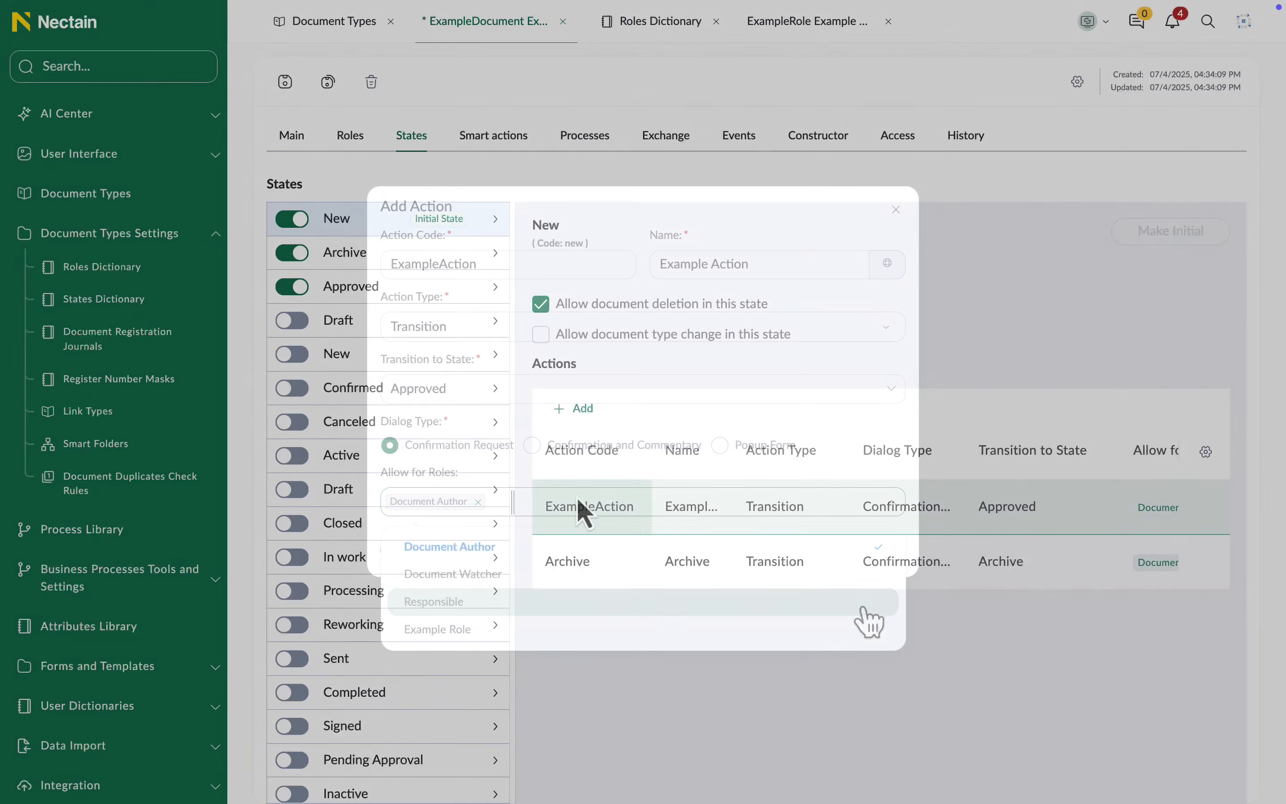
scroll(580, 505, "right", 5)
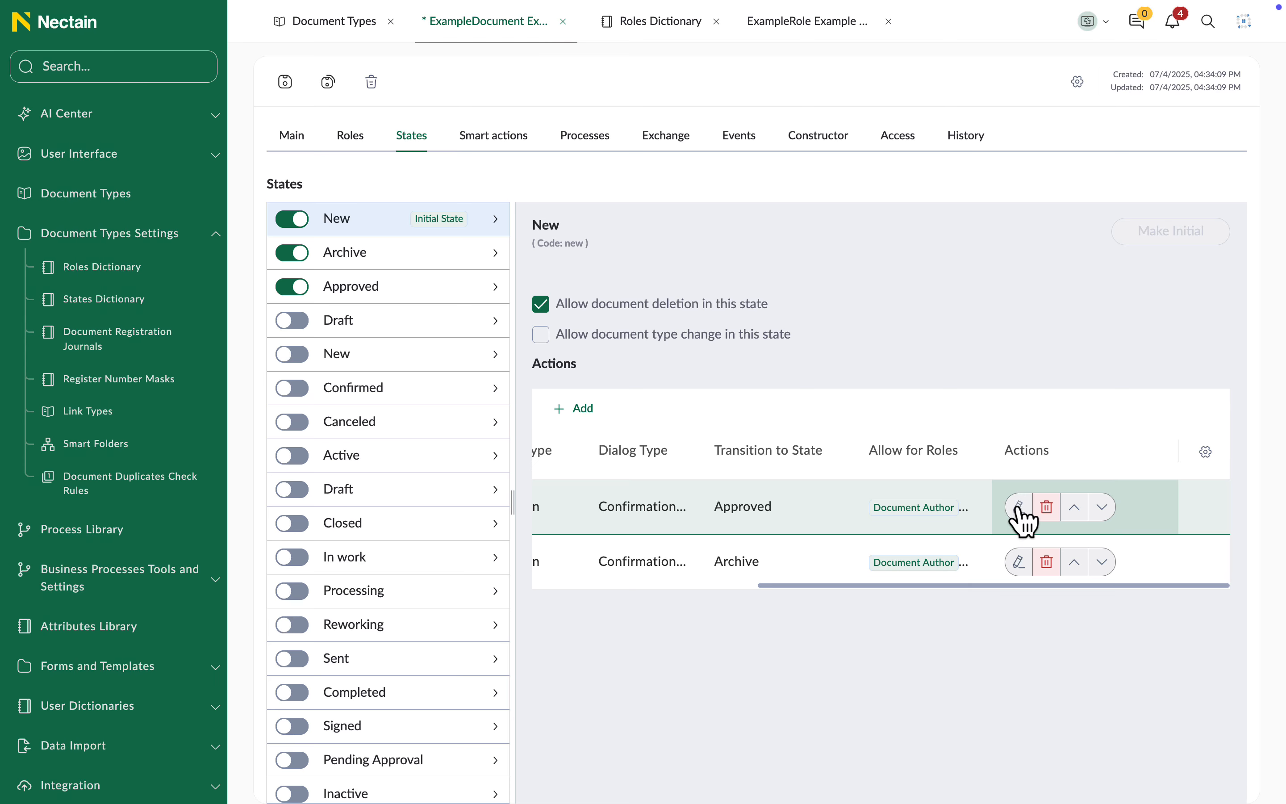
left_click(1103, 508)
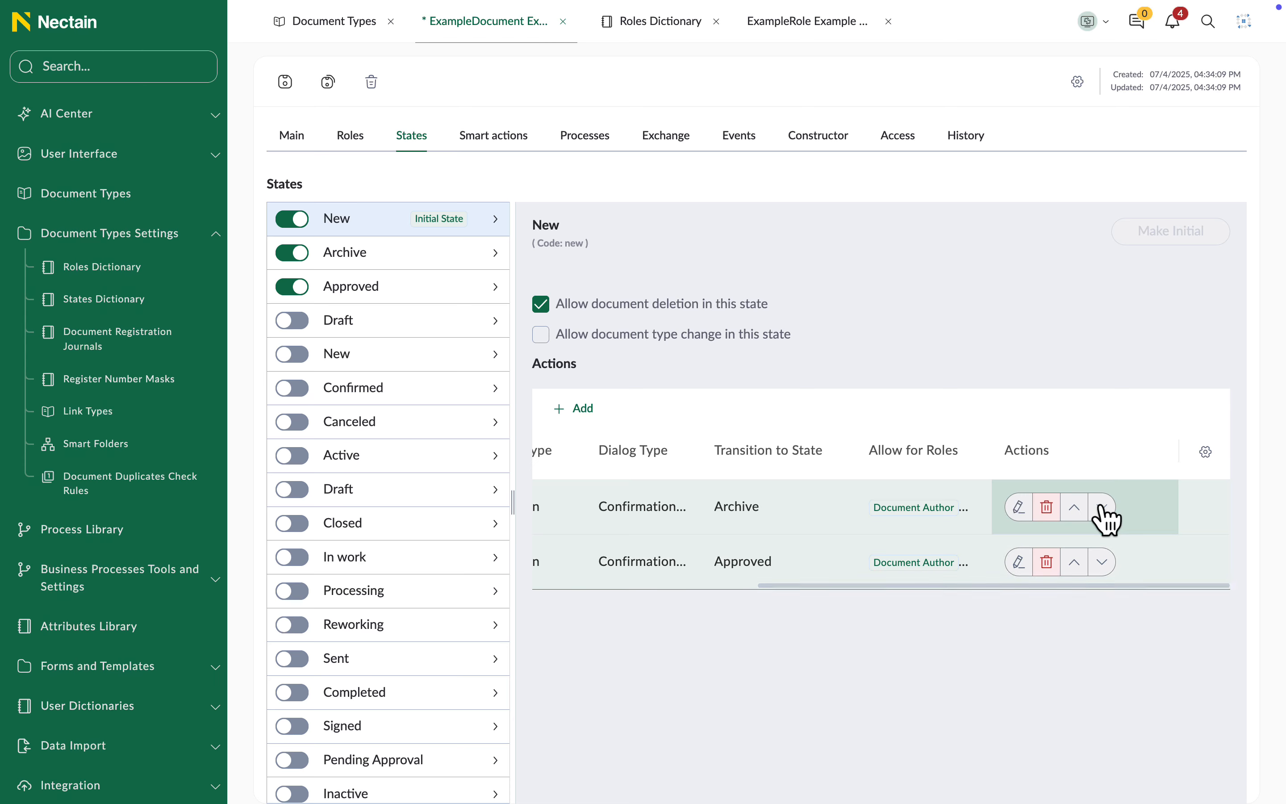
Step: Create a new state in the States Dictionary with code ExampleState and name Example State
left_click(204, 315)
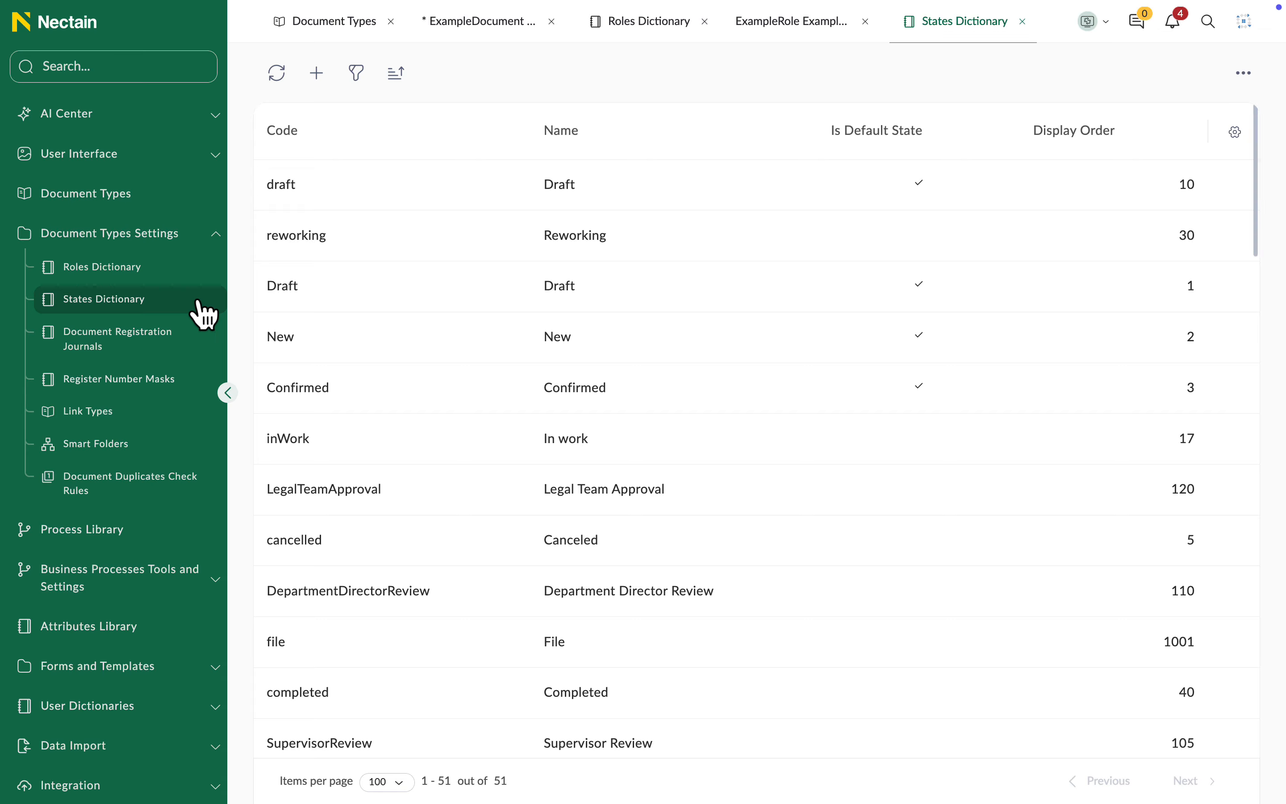
left_click(317, 74)
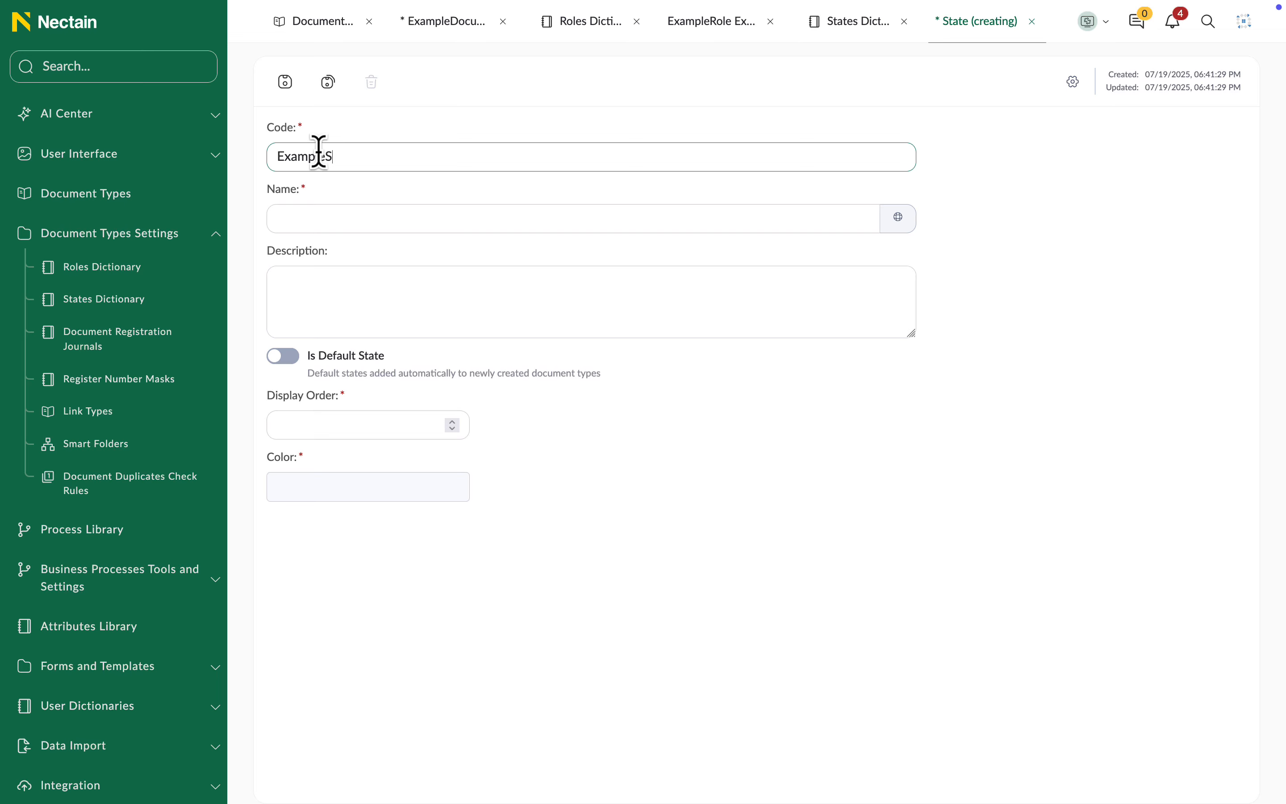
double_click(319, 156)
key("ctrl+c")
left_click(313, 217)
key("ctrl+v")
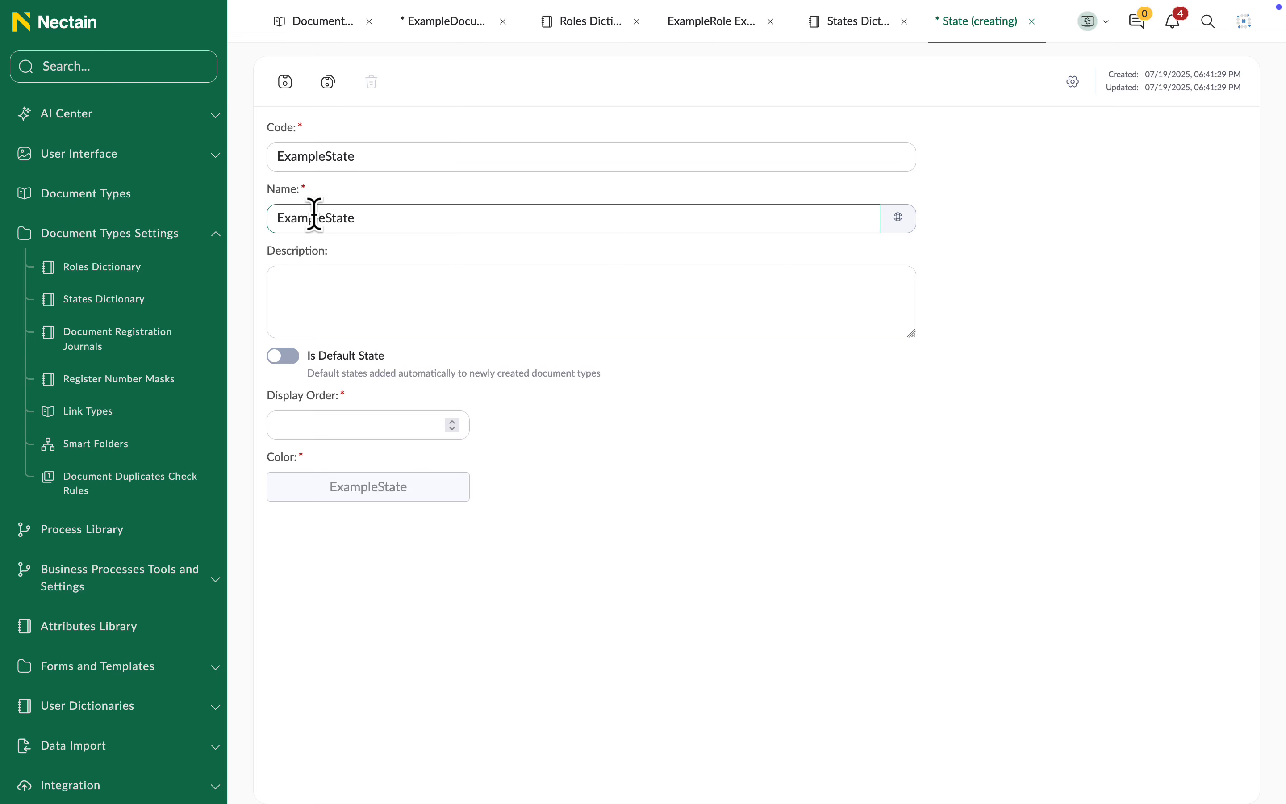
left_click(326, 217)
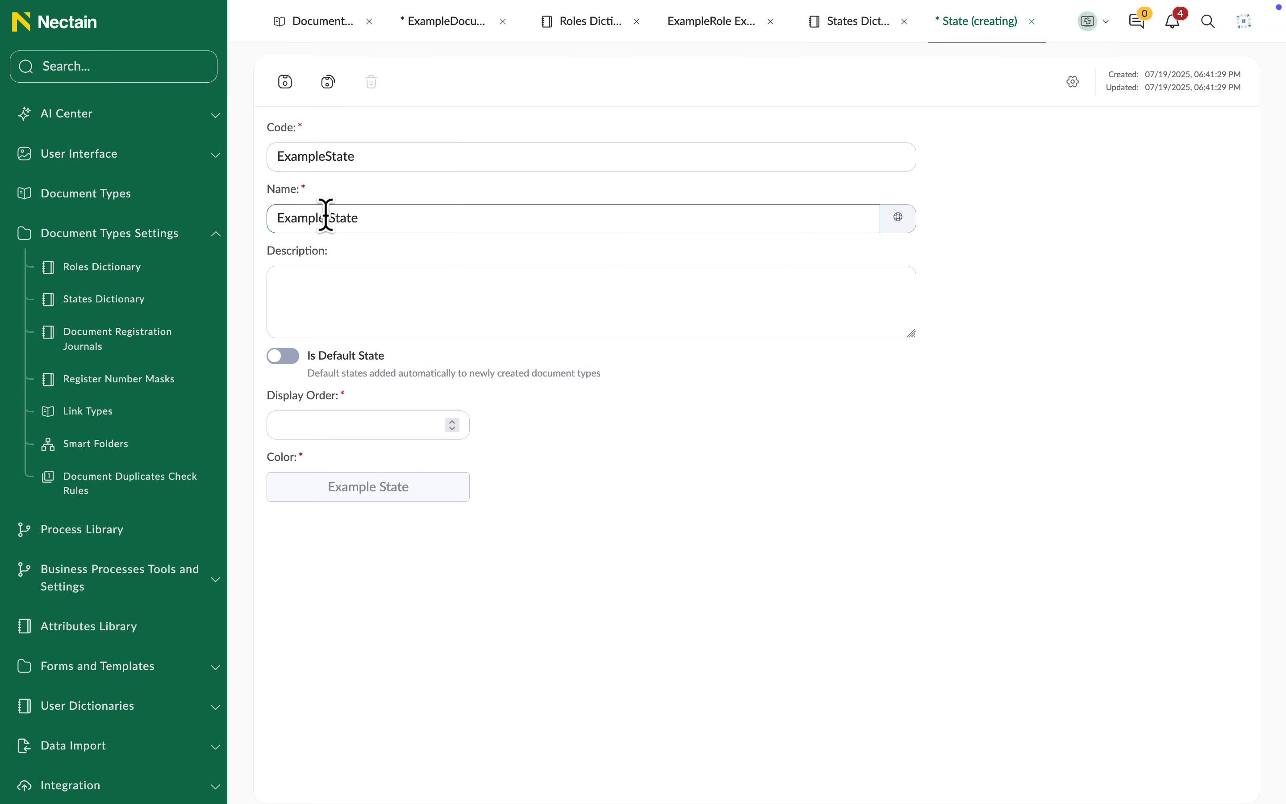
Step: Leave the new state as non-default, with display order 1000 and the blue color, and save it
left_click(285, 359)
left_click(286, 360)
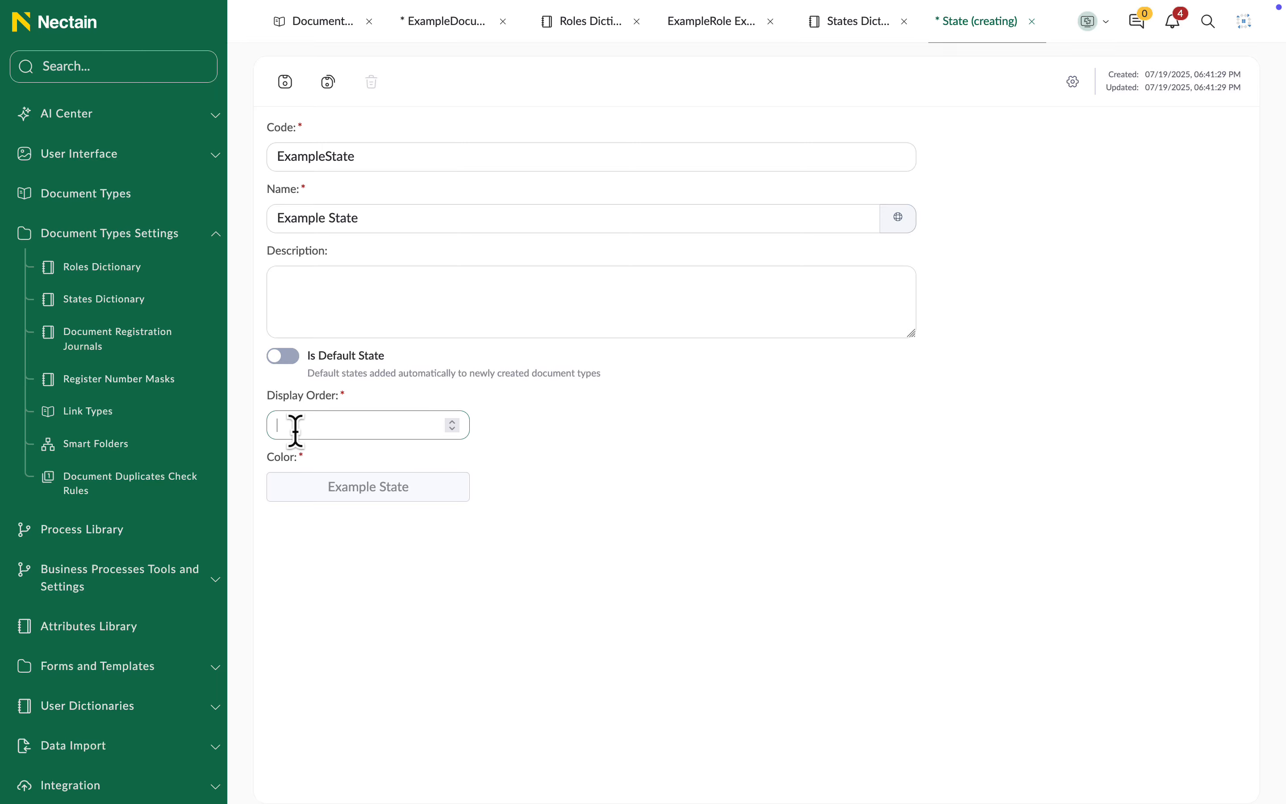
left_click(361, 494)
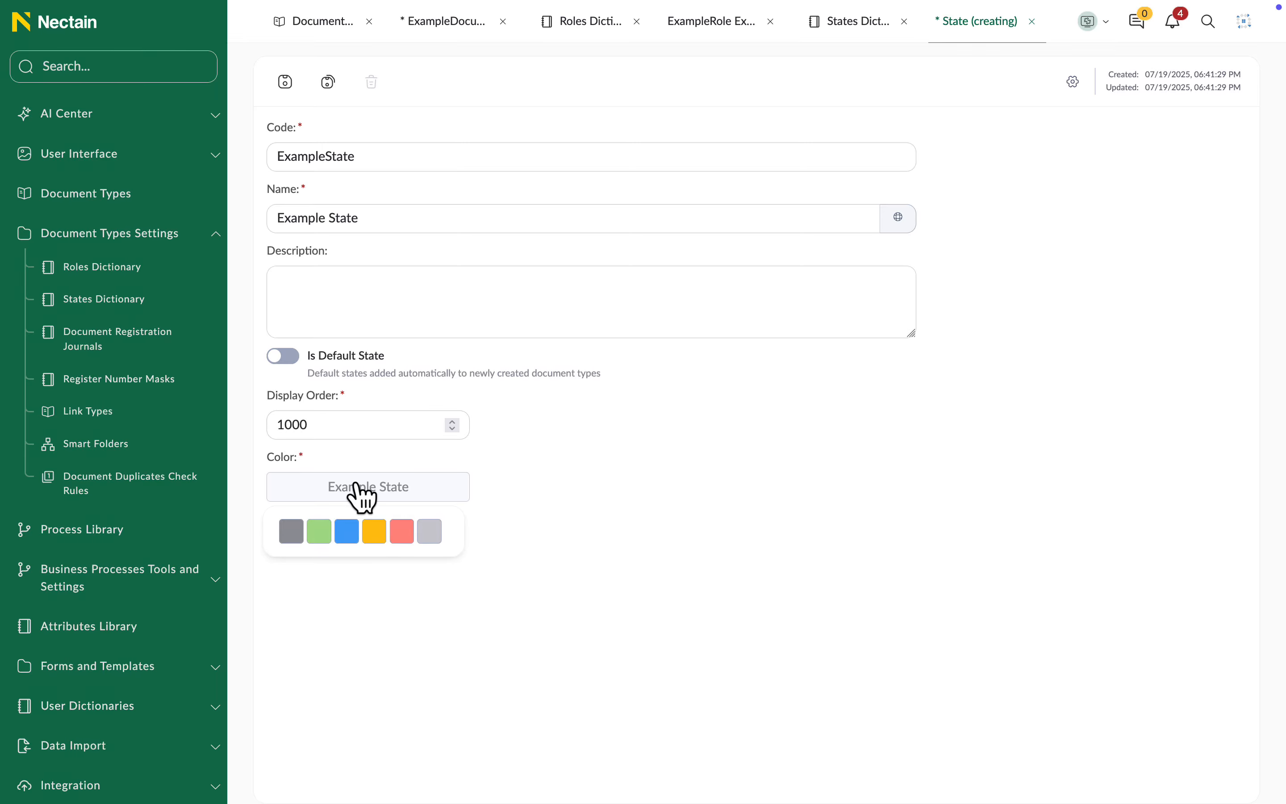
left_click(348, 534)
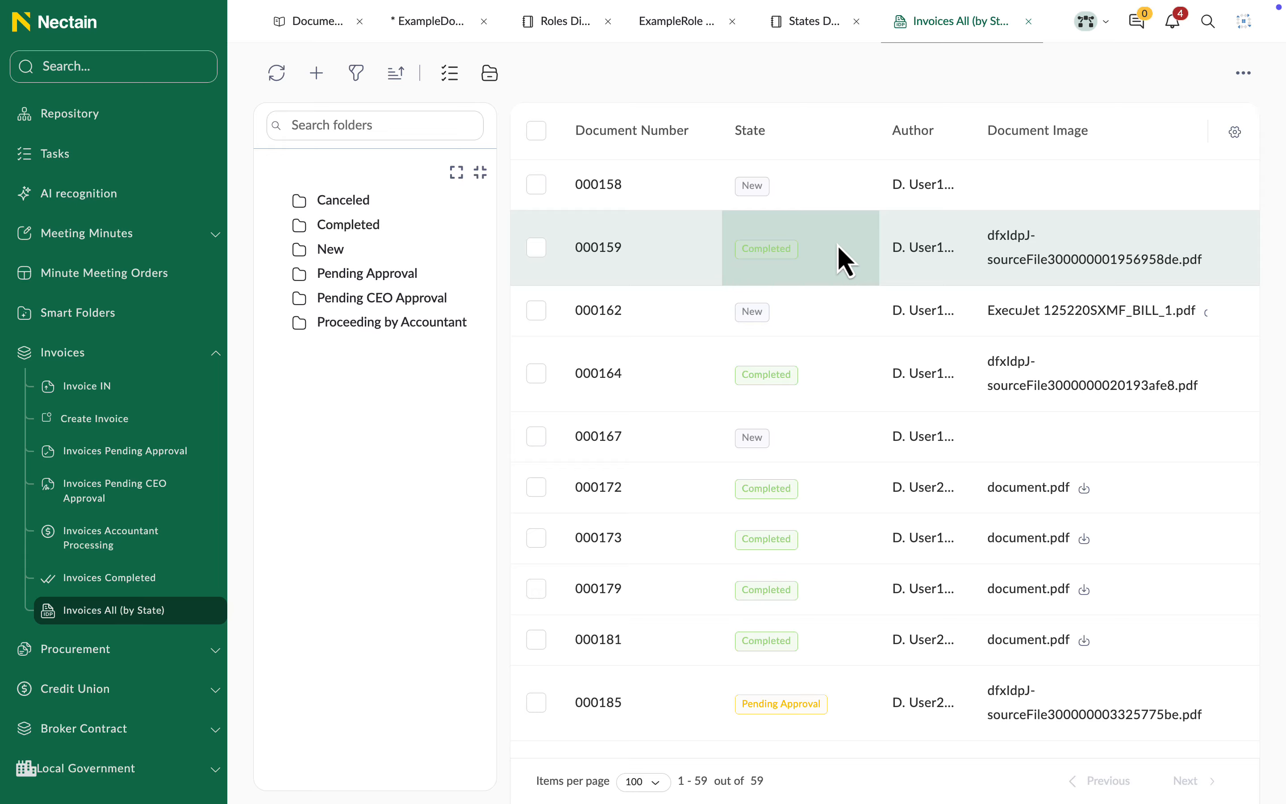
Step: Enable Example State in the Example Document type's list of states
scroll(844, 261, "down", 10)
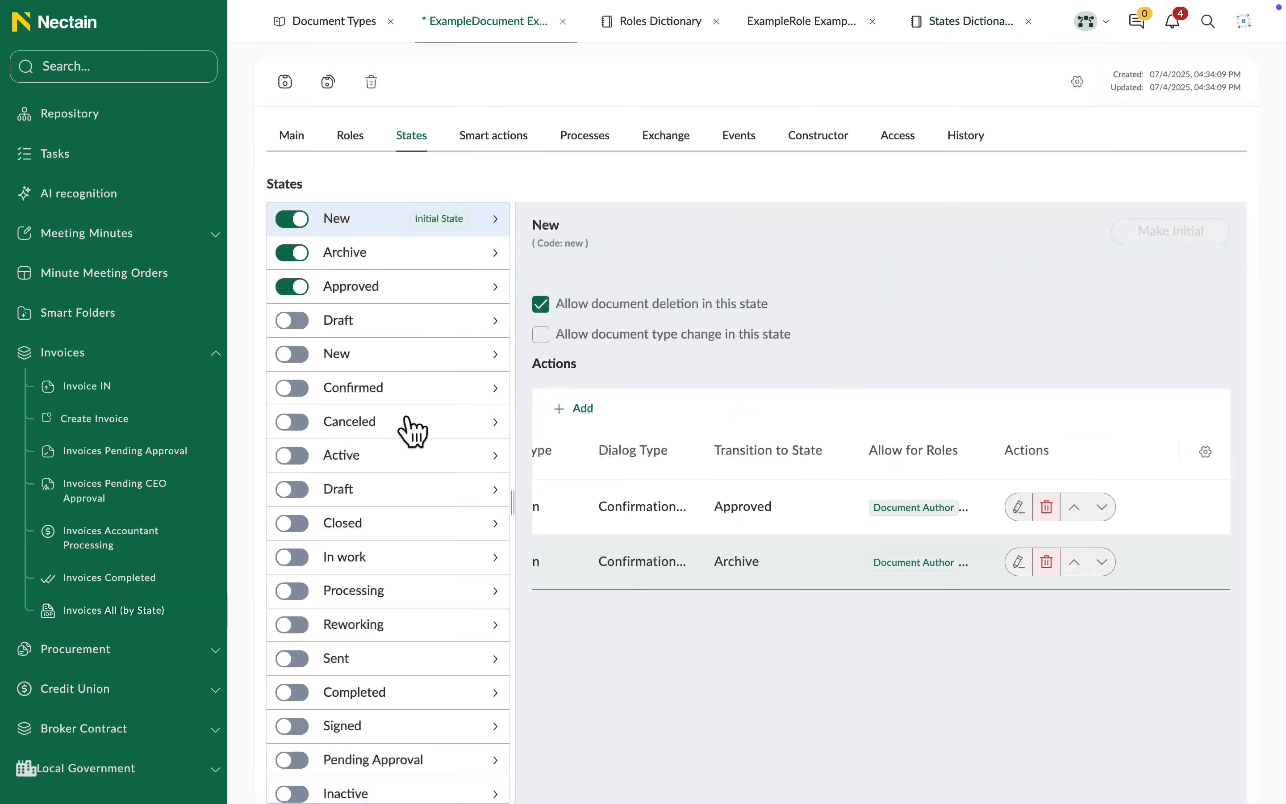
scroll(412, 452, "down", 20)
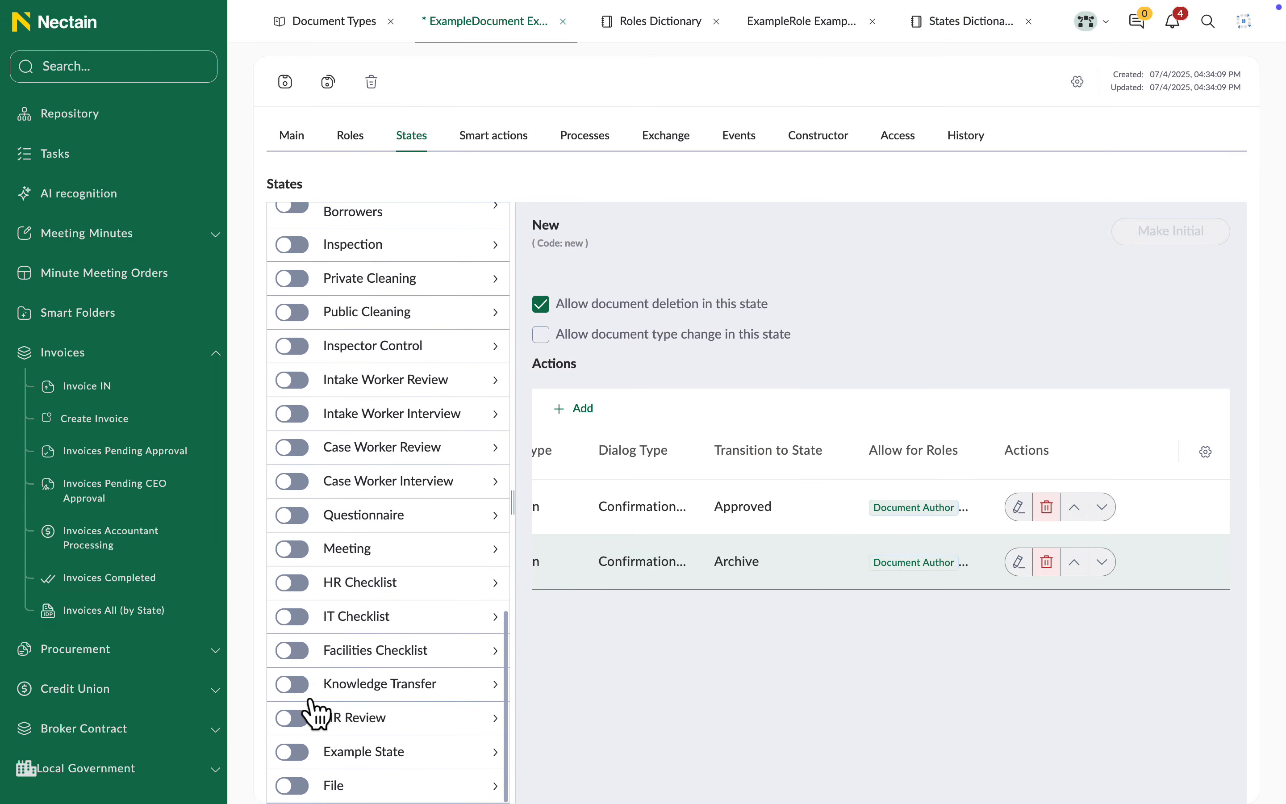
left_click(295, 751)
scroll(381, 612, "up", 5)
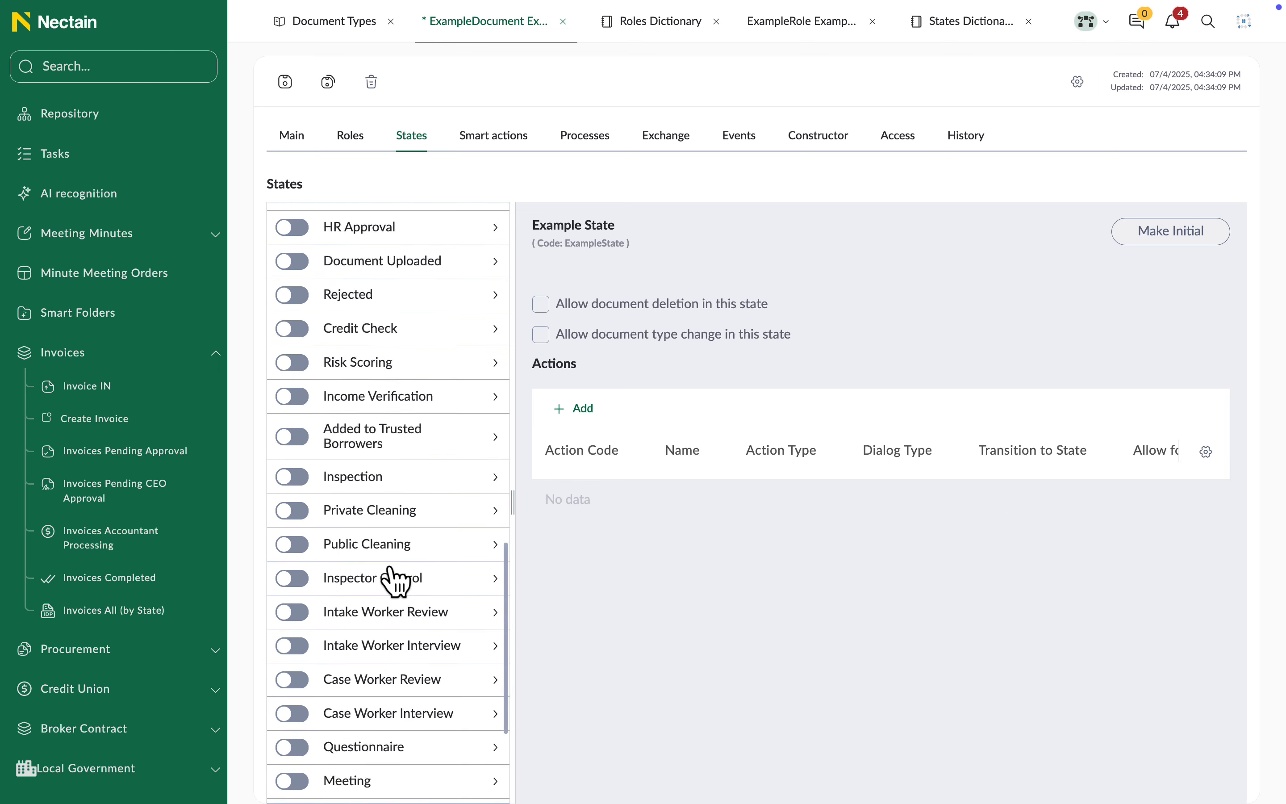
scroll(396, 579, "up", 10)
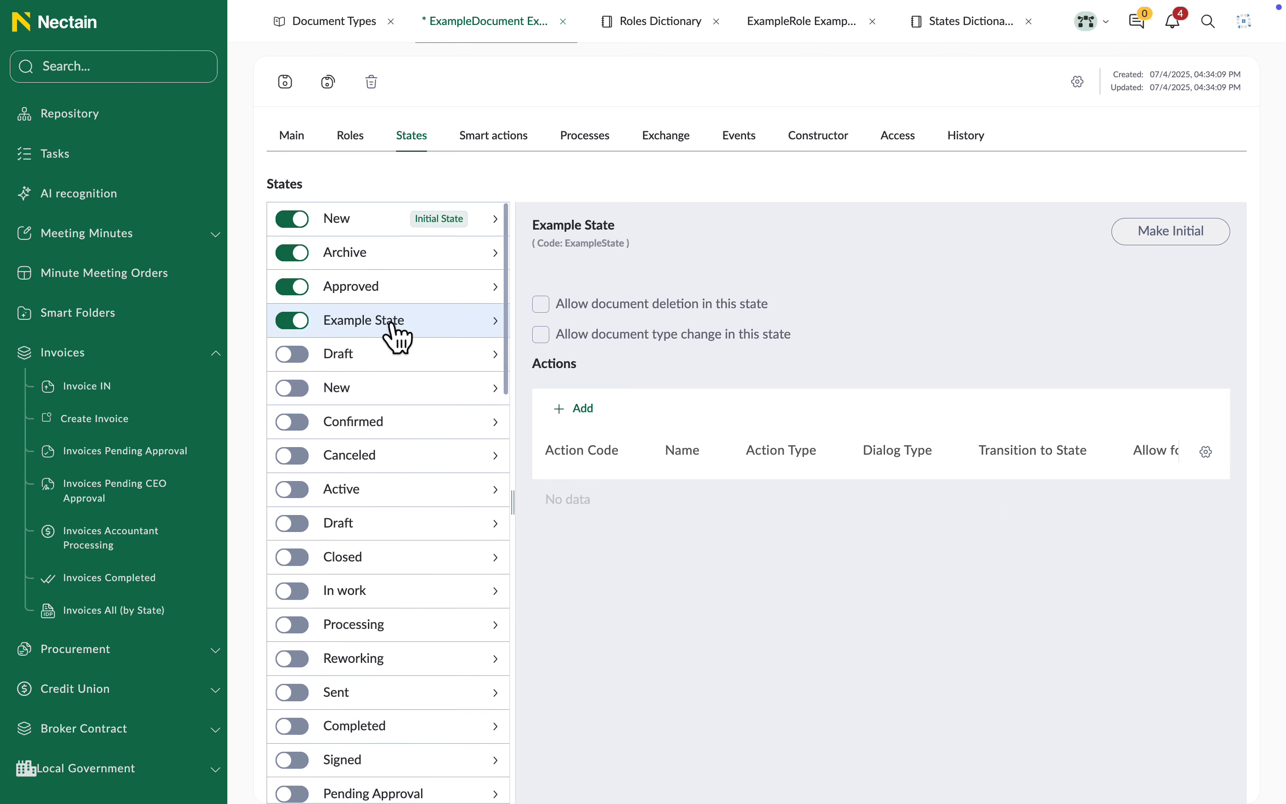
Step: Return to the States Dictionary and check which operations are available for the Example State record
left_click(947, 29)
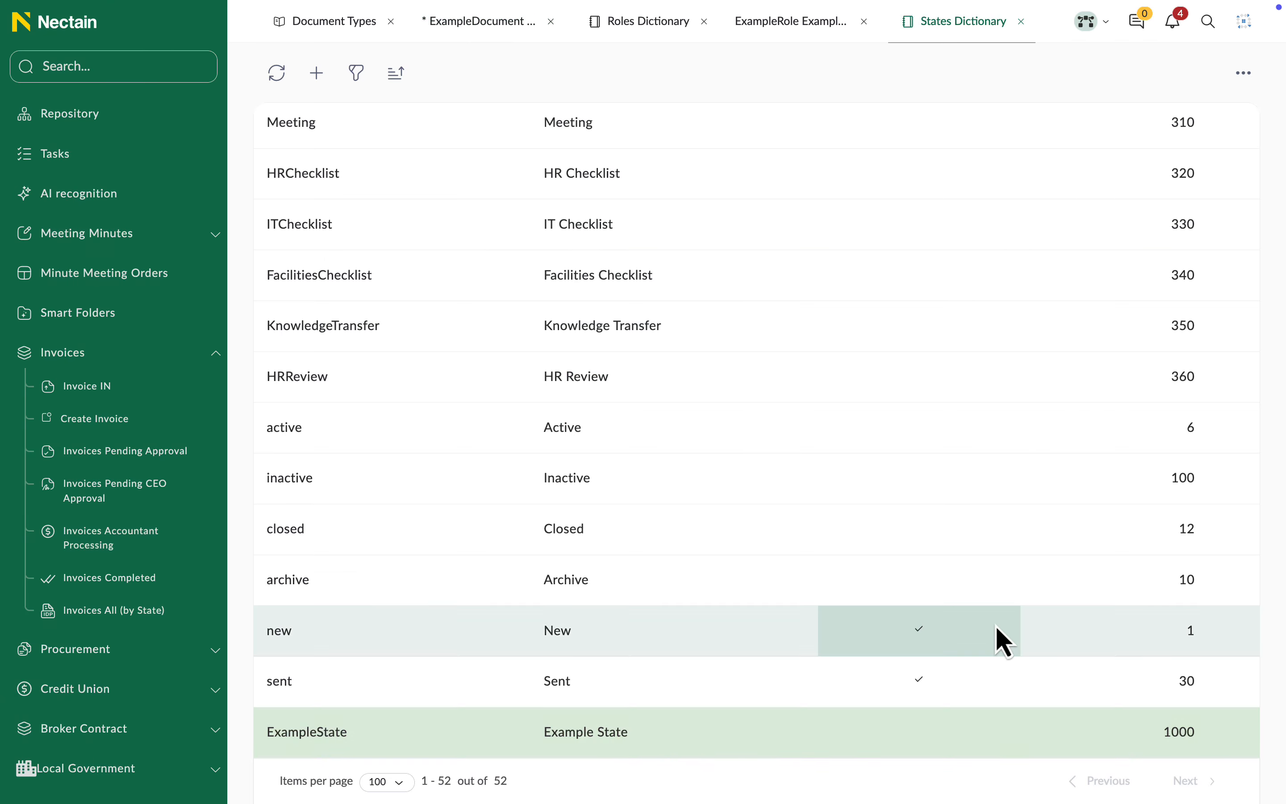
right_click(1063, 738)
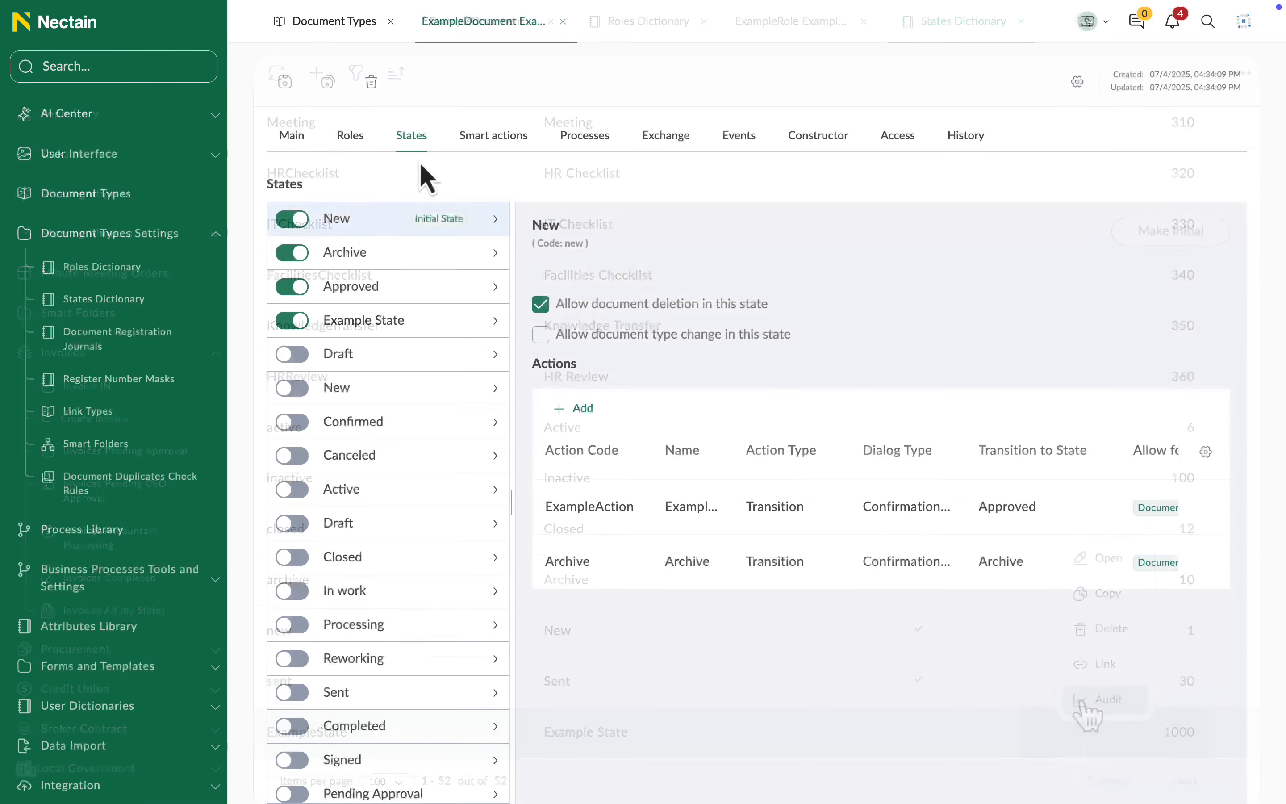
Step: Start adding a process to the Example Document type with internal code approval and the Invoice approving definition
left_click(588, 137)
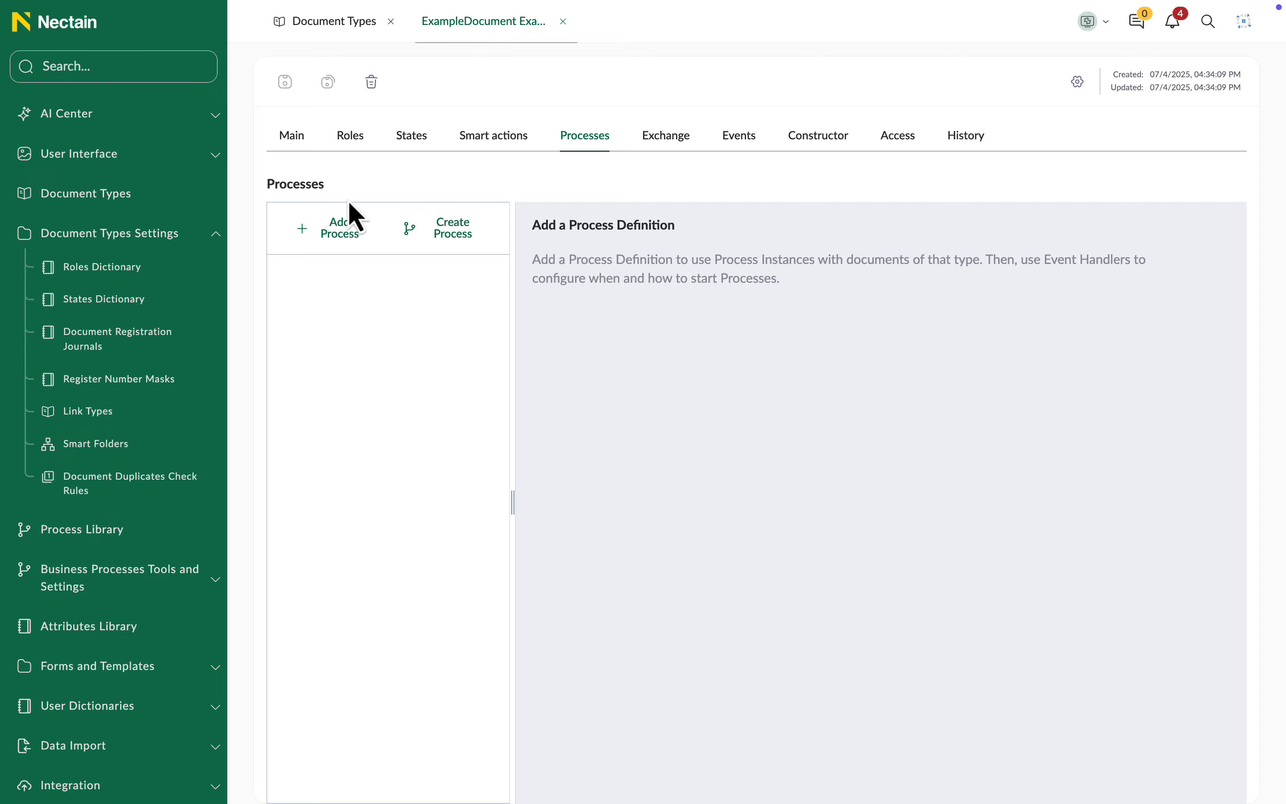
left_click(339, 218)
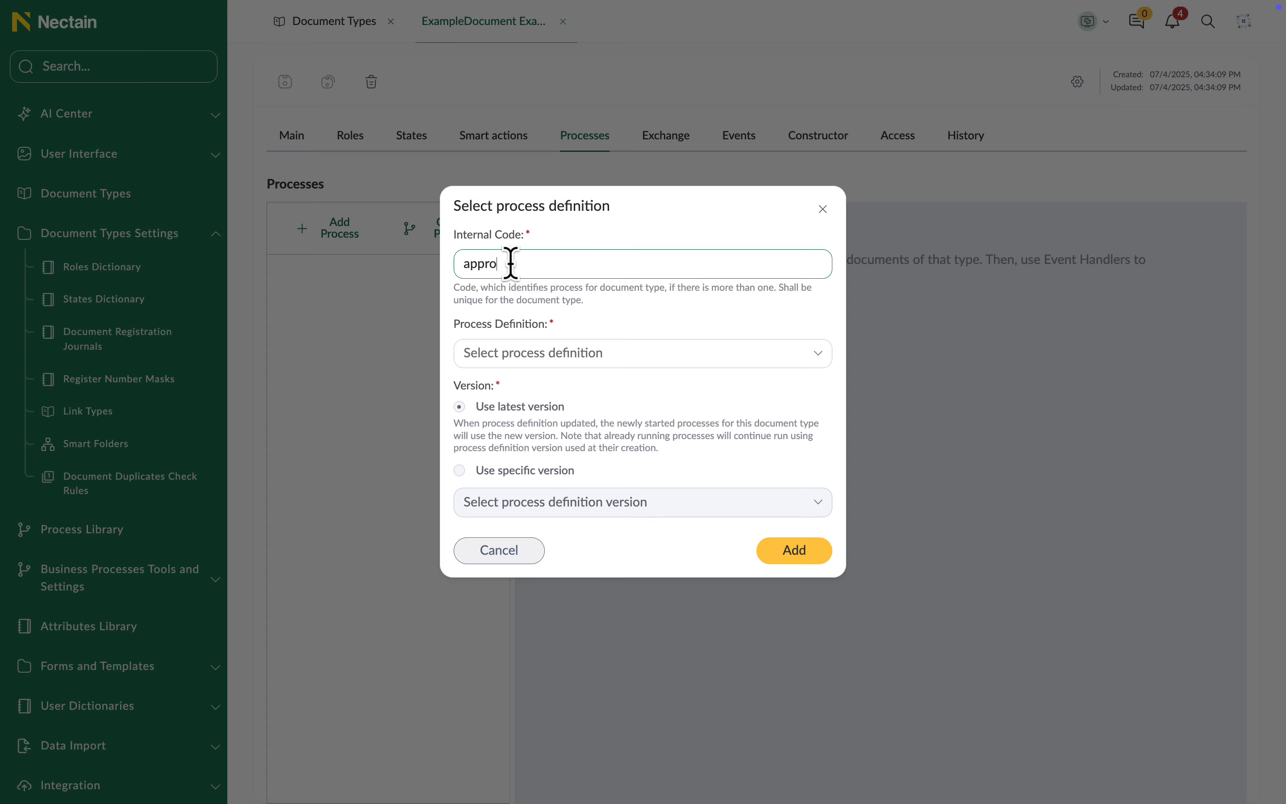
type("approval")
left_click(576, 353)
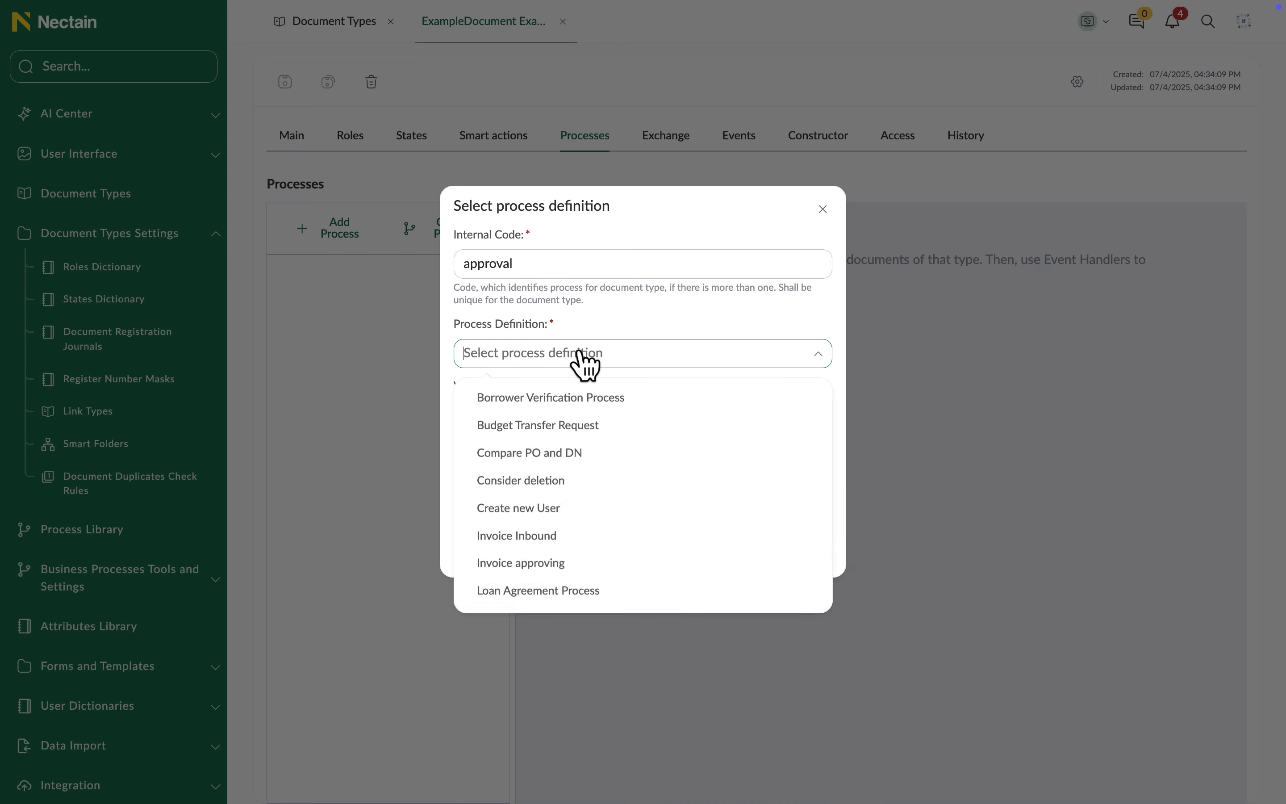
left_click(577, 564)
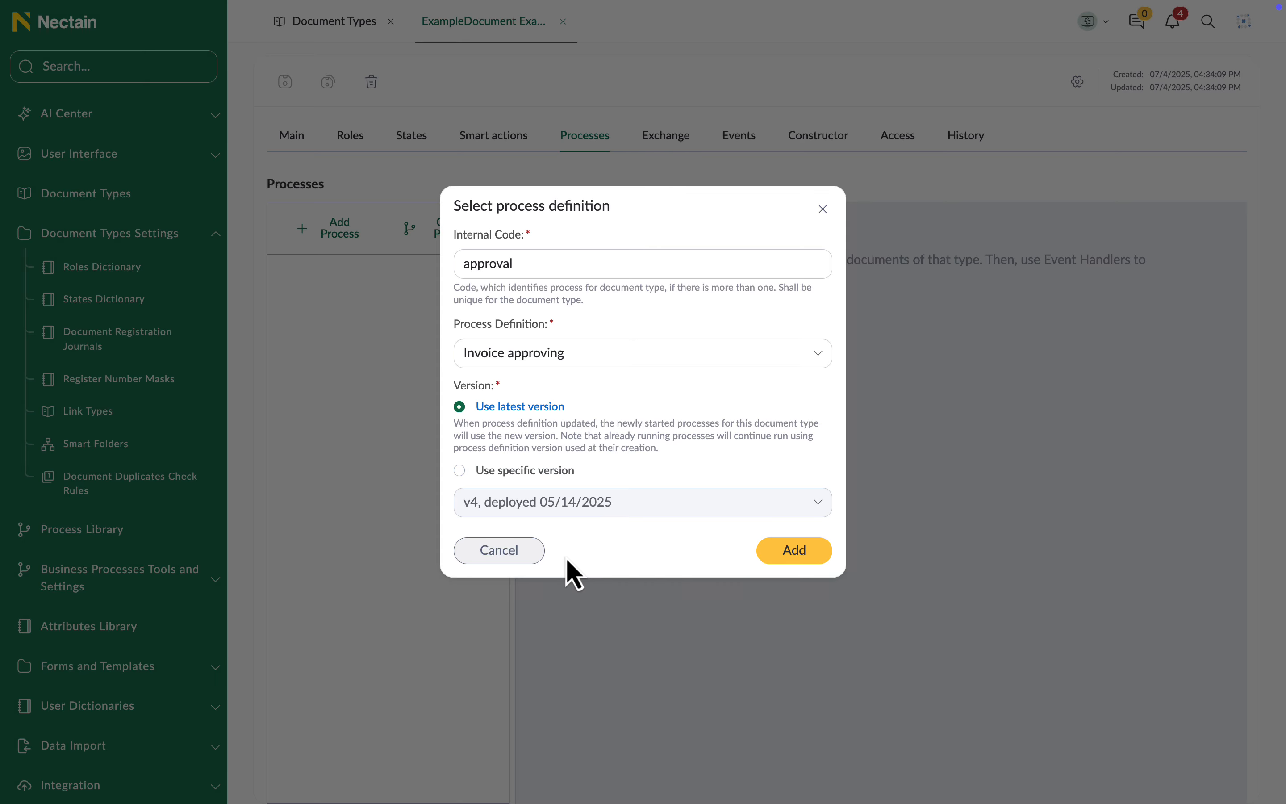
Step: Try the specific version option, return to using the latest version, and add the approval process
left_click(542, 471)
left_click(553, 504)
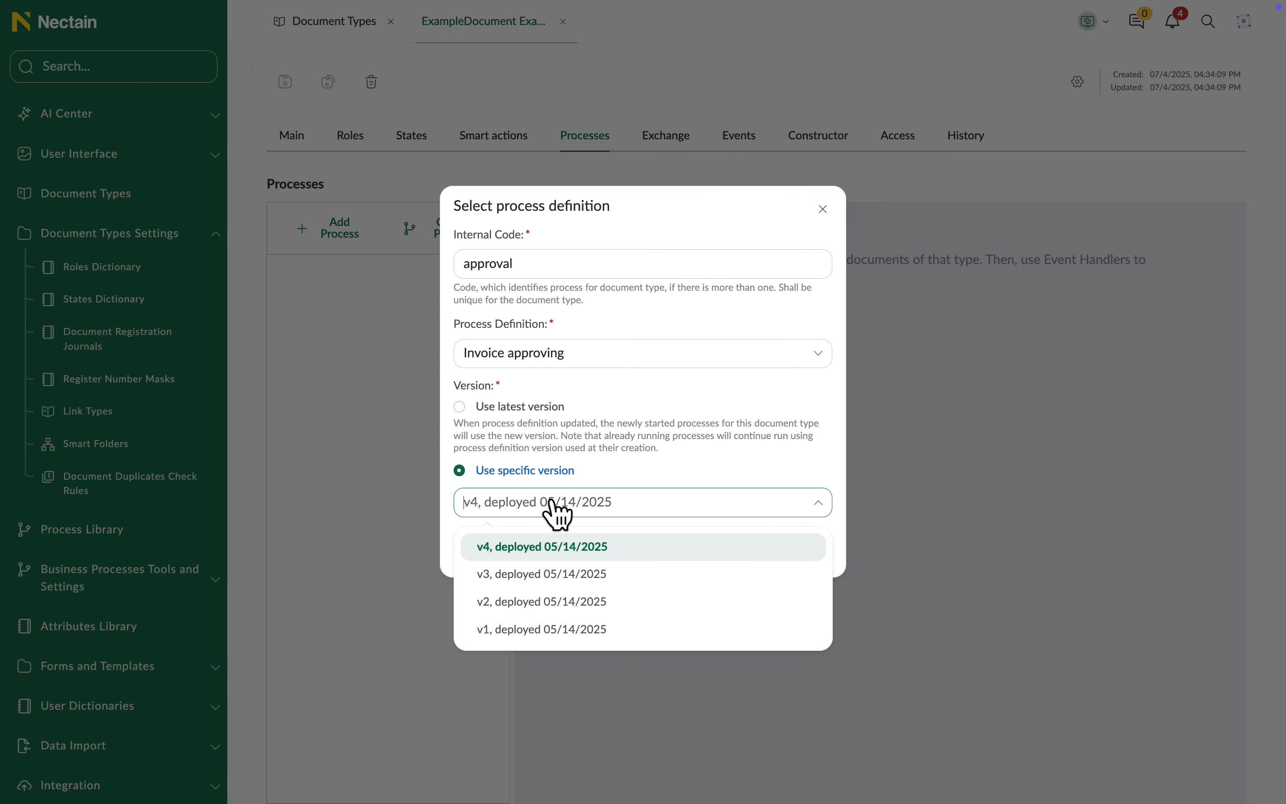
left_click(542, 408)
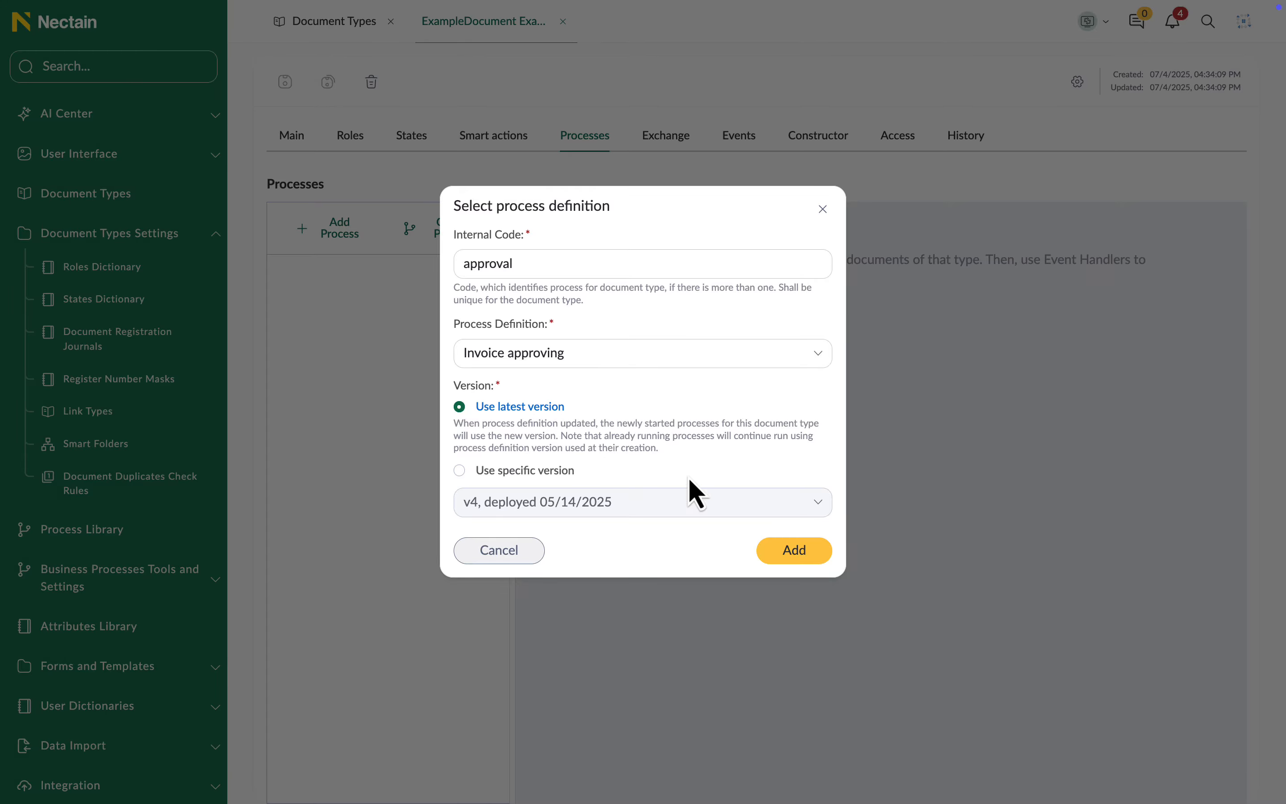
left_click(797, 553)
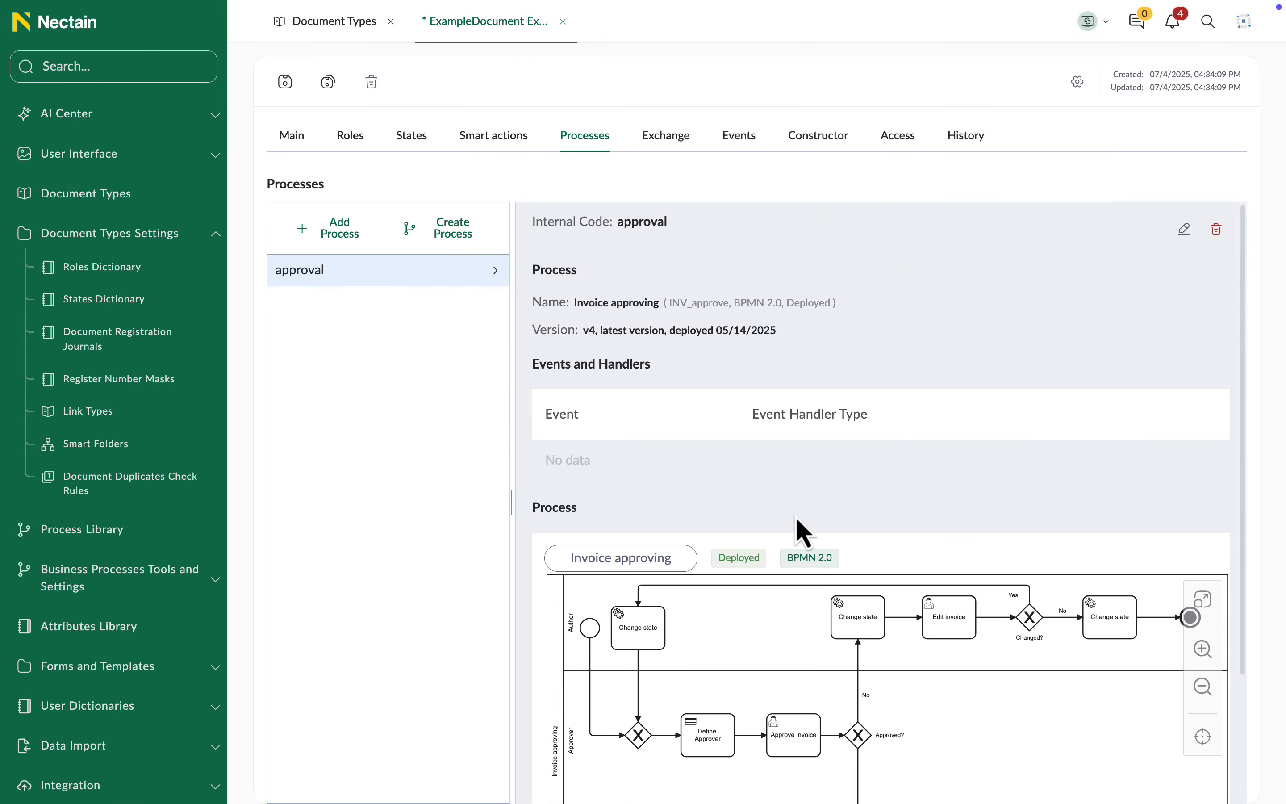
Step: Examine the approval process's diagram, its full Invoice approving definition and its edit settings, leaving them unchanged
scroll(794, 527, "down", 3)
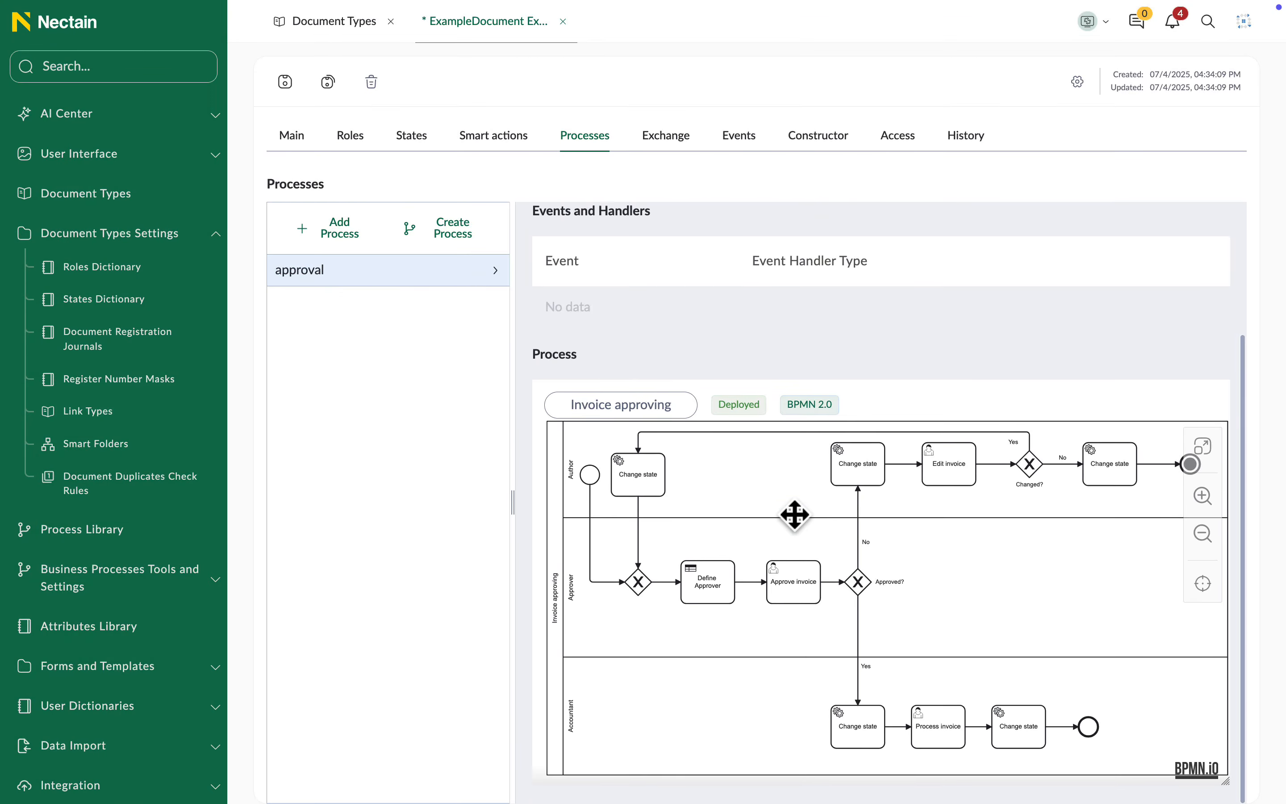
left_click(668, 419)
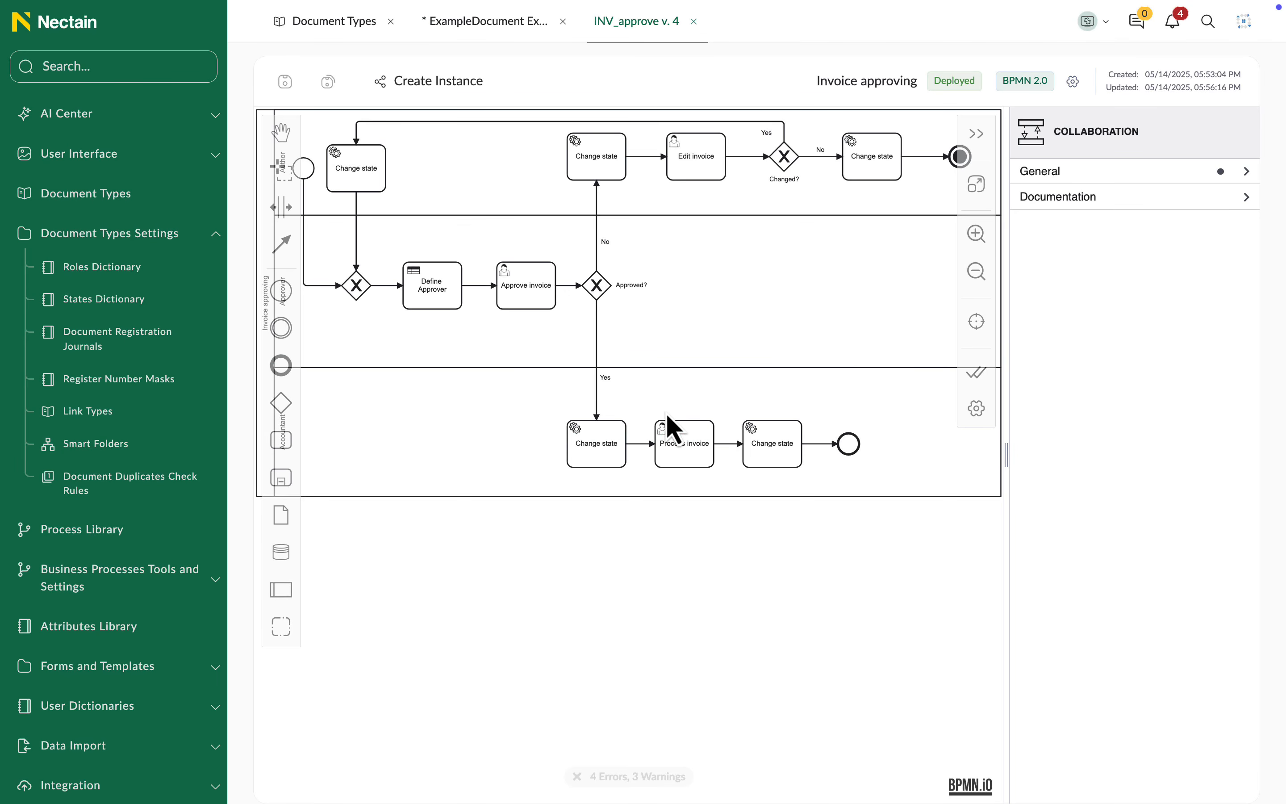
left_click(497, 28)
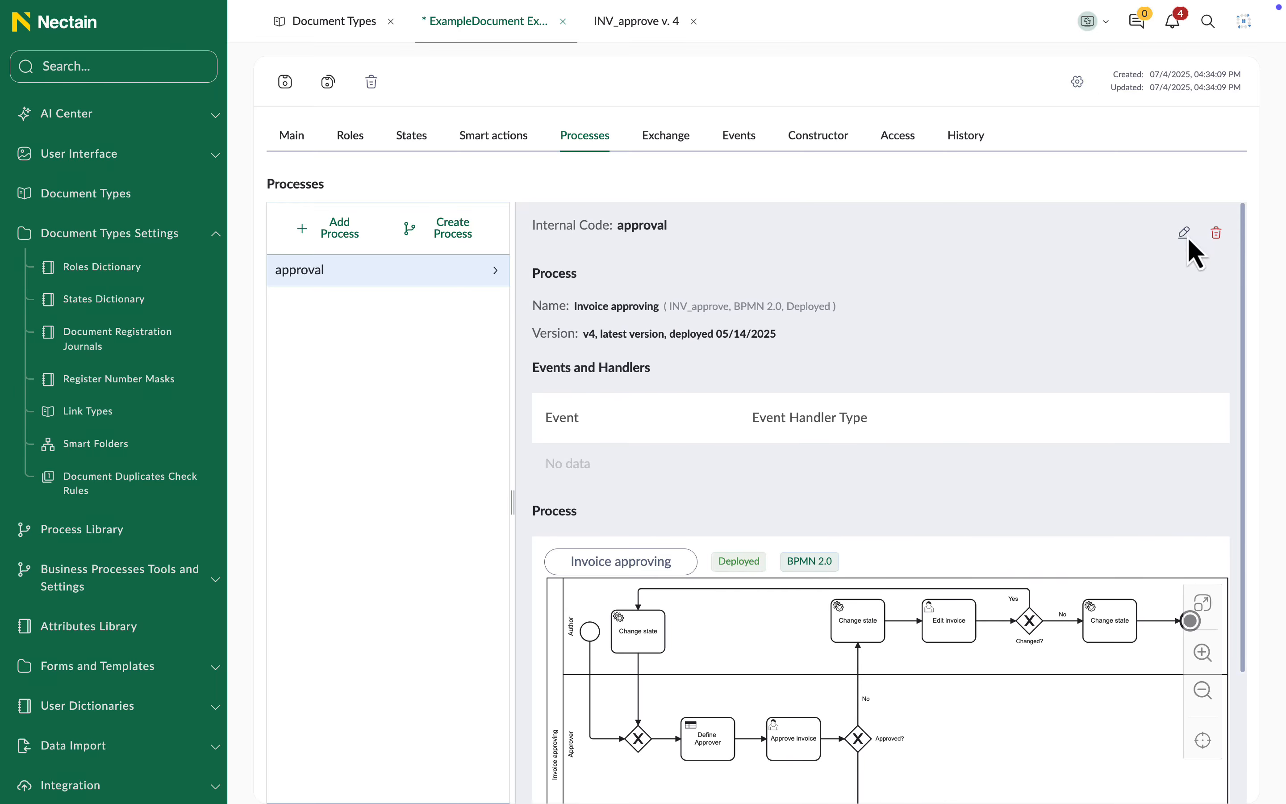
left_click(1185, 234)
left_click(823, 209)
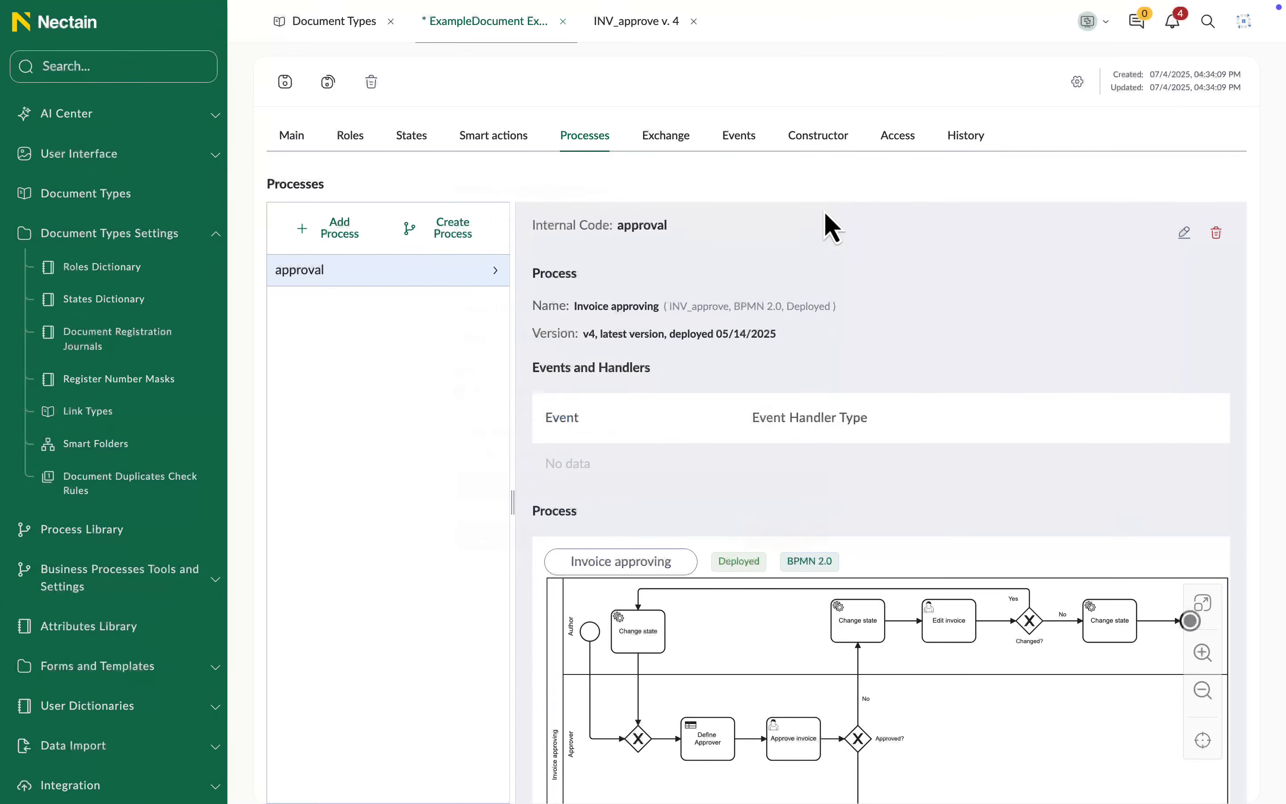
Step: Enable the Get from QA and Send to QA exchanges with qa env for the Example Document type
left_click(672, 134)
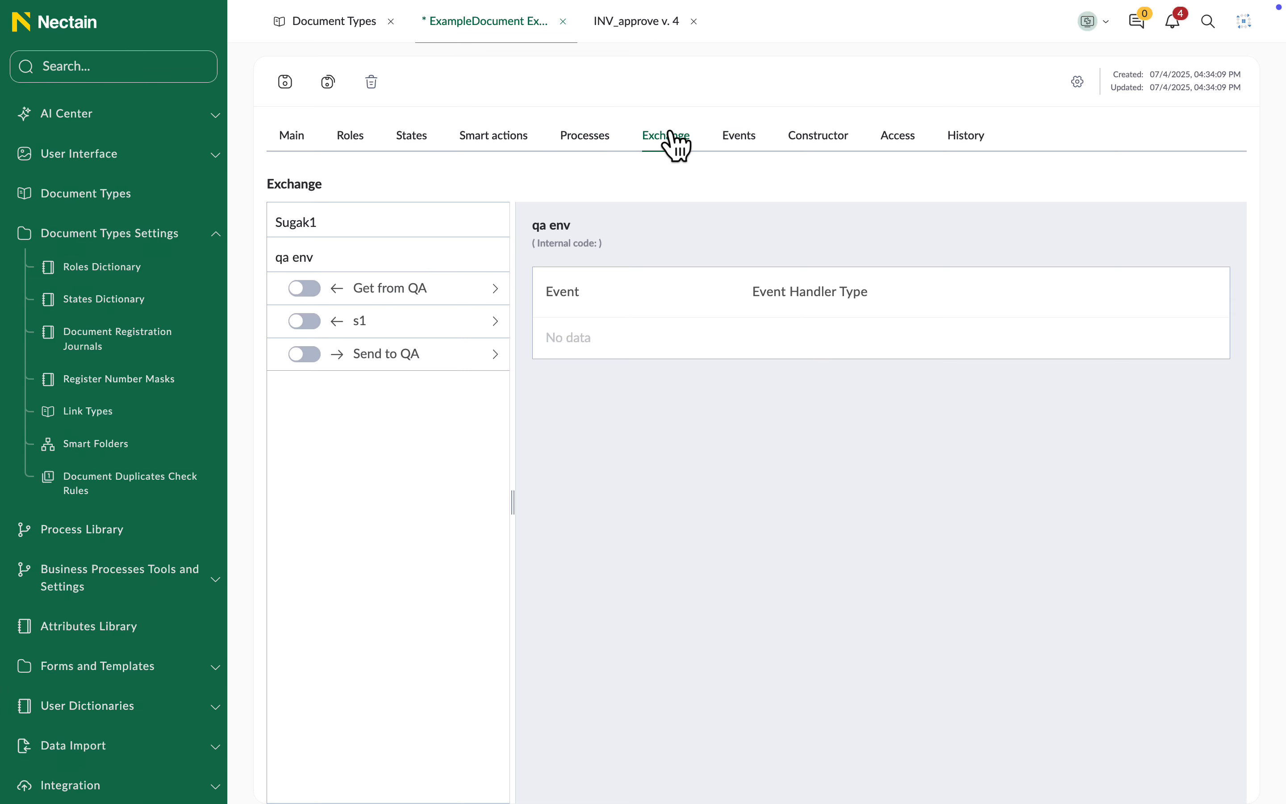
left_click(336, 288)
left_click(310, 290)
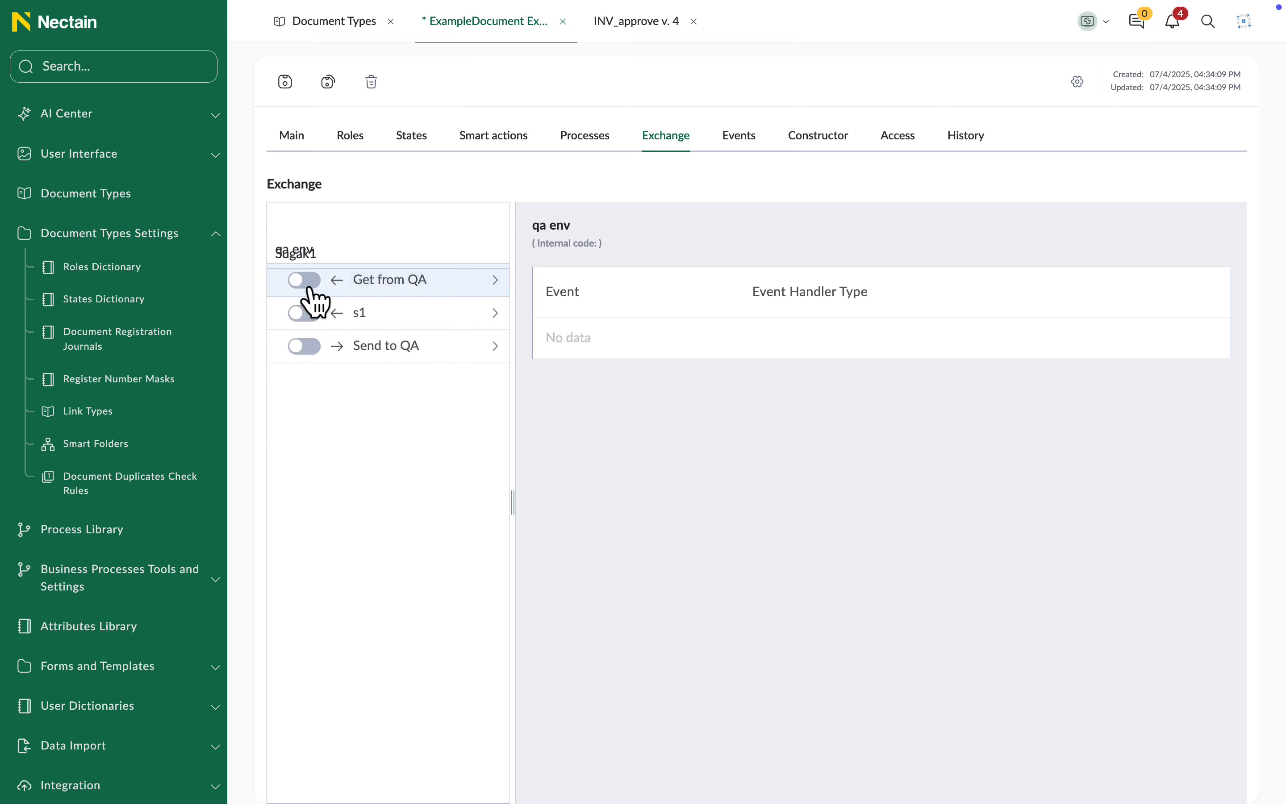
left_click(313, 326)
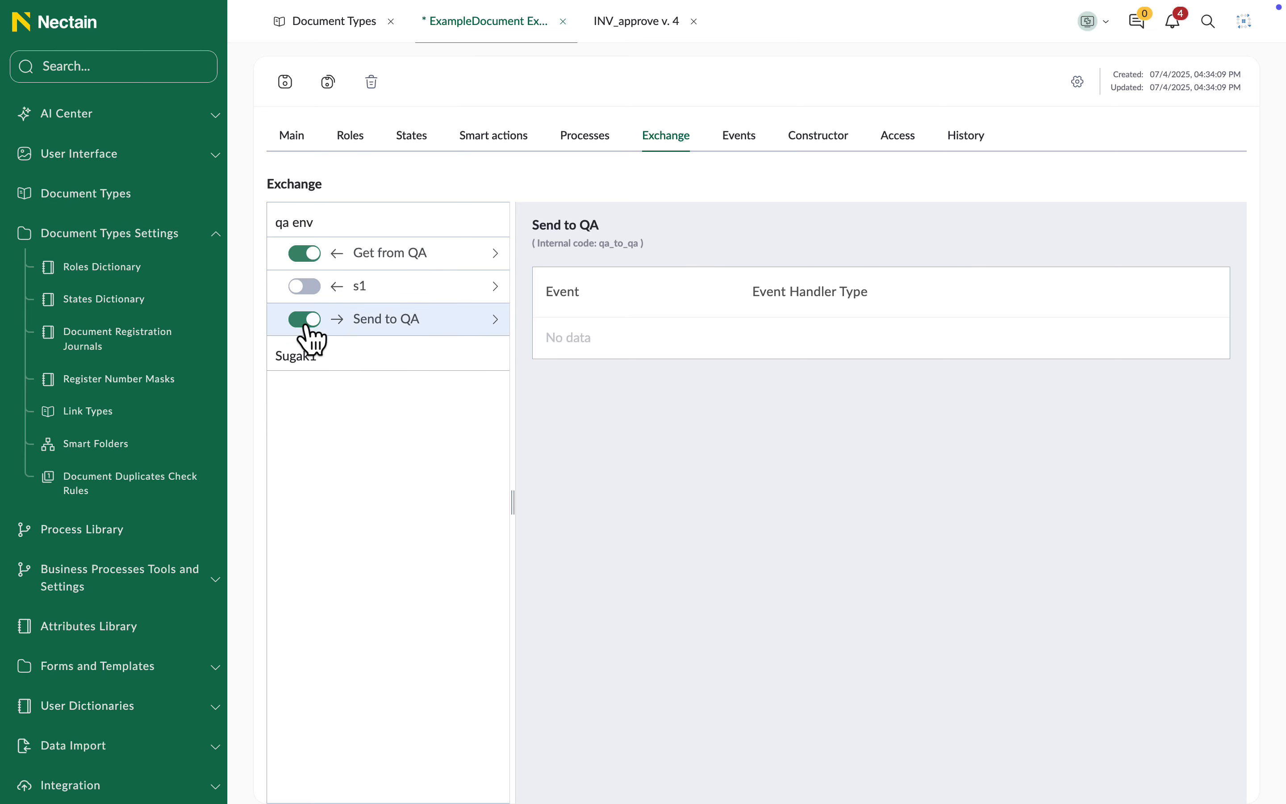
Step: Examine the External Systems list under Integration and the blank form for creating an external system
scroll(178, 545, "down", 3)
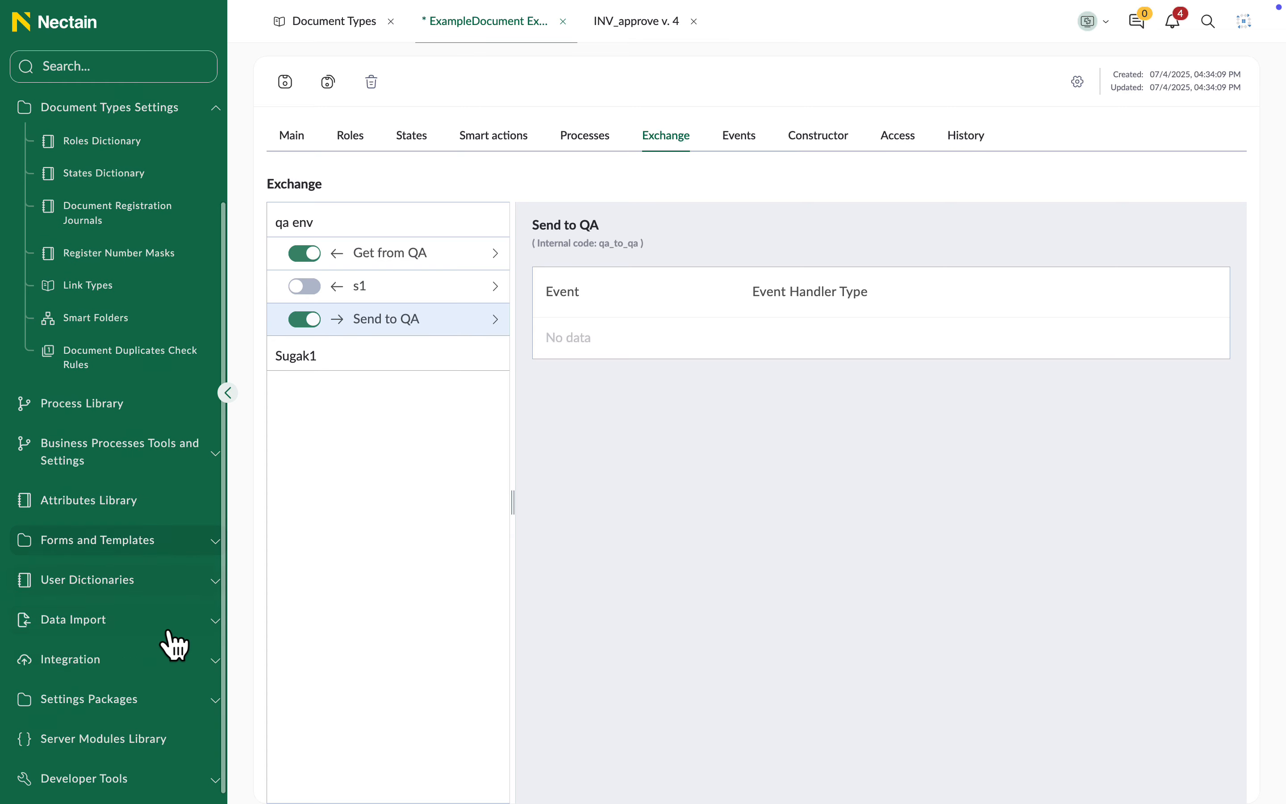
left_click(162, 665)
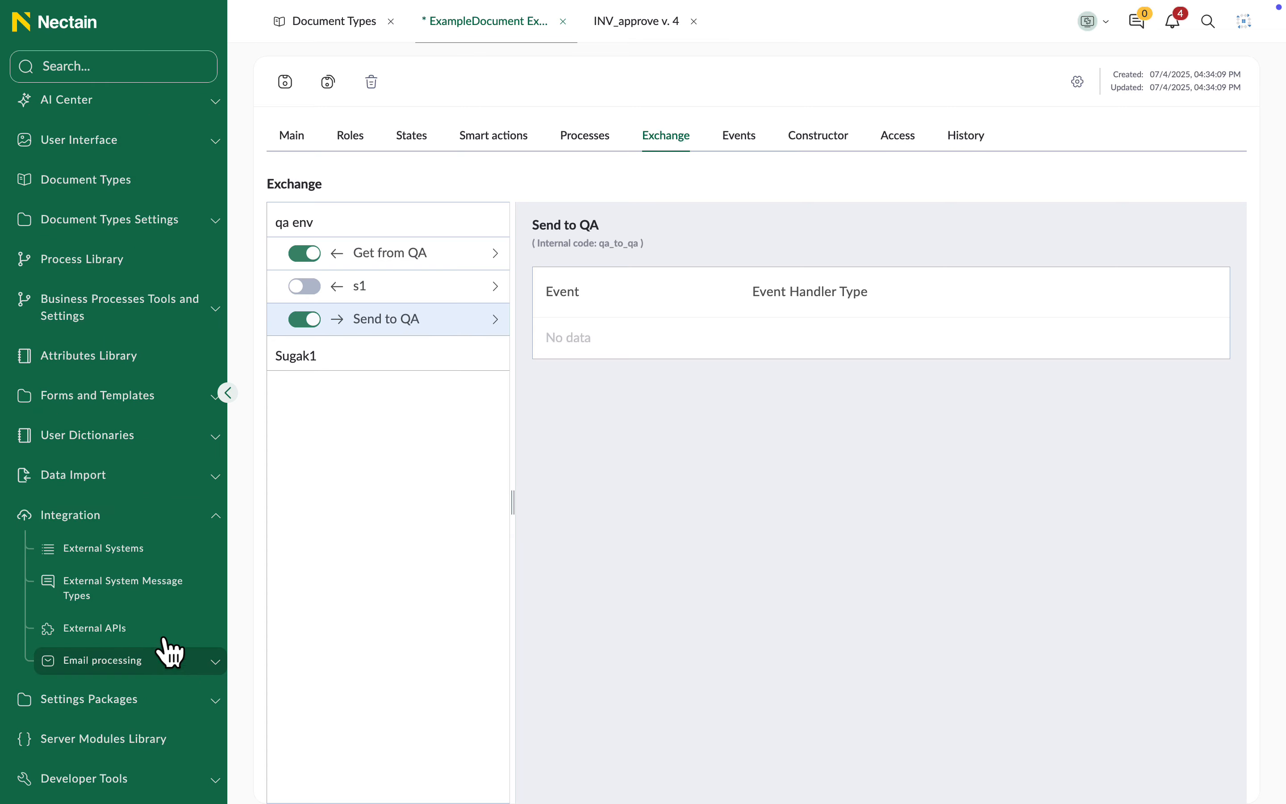
left_click(181, 565)
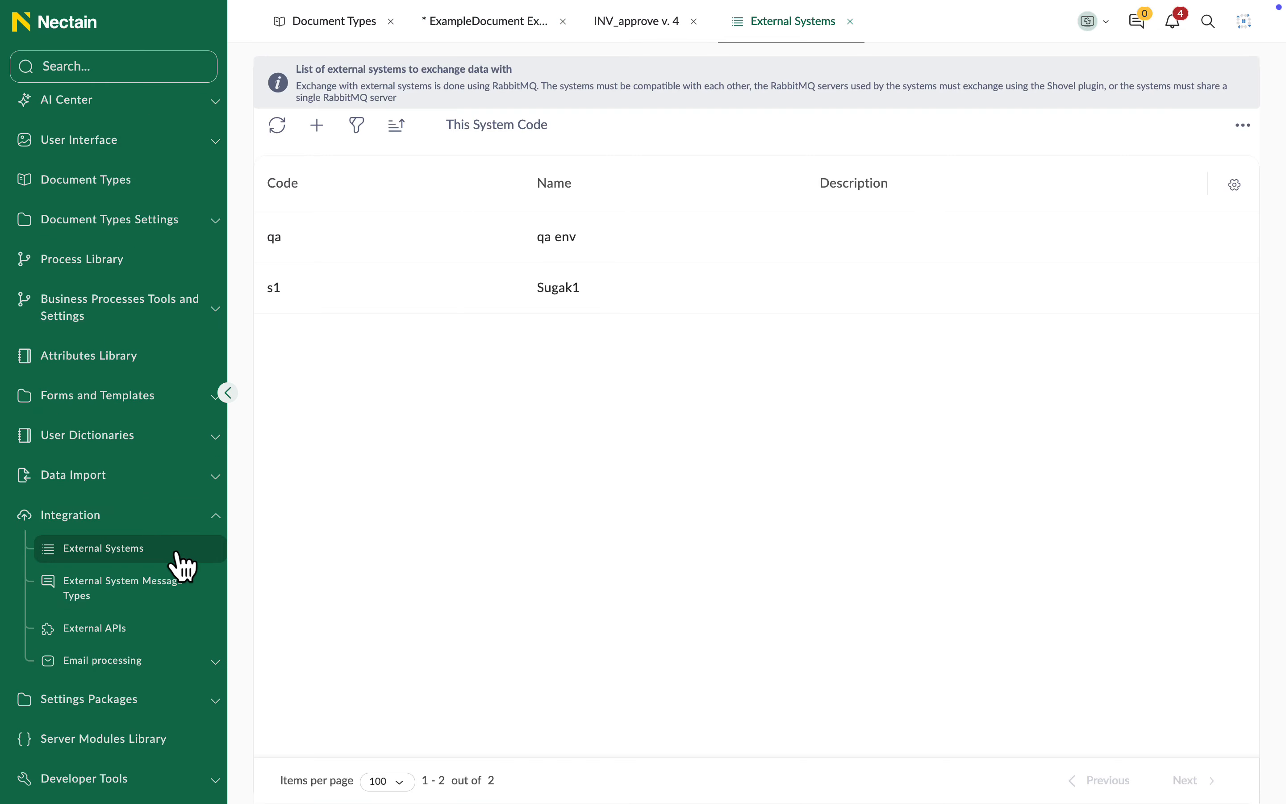
left_click(317, 125)
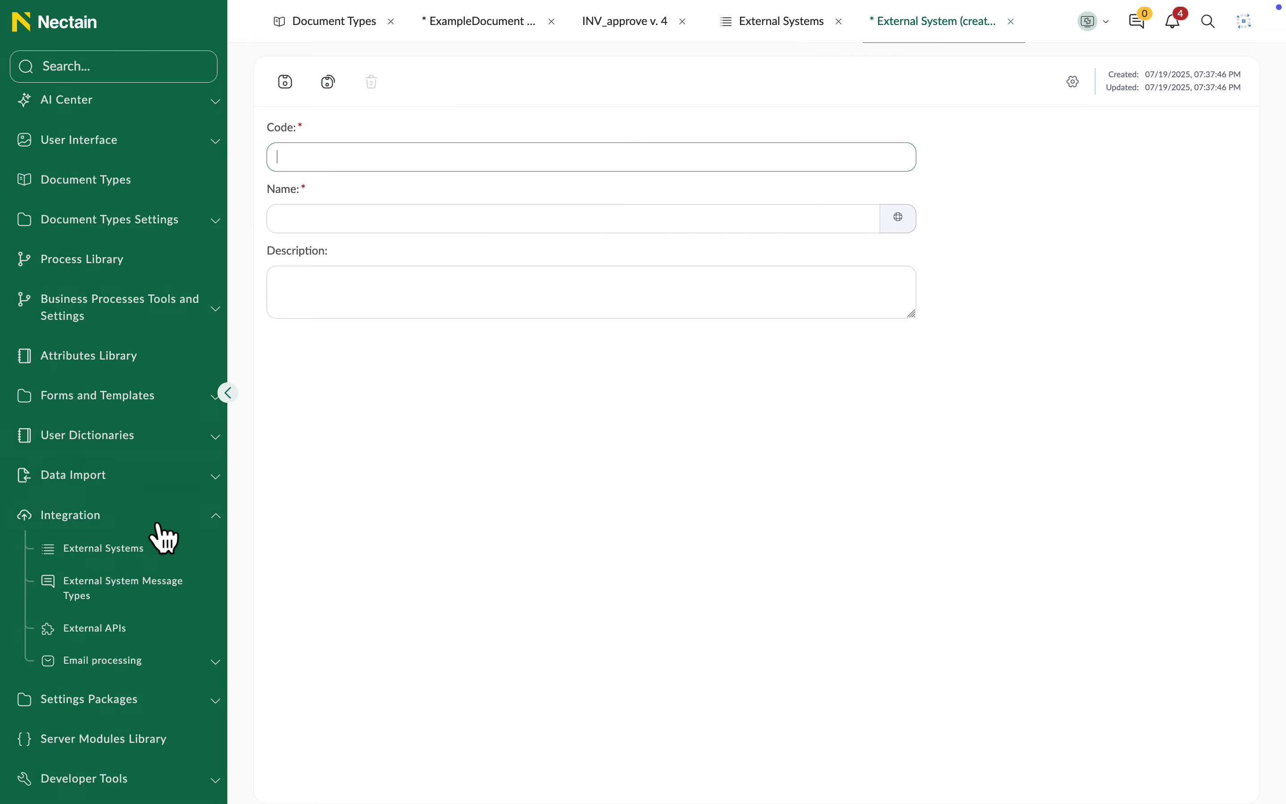
Step: Examine the External System Message Types list and a blank message type form, including its transport configuration help
left_click(138, 592)
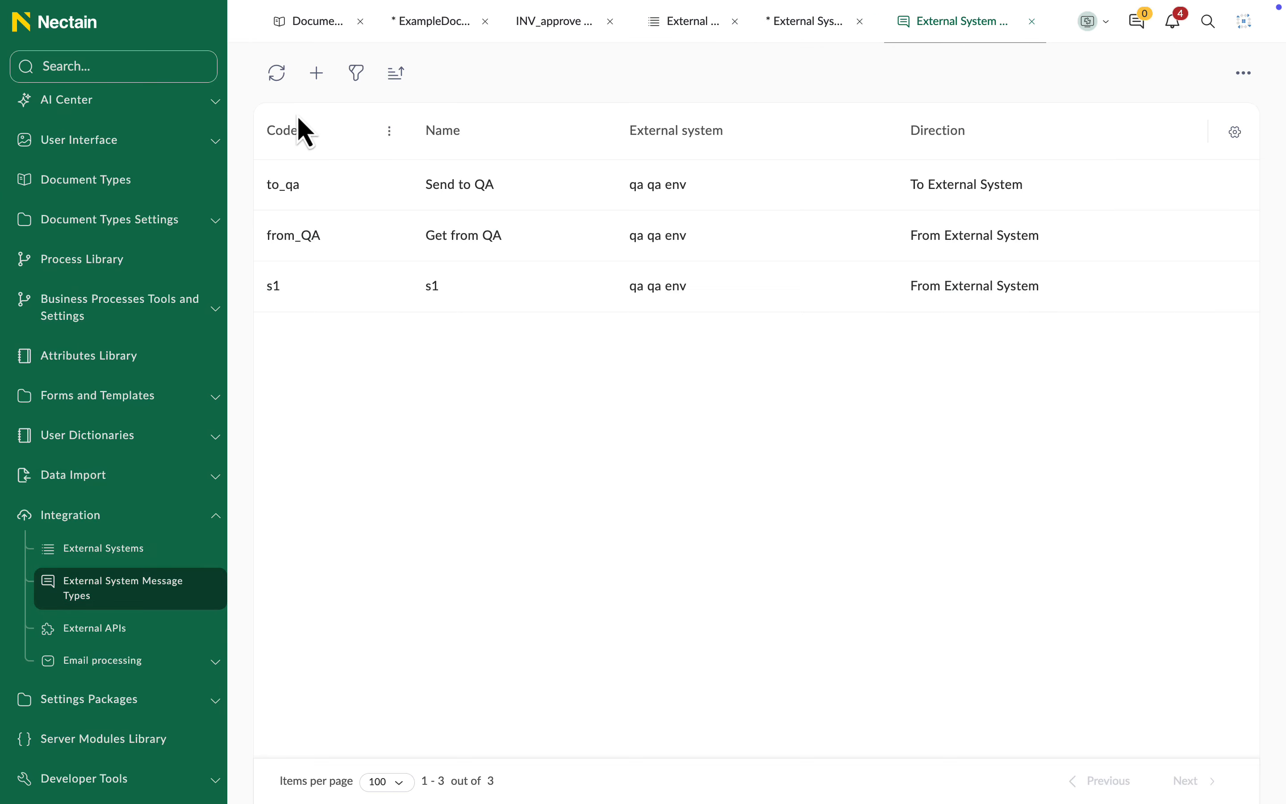
left_click(316, 73)
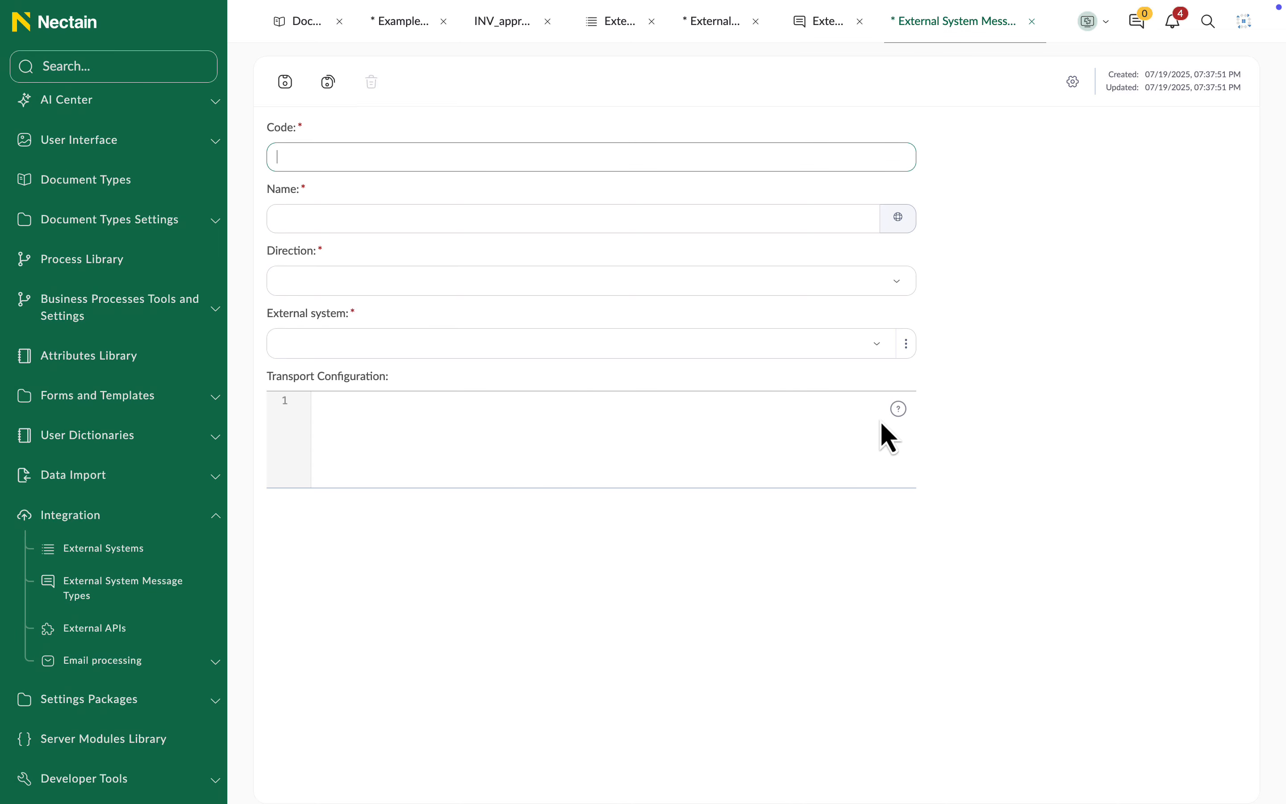
left_click(900, 411)
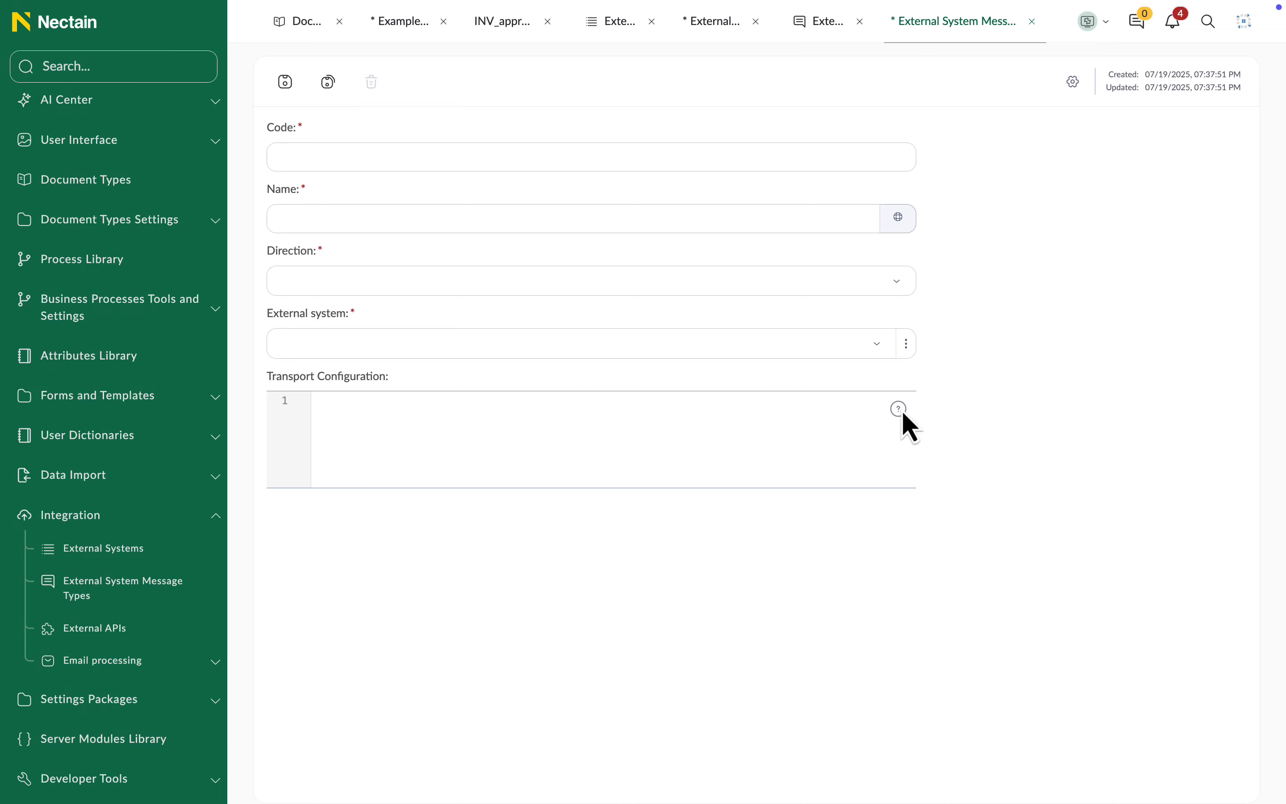
Step: Examine the External APIs list and the blank external API form, including its Servers and Methods settings
left_click(186, 636)
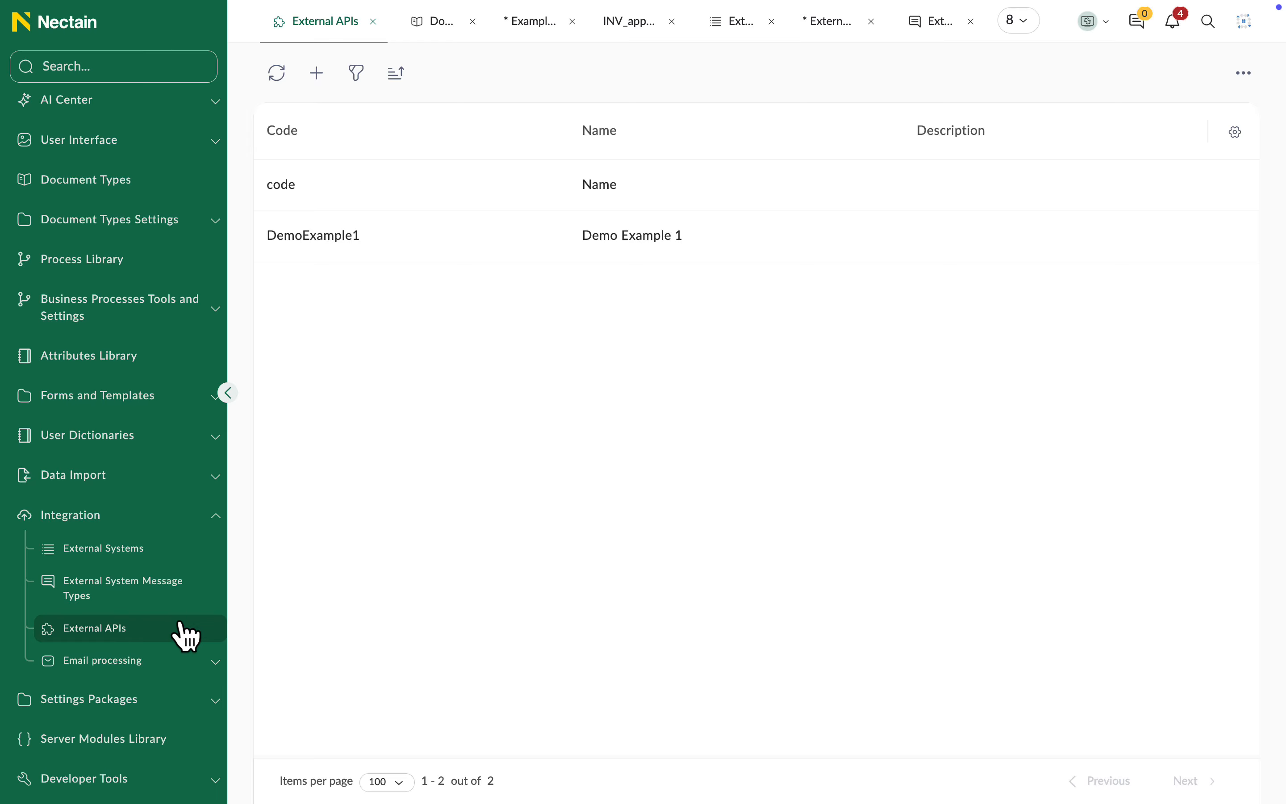
left_click(317, 73)
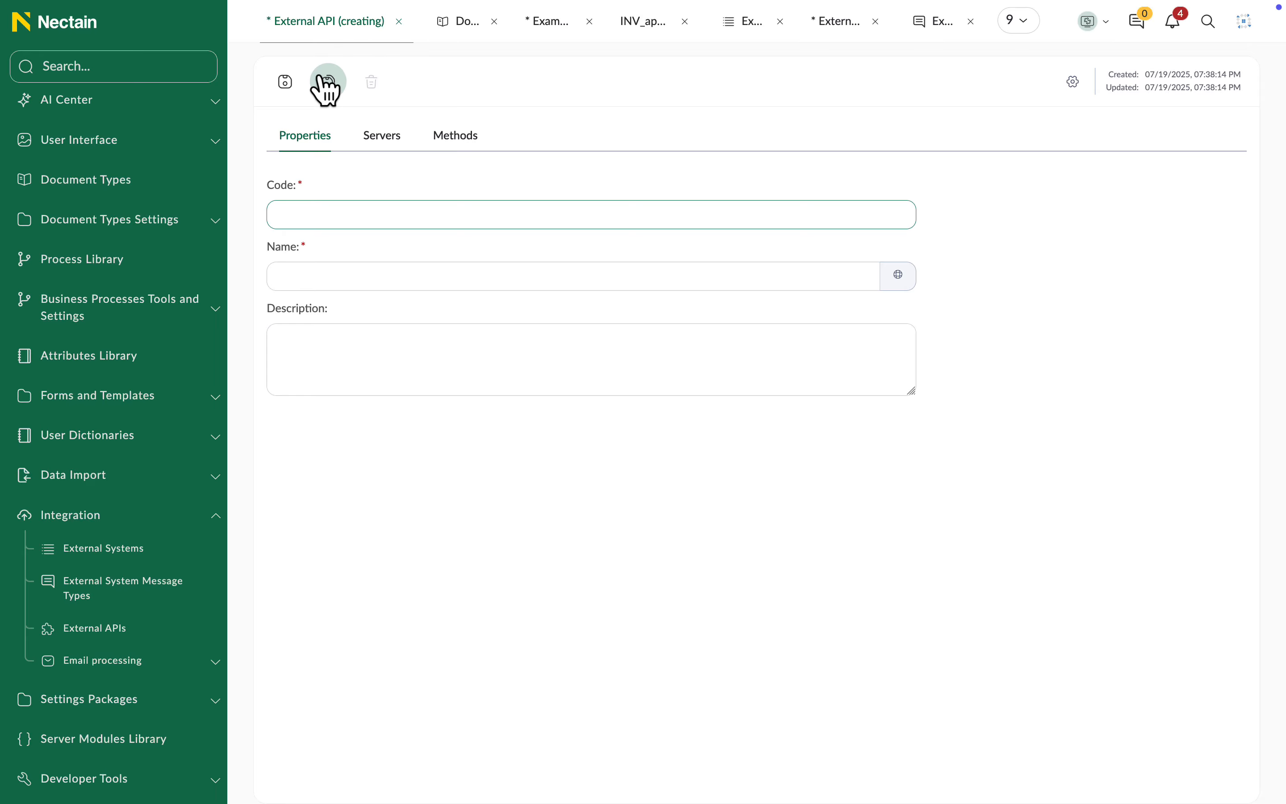
left_click(383, 139)
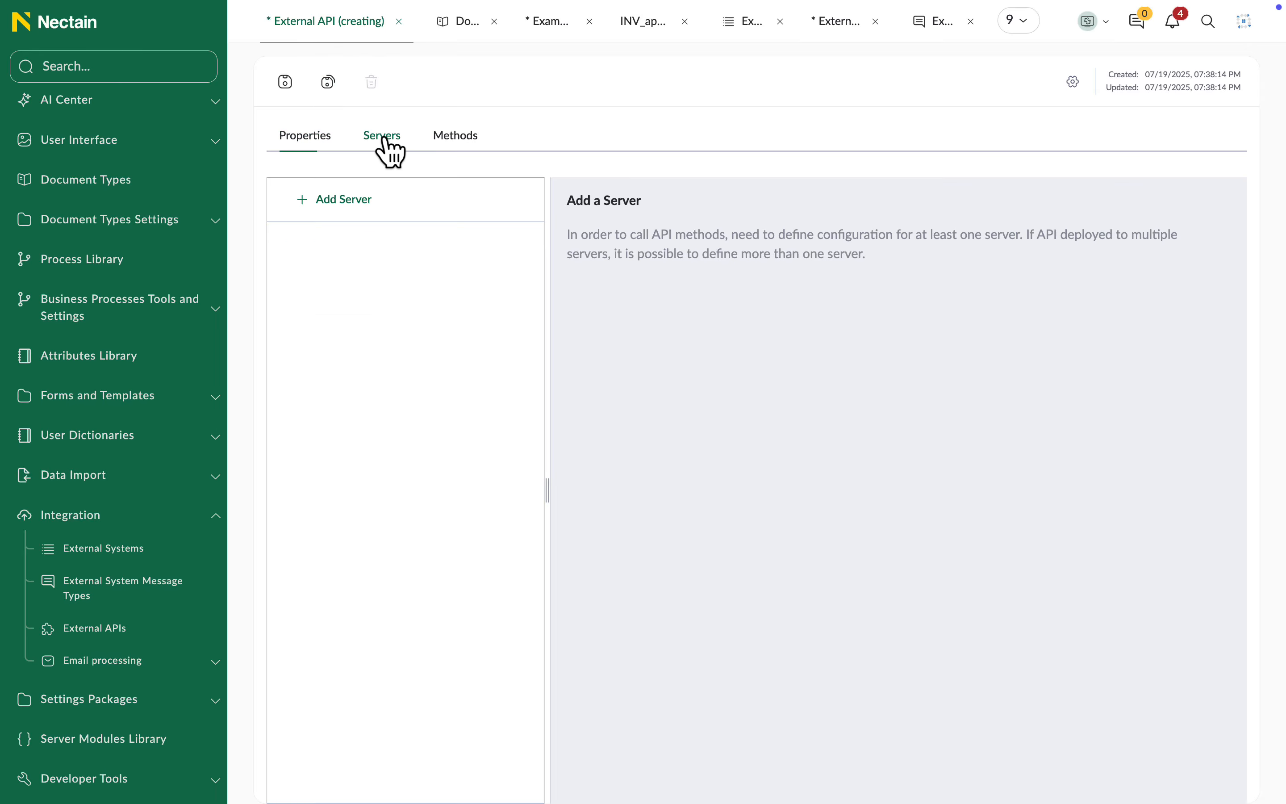
left_click(453, 137)
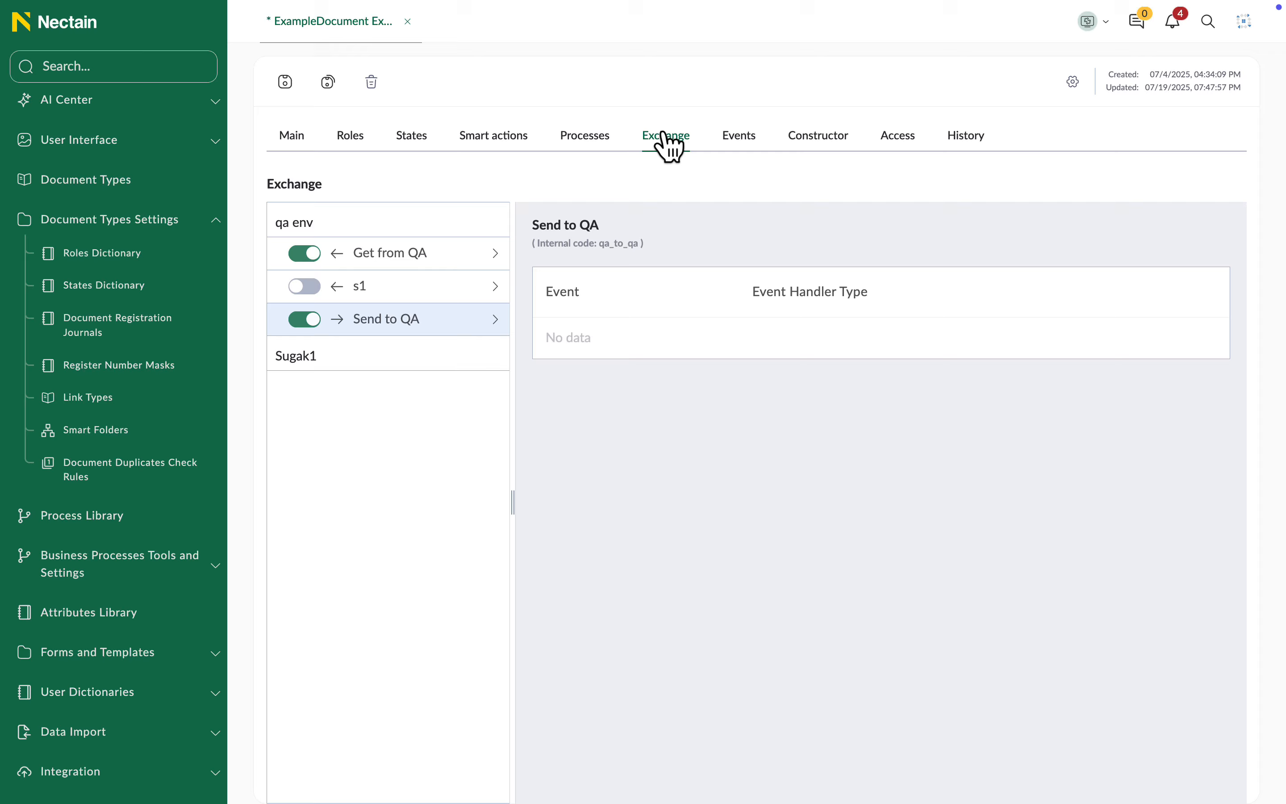
Step: Begin adding an event handler in the Example Document type's event settings
left_click(740, 139)
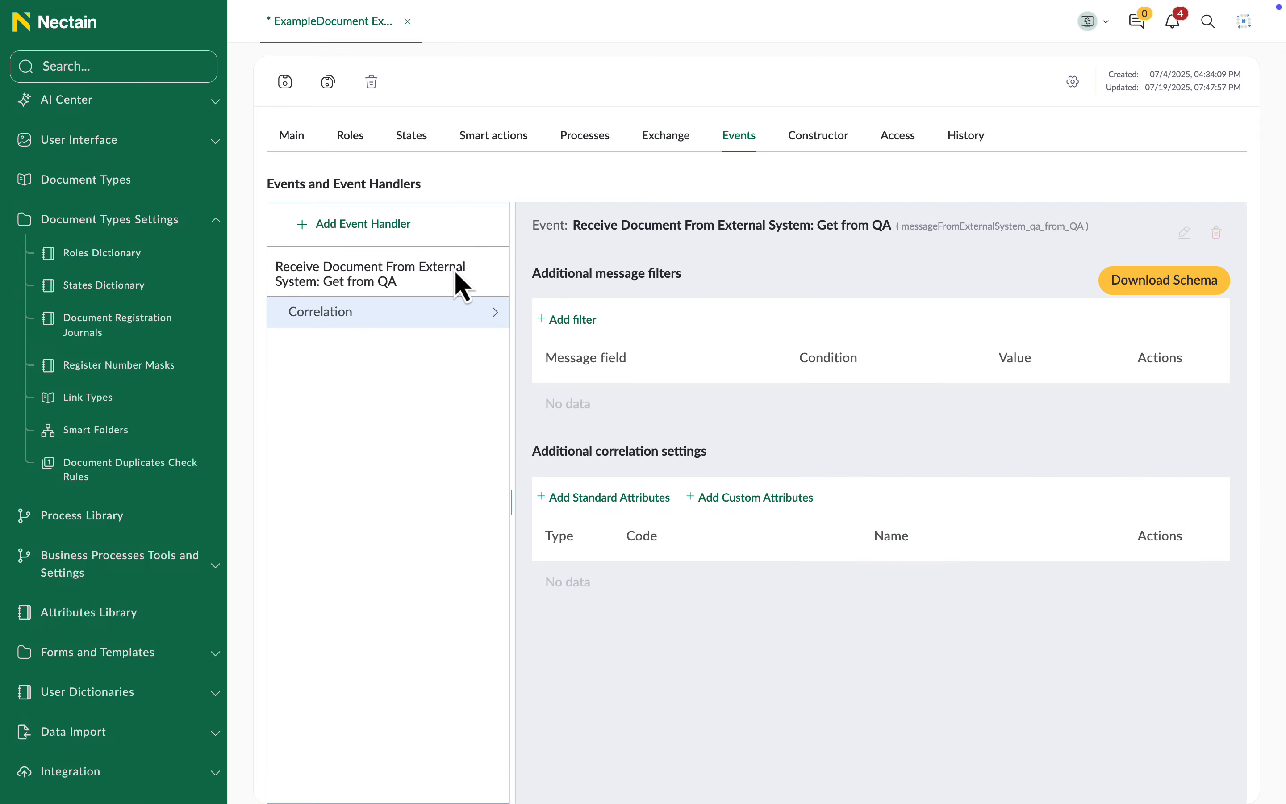
left_click(397, 242)
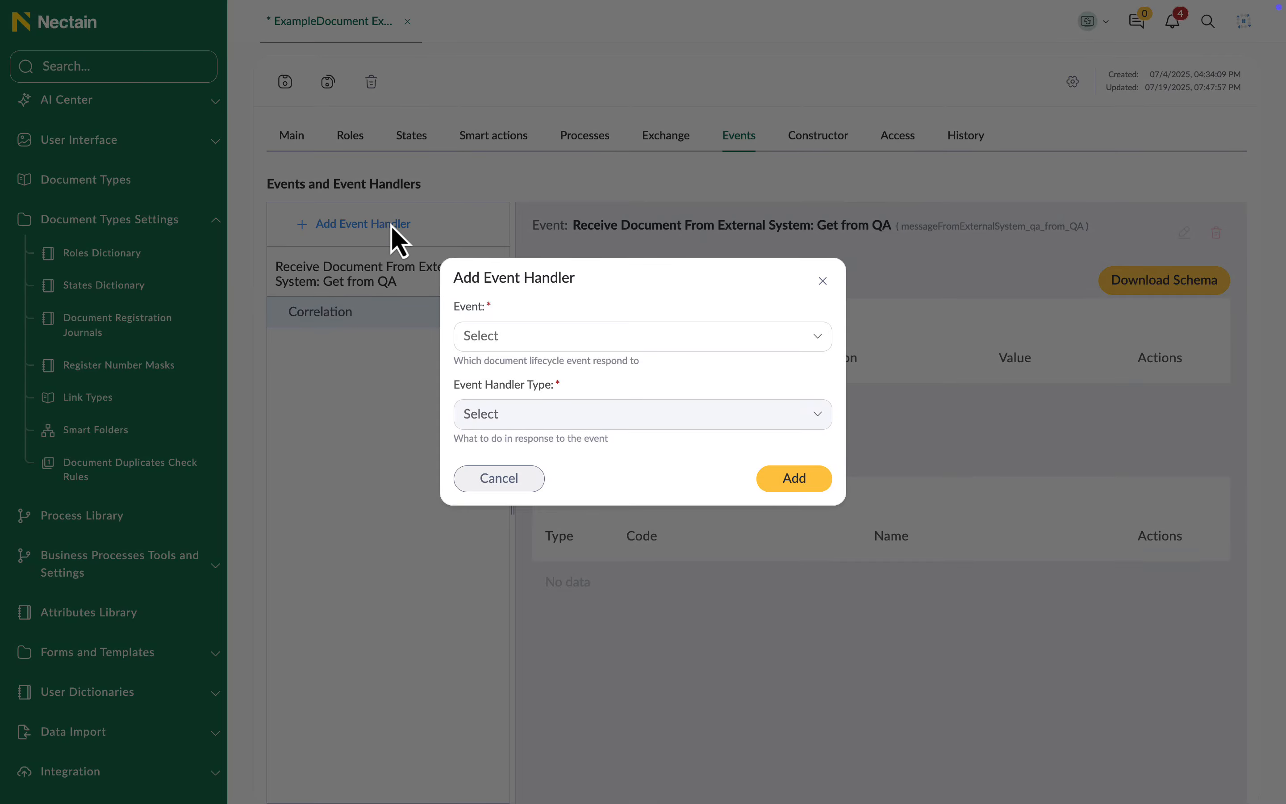
Step: Try the Document Creation, Enter State: New, Execute Action: Example Action (New) and Process Completion: Invoice approving (approval) events for the new handler
left_click(817, 343)
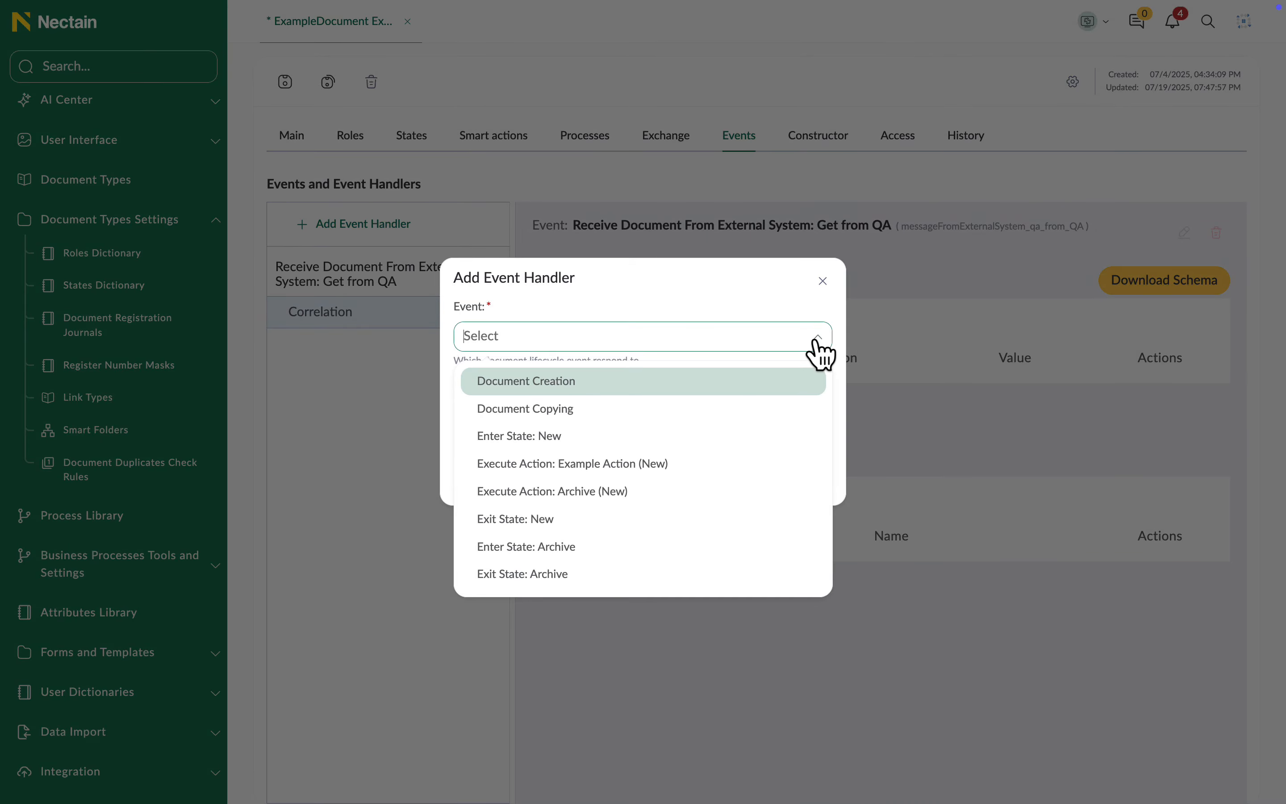
left_click(805, 375)
left_click(815, 337)
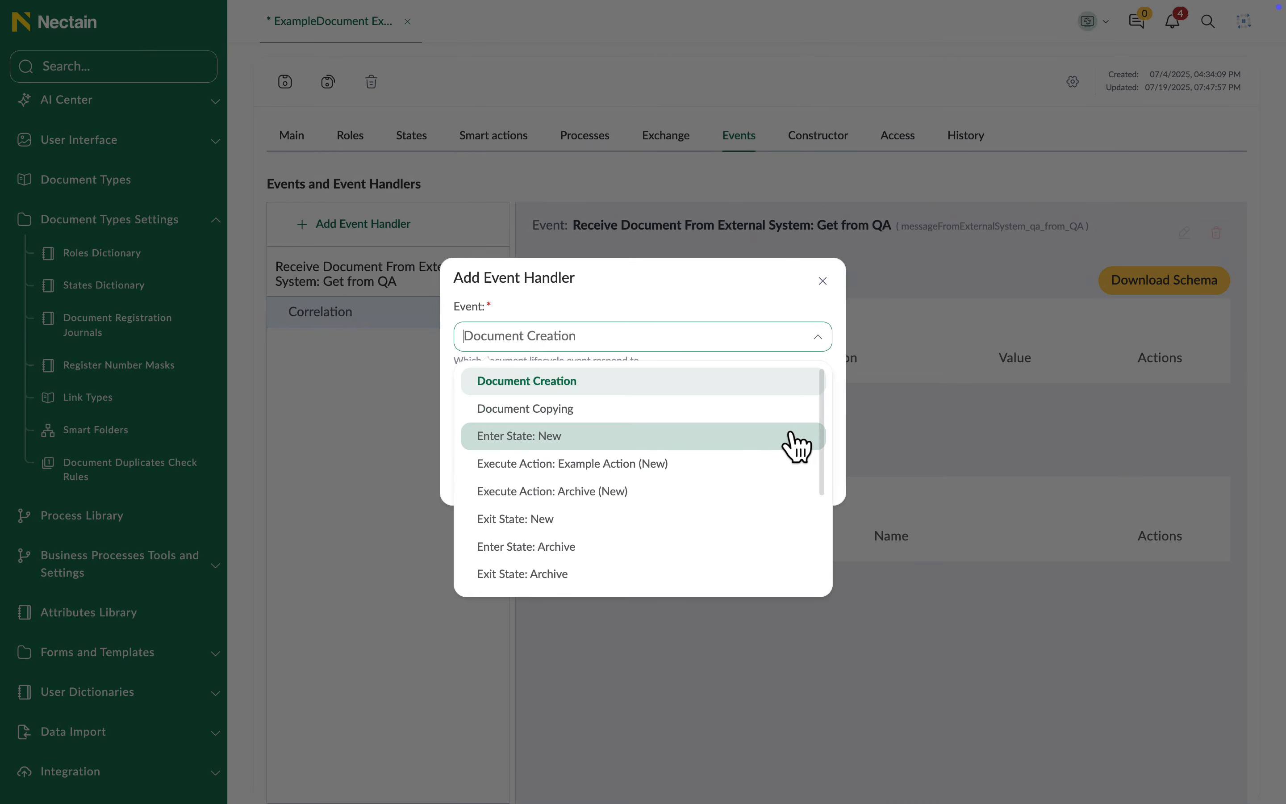
left_click(791, 437)
left_click(819, 340)
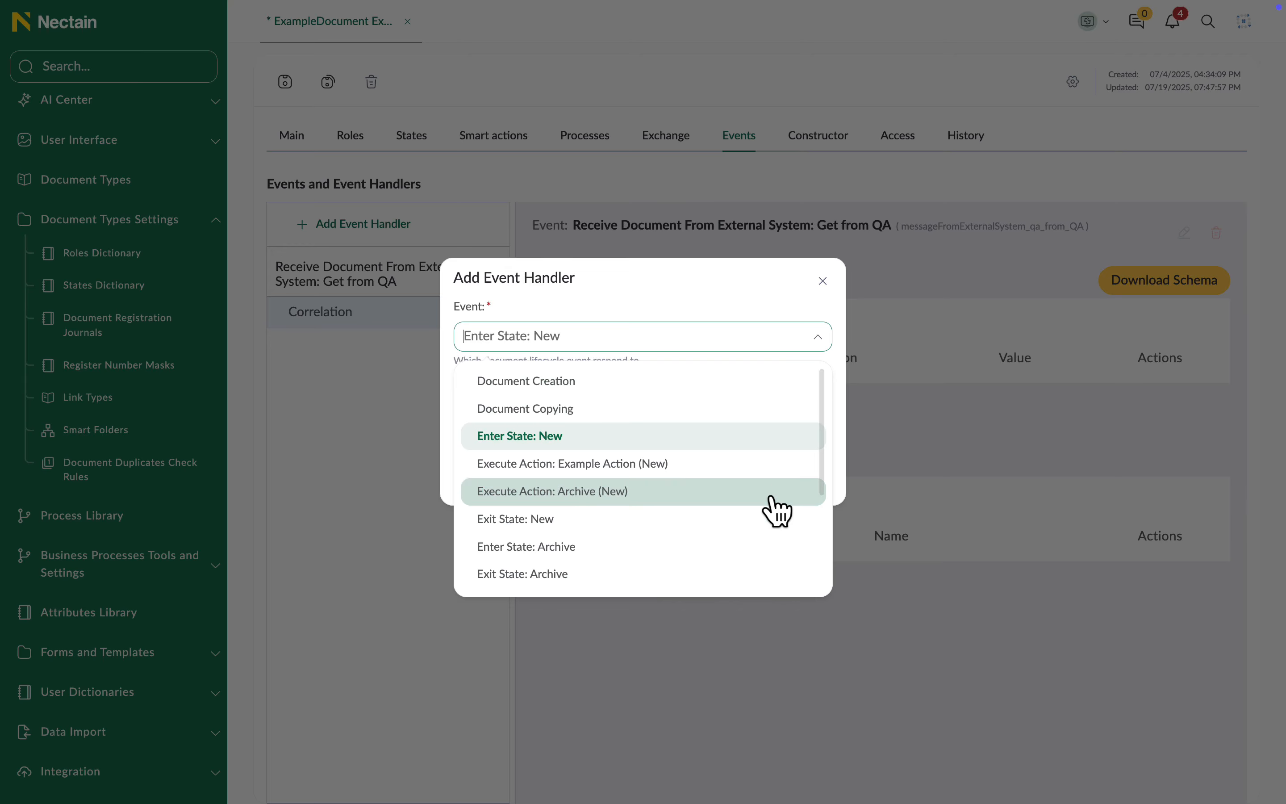
left_click(773, 464)
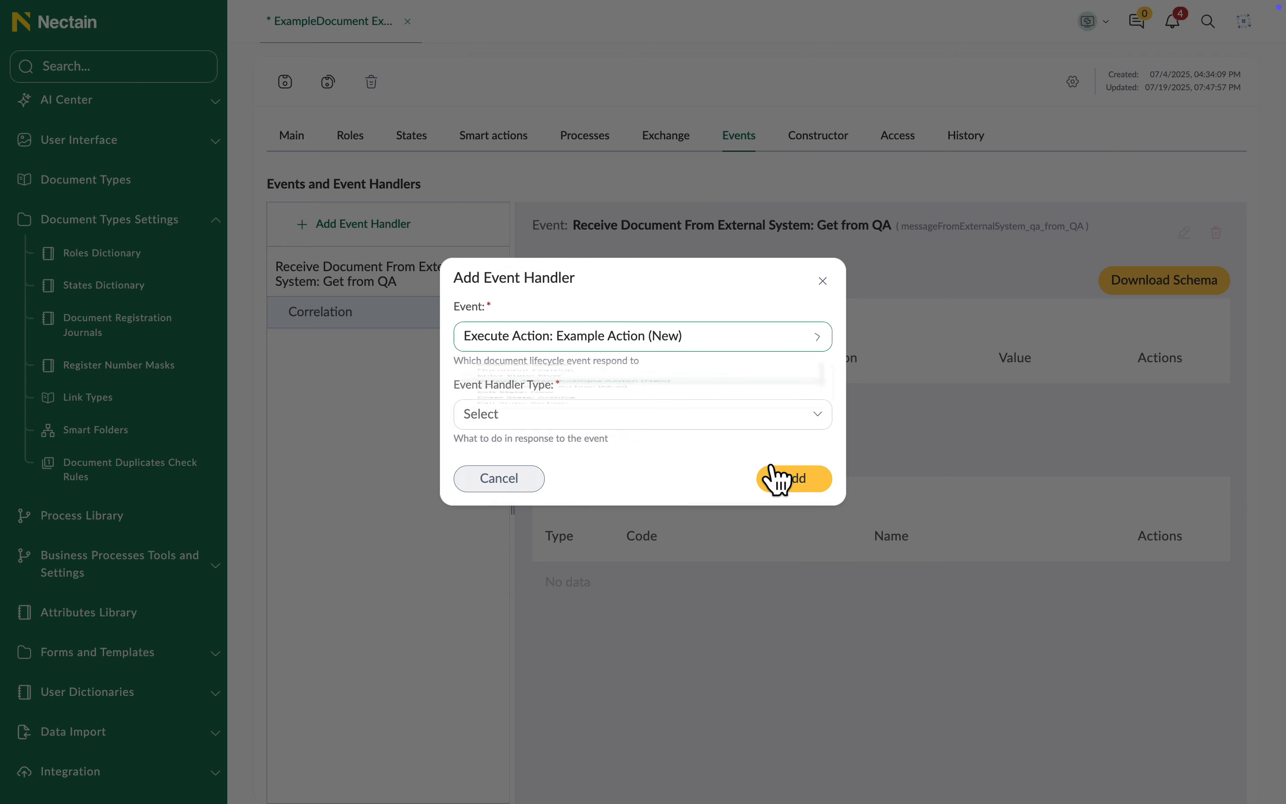
left_click(817, 339)
scroll(755, 512, "down", 3)
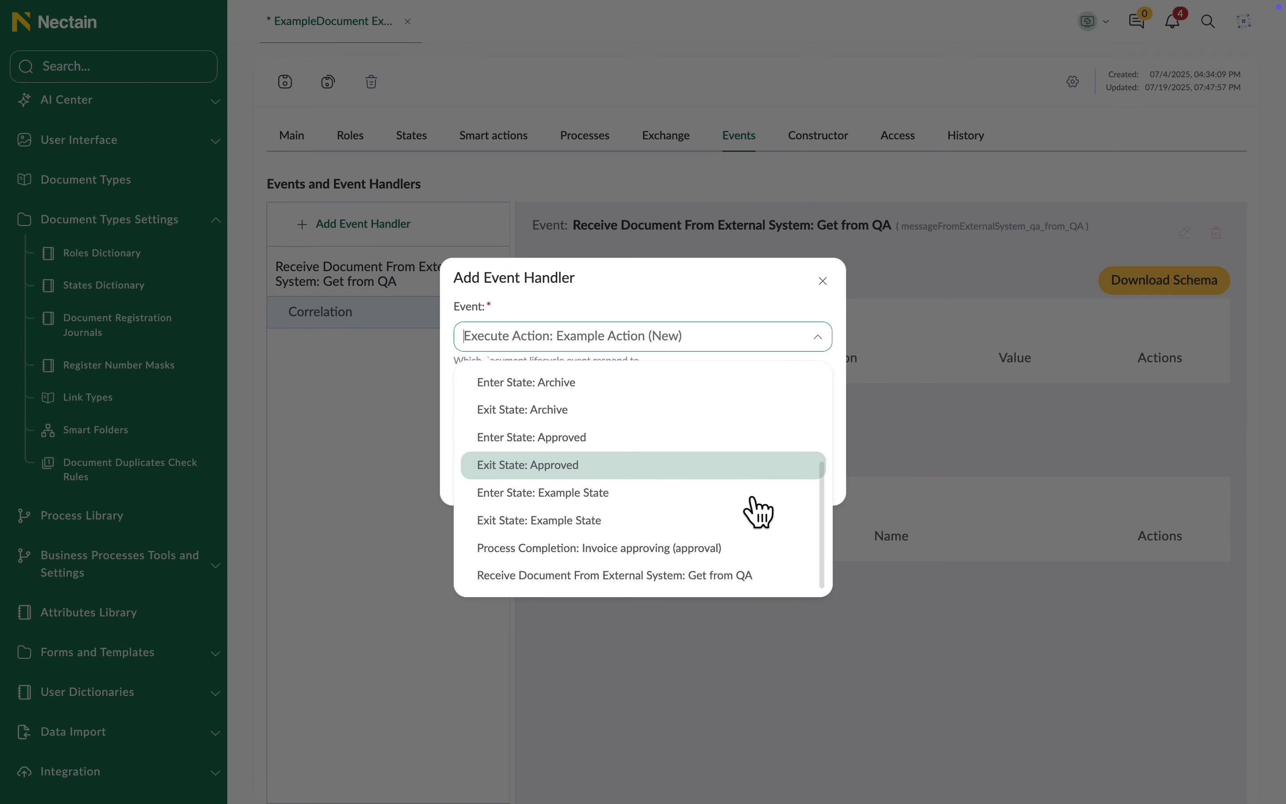
left_click(744, 548)
Step: Add a Start Process handler for the Enter State: New event, using the approval (Invoice approving) process
left_click(817, 340)
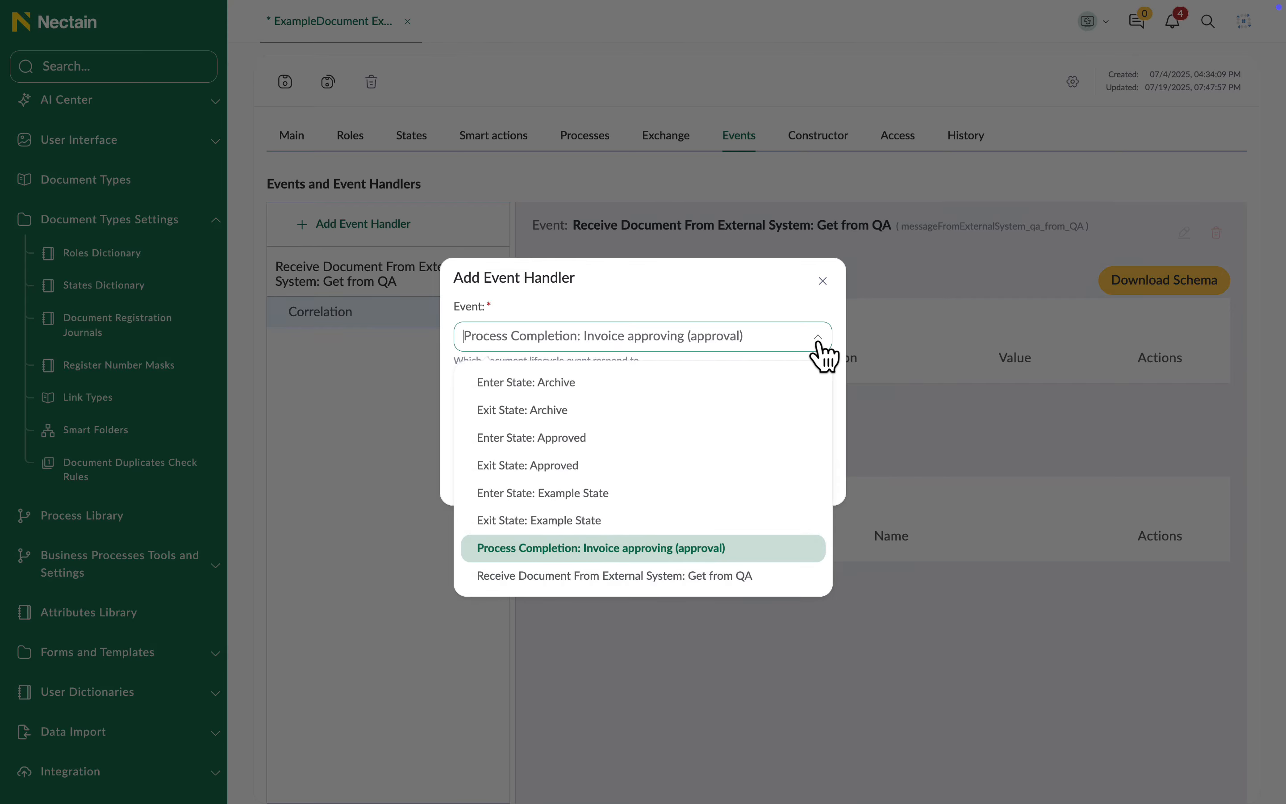
scroll(803, 409, "up", 3)
left_click(792, 442)
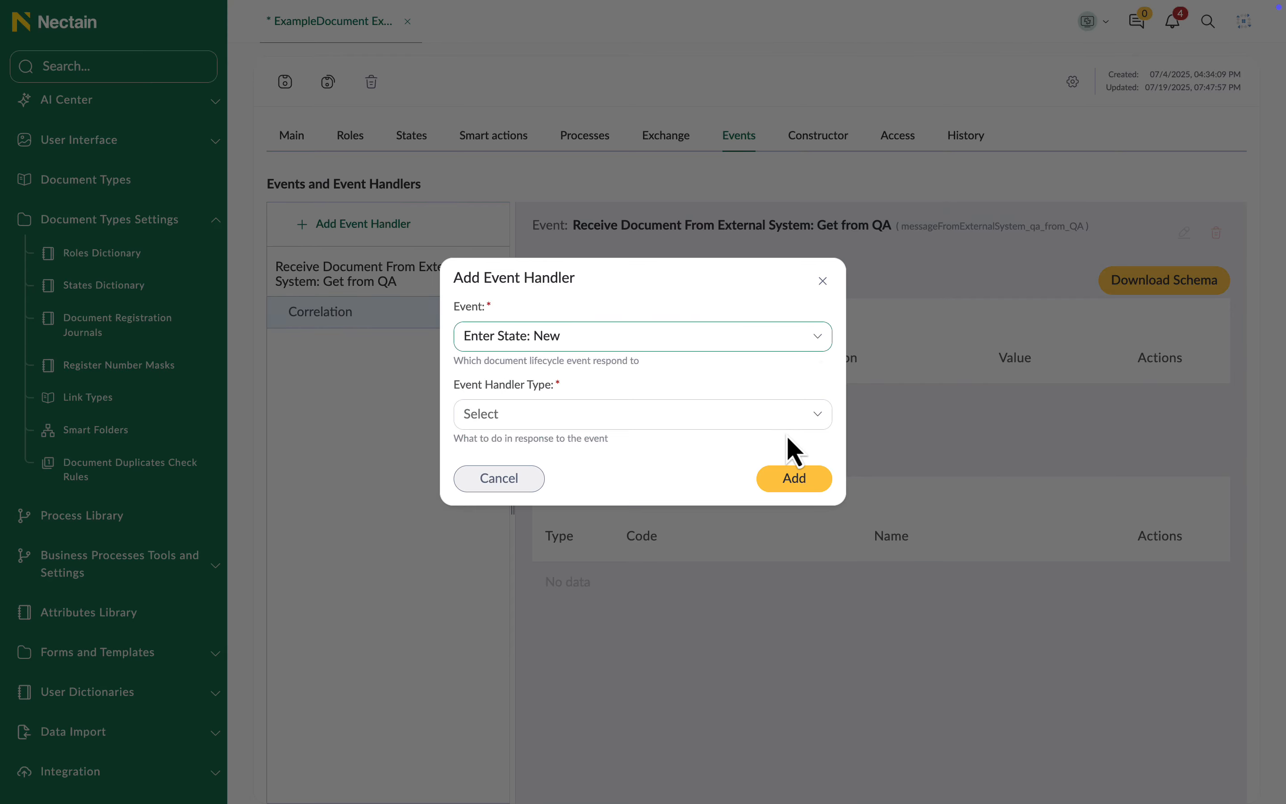
left_click(818, 415)
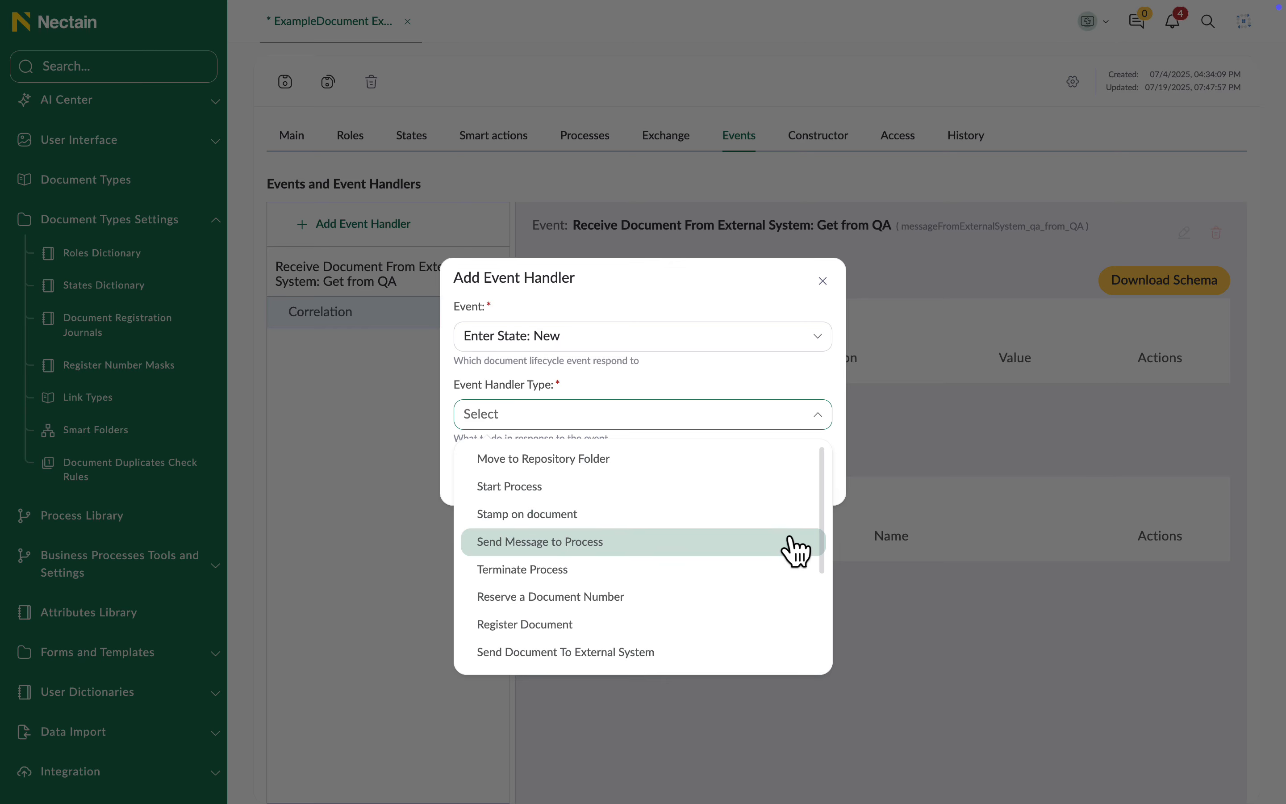
scroll(795, 553, "down", 2)
scroll(795, 551, "down", 2)
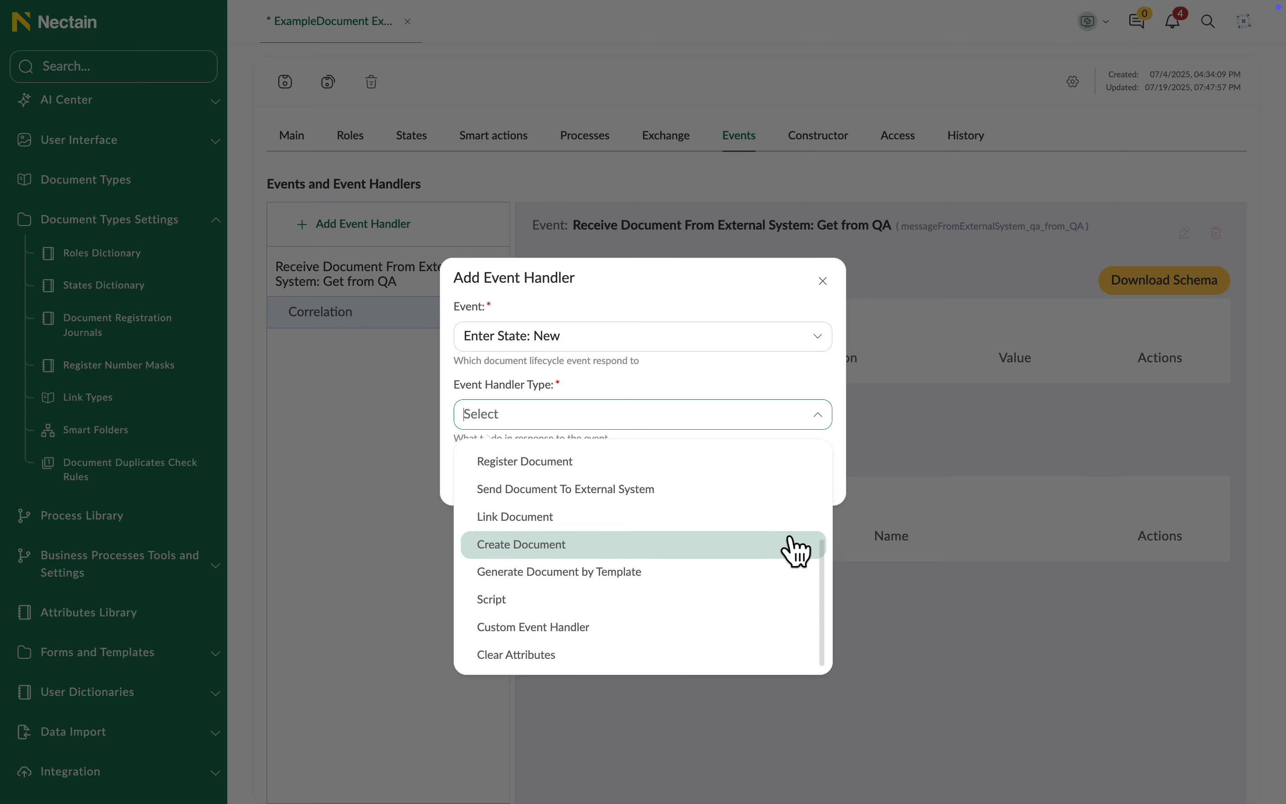
scroll(795, 551, "up", 3)
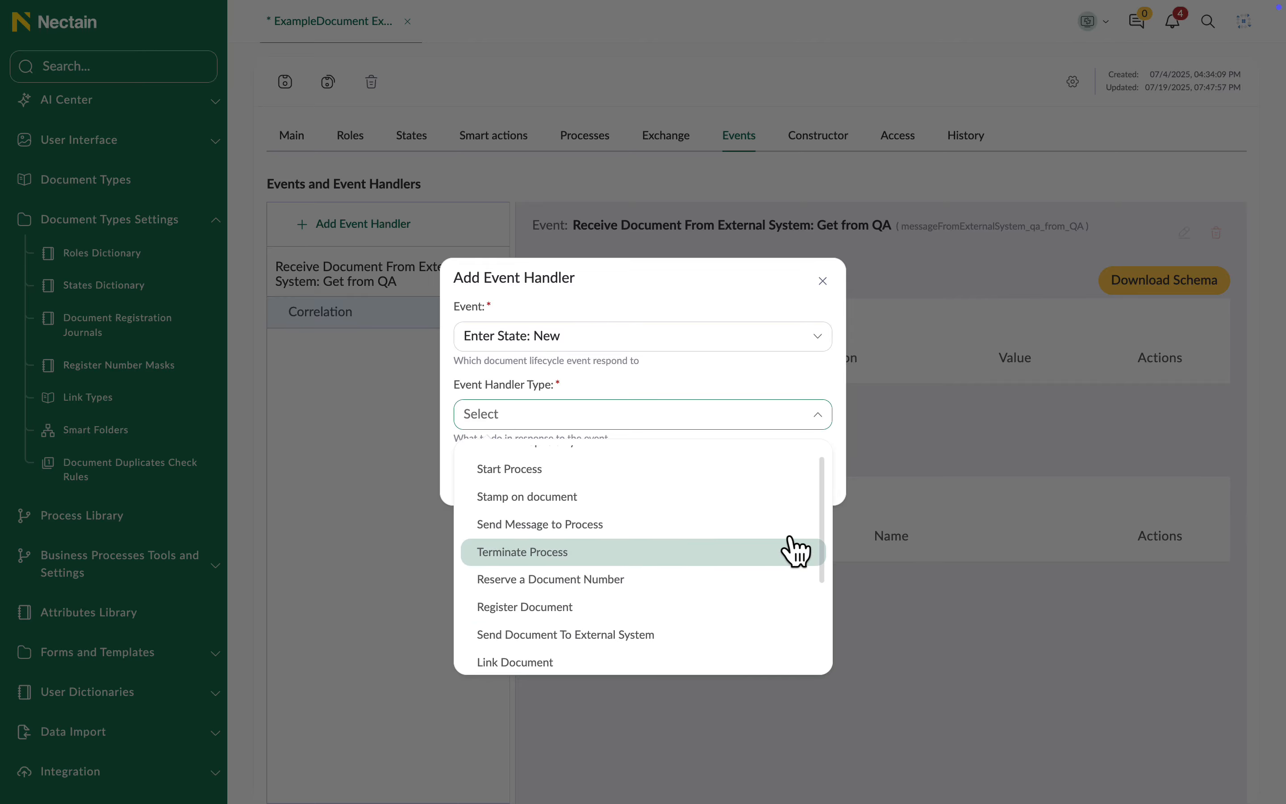
scroll(787, 538, "up", 1)
left_click(766, 480)
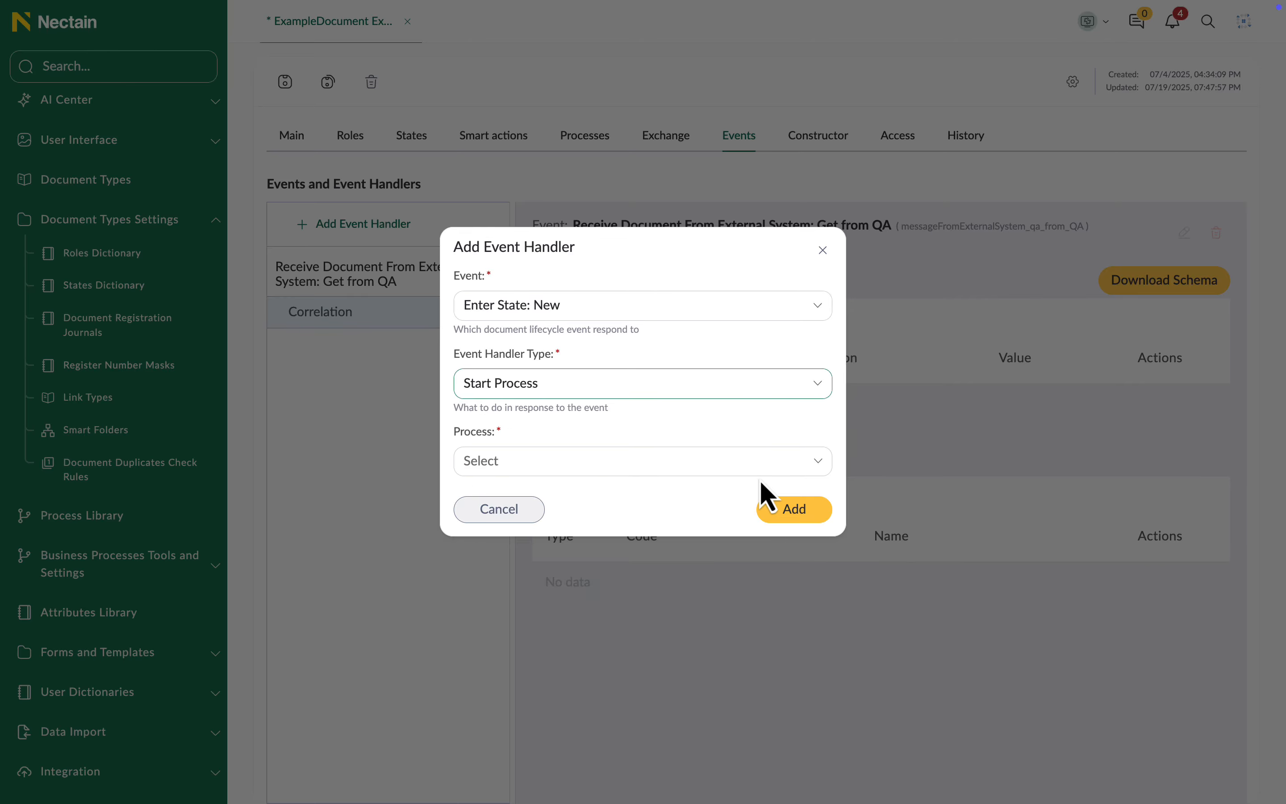
left_click(823, 468)
left_click(811, 506)
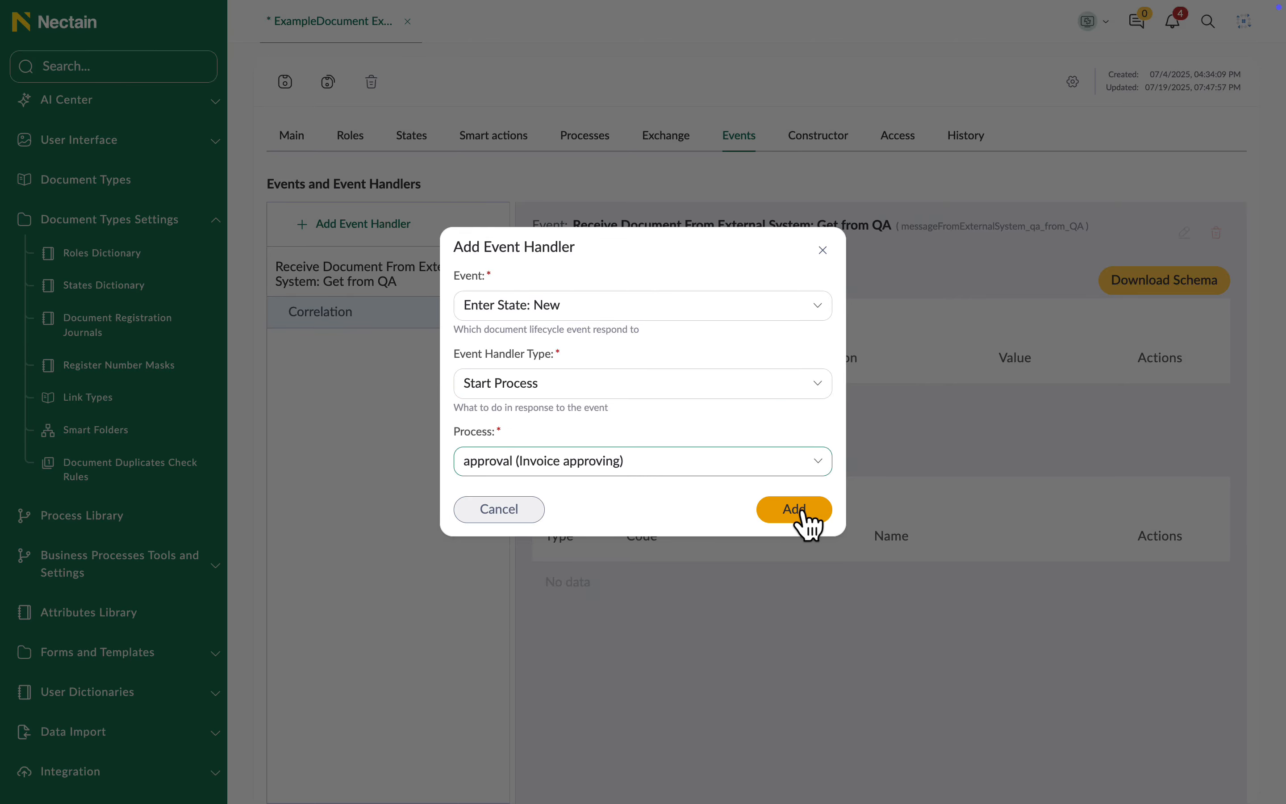
left_click(804, 512)
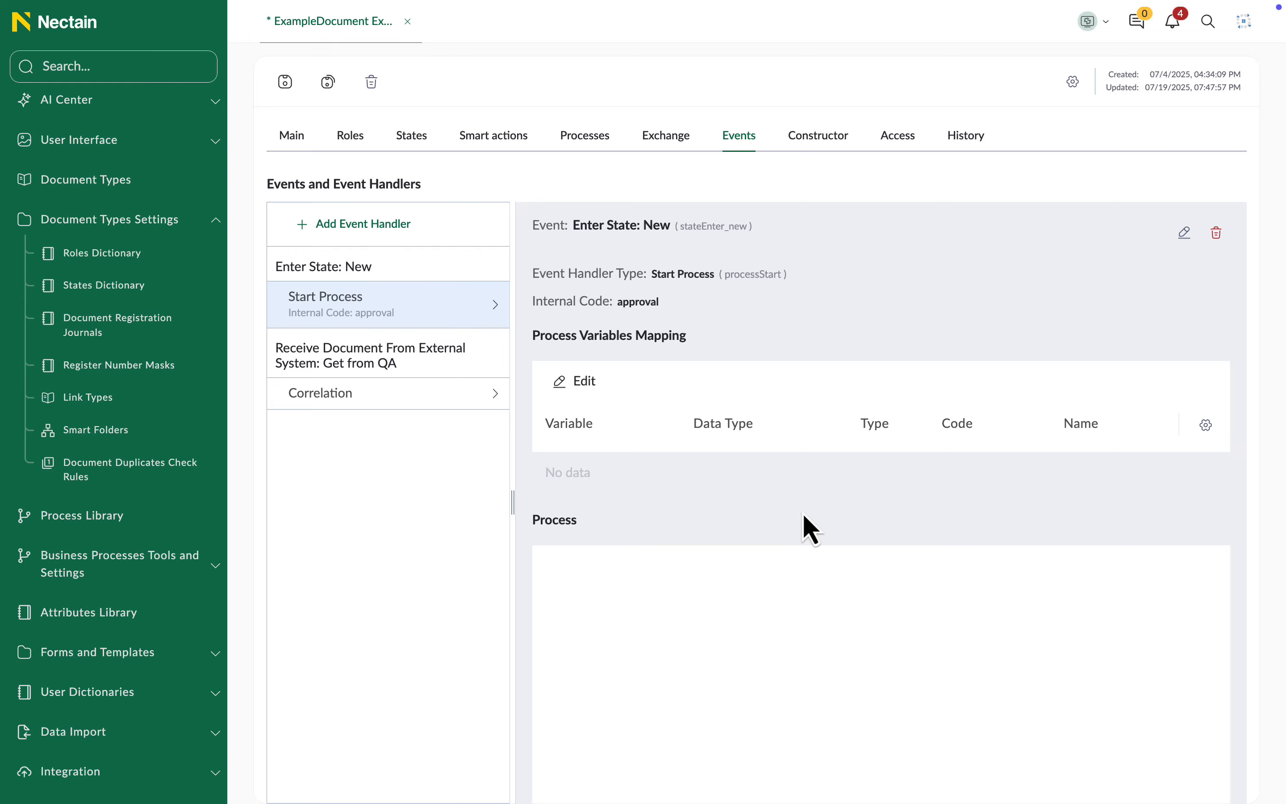
Step: Map the Document Number attribute to the docNumber process variable in the Start Process handler and save the document type
left_click(583, 382)
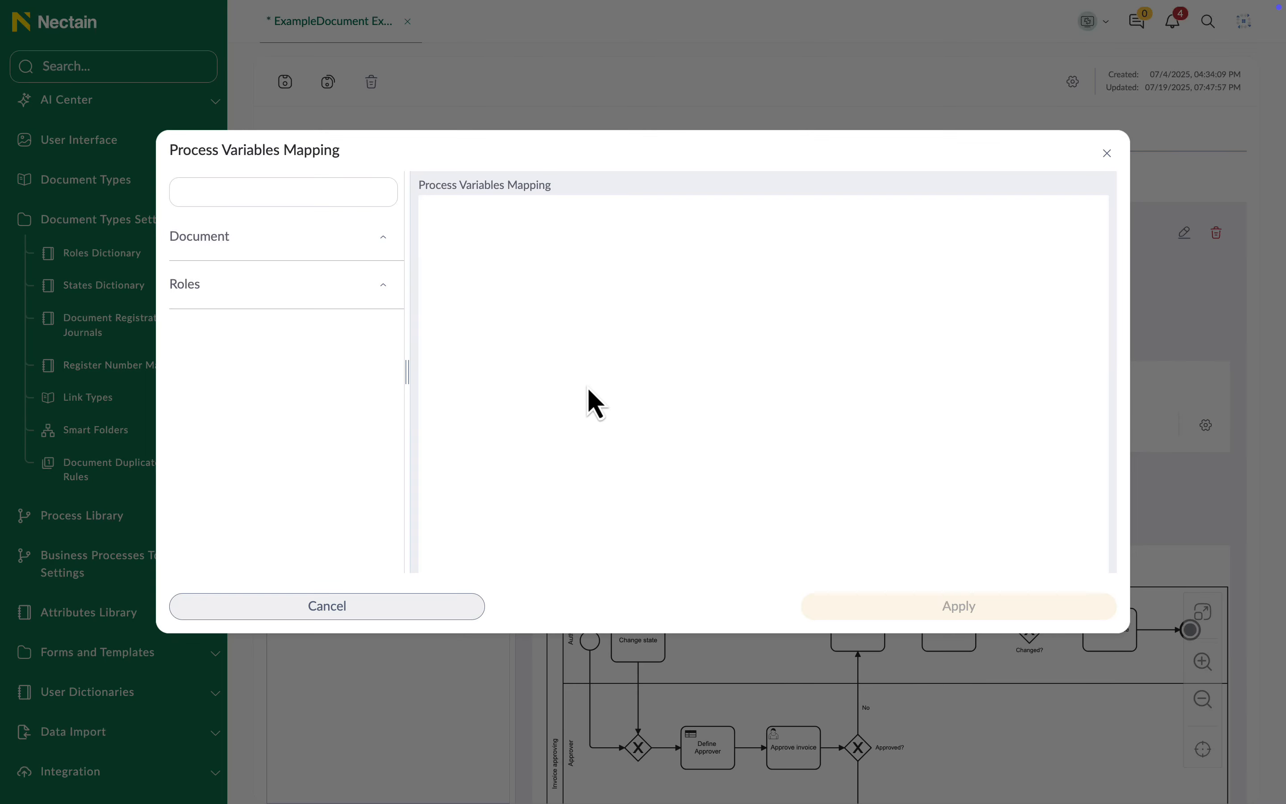
left_click(383, 238)
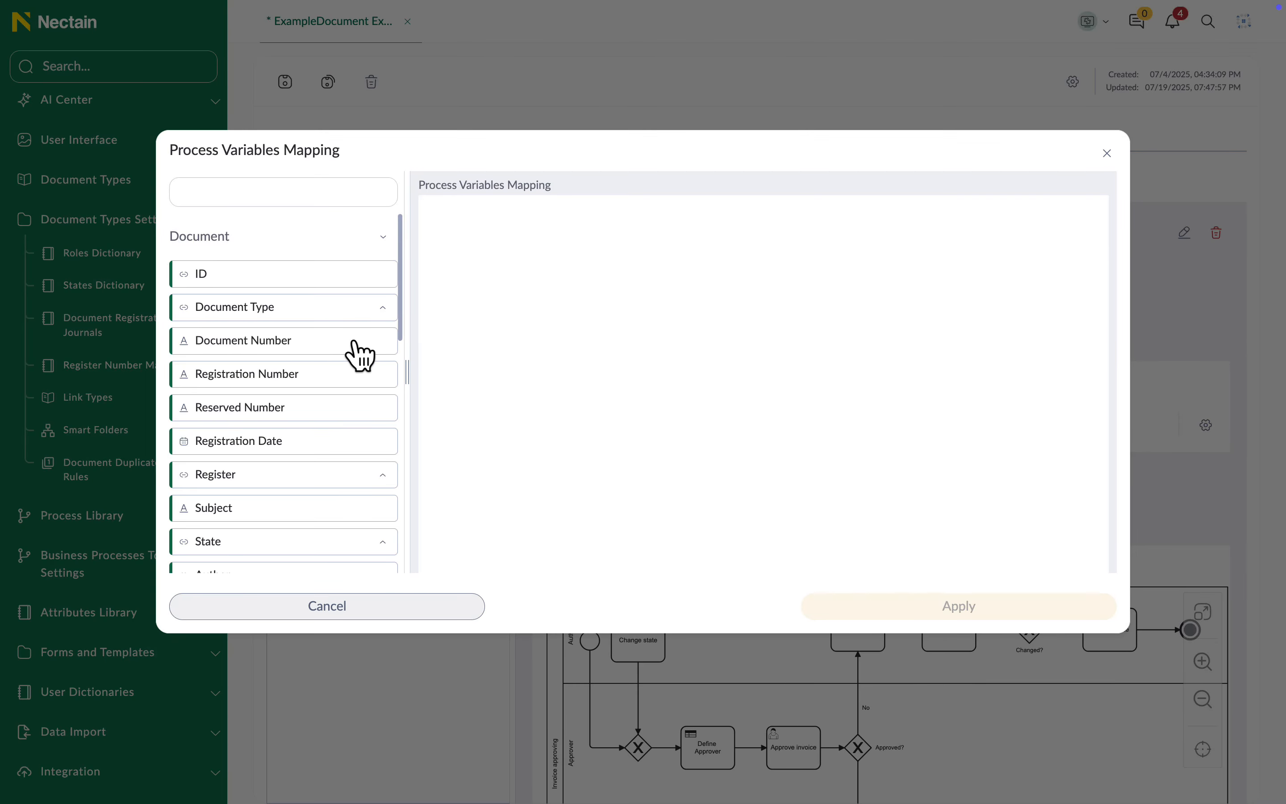
left_click_drag(355, 342, 495, 327)
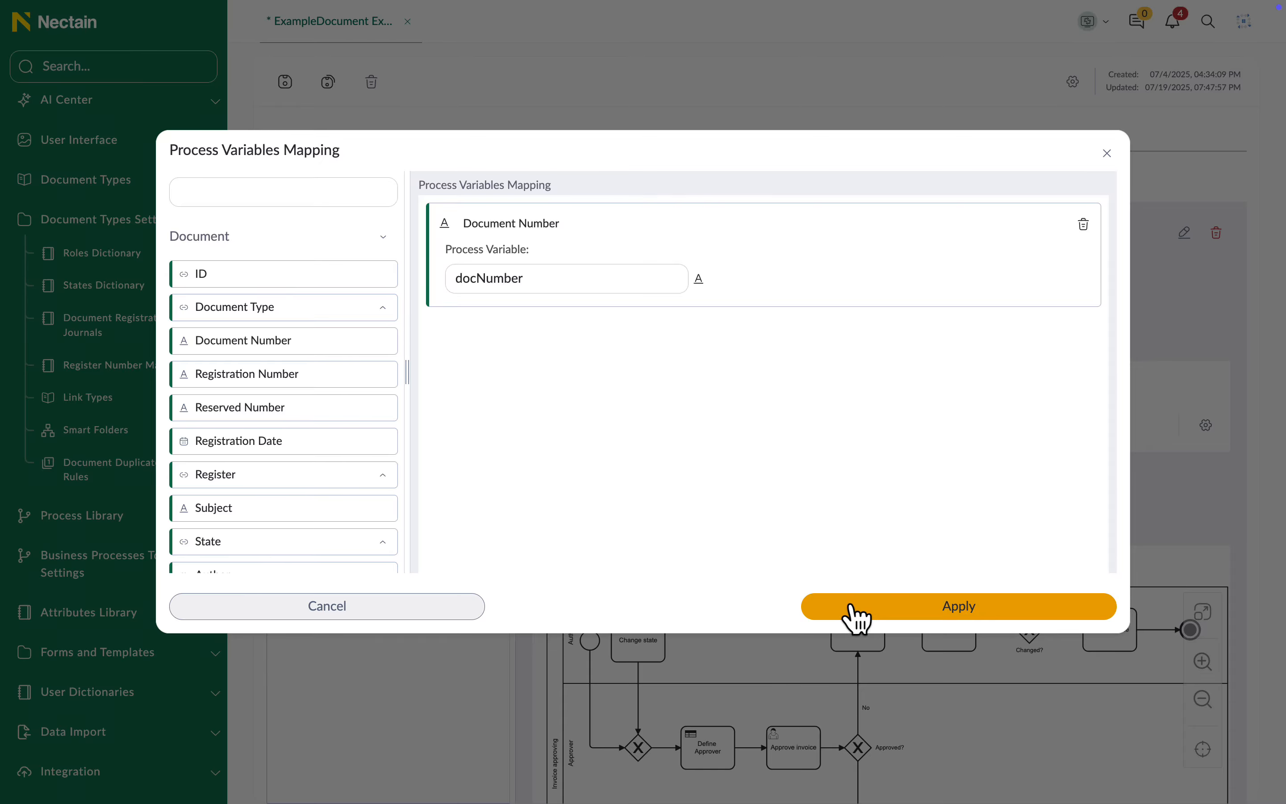
left_click(850, 606)
scroll(787, 526, "down", 3)
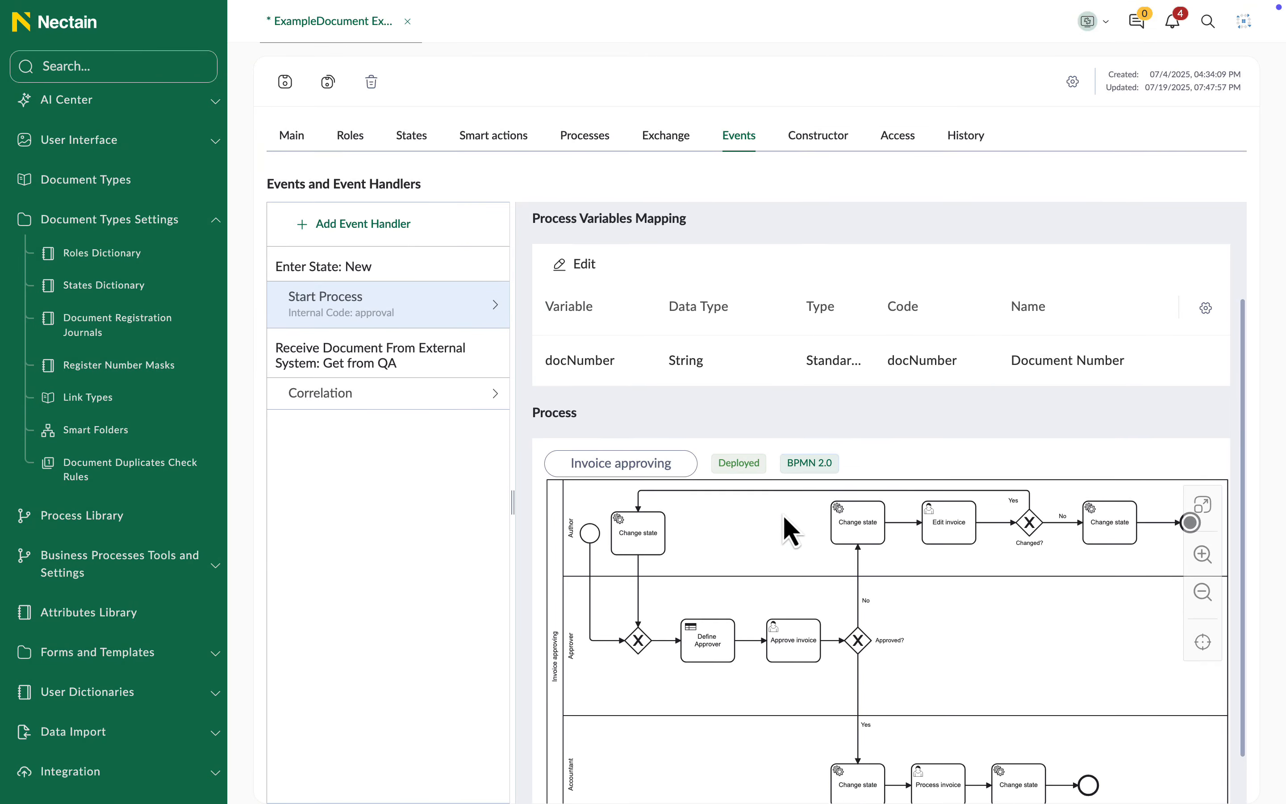
scroll(782, 515, "up", 2)
scroll(781, 513, "up", 1)
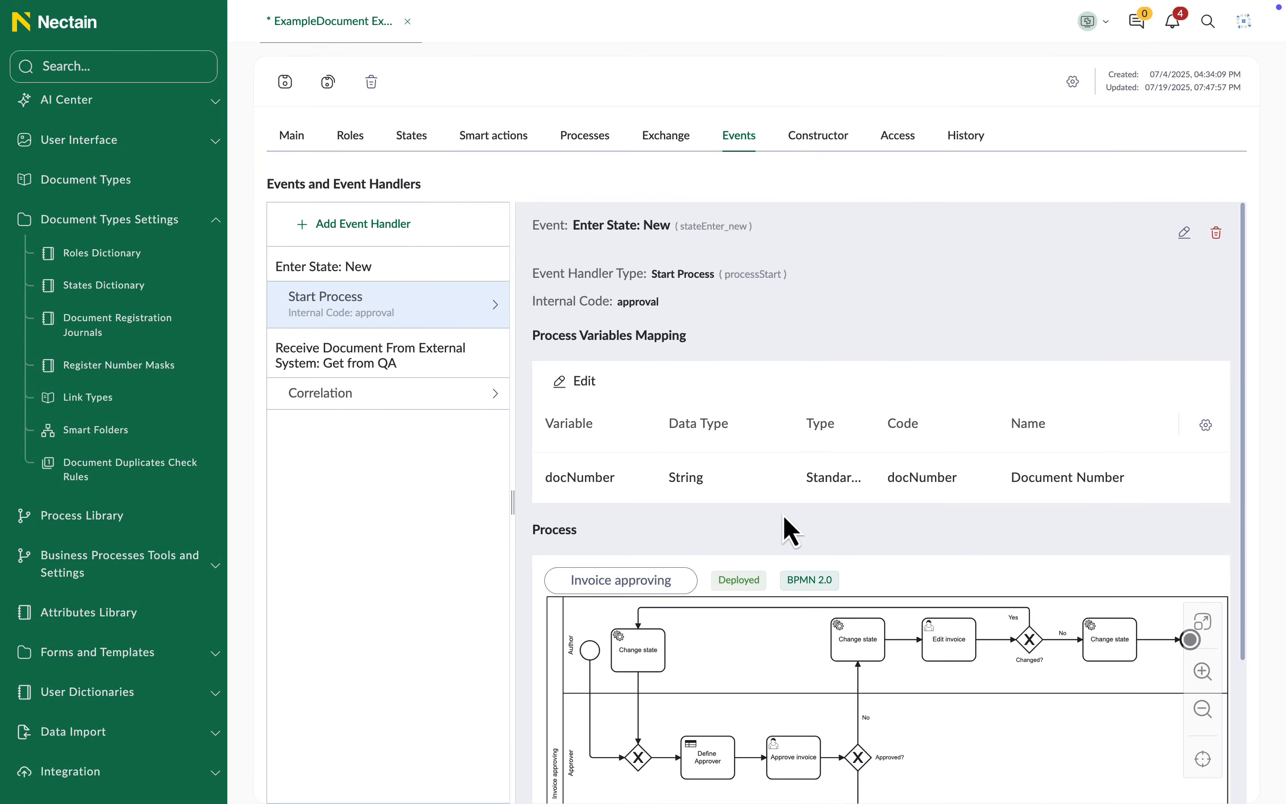
left_click(285, 81)
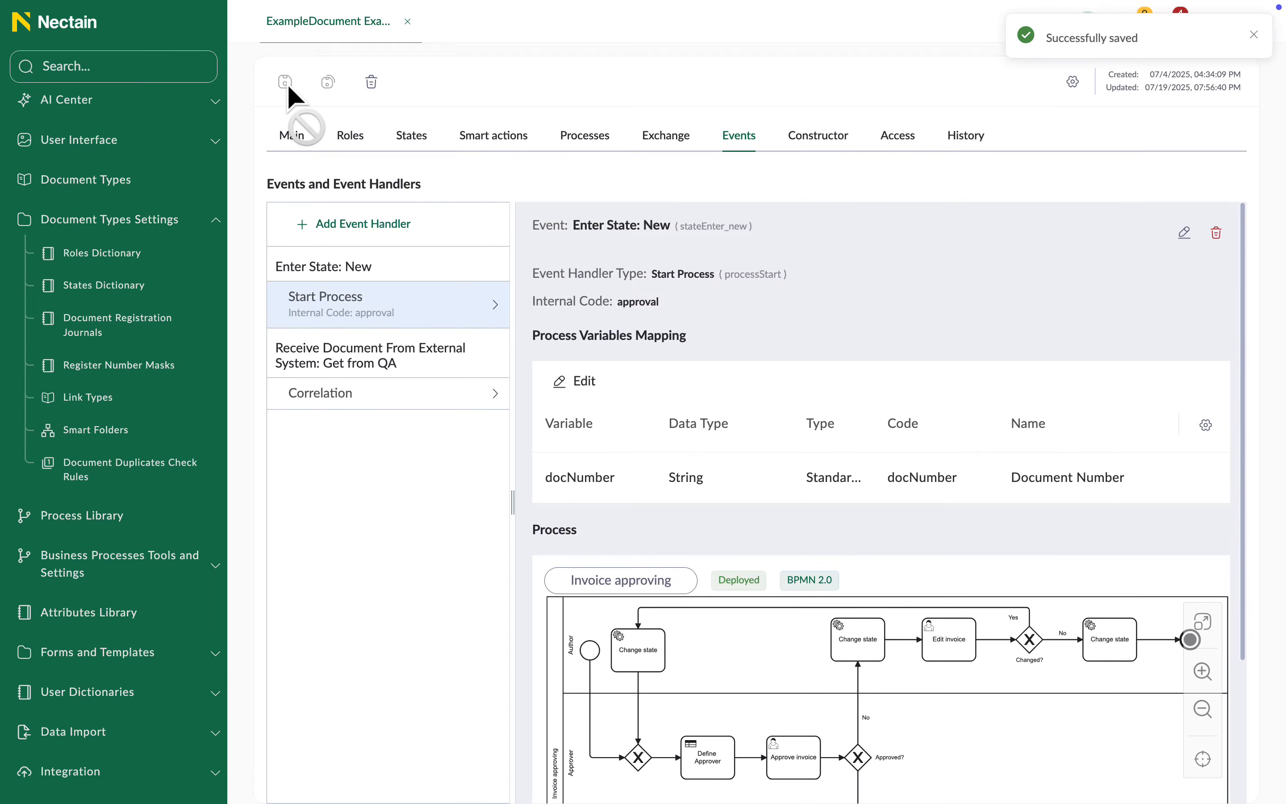
Step: Add the Document Number and Registration Number attributes to the empty form in the document type's Constructor
left_click(820, 142)
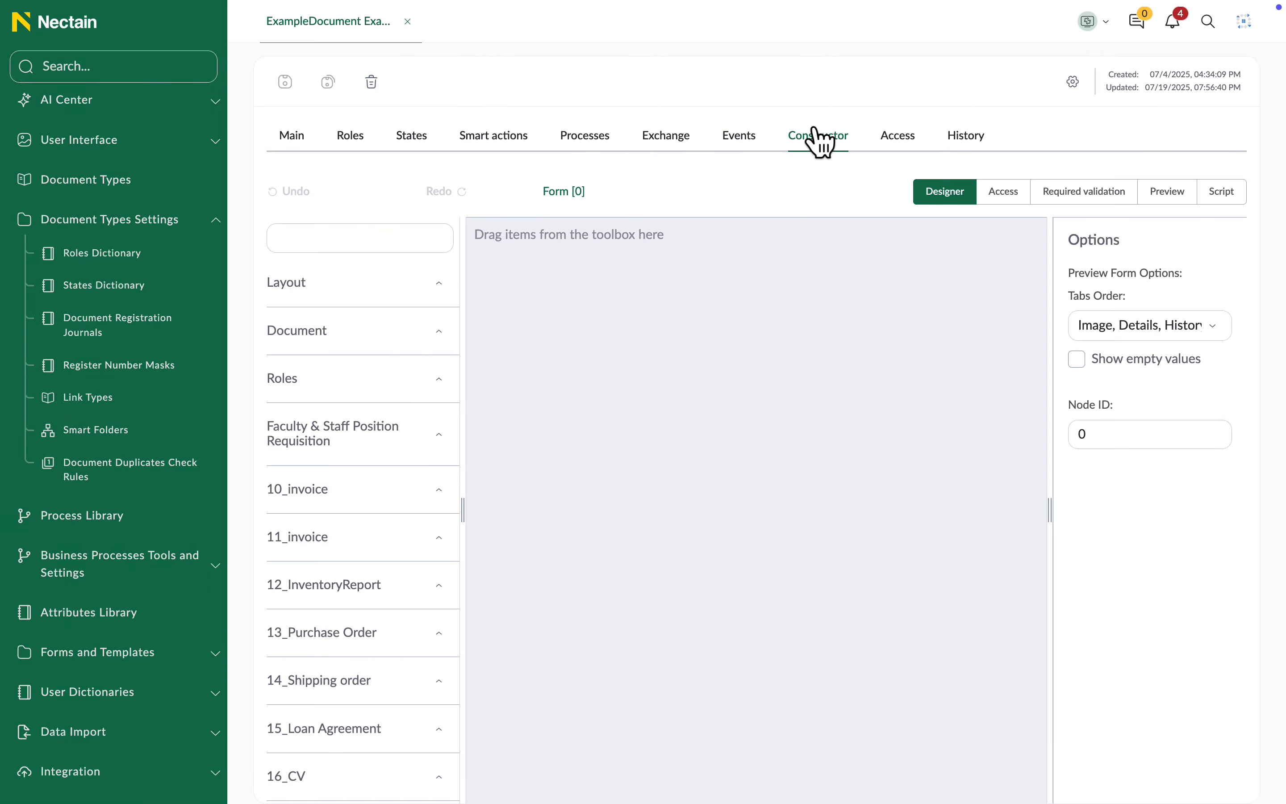
left_click(437, 285)
left_click(439, 330)
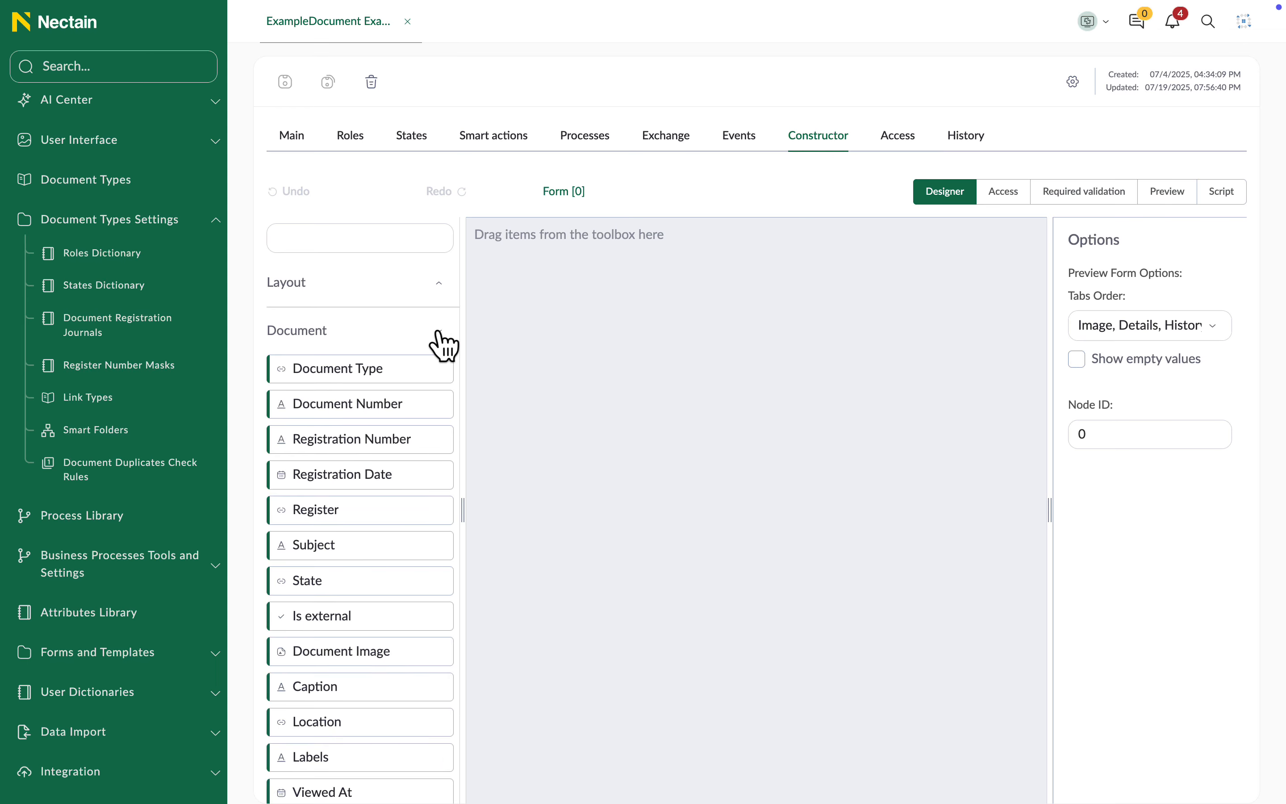
left_click_drag(429, 422, 583, 361)
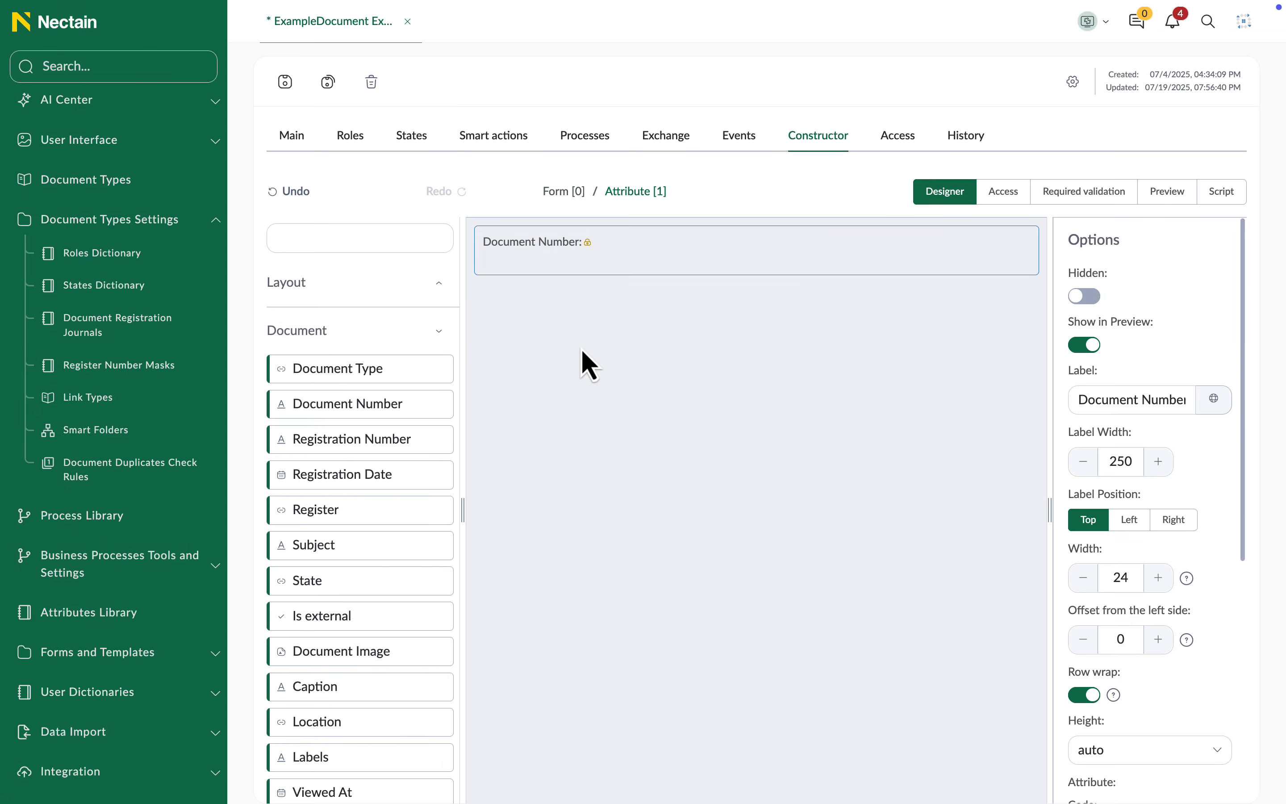
left_click_drag(420, 457, 652, 402)
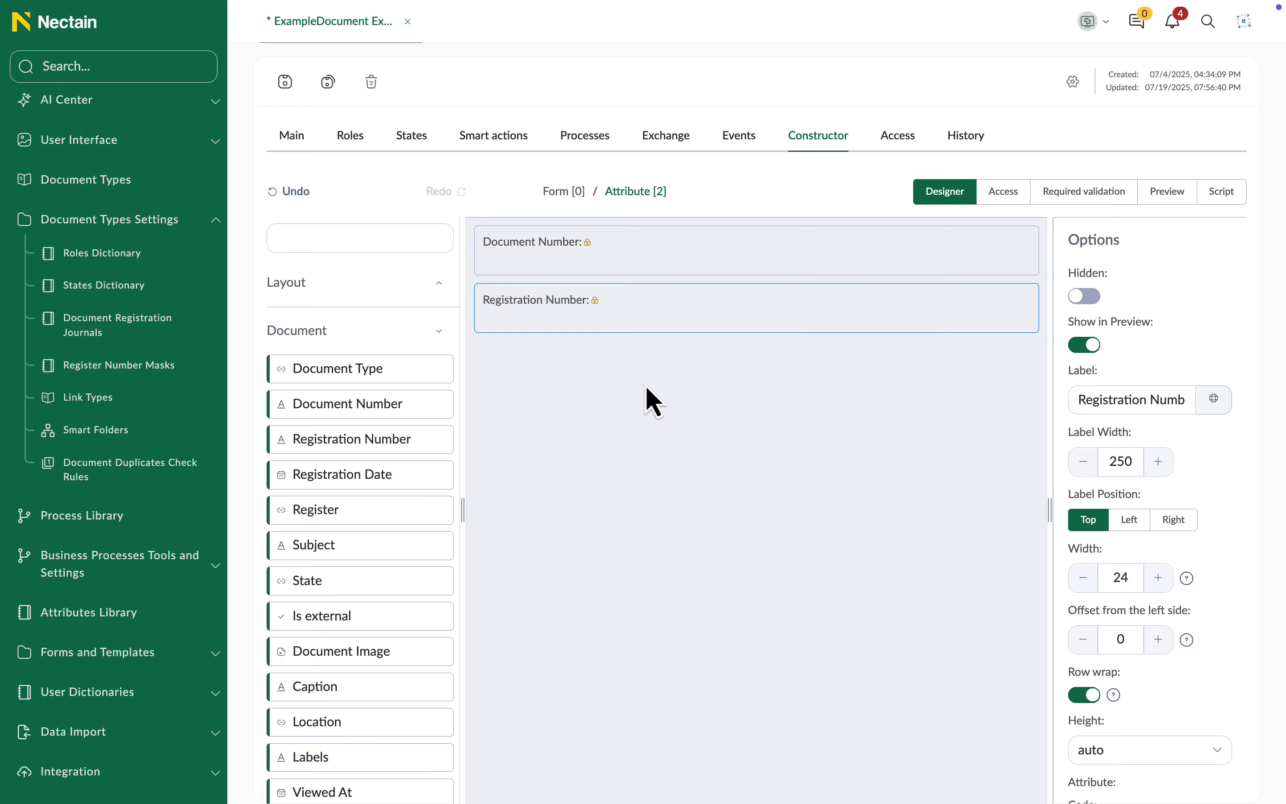
Step: Add a Section to the top of the form and move the Document Number and Registration Number fields into it
left_click(437, 283)
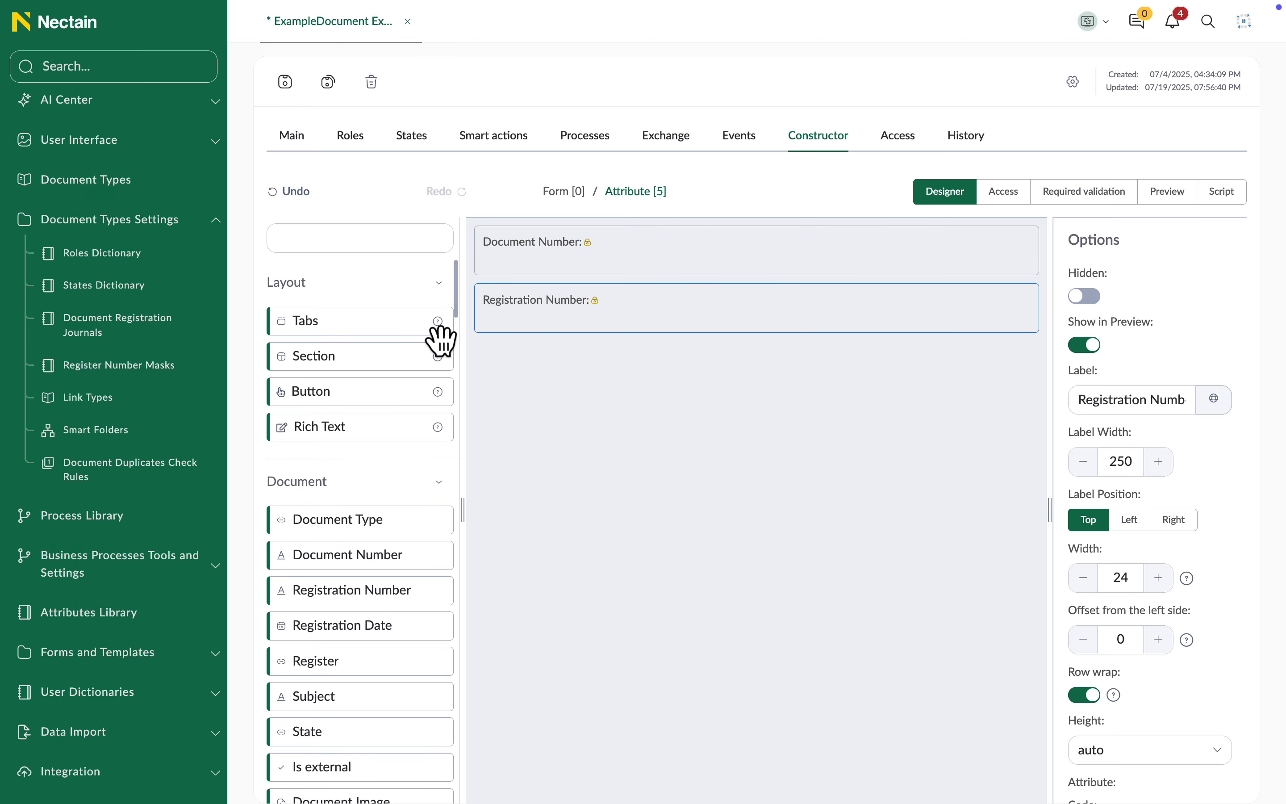
left_click_drag(400, 369, 545, 238)
left_click_drag(604, 310, 608, 271)
left_click(623, 351)
left_click_drag(622, 350, 618, 312)
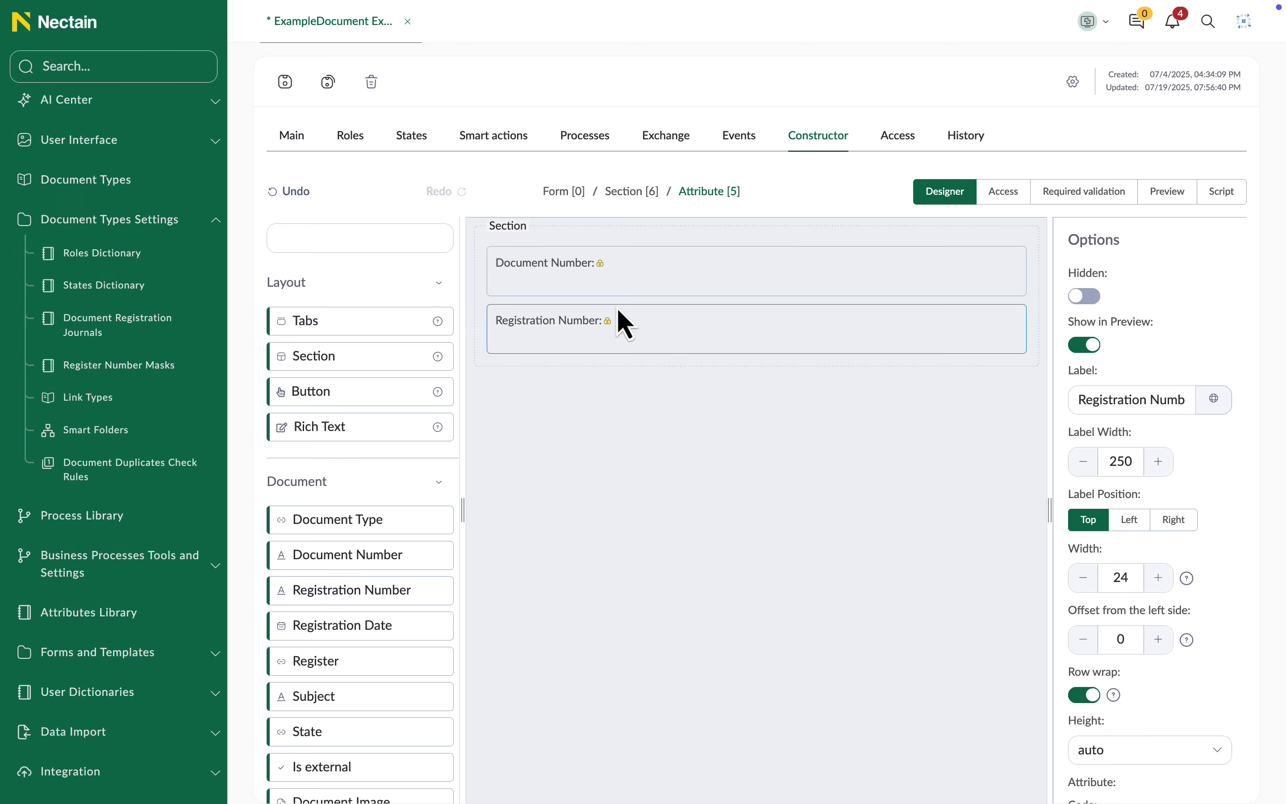
Step: Set the section's title to ID and review the options of the Document Number field inside it
left_click(517, 238)
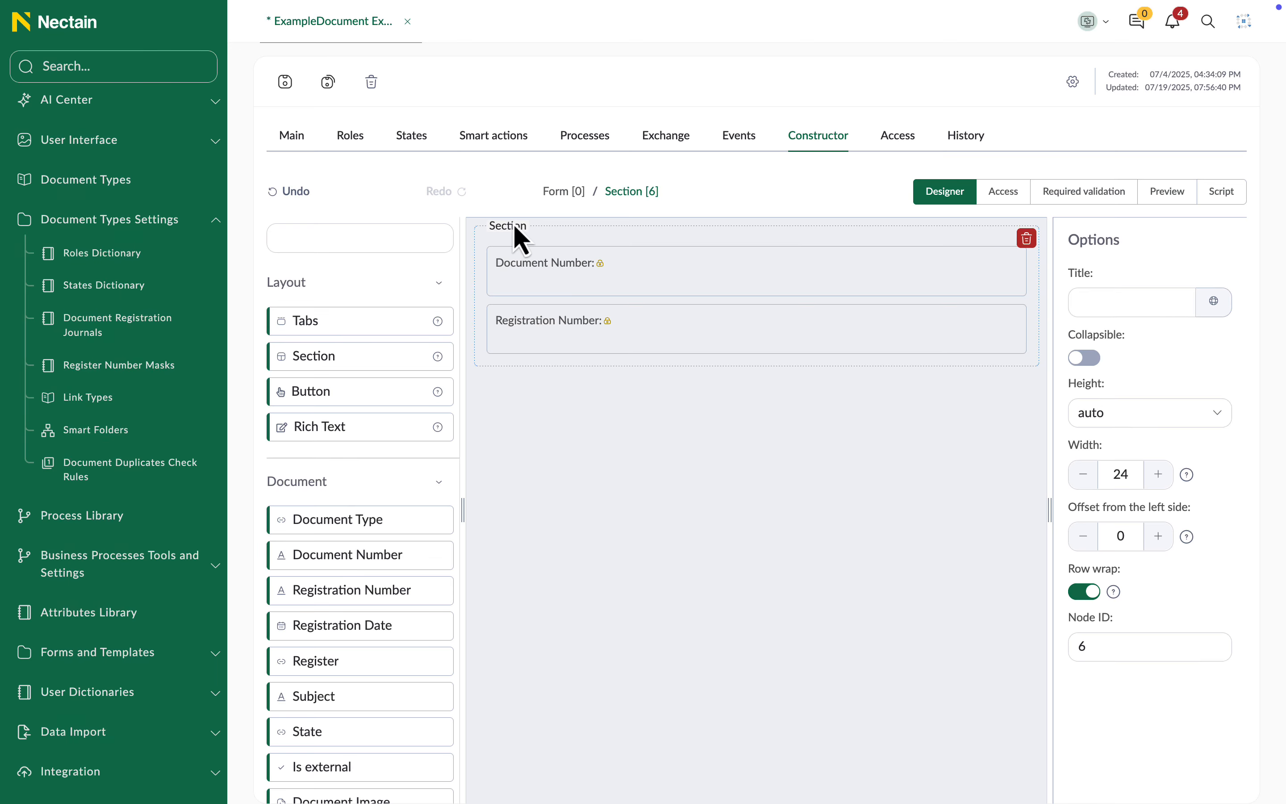
left_click(1109, 293)
type("ID")
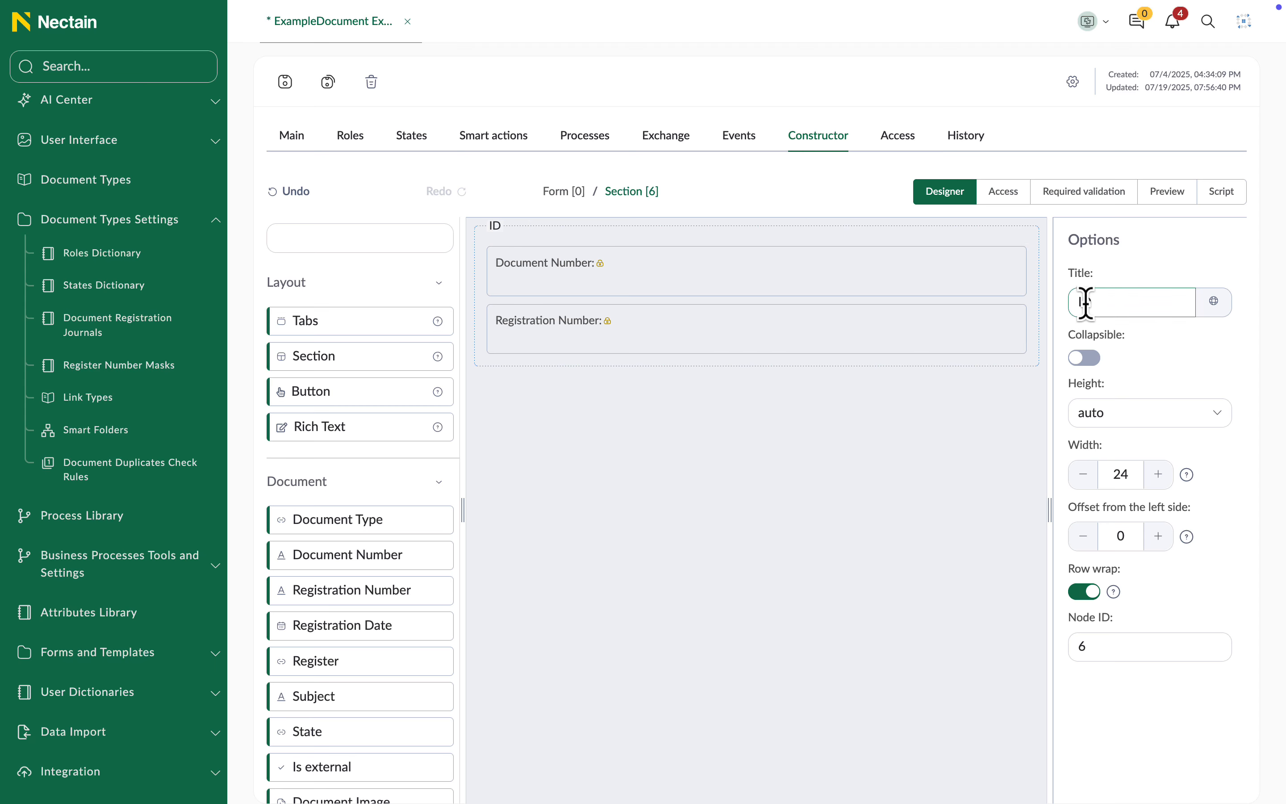
left_click(984, 279)
scroll(1105, 334, "down", 7)
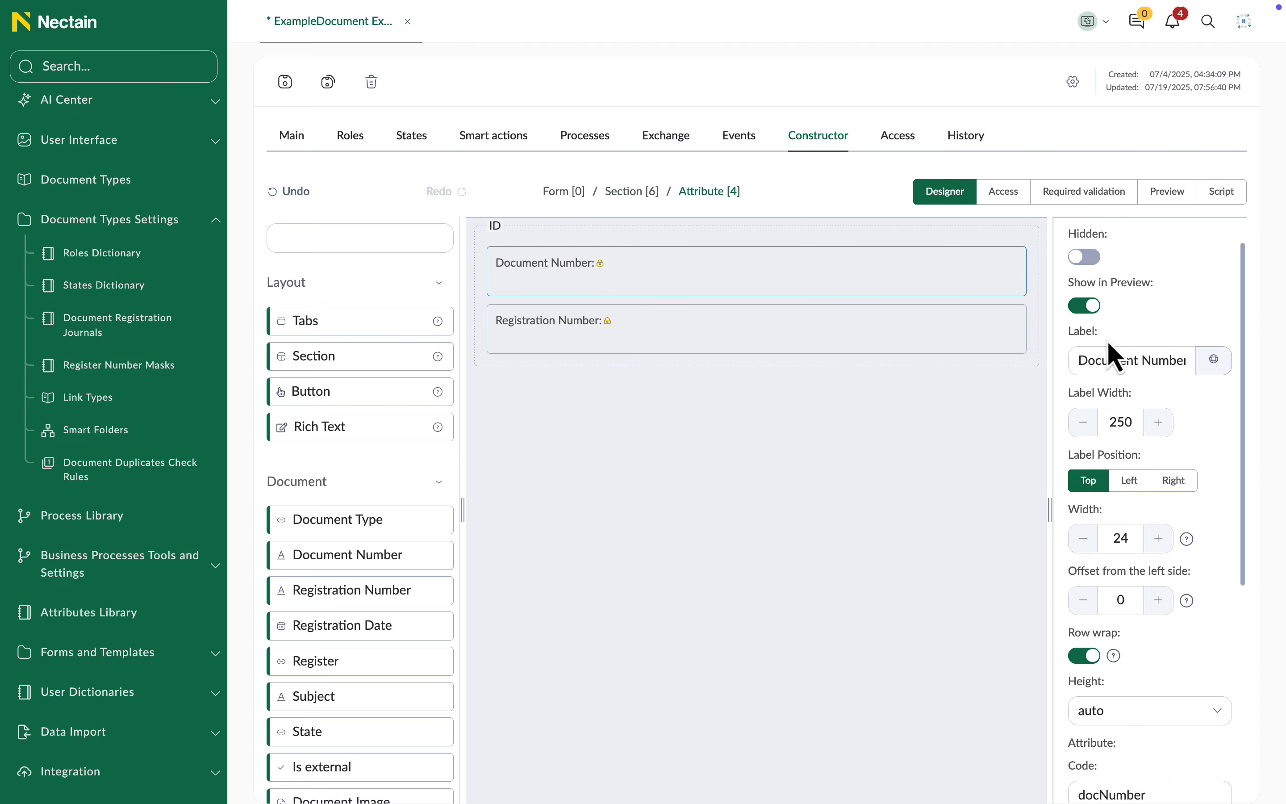
scroll(1108, 343, "up", 7)
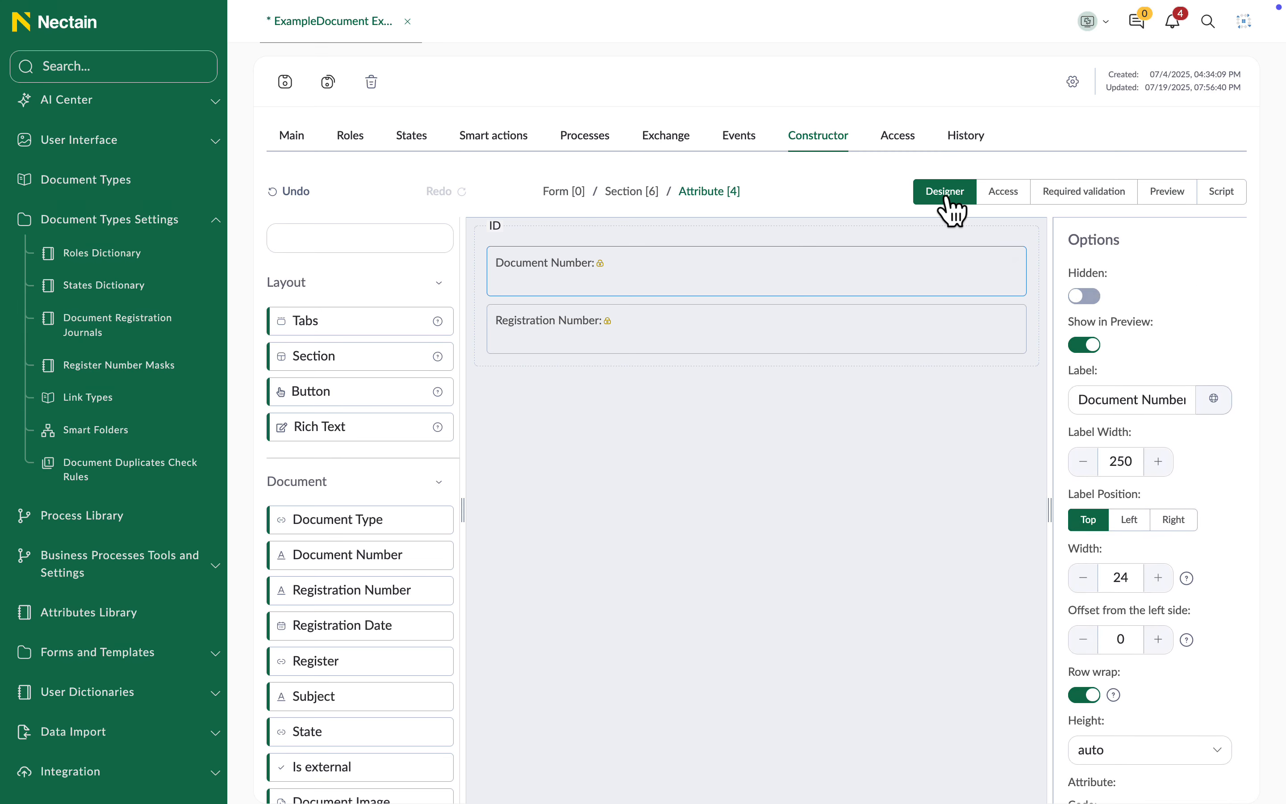
Step: Set the ID section's access level to Read for any state and any role in the form's access rules
left_click(1006, 197)
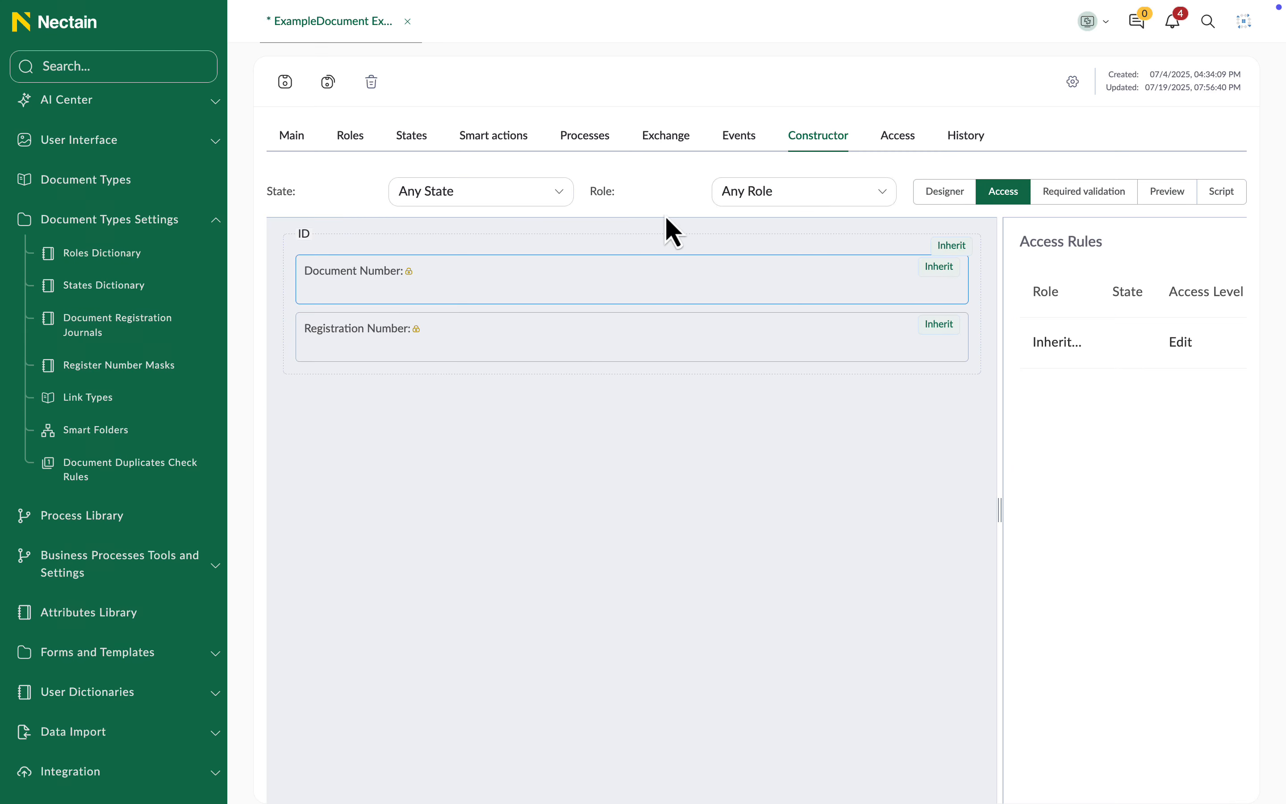
left_click(560, 192)
left_click(562, 192)
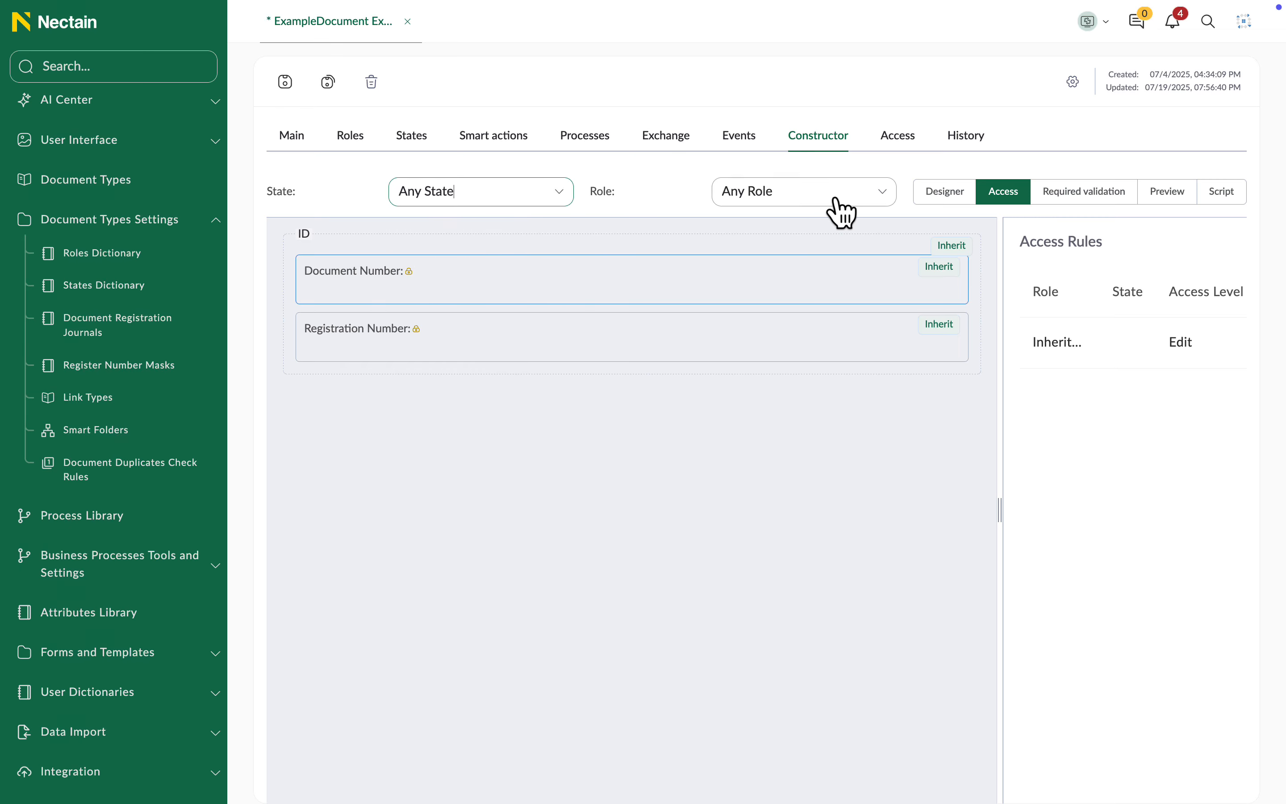
left_click(843, 200)
left_click(843, 200)
mouse_move(918, 251)
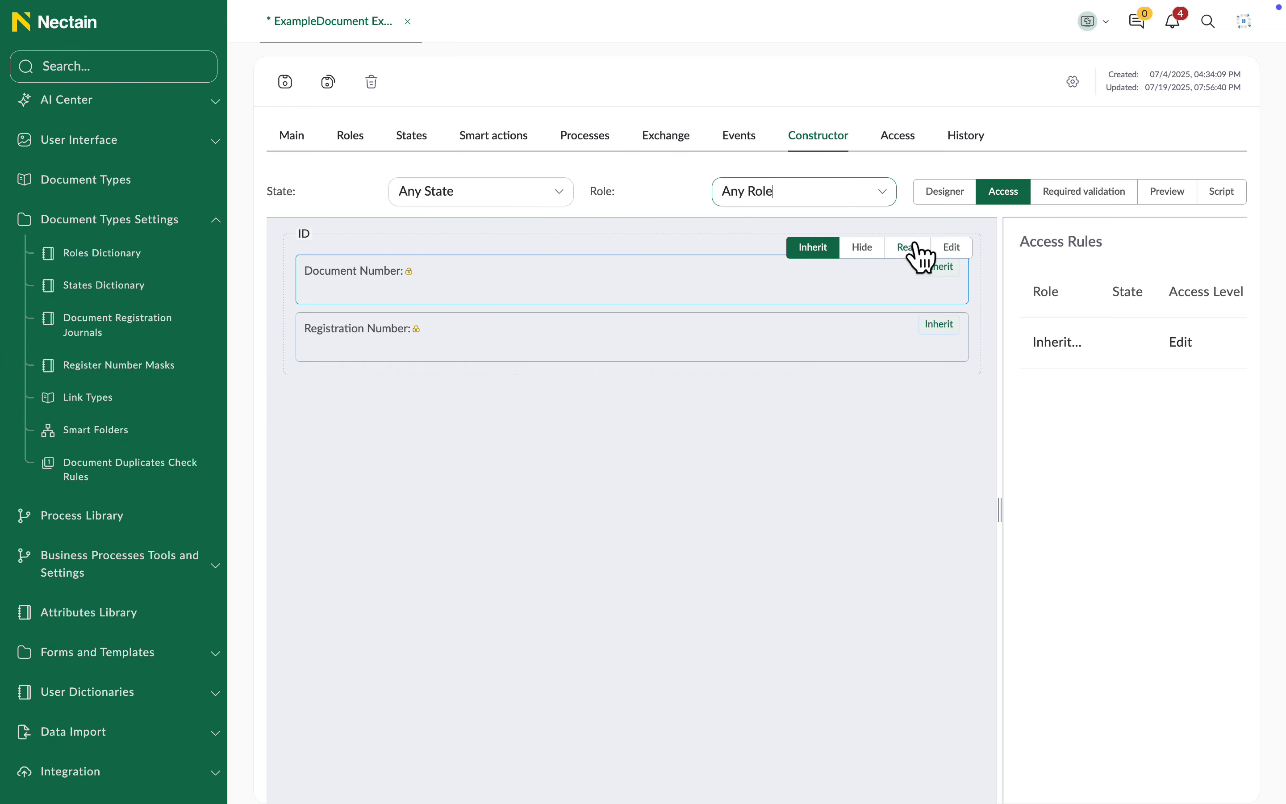
left_click(864, 249)
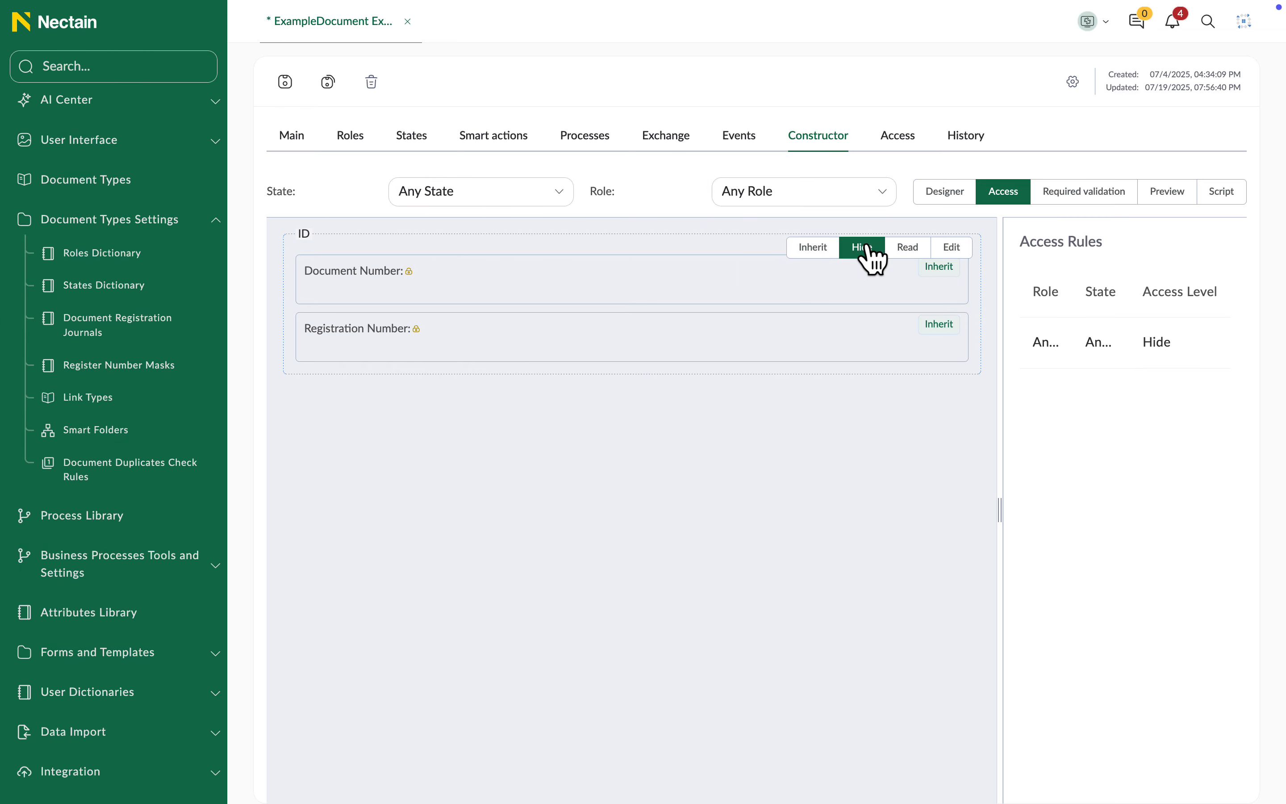
left_click(906, 250)
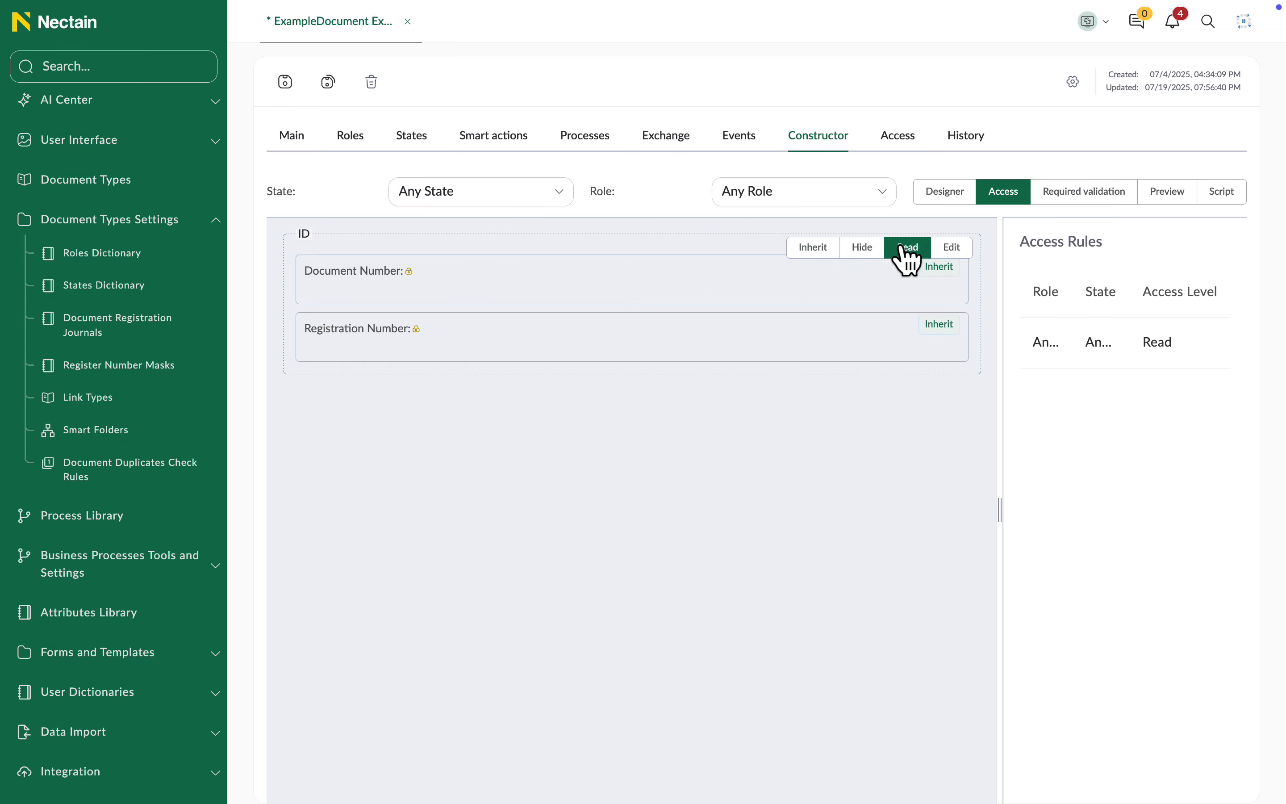
Step: Set the ID section's required validation to Not req. for any state and any action
left_click(1068, 195)
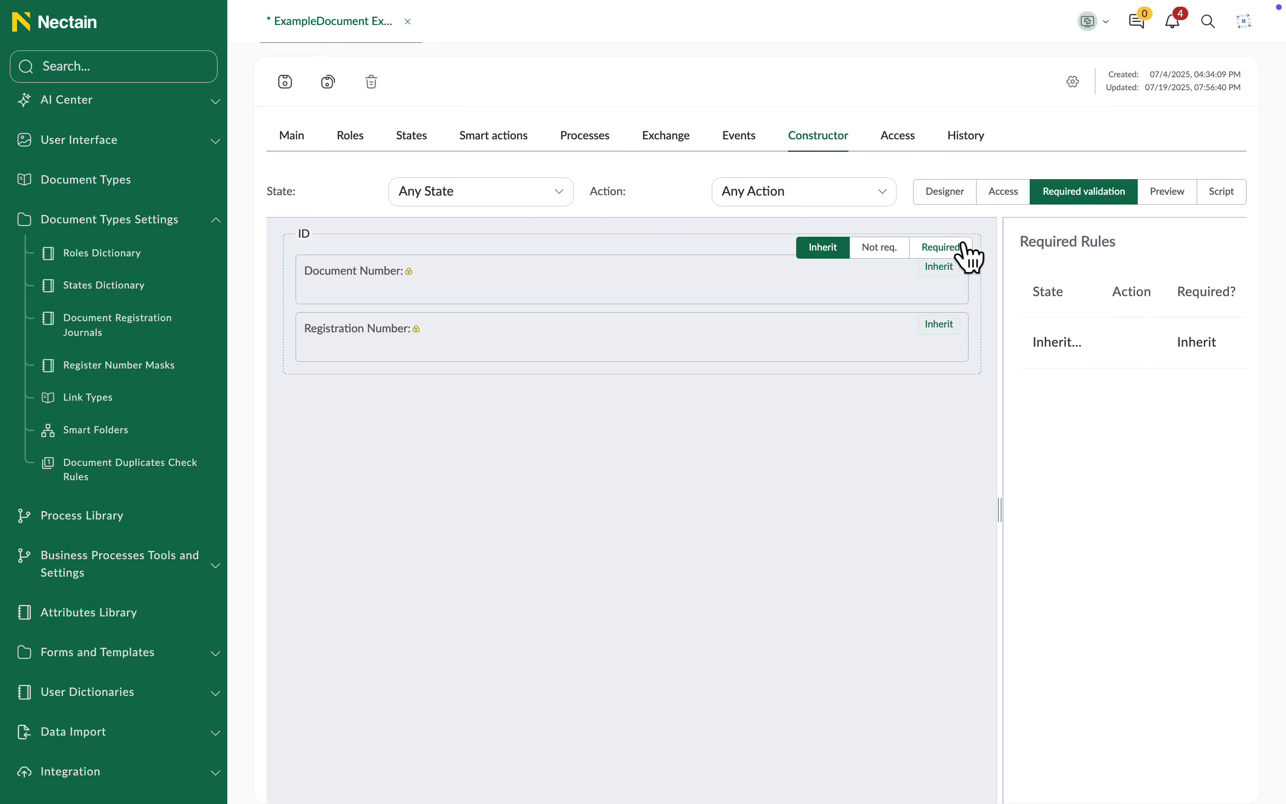
left_click(963, 250)
left_click(878, 251)
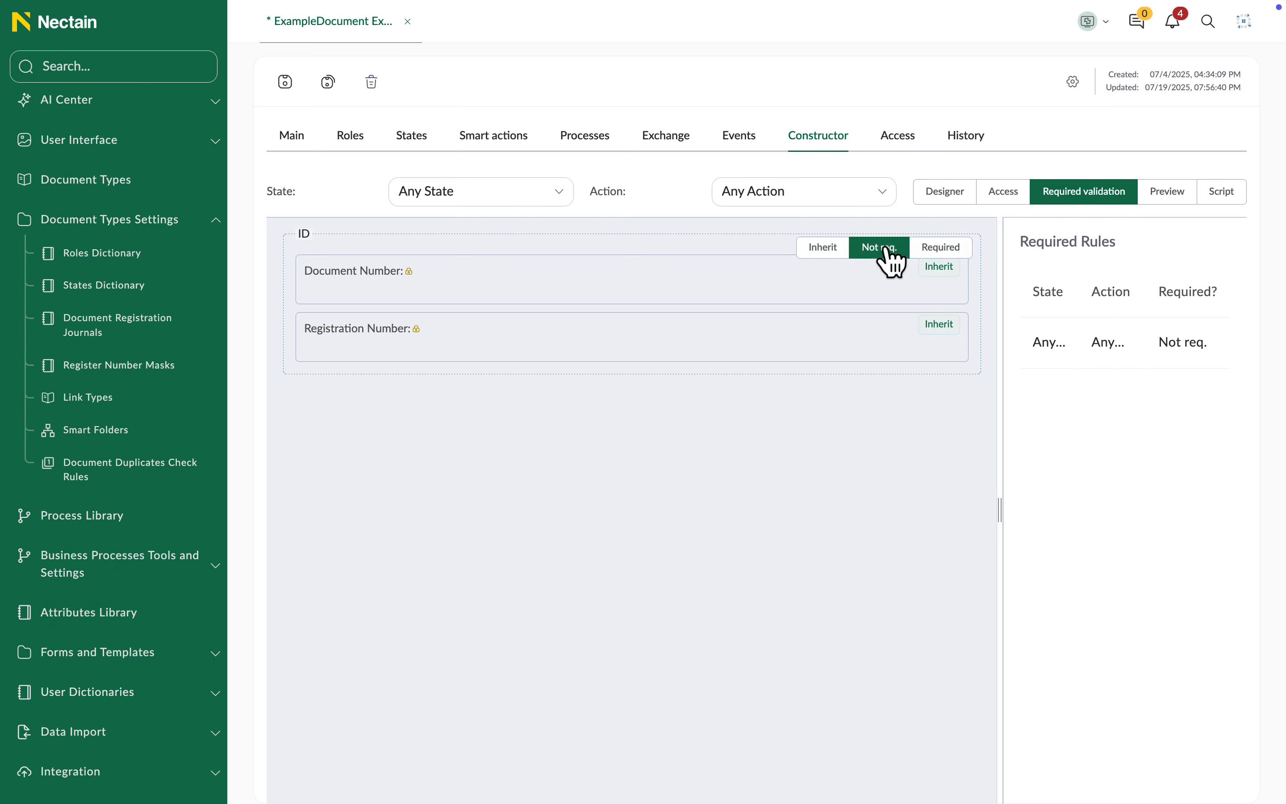
Step: Preview the form for the New state and Document Author role, and view the form's script editor and its help
left_click(1178, 200)
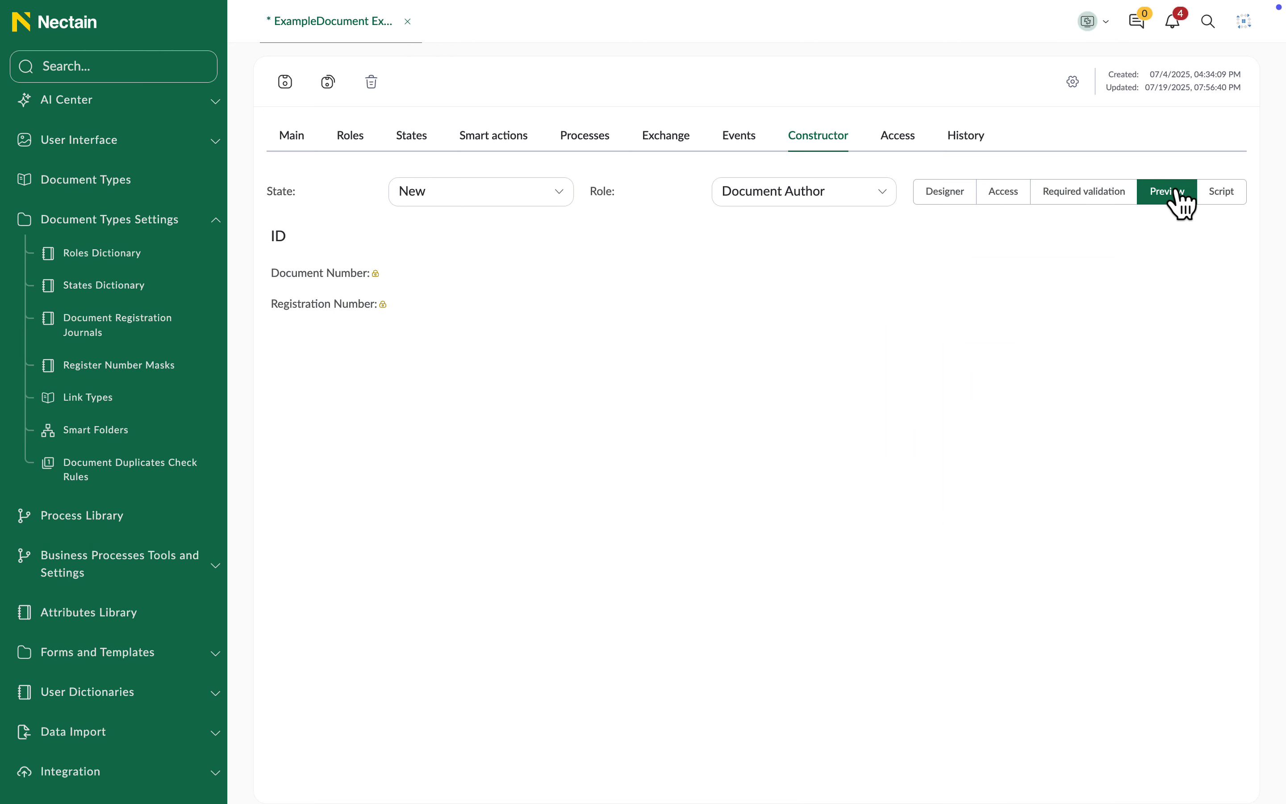
left_click(1232, 199)
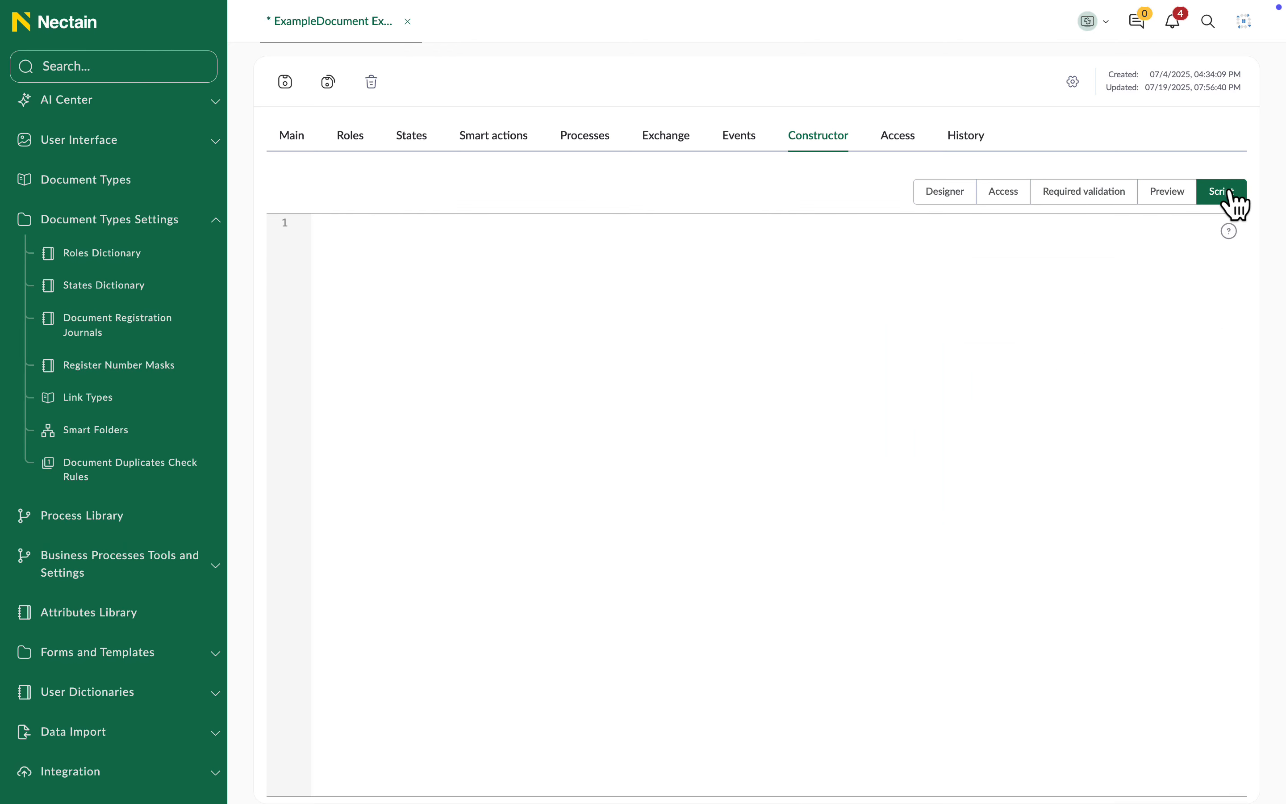
mouse_move(1232, 232)
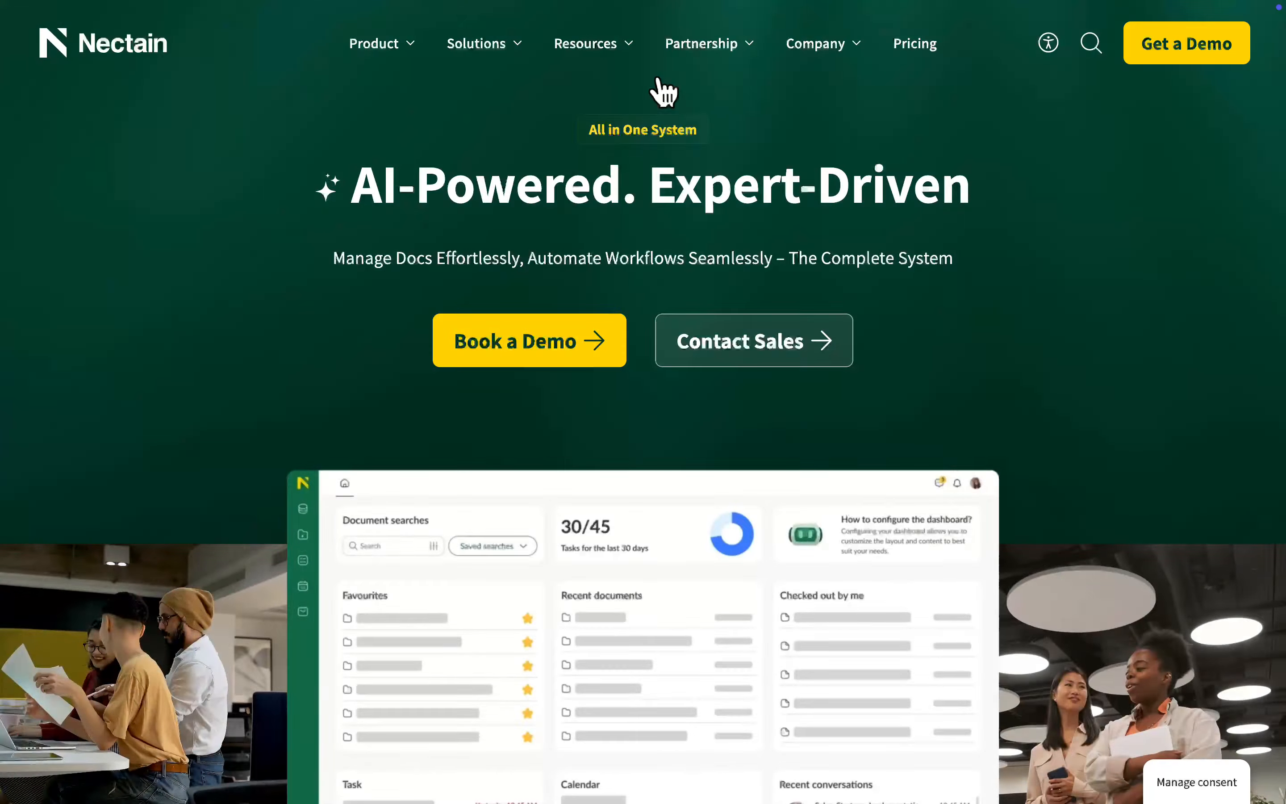
mouse_move(632, 58)
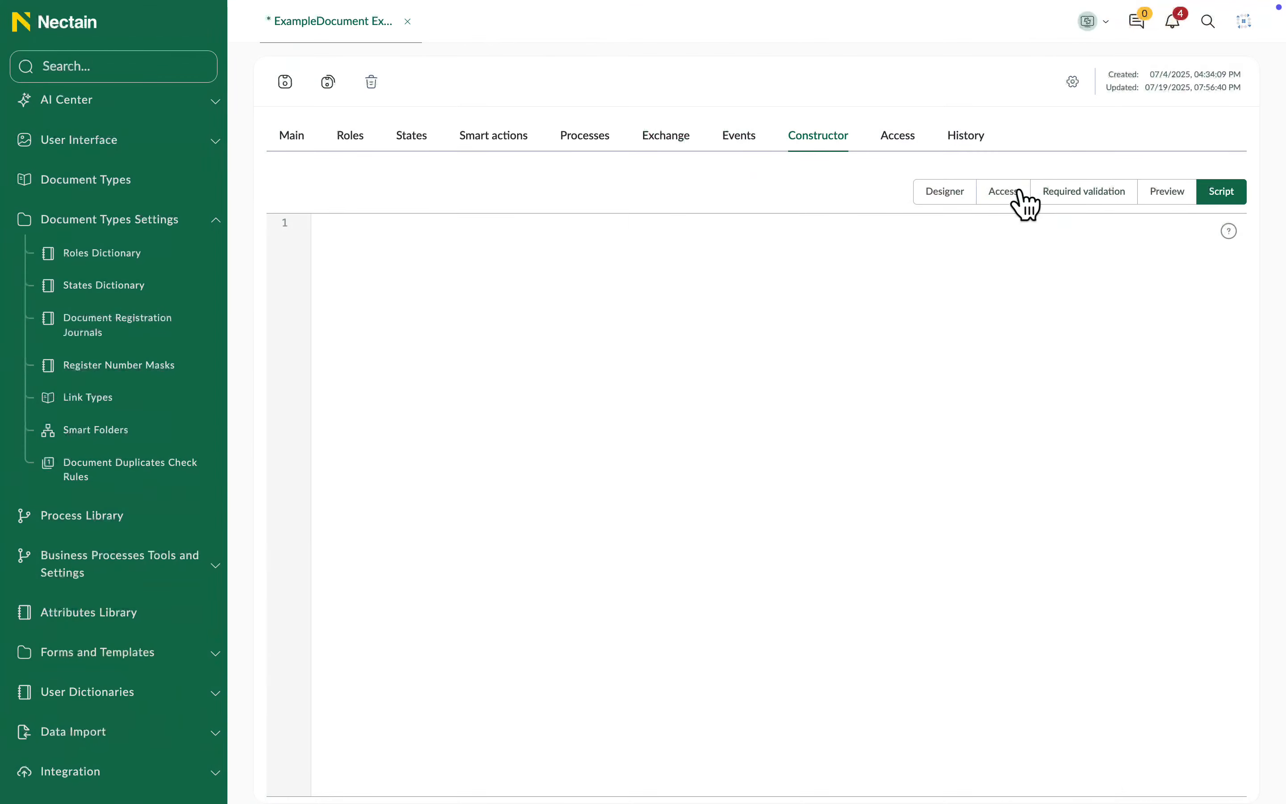
Step: Start a new access rule for the document type, review the available permissions and choose Create Documents
left_click(901, 137)
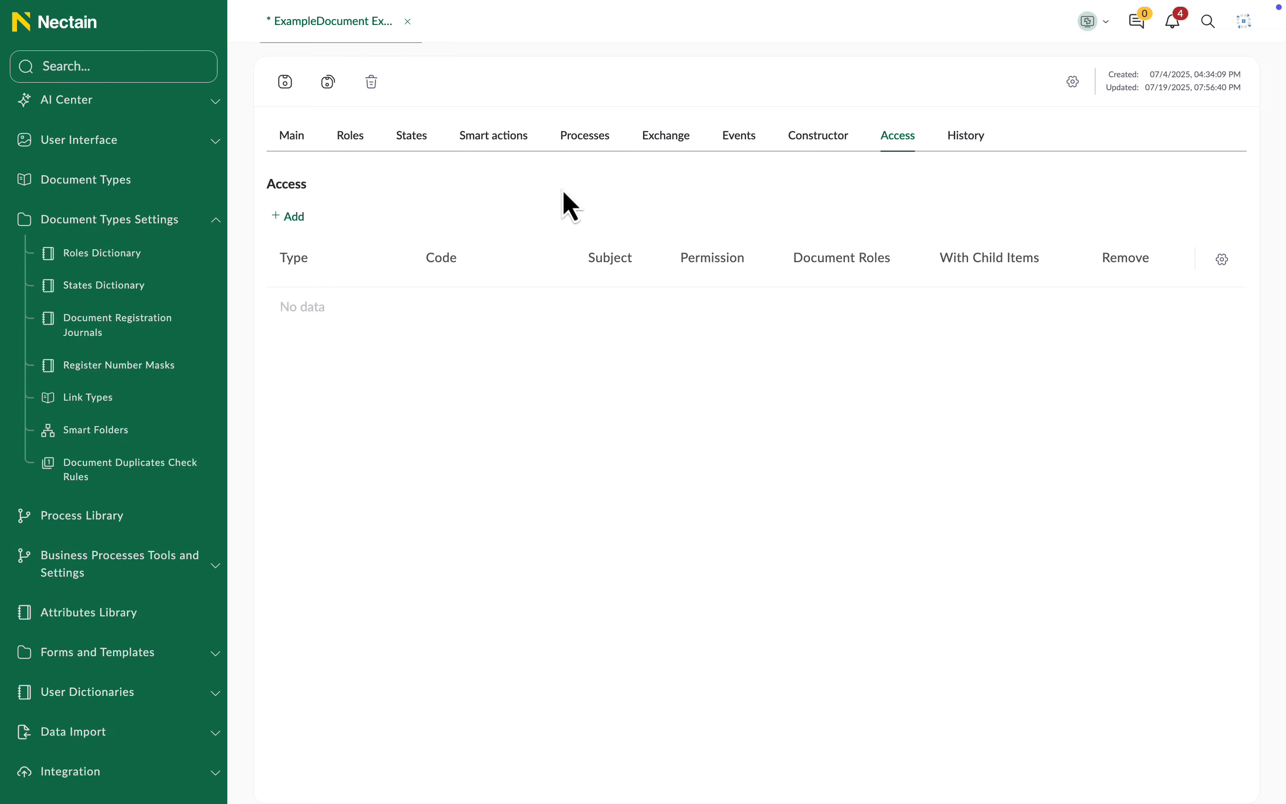
left_click(295, 215)
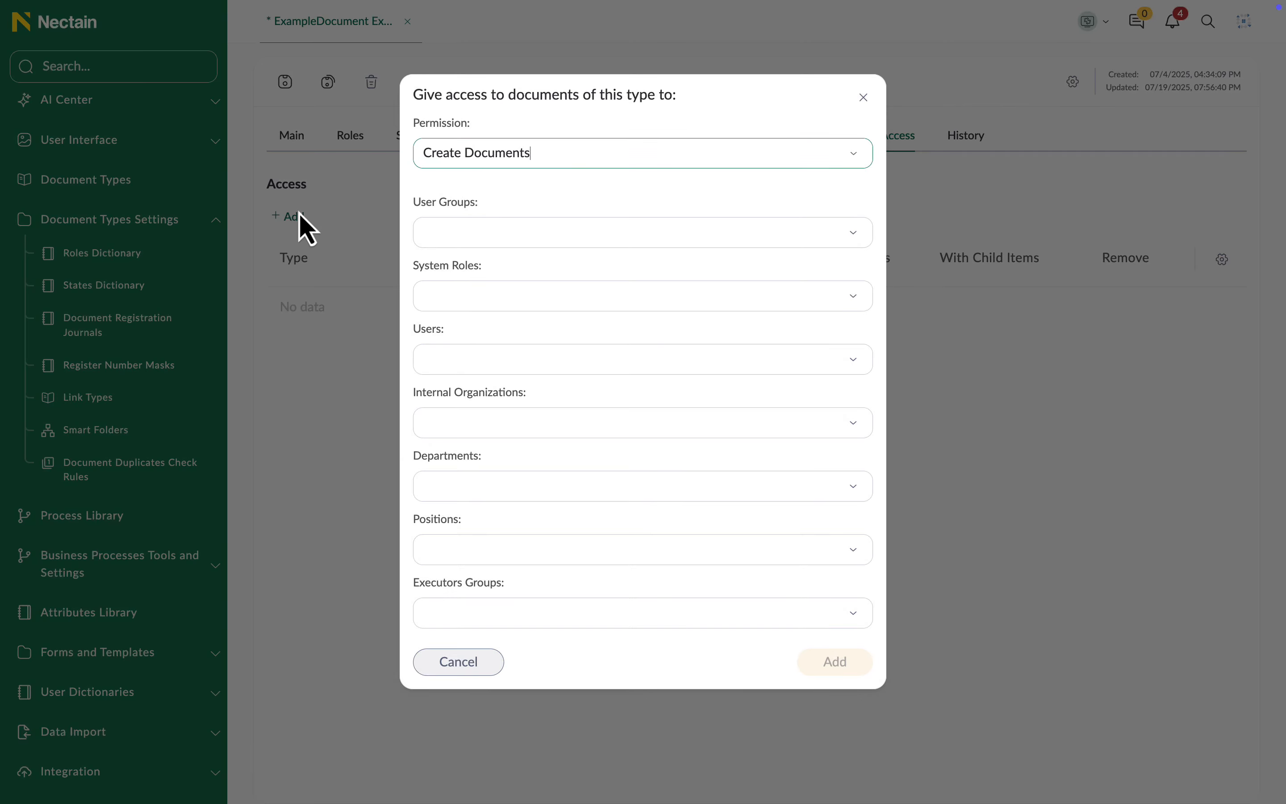
left_click(856, 156)
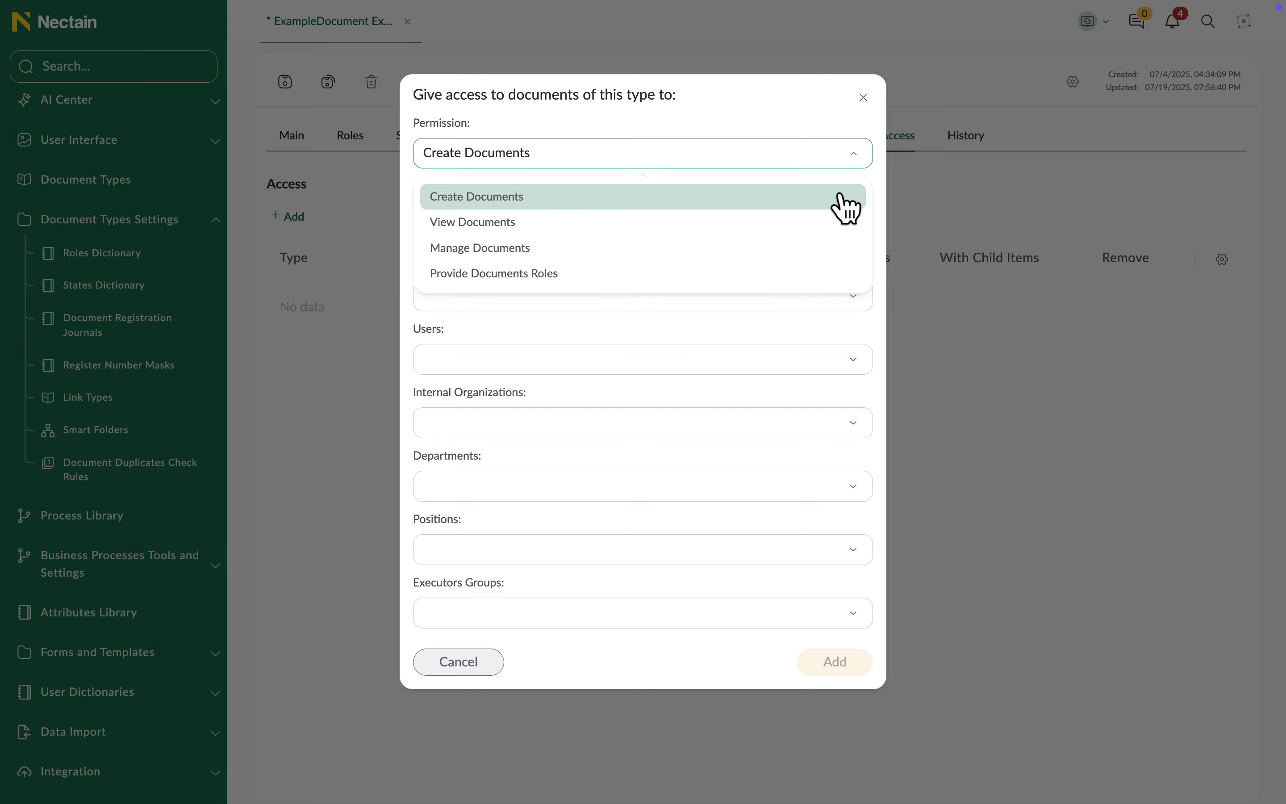
left_click(847, 207)
left_click(857, 159)
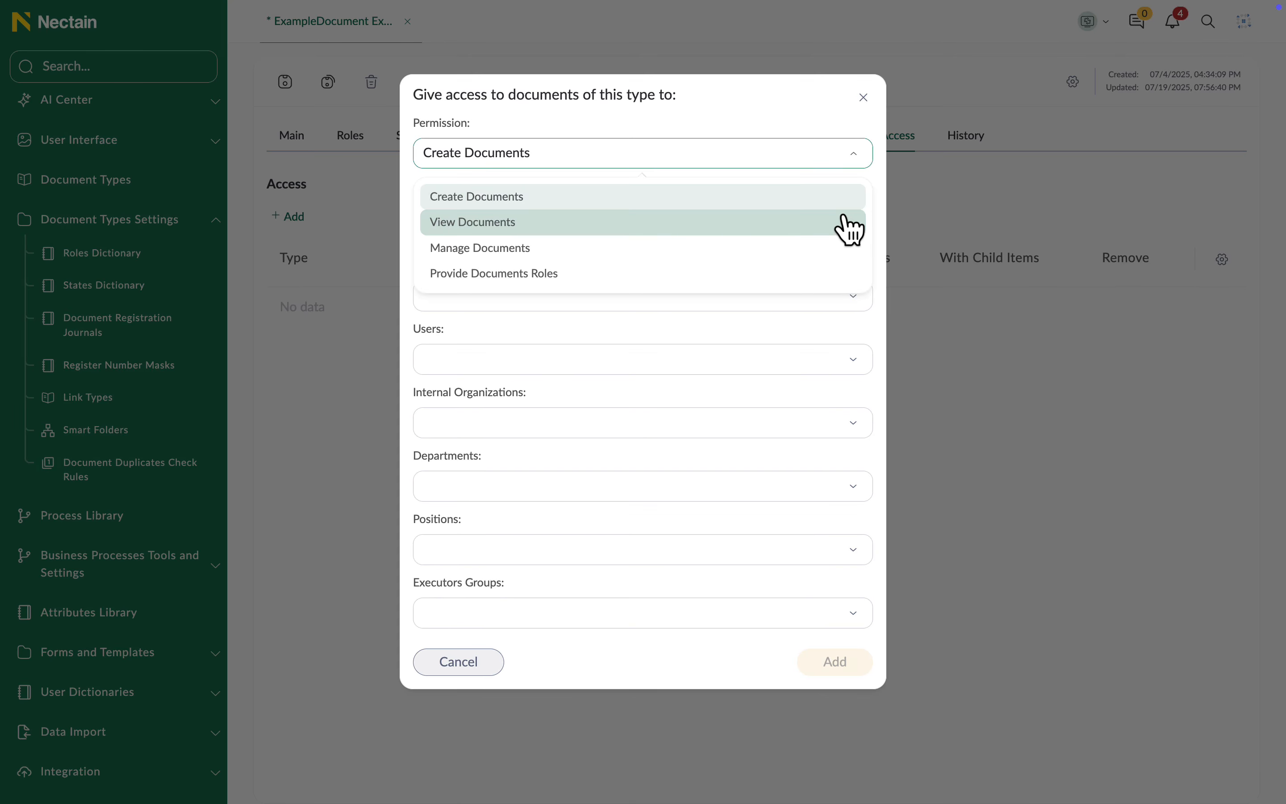
left_click(850, 226)
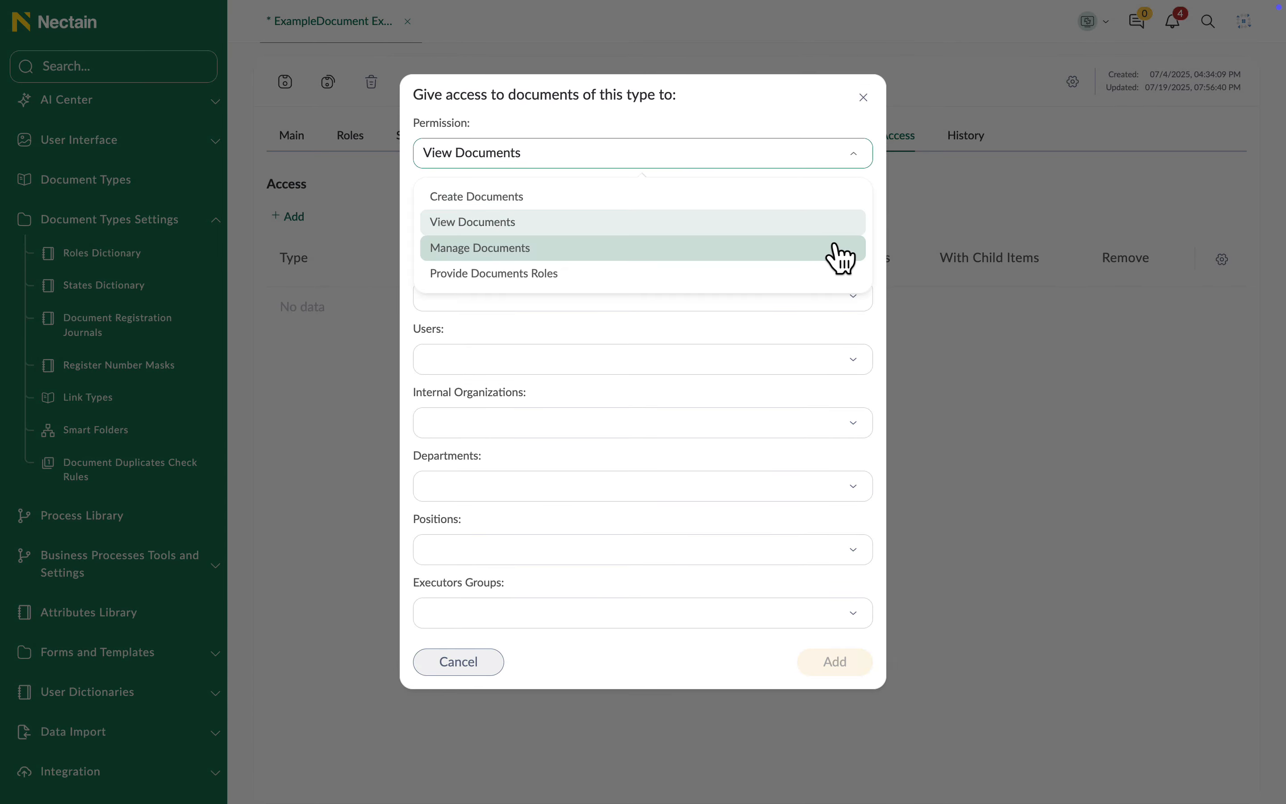
left_click(839, 249)
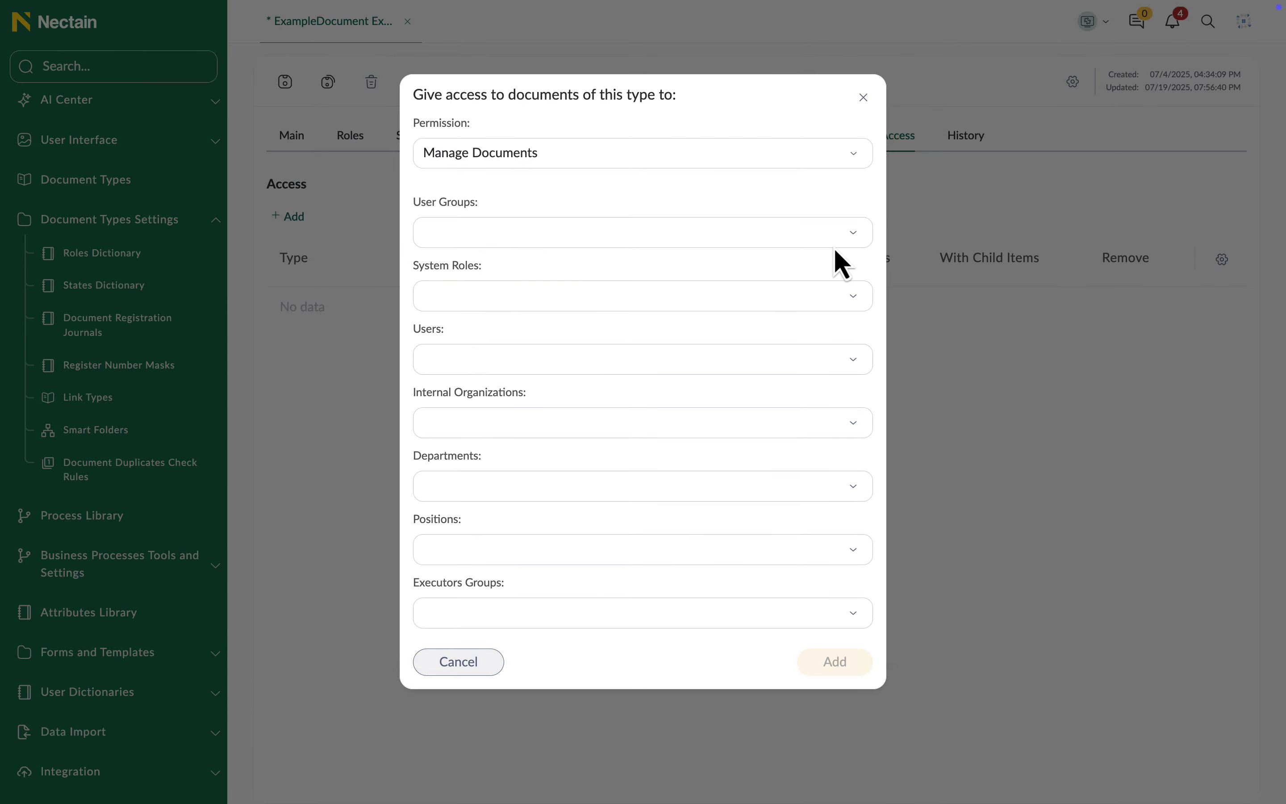
left_click(857, 159)
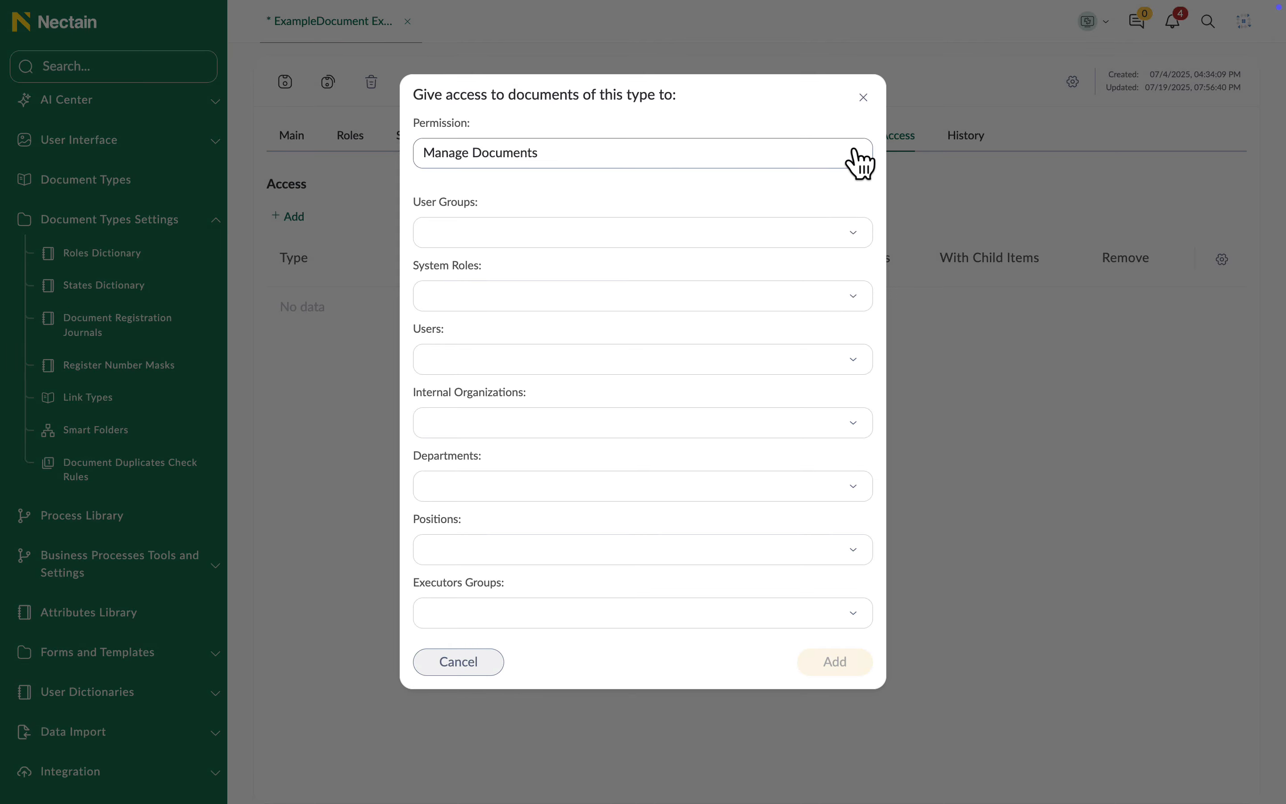
left_click(848, 196)
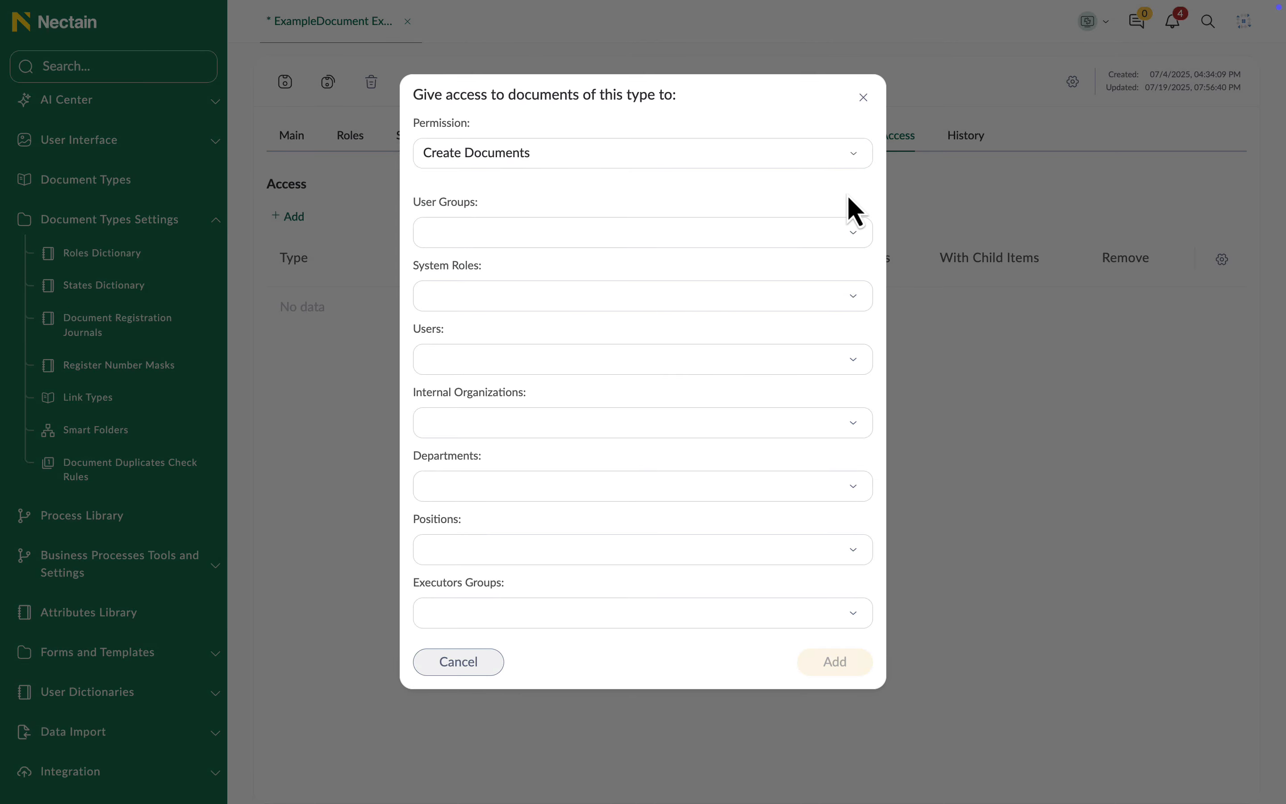
Step: Grant the permission to the Dream Team user group, the admin user and the Nectain organization with child items, and remove the Dream Team rule
left_click(854, 234)
left_click(811, 342)
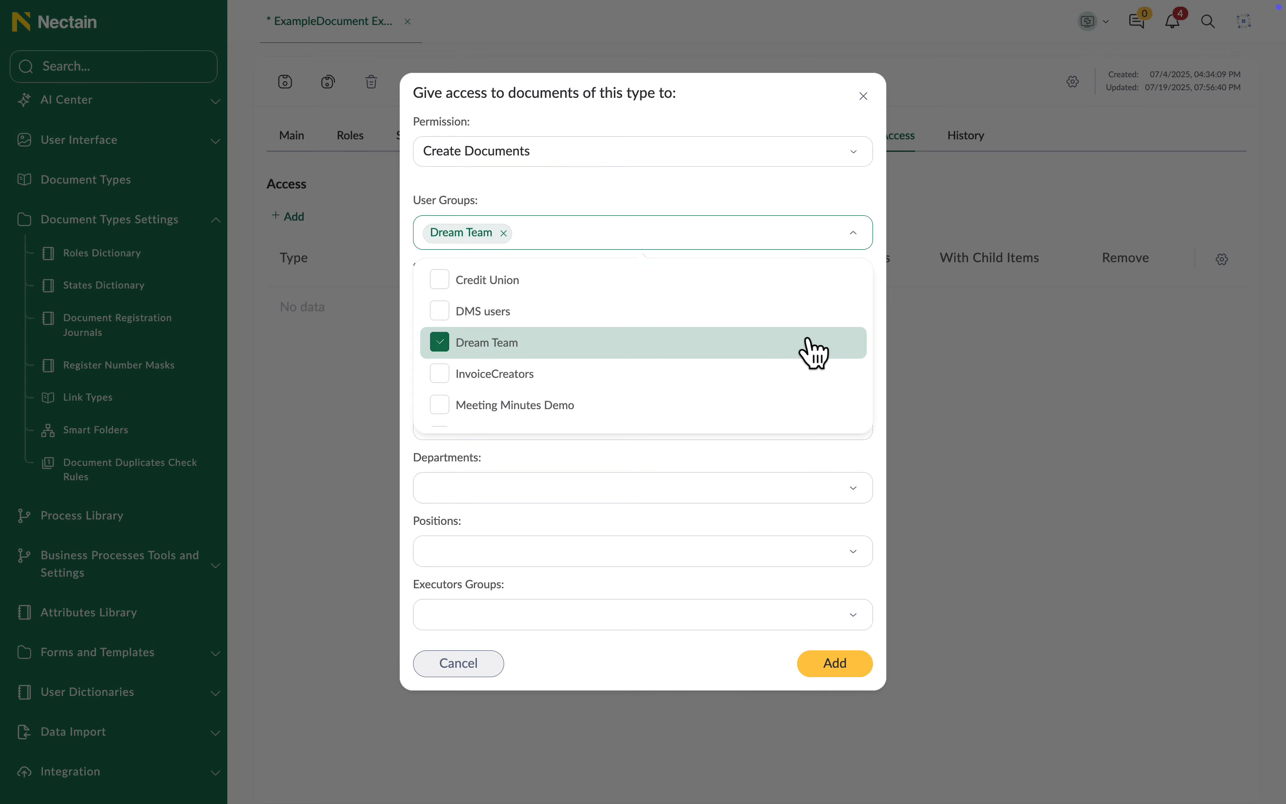
left_click(878, 343)
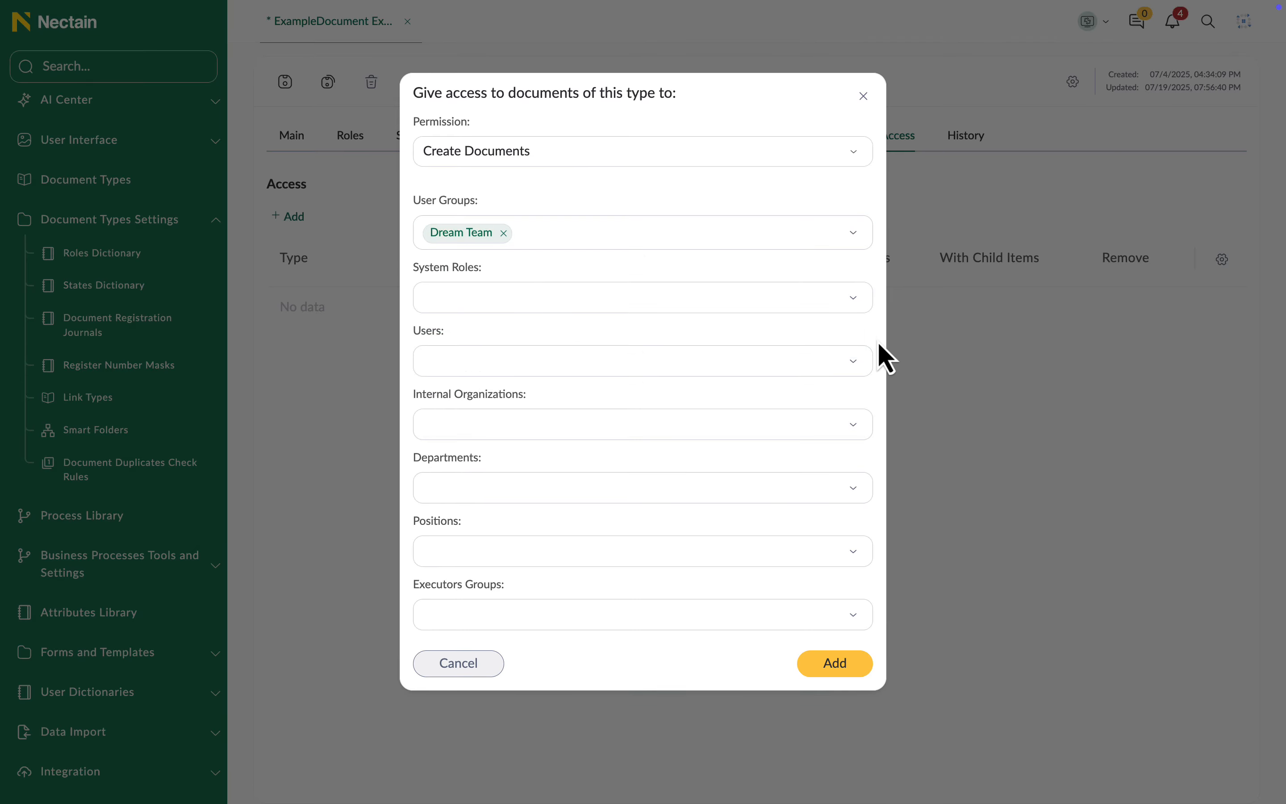
left_click(860, 303)
left_click(859, 301)
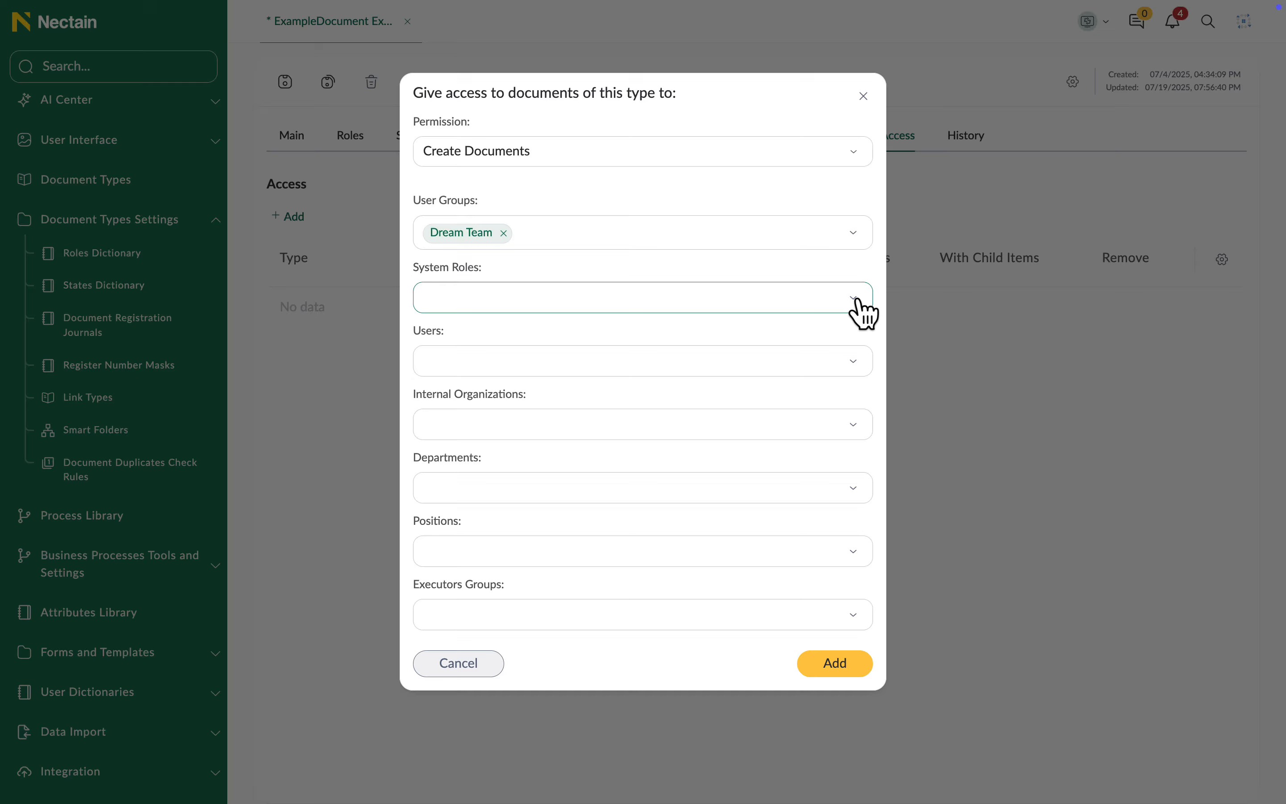
left_click(856, 363)
left_click(845, 441)
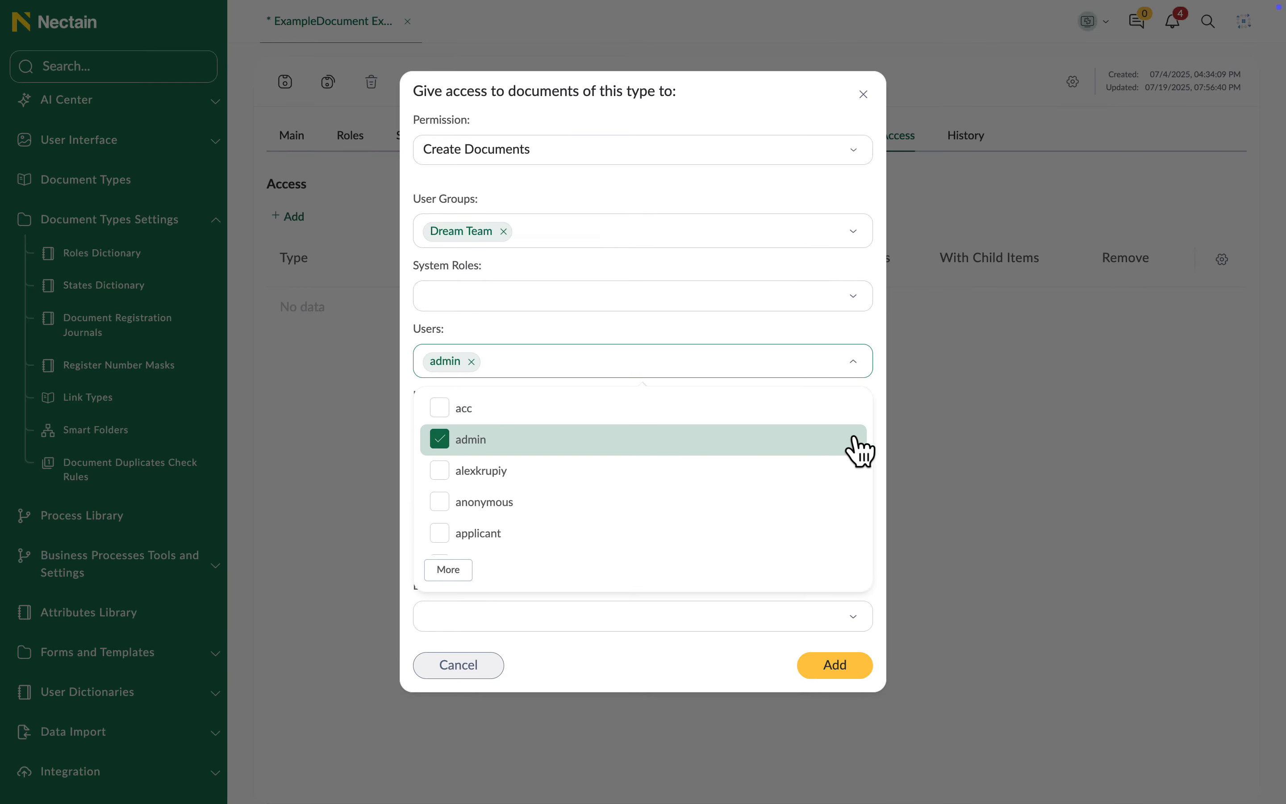
left_click(878, 437)
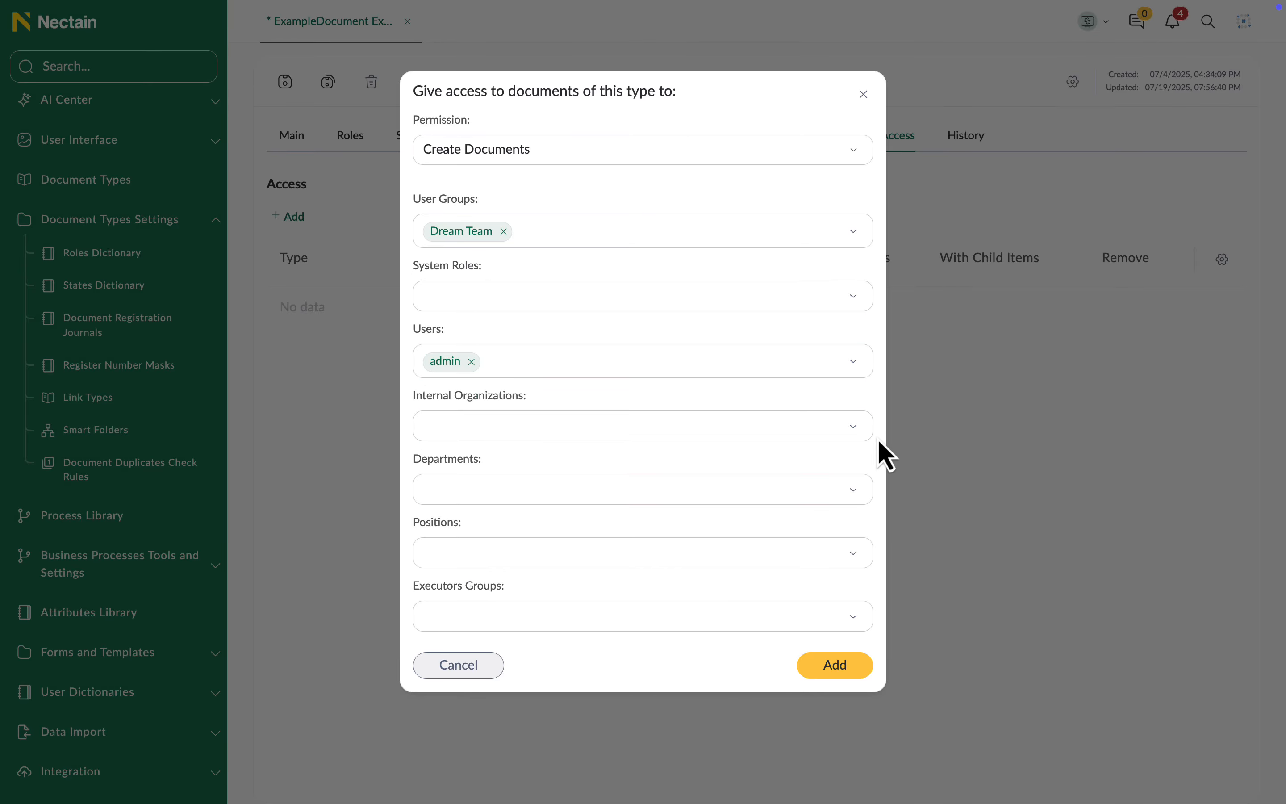
left_click(832, 667)
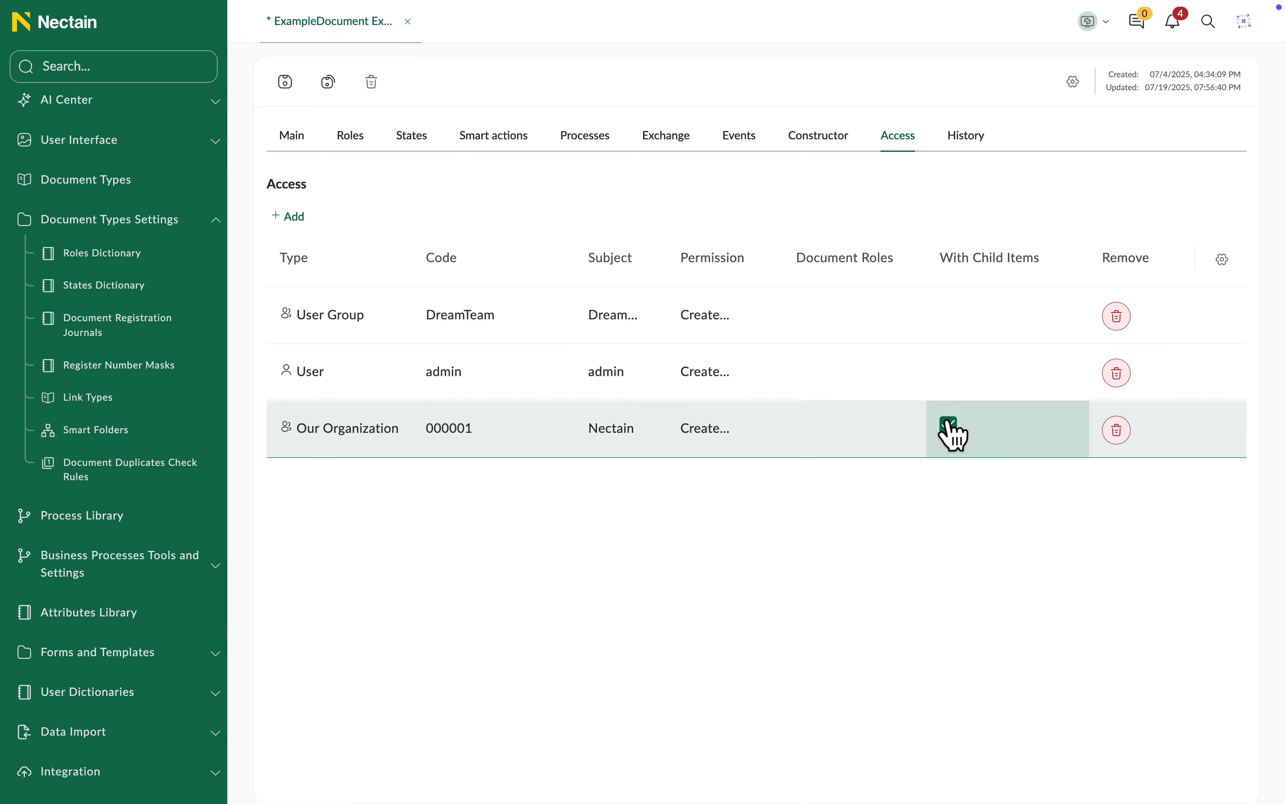
left_click(1118, 318)
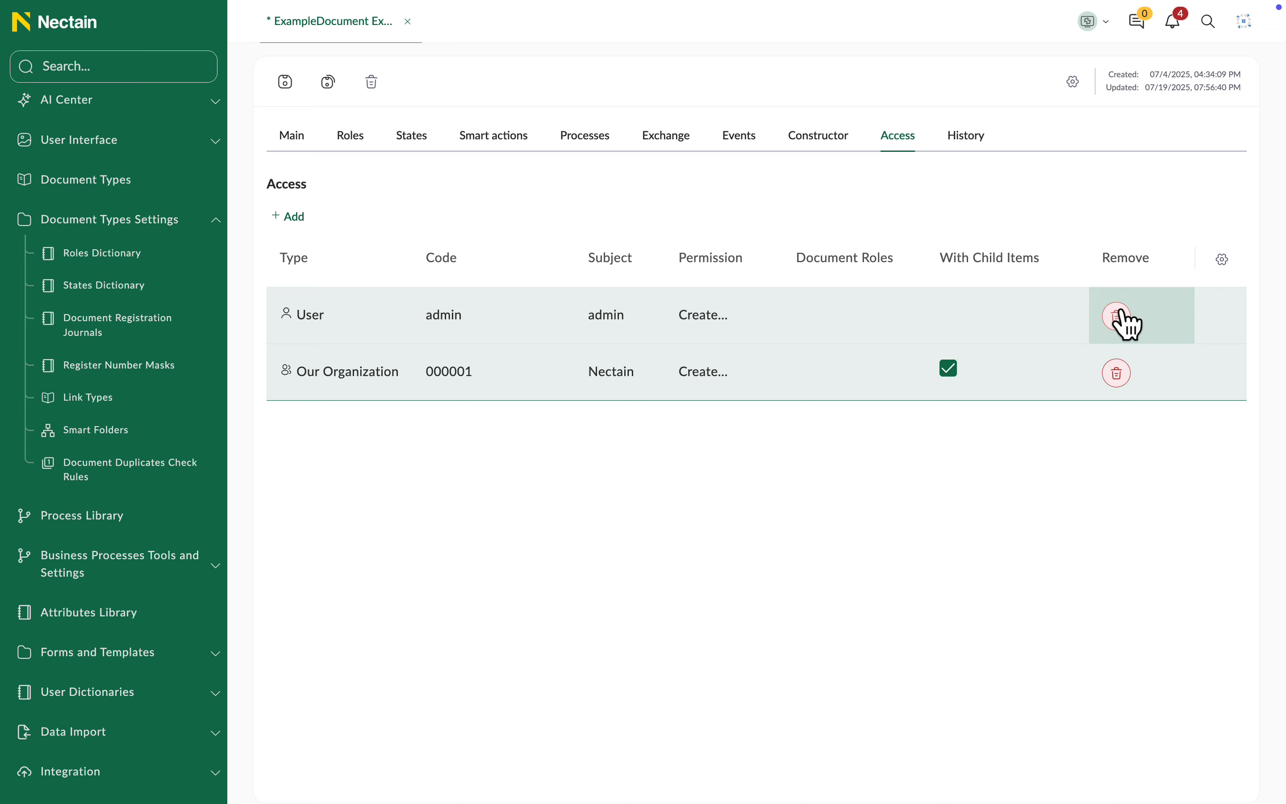
Step: Enable history recording for all event types, from Document Creation through Change Document Type
left_click(967, 139)
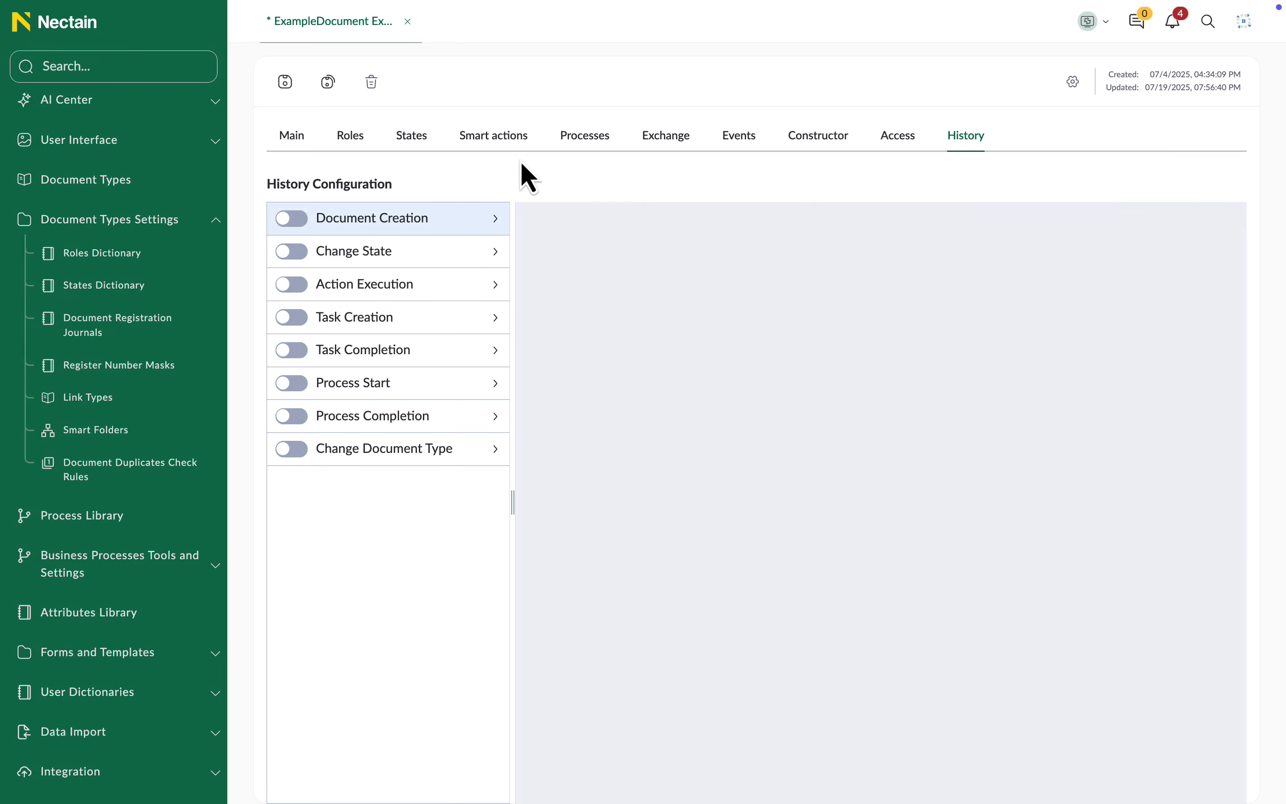
left_click(290, 252)
left_click(290, 285)
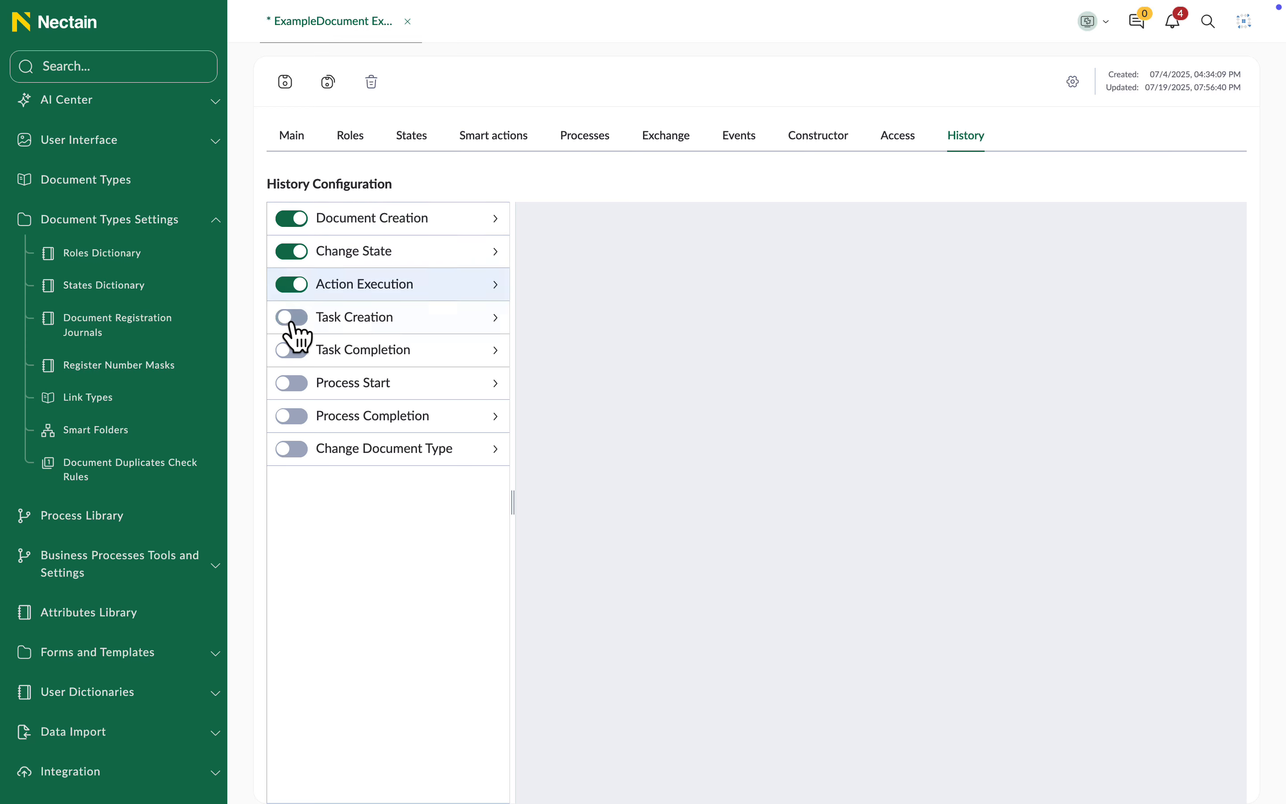
left_click(291, 318)
left_click(291, 351)
left_click(291, 383)
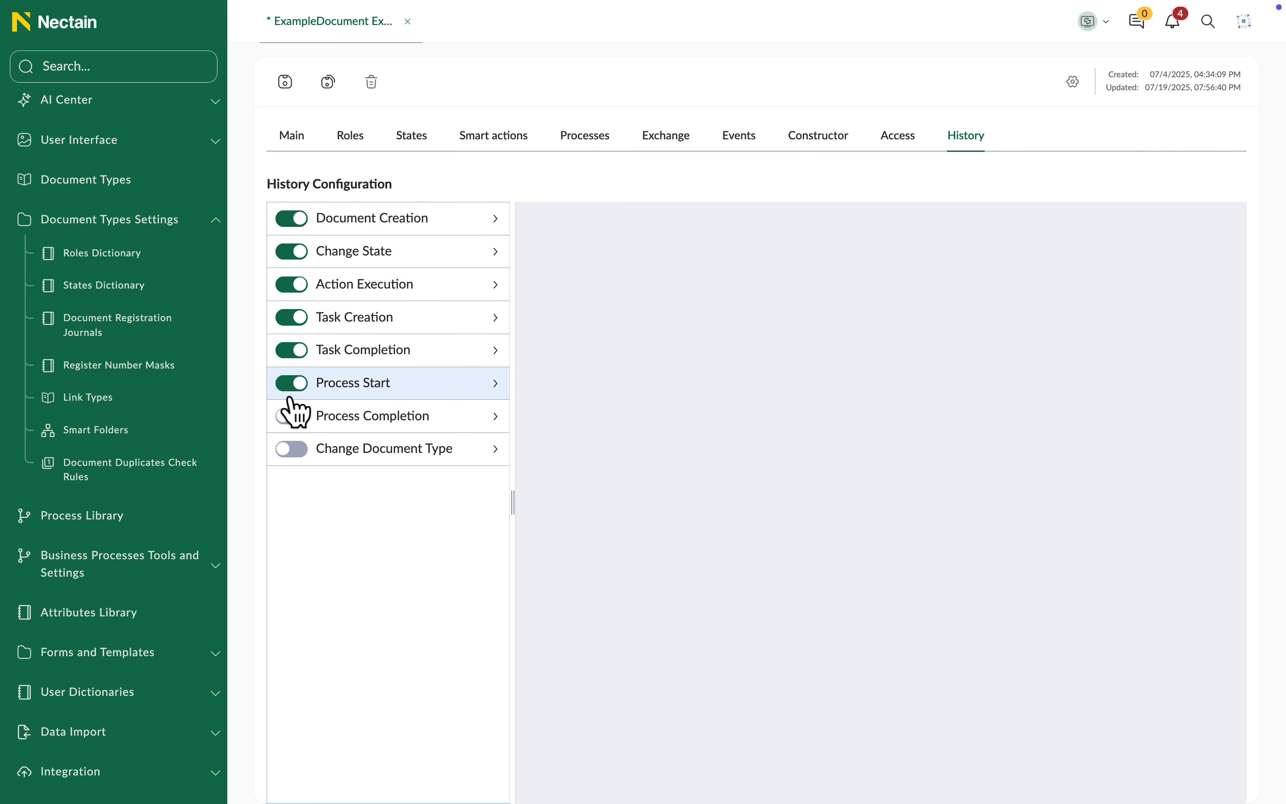
left_click(291, 416)
left_click(289, 450)
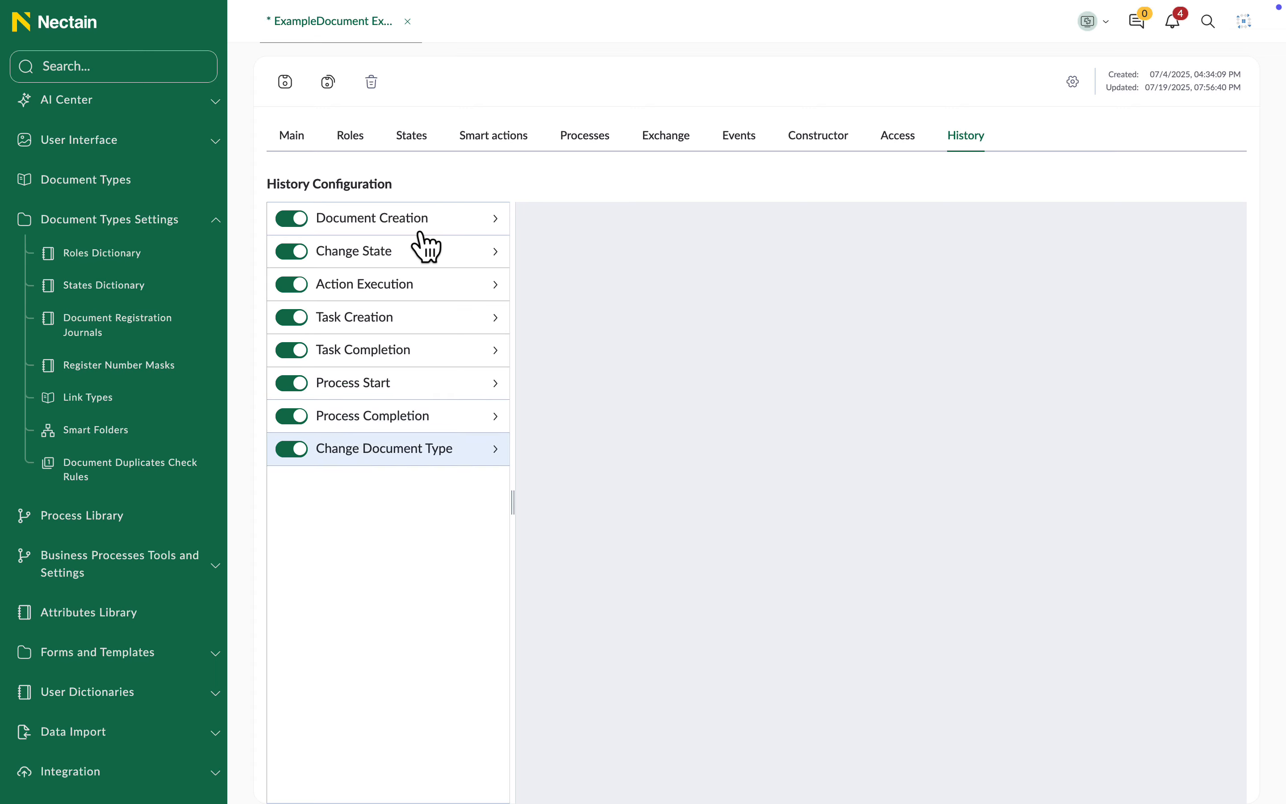
left_click(420, 228)
Step: Add the Document History element below the ID section in the form designer and save the document type
left_click(817, 143)
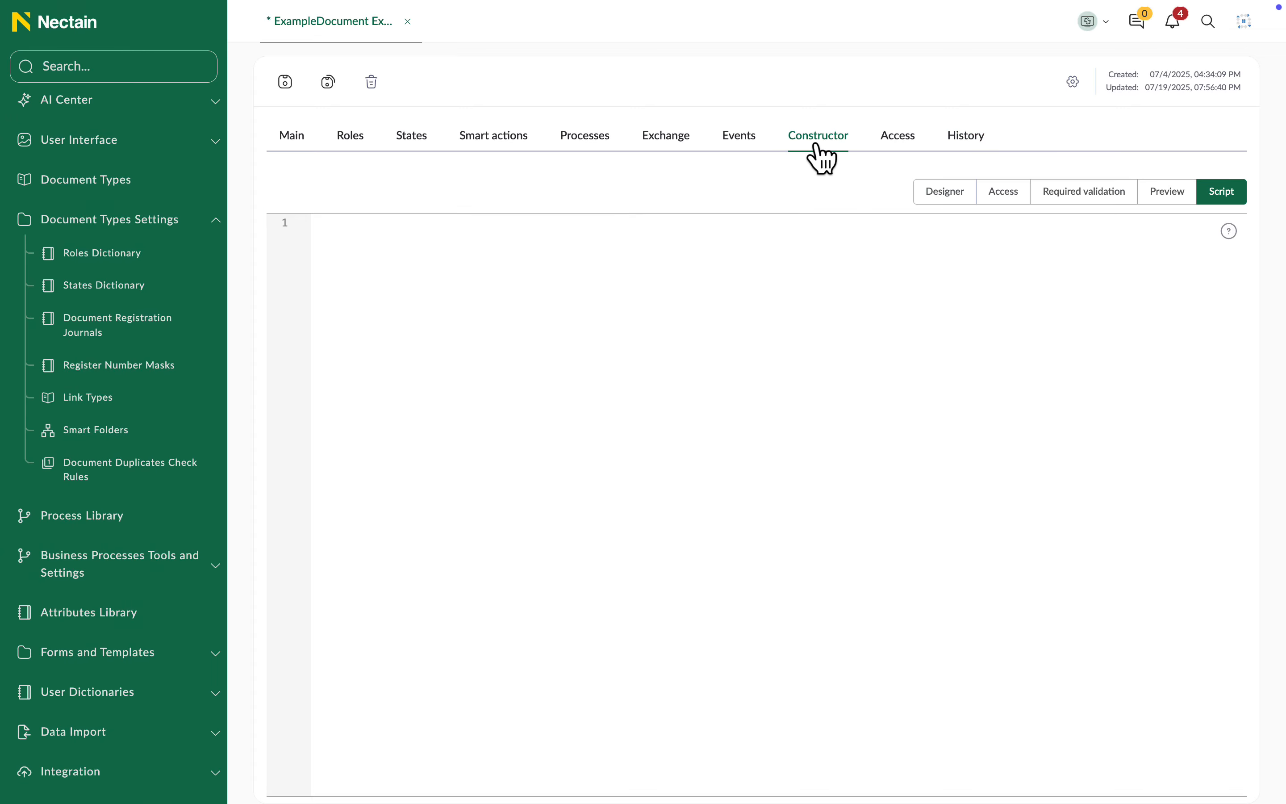
left_click(940, 193)
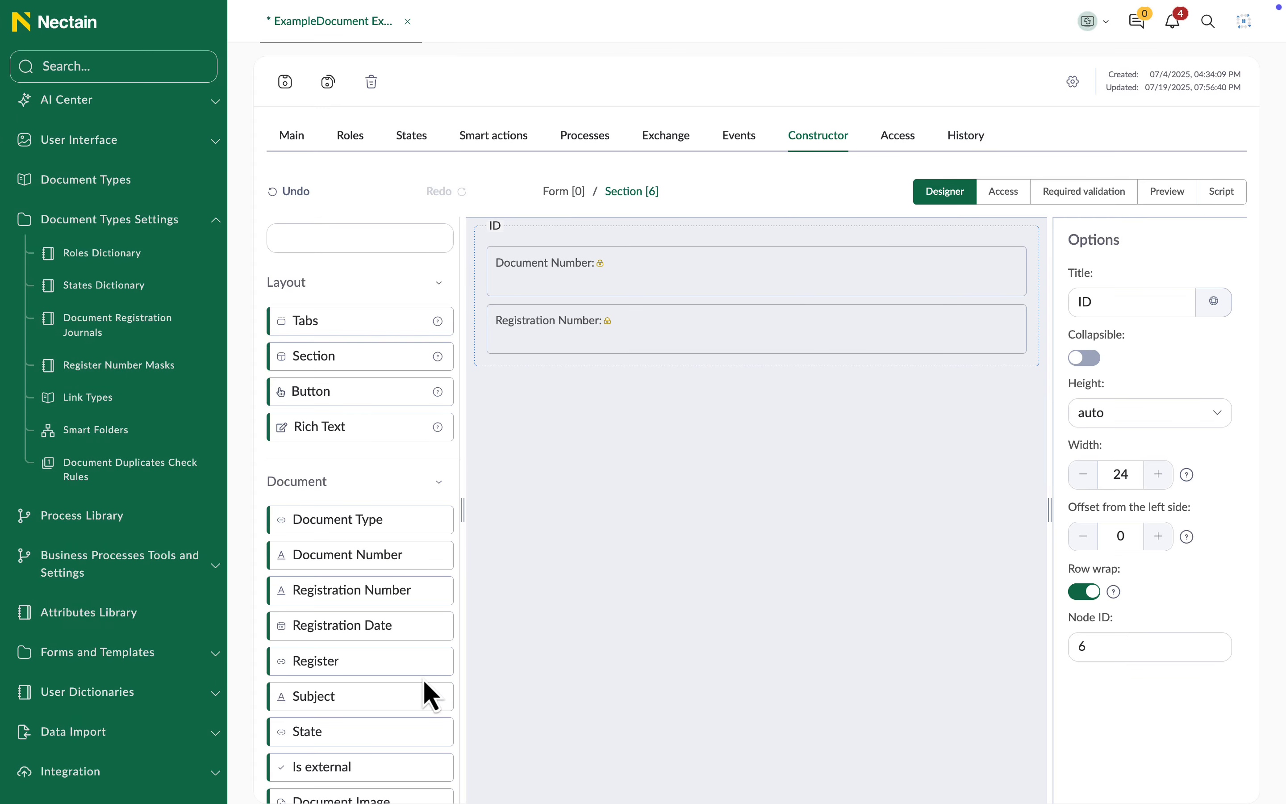
scroll(425, 680, "down", 3)
scroll(430, 681, "down", 4)
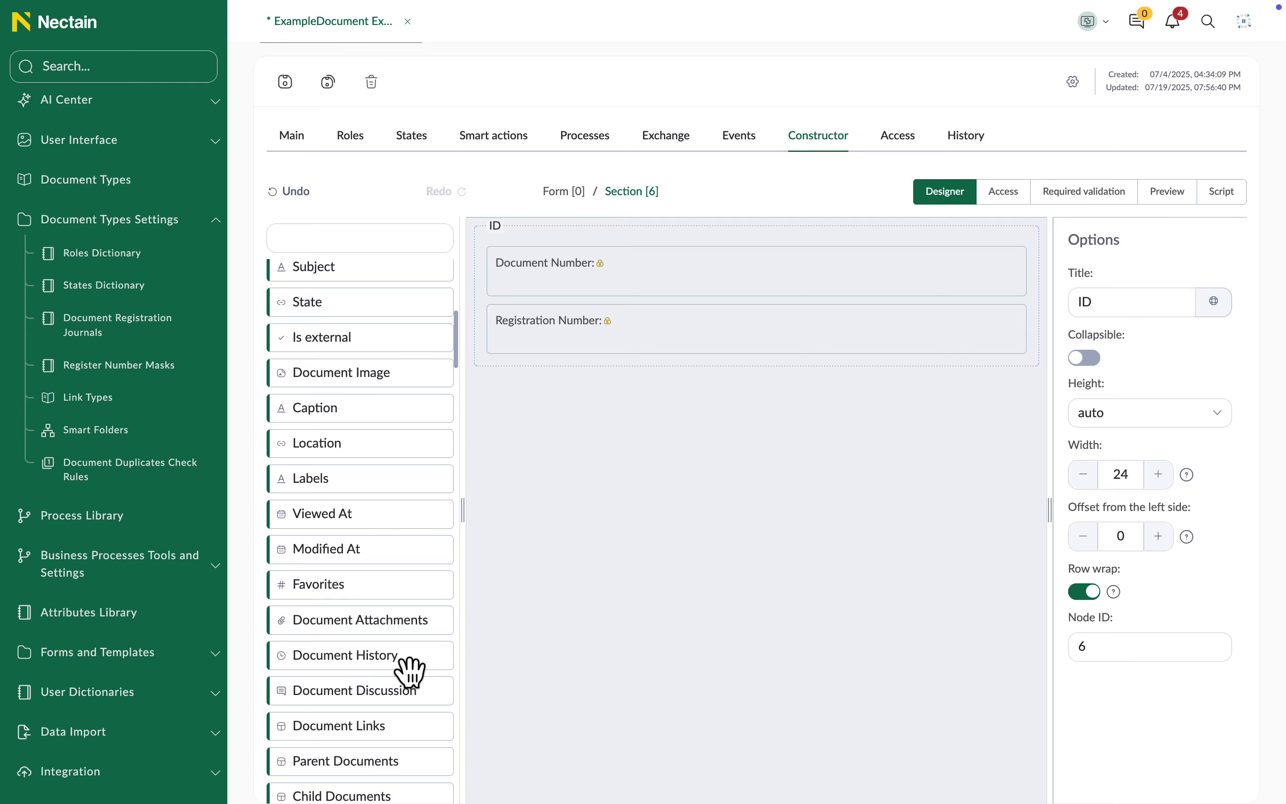
left_click_drag(411, 667, 620, 553)
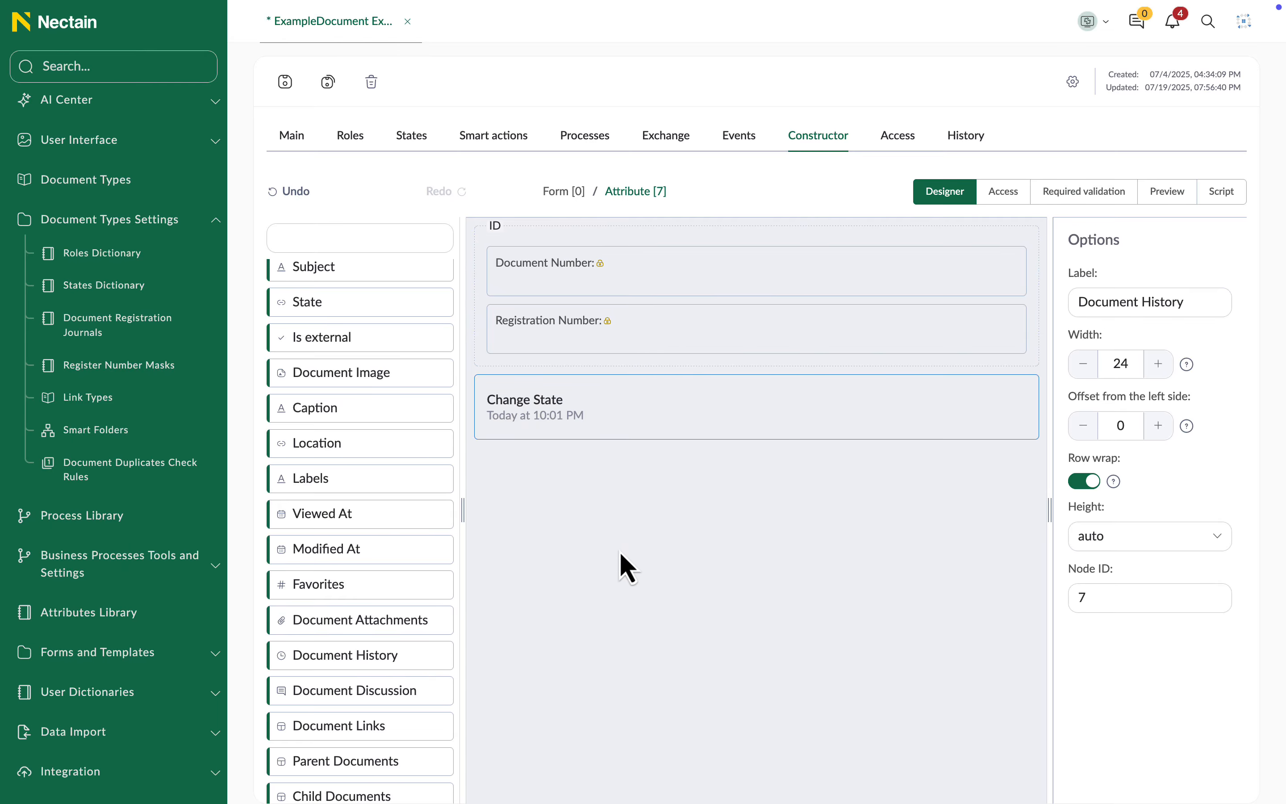
left_click(285, 82)
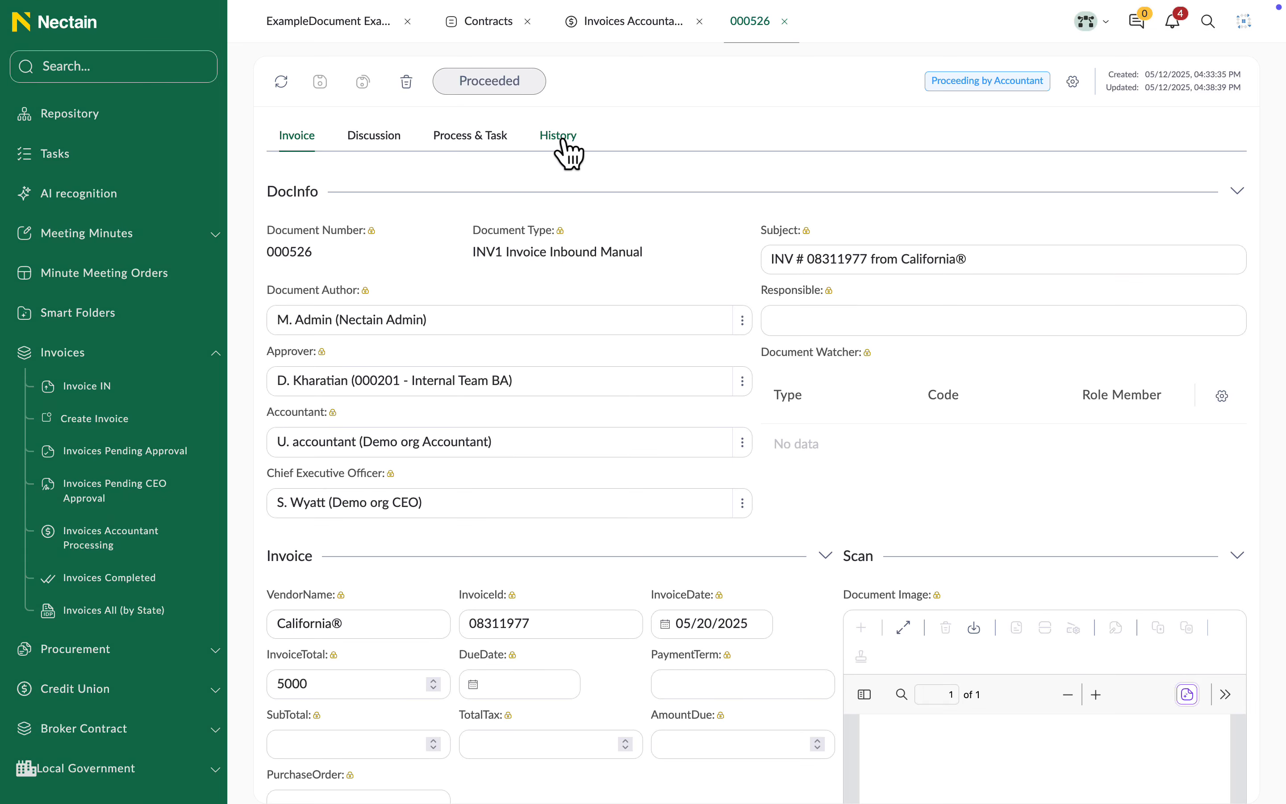
Step: Examine the recorded history of the open inbound invoice document, including its state changes and executed actions
left_click(559, 137)
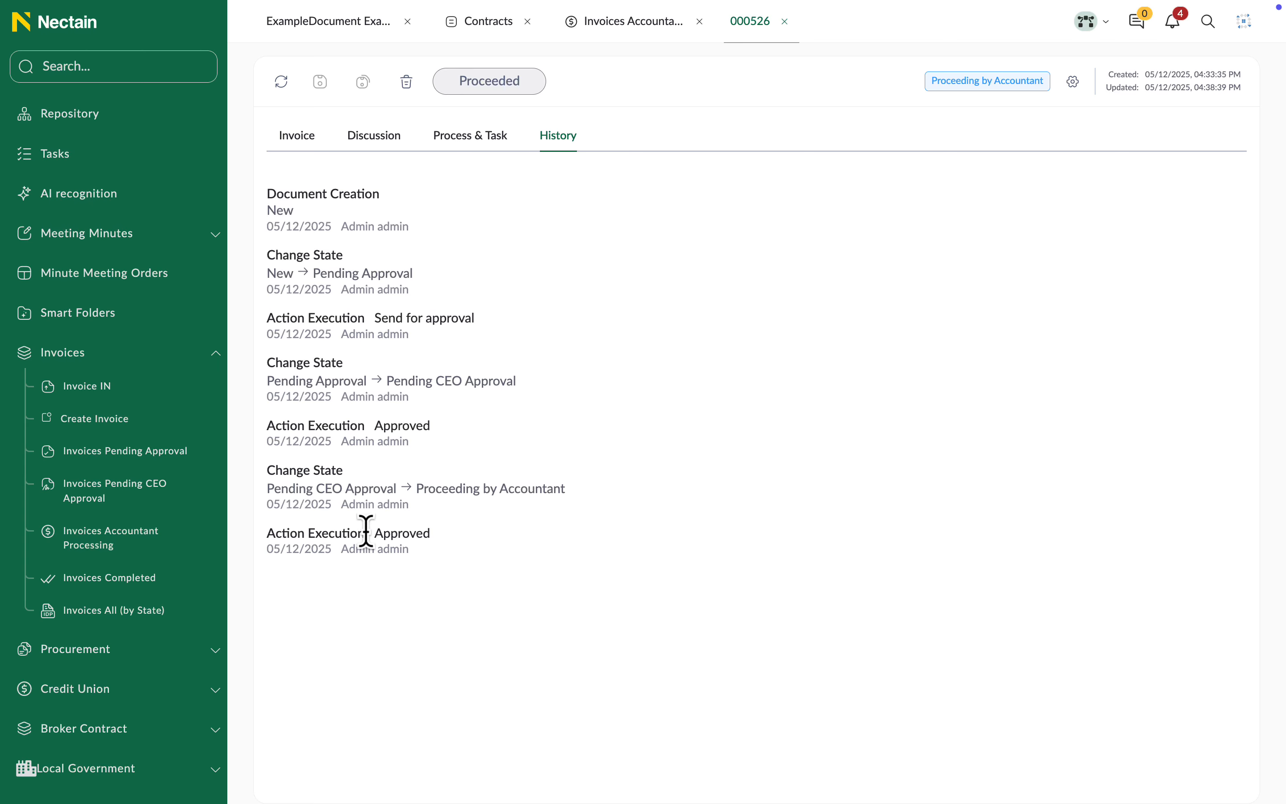
Step: Review the ExampleDocument type's configuration, covering its main settings, roles, states, processes, exchange, events, form constructor, access and history
left_click(351, 25)
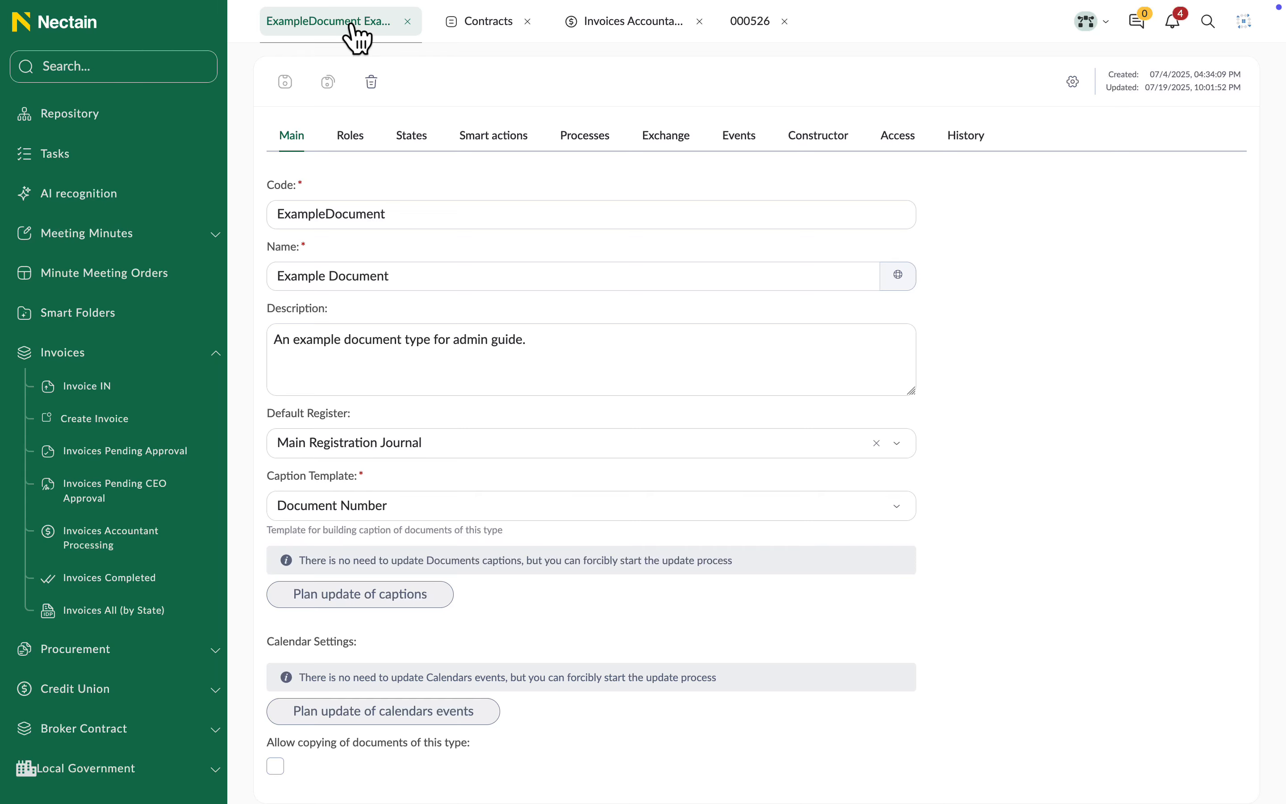
left_click(352, 145)
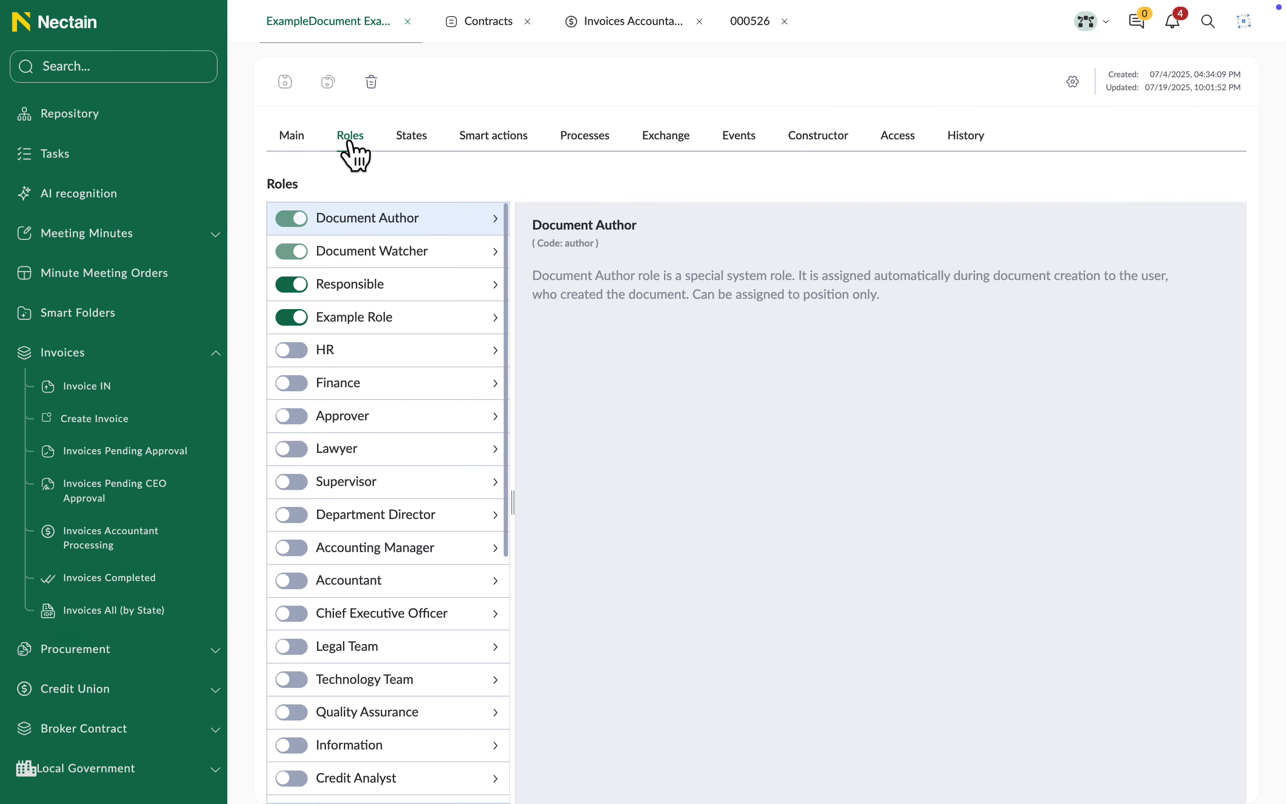
left_click(411, 139)
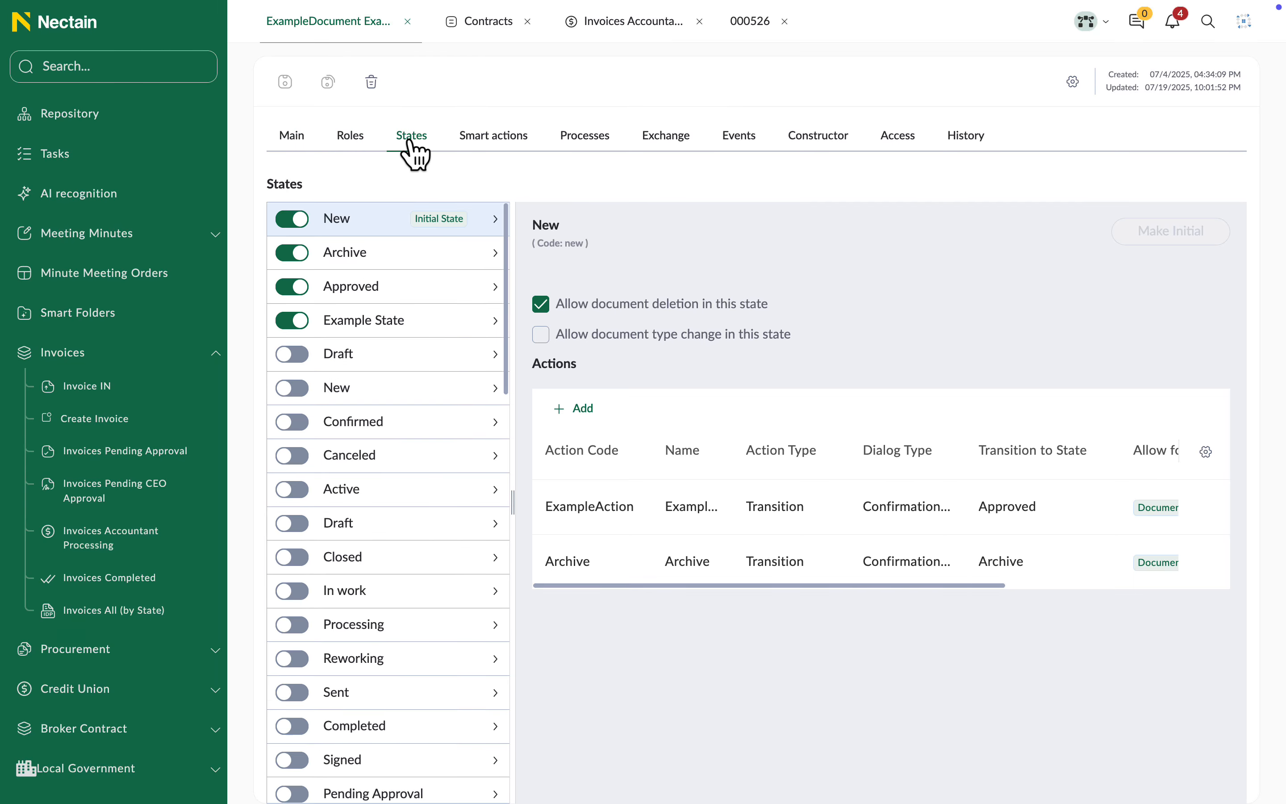
left_click(571, 146)
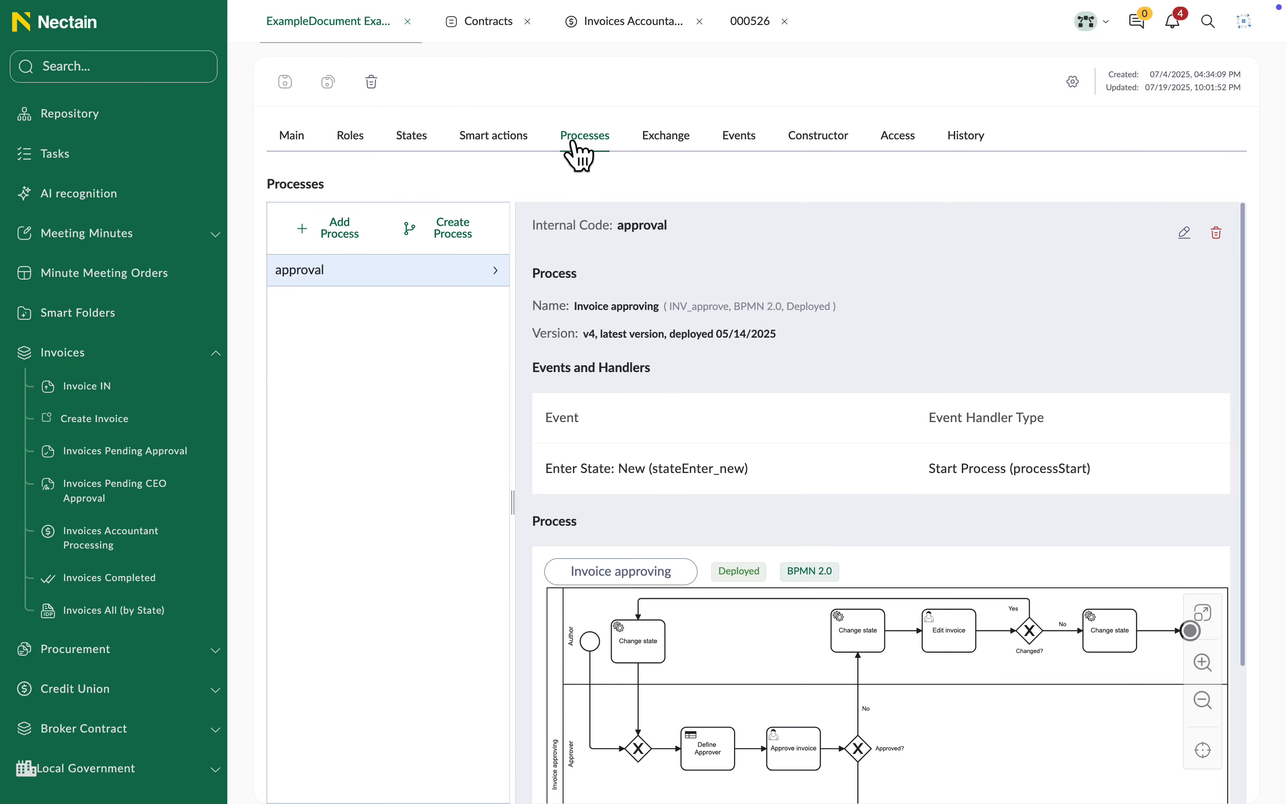
left_click(662, 152)
left_click(737, 148)
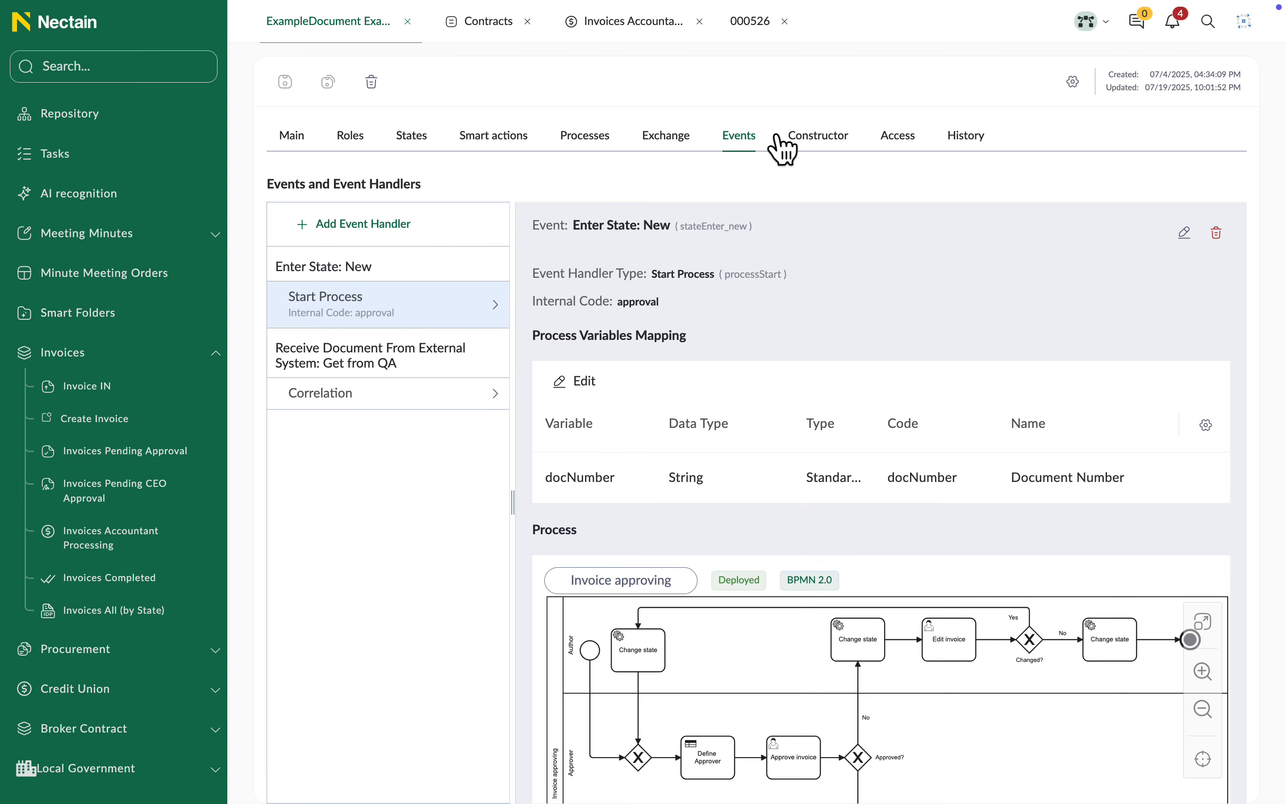
left_click(801, 139)
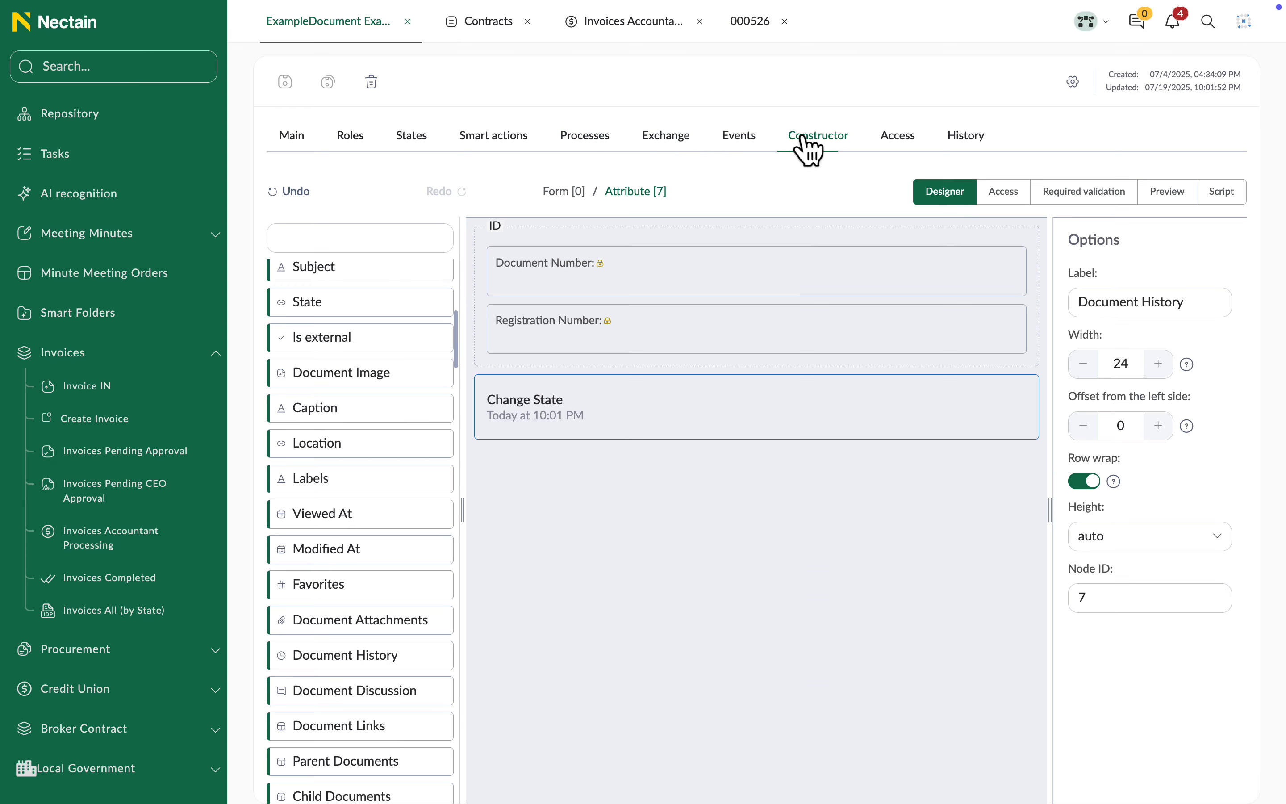
left_click(877, 140)
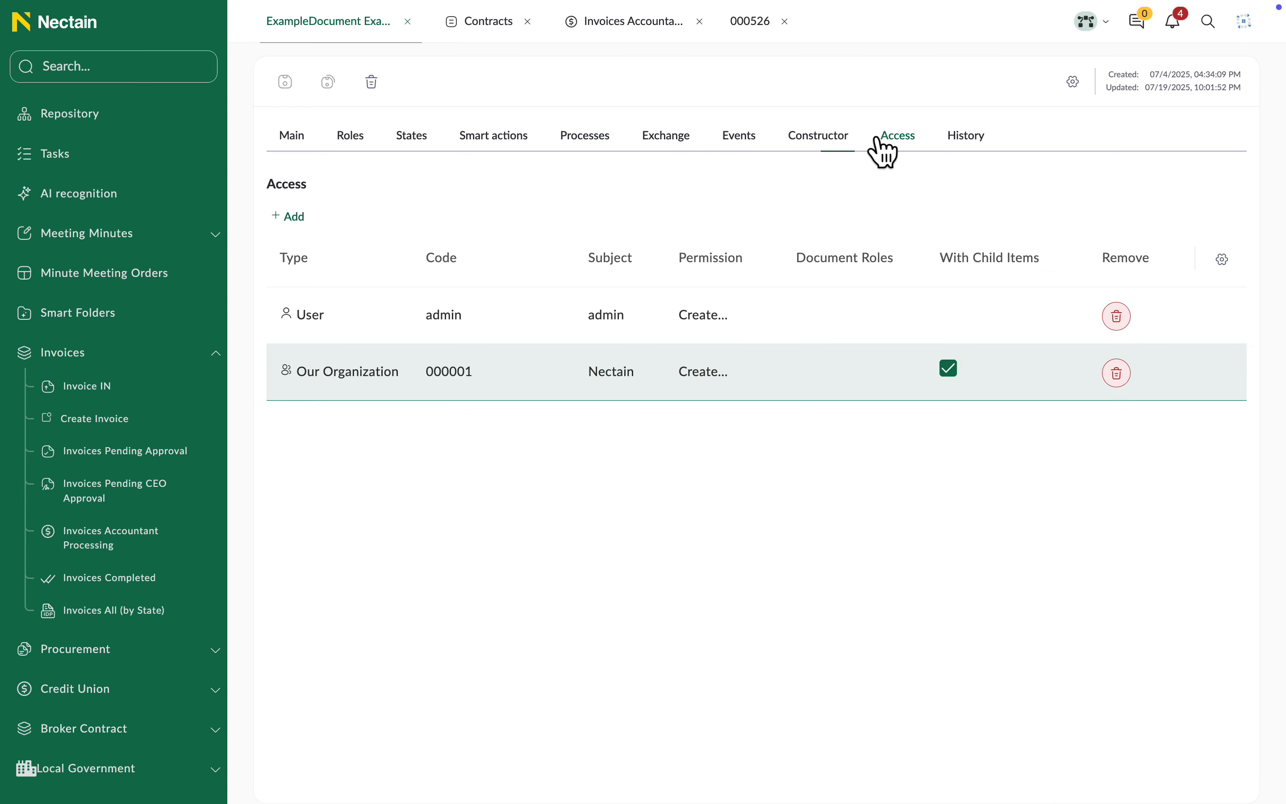
left_click(965, 139)
Step: Switch to the Studio desktop and look over the dictionaries and tools grouped under Document Types Settings
left_click(1095, 33)
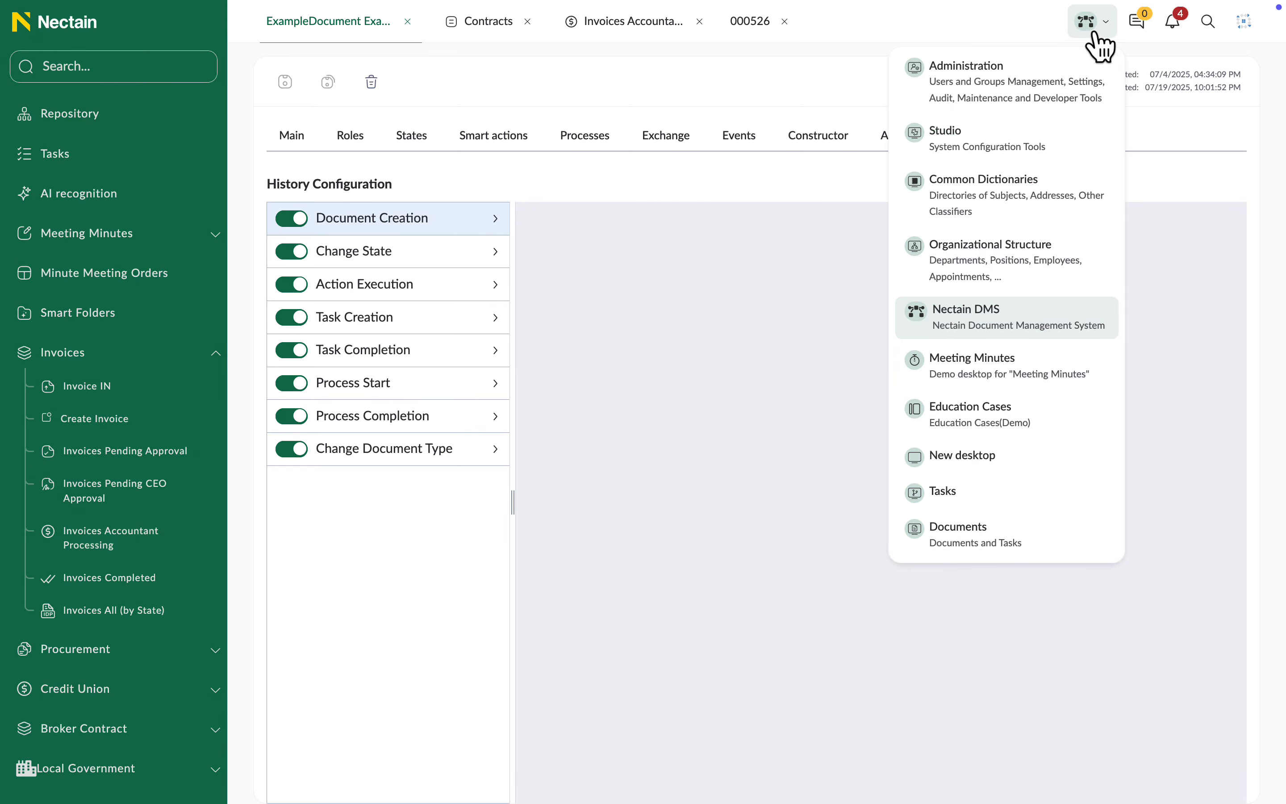
left_click(1085, 135)
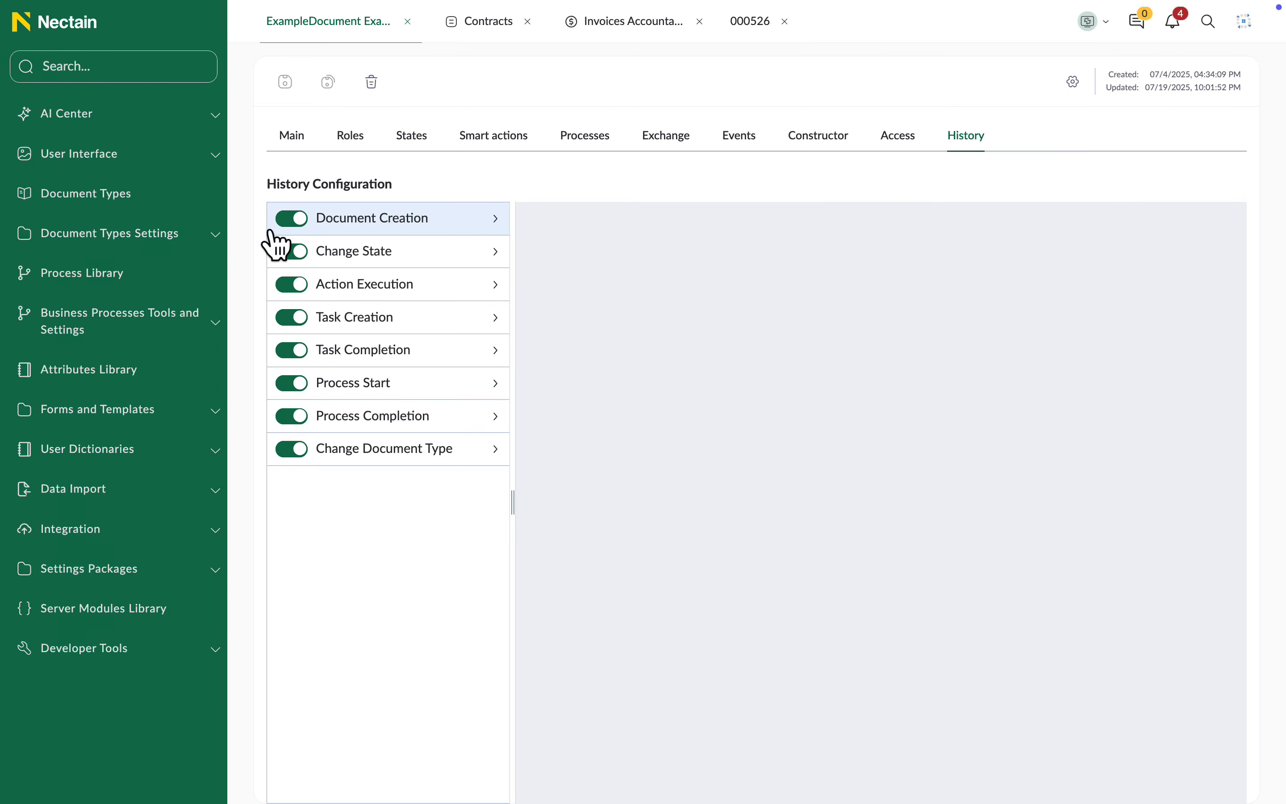
left_click(199, 245)
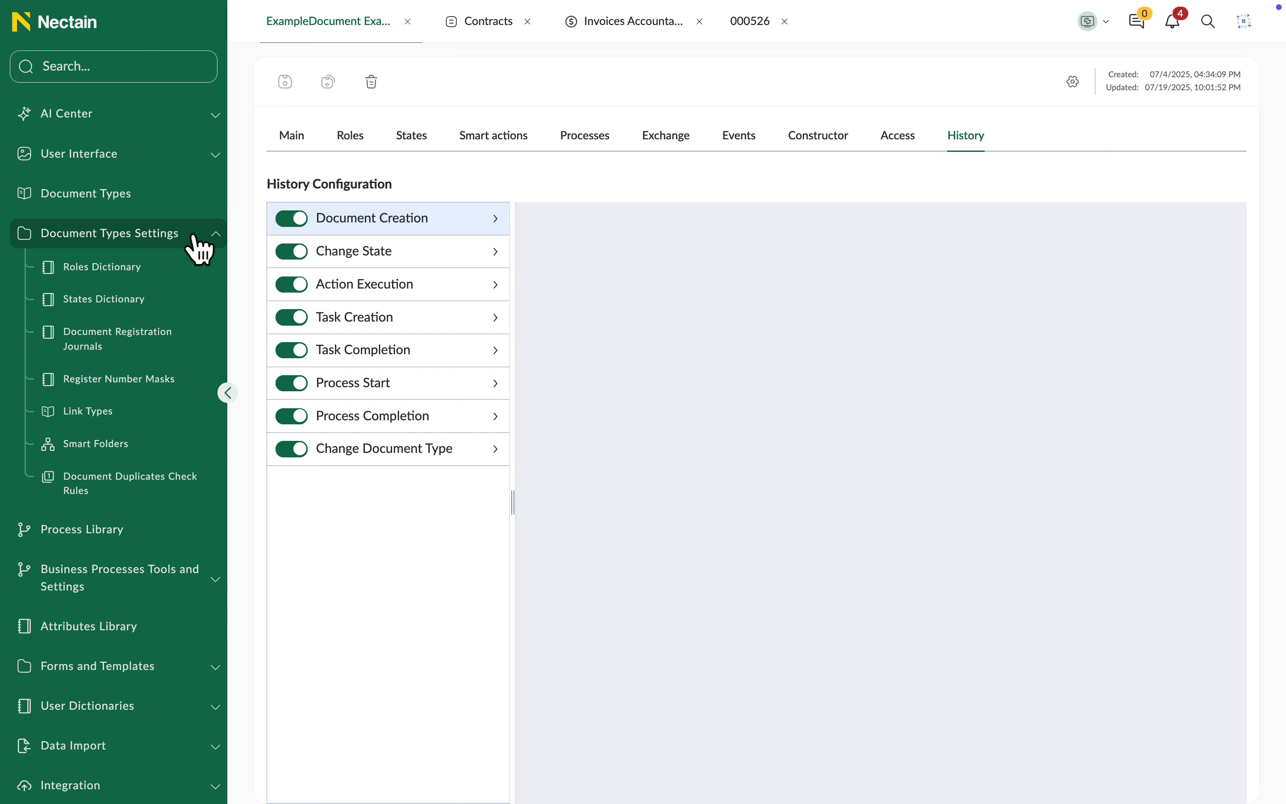
left_click(200, 246)
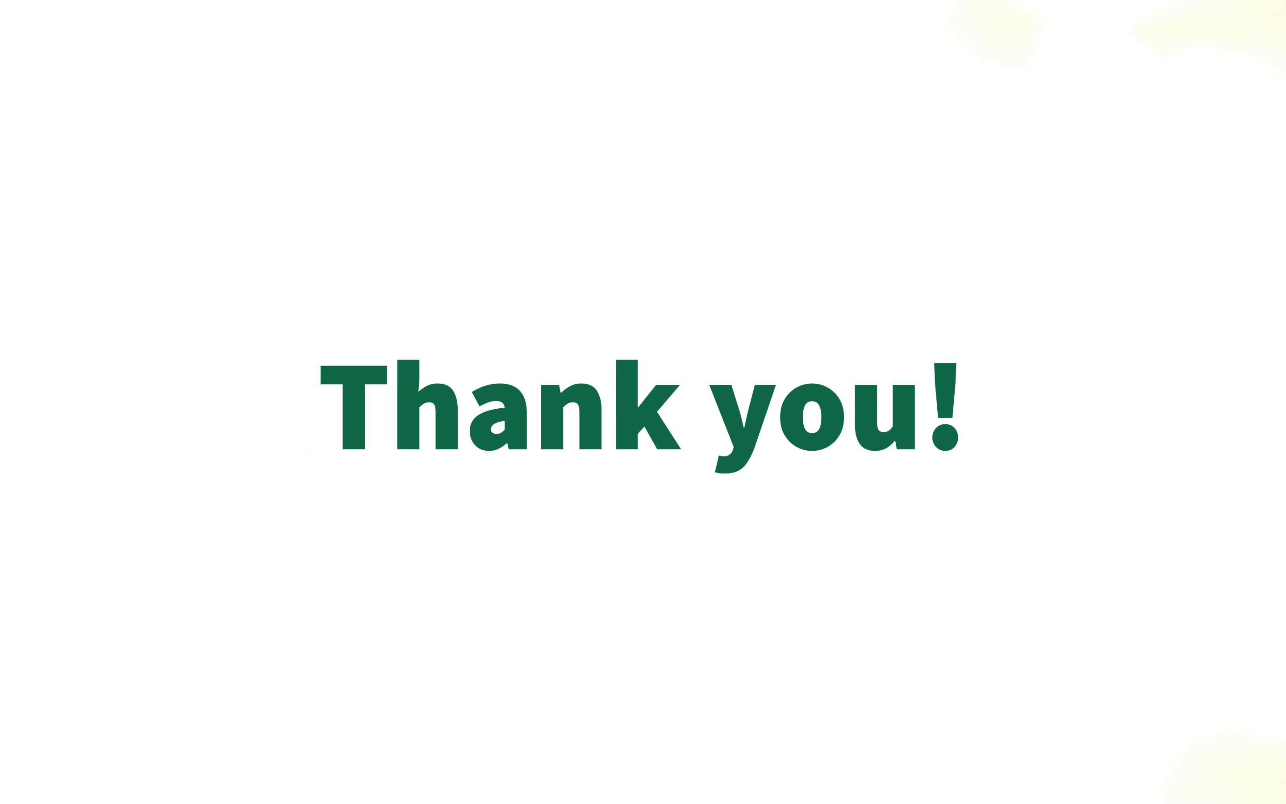